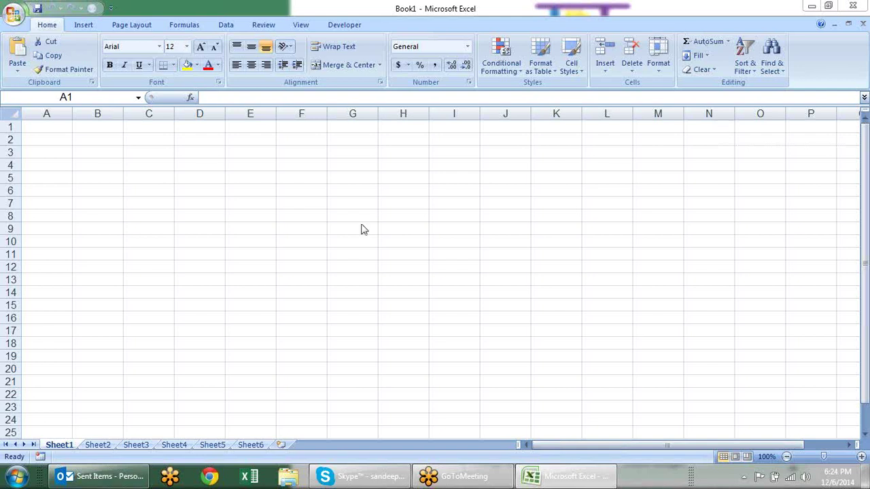
Go to C3 and start a SUM formula there, then discard it.
left_click(117, 133)
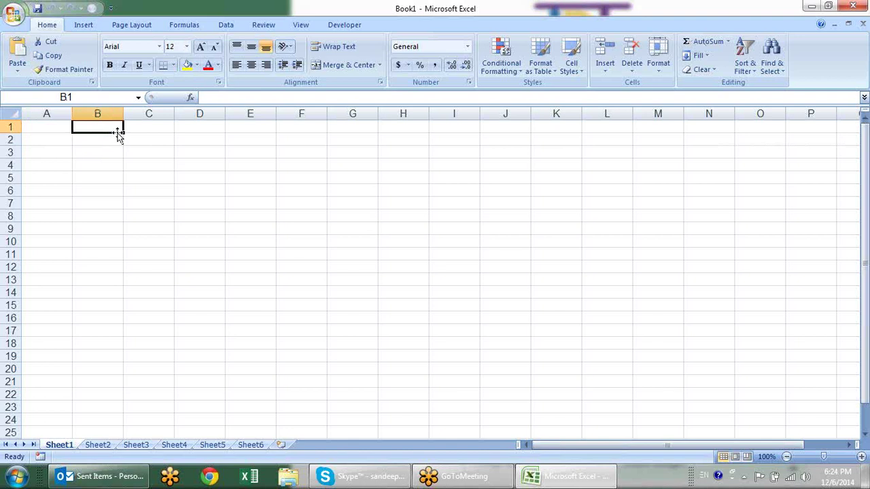
key("Down")
key("Down")
key("Right")
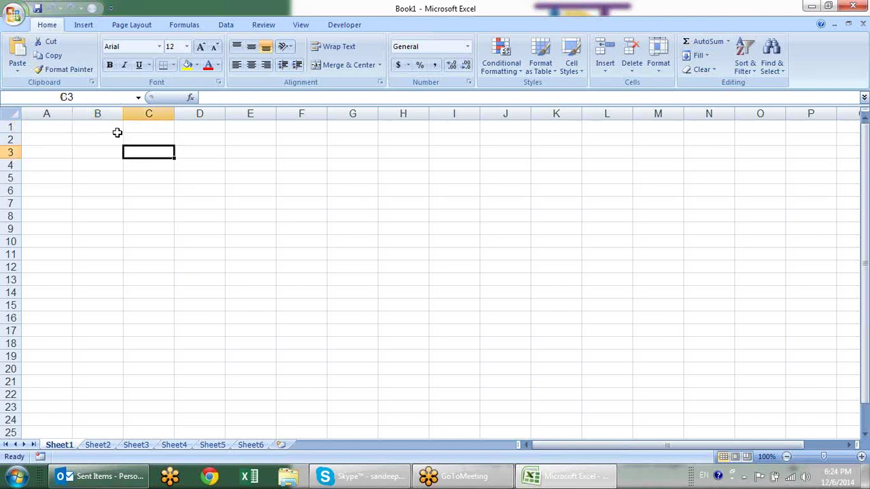
type("=")
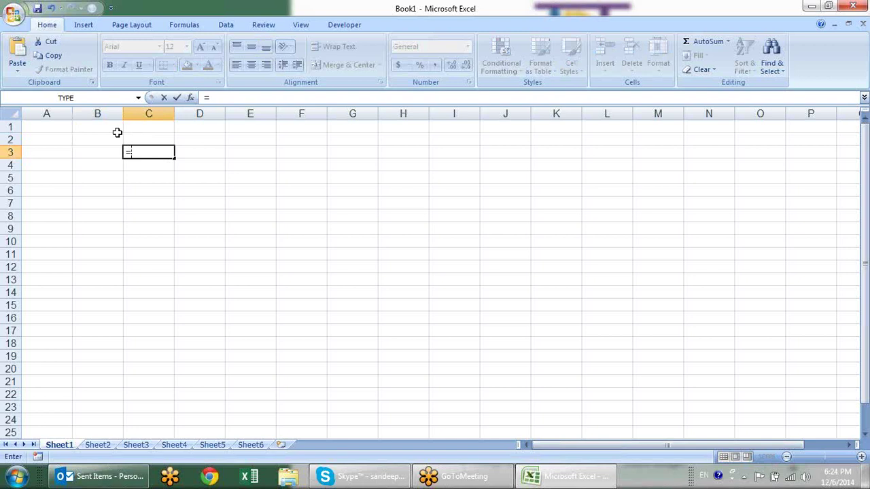
type("sum")
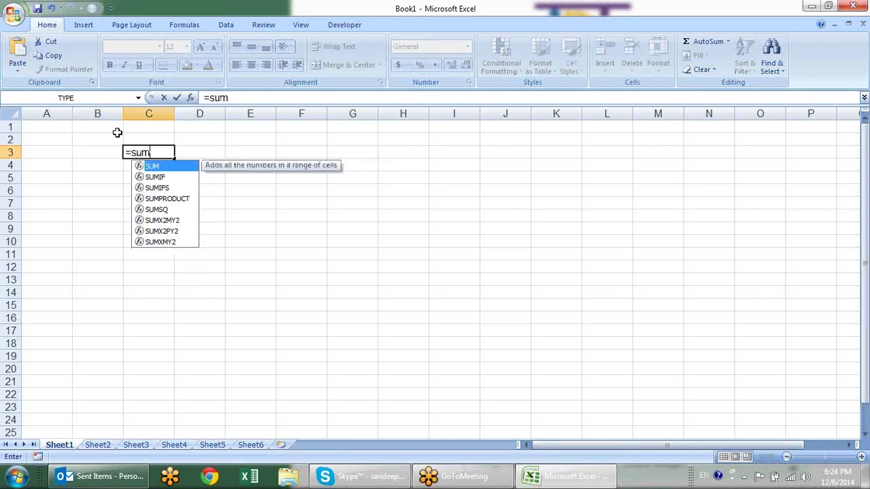
type("(")
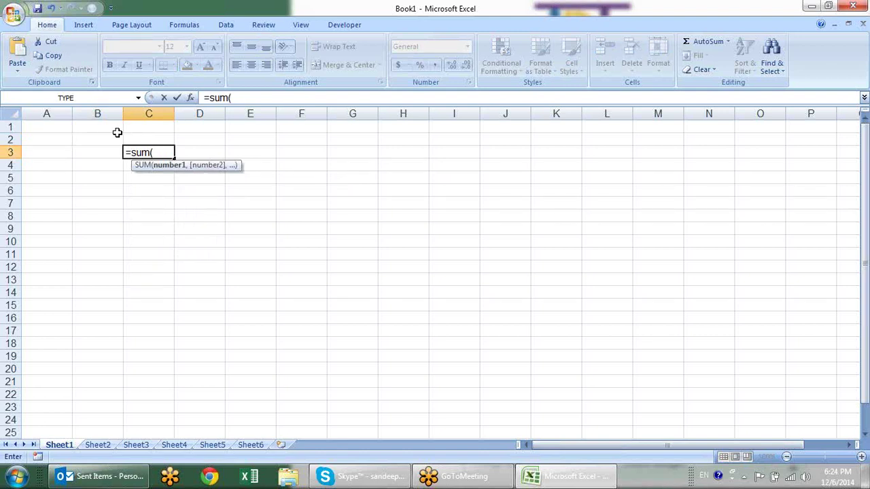
key("Escape")
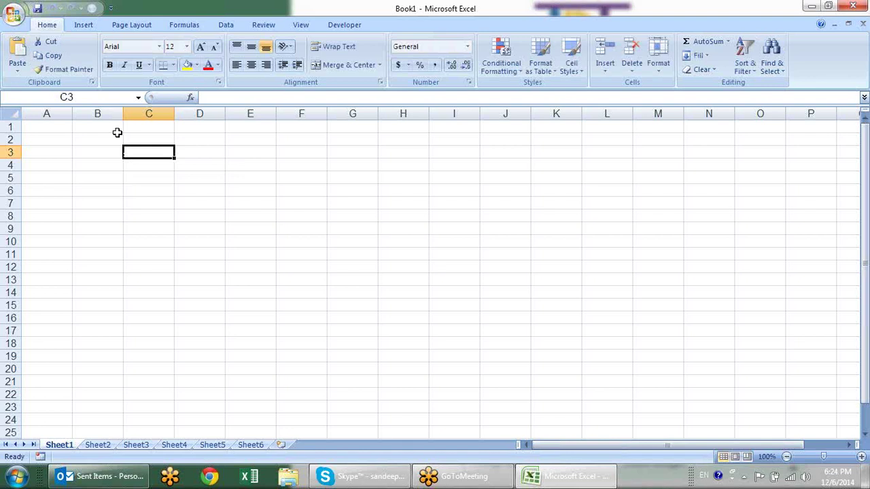
Enter 12, 23 and 56 in C3:C5 and AutoSum them to 91 in C6.
type("12")
key("Return")
type("23")
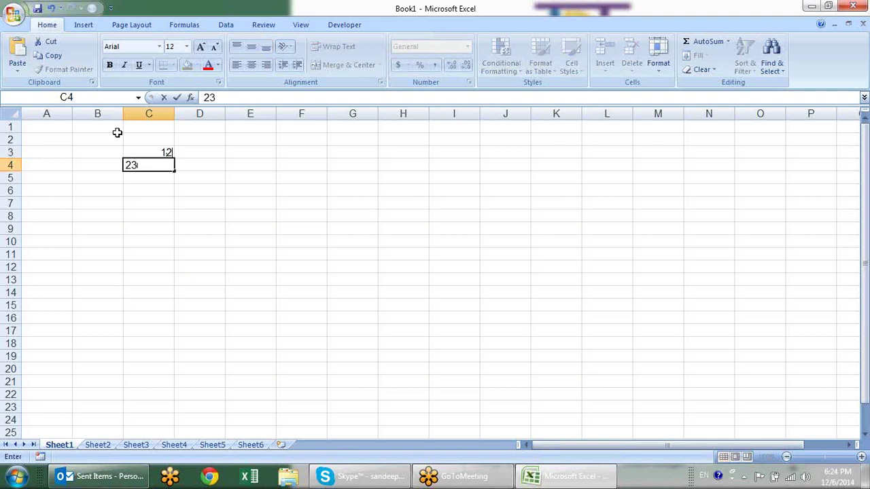
key("Return")
type("56")
key("Return")
key("alt+equal")
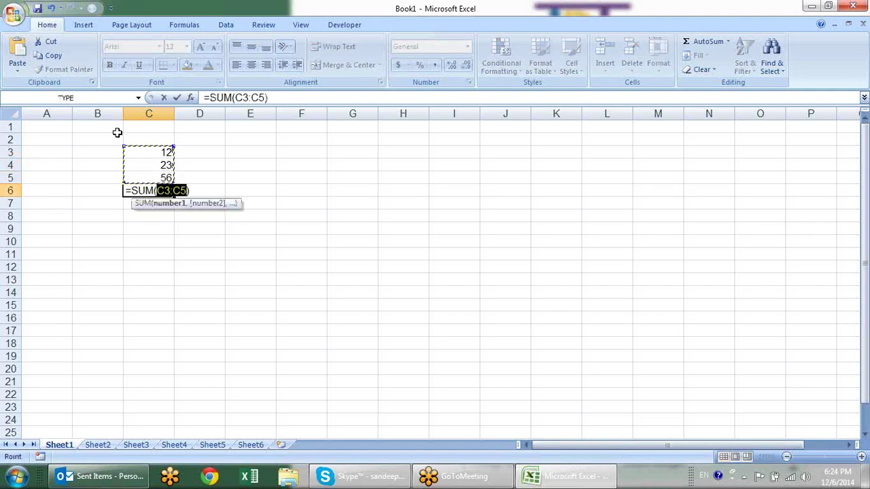
key("Return")
Undo an accidental paste over C6, then evaluate its C3:C5 reference to values with F9.
key("Up")
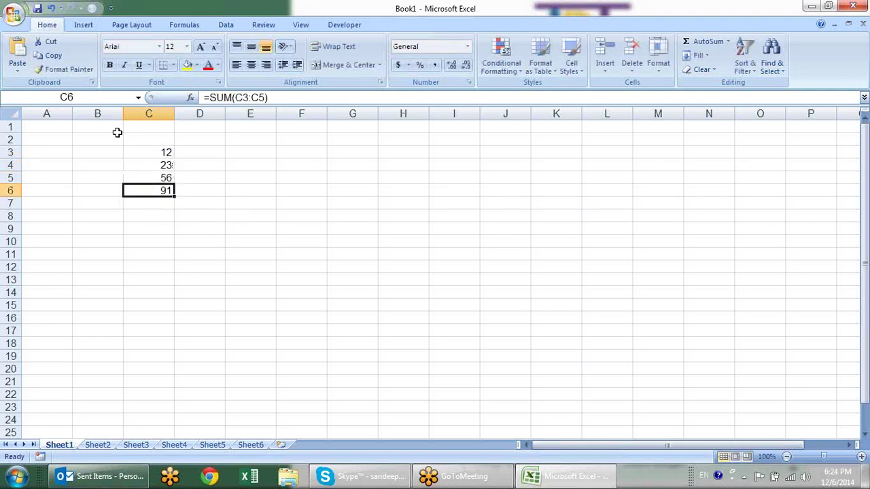
key("ctrl+v")
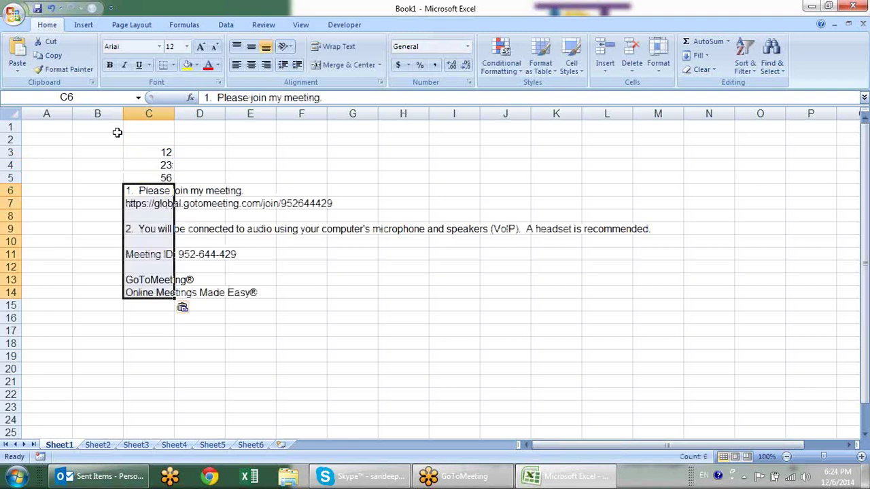
key("ctrl+z")
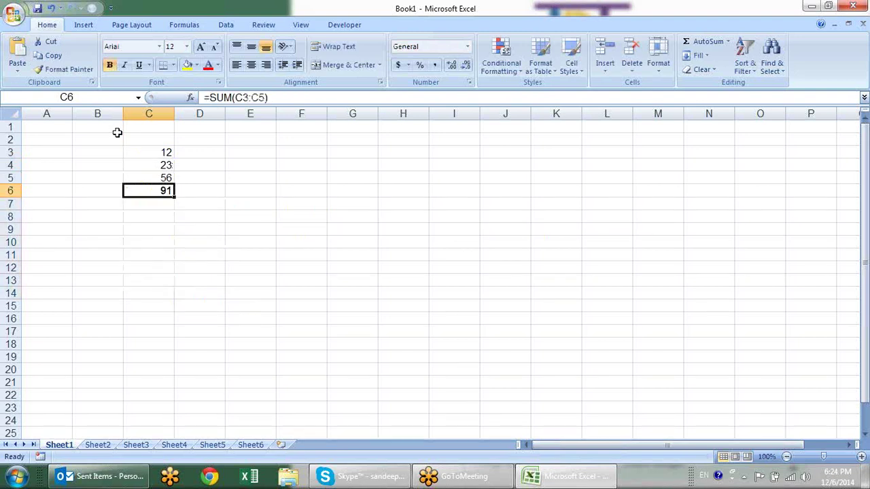
key("F2")
key("shift+Left")
key("shift+Left")
key("shift+Left")
key("shift+Left")
key("shift+Left")
key("shift+Left")
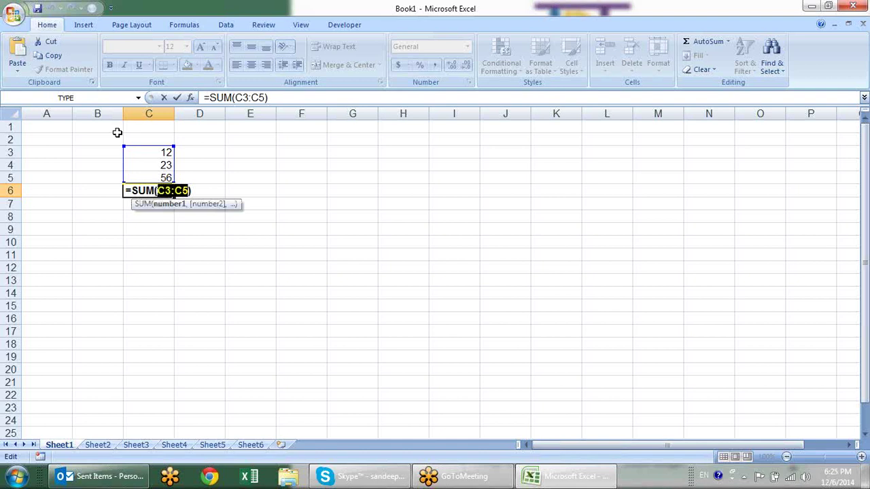
key("F9")
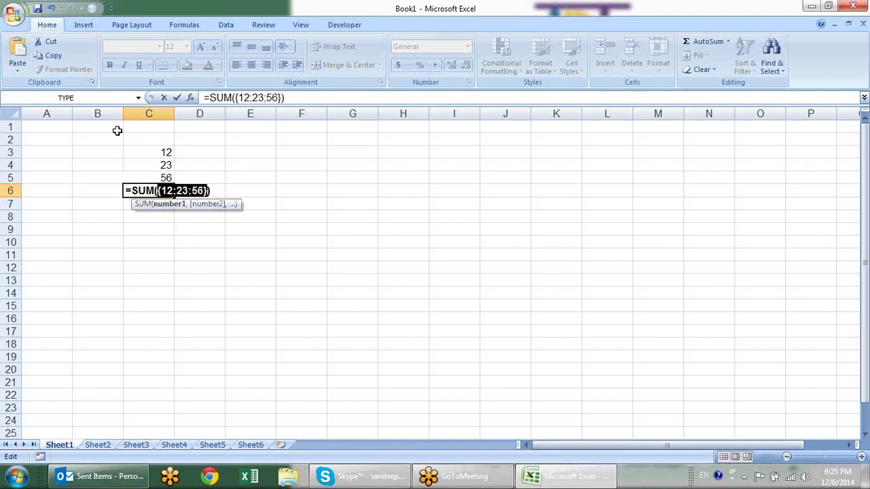
Swap the evaluated array for a C3:D3 reference, then cancel the edit, keeping the 91 total.
left_click(217, 191)
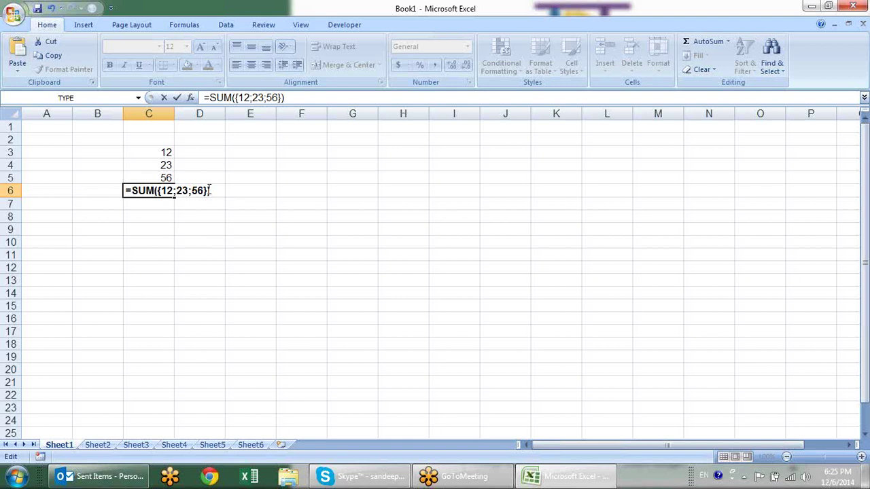
left_click(208, 190)
key("BackSpace")
key("BackSpace")
key("BackSpace")
key("BackSpace")
key("BackSpace")
key("BackSpace")
key("BackSpace")
key("BackSpace")
key("BackSpace")
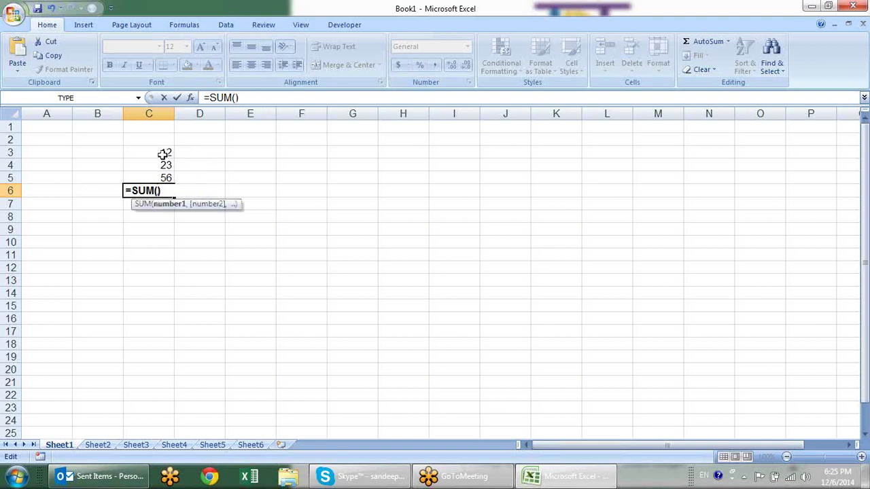
left_click_drag(140, 155, 209, 157)
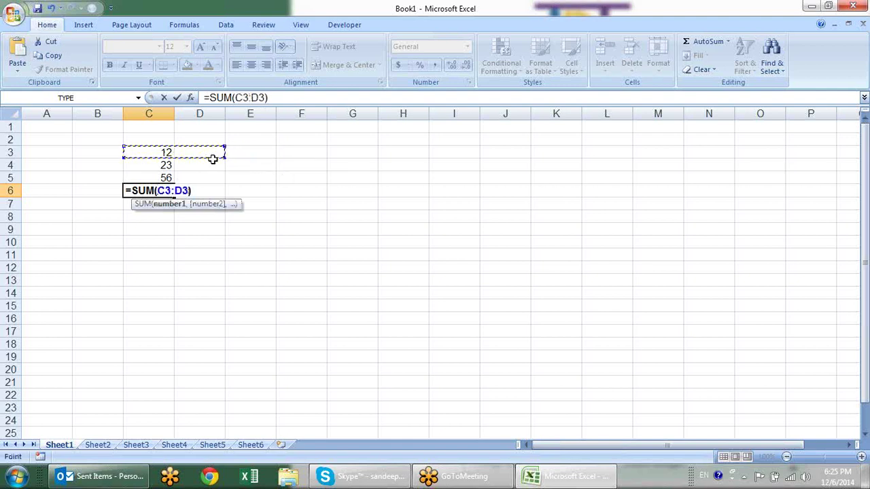
key("Return")
left_click(207, 152)
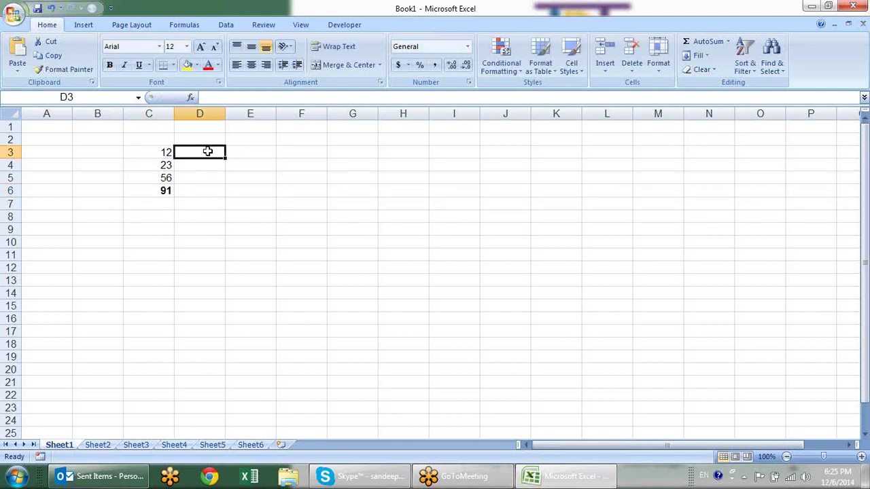
Enter 10, 45 and 86 in D3:D5.
key("shift+Down")
key("shift+Down")
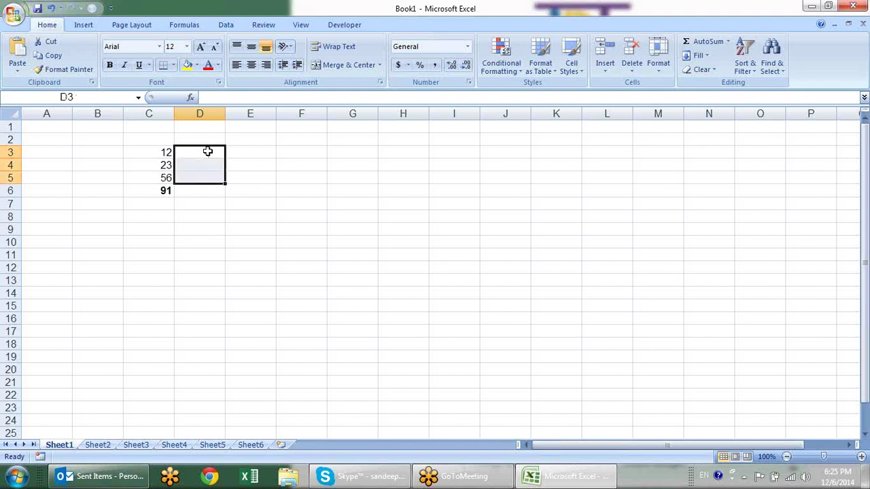
type("10")
key("Return")
type("45")
key("Return")
type("86")
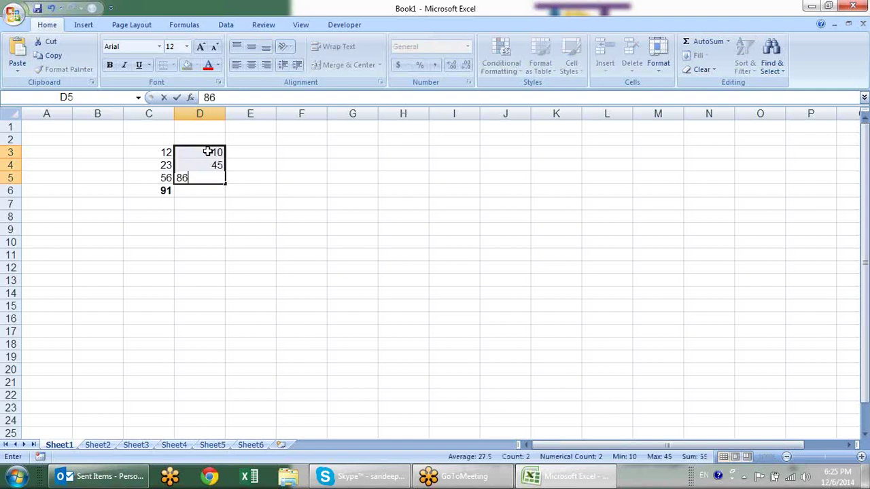
key("Return")
key("Down")
key("Down")
key("Down")
key("Down")
Edit the C6 formula, evaluate its C3:C5 reference with F9, and delete the resulting array.
key("Up")
key("Left")
key("F2")
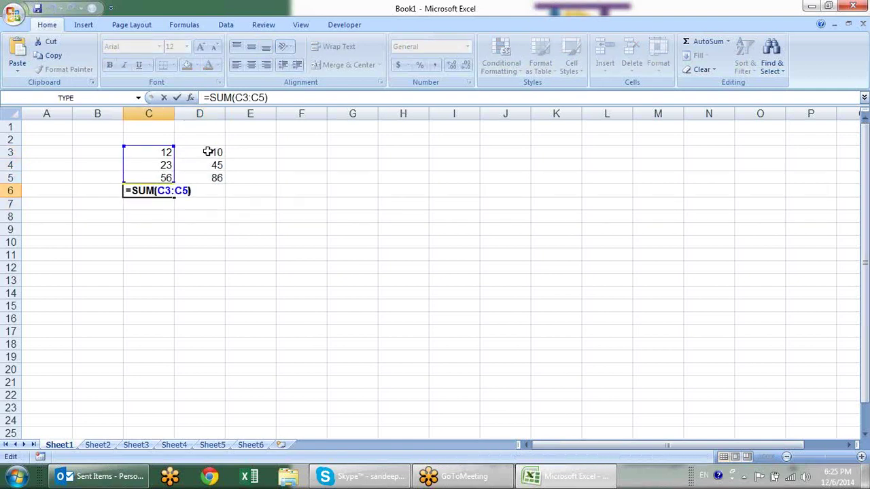
key("Left")
key("shift+Left")
key("shift+Left")
key("shift+Left")
key("shift+Left")
key("shift+Left")
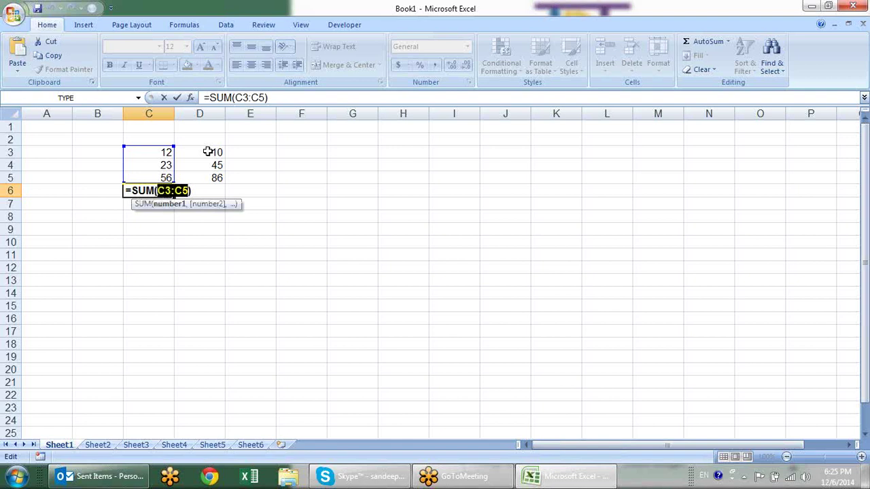
key("F9")
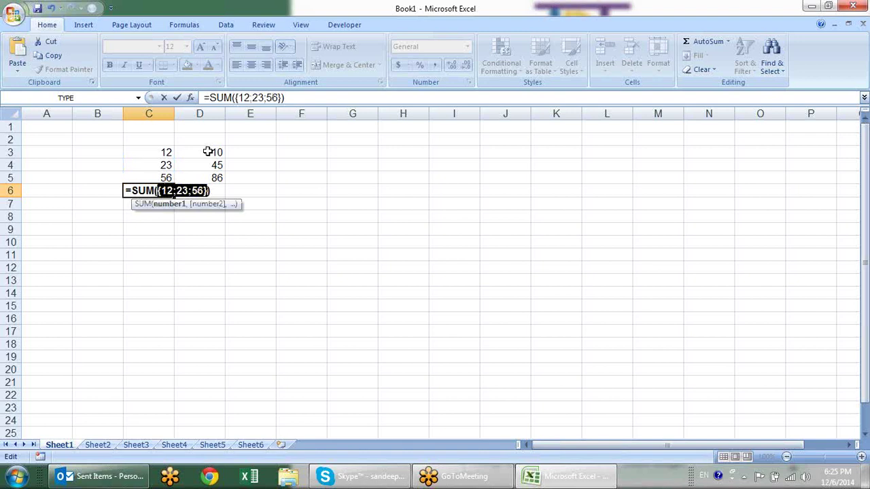
key("BackSpace")
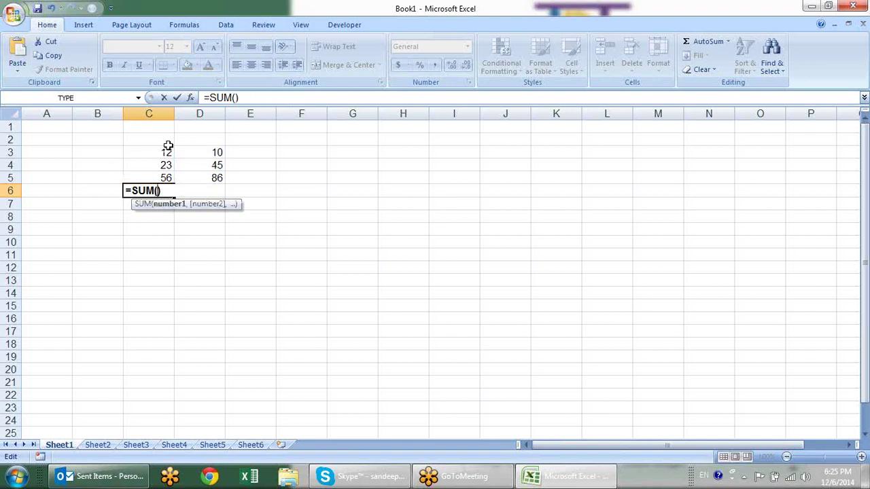
Reference C3:D5 in the formula, evaluate it to {12,10;23,45;56,86}, and delete SUM.
left_click_drag(168, 146, 214, 177)
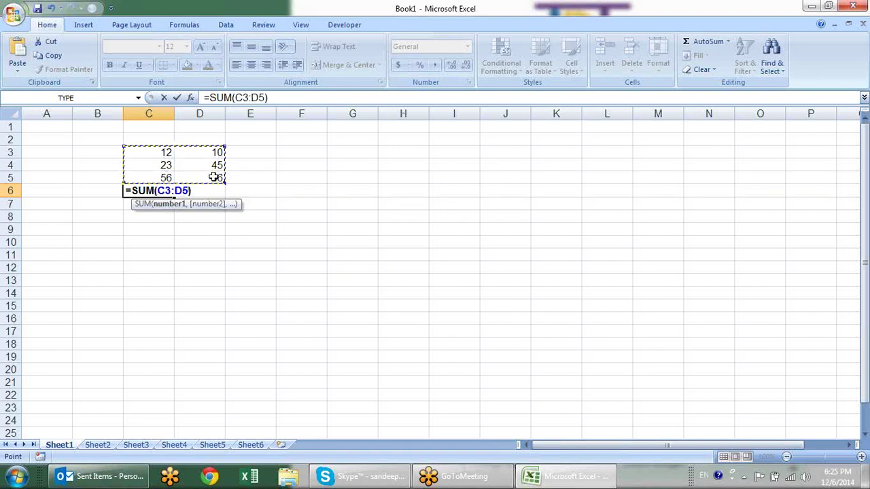
left_click_drag(188, 191, 158, 192)
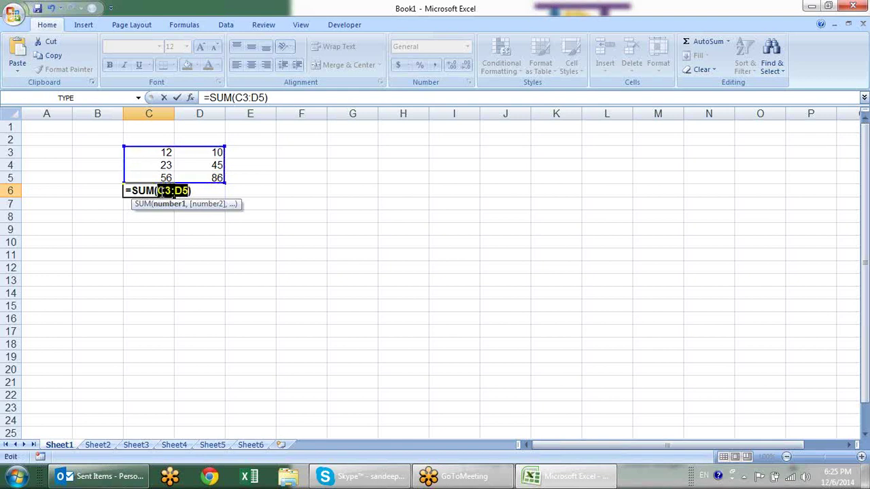
key("F9")
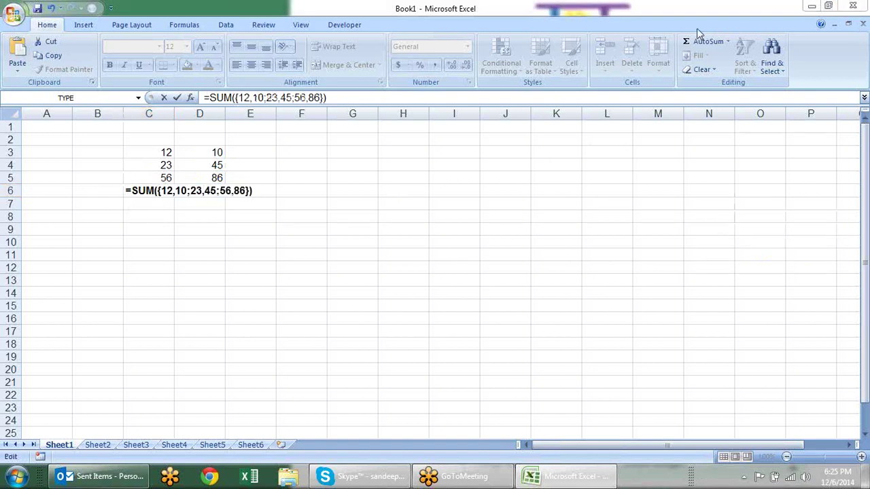
left_click(260, 6)
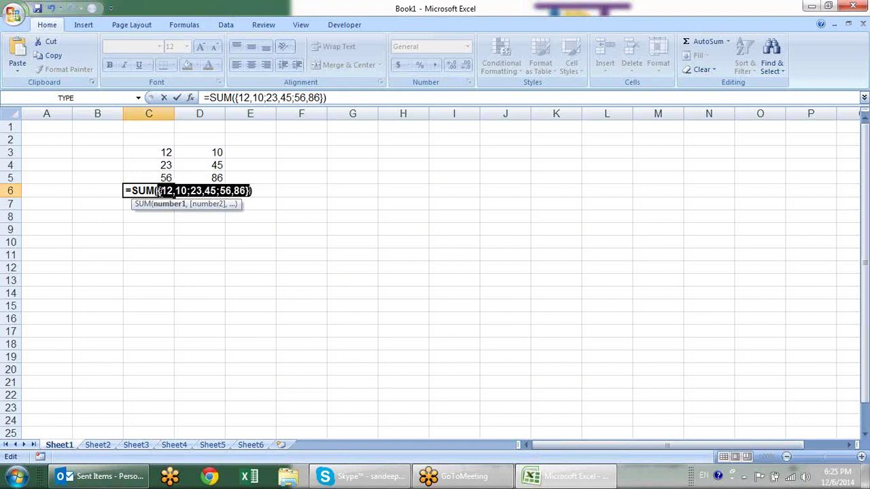
left_click(163, 192)
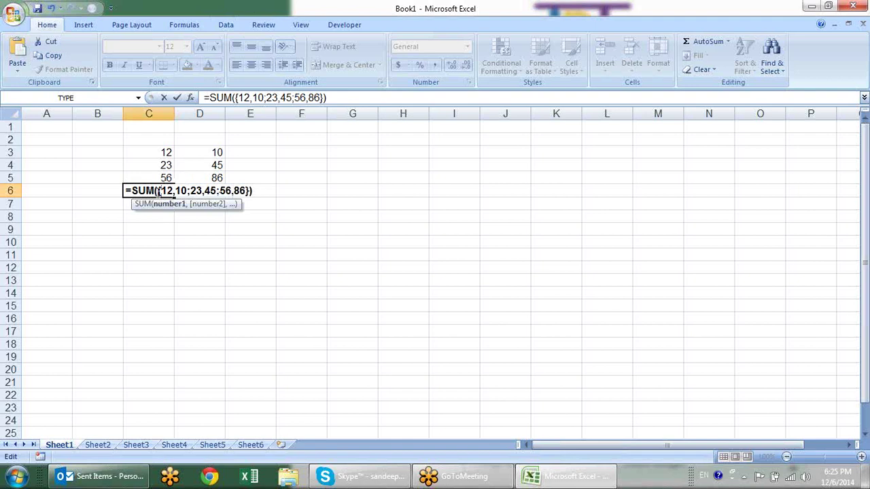
key("BackSpace")
key("BackSpace")
Commit ={12,10;23,45;56,86} in C6 so it shows 12, then select the range starting at C6.
key("BackSpace")
key("BackSpace")
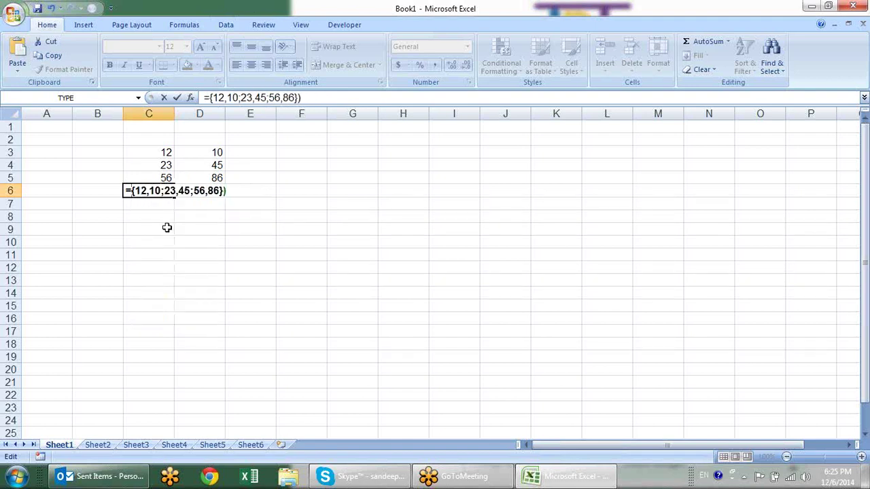
left_click(231, 190)
key("BackSpace")
key("Return")
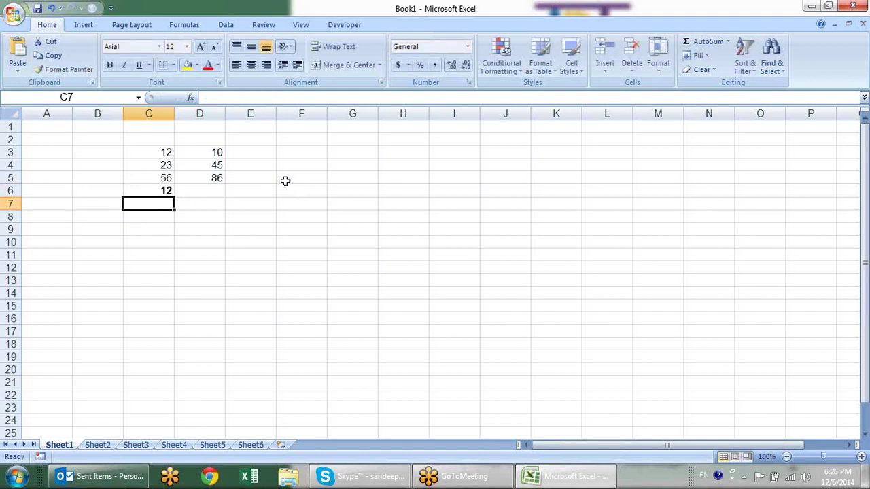
key("Up")
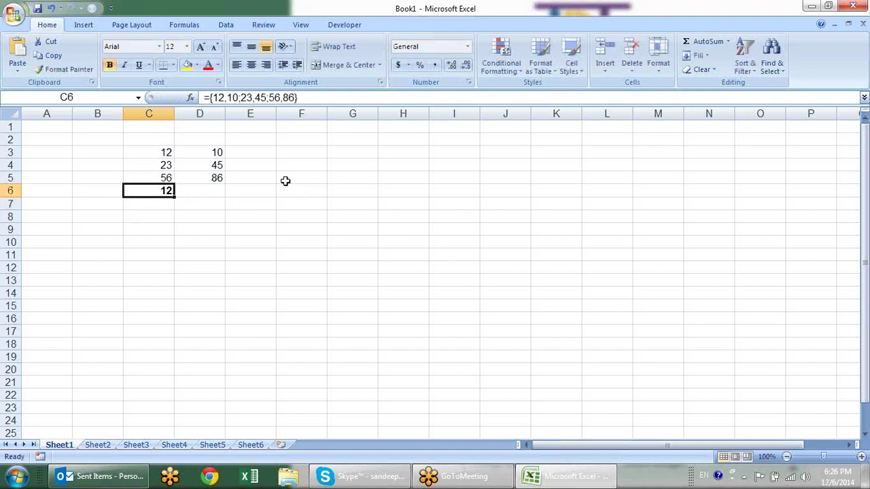
key("shift+Right")
key("shift+Down")
key("shift+Down")
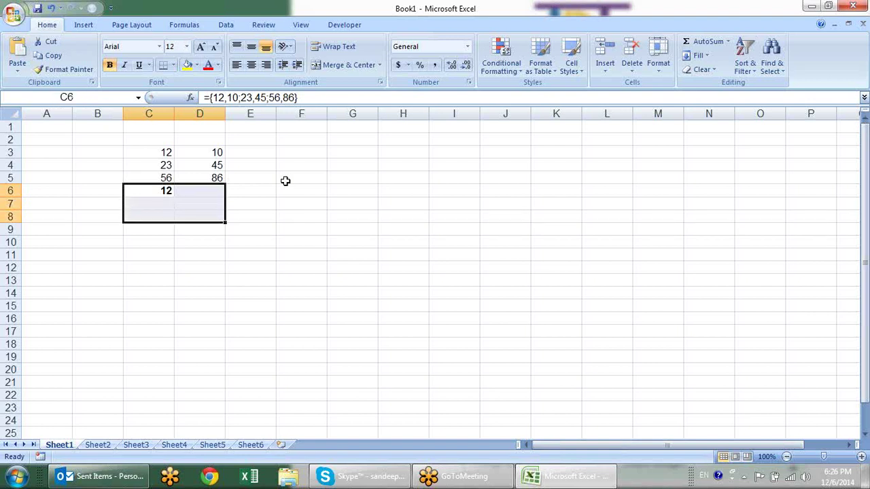
Enter {12,10;23,45;56,86} as a bold multi-cell array formula across C6:D8.
key("F2")
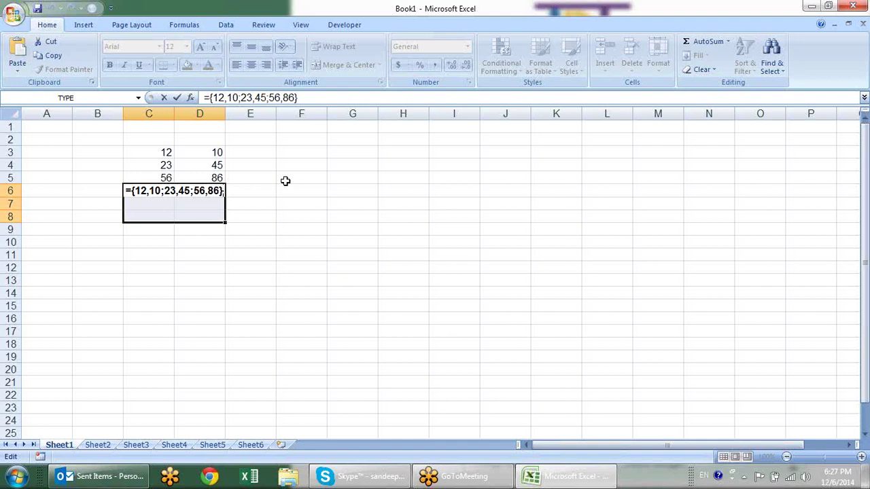
key("ctrl+shift+Return")
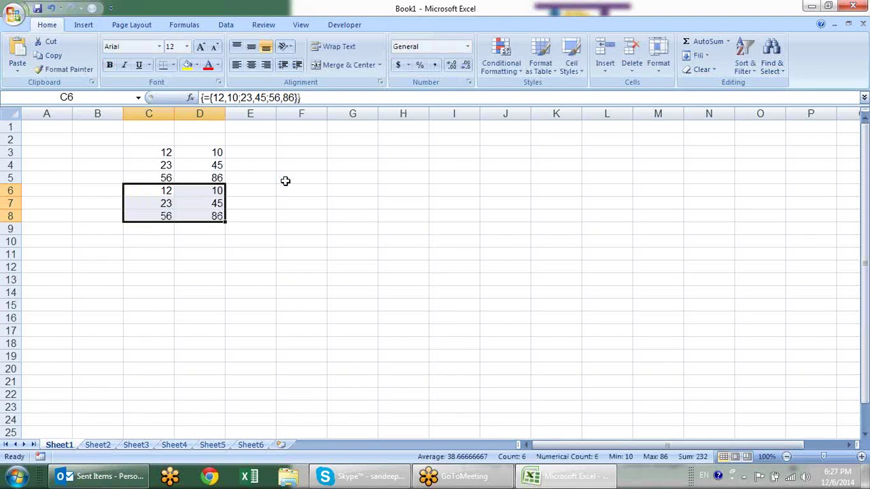
key("ctrl+b")
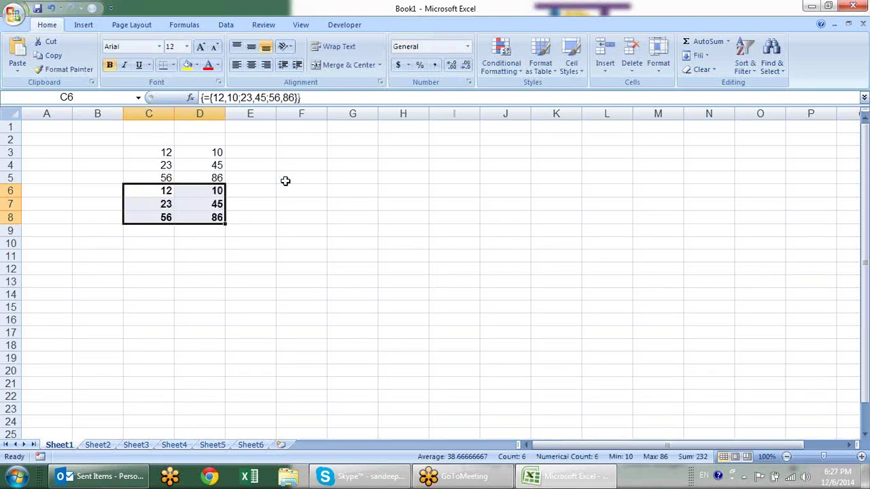
key("Up")
key("Up")
key("Up")
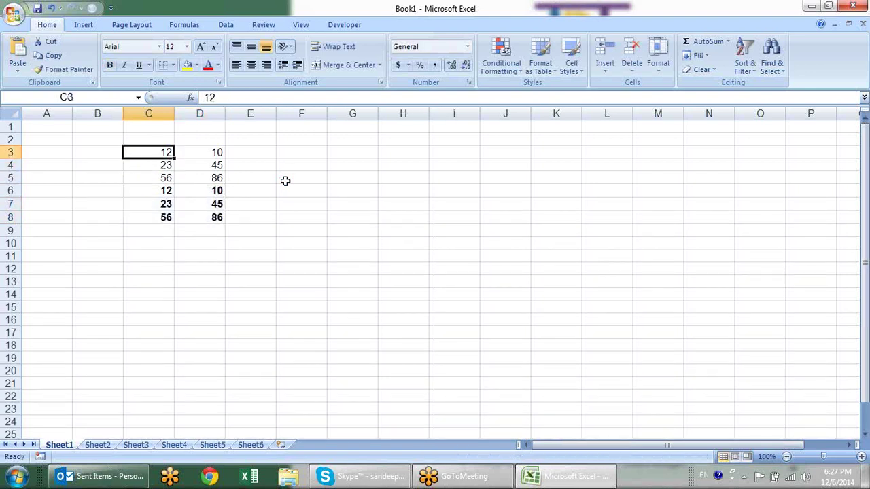
Change the value in D3 to 25.
key("Right")
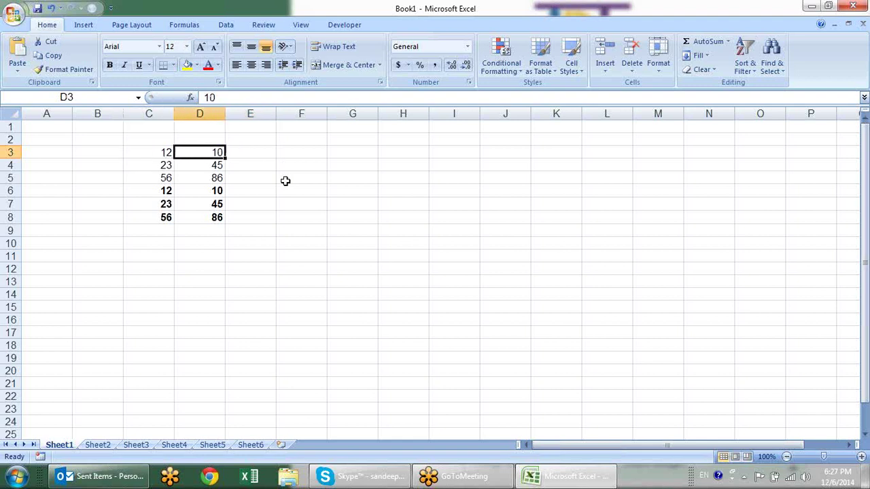
type("25")
key("Return")
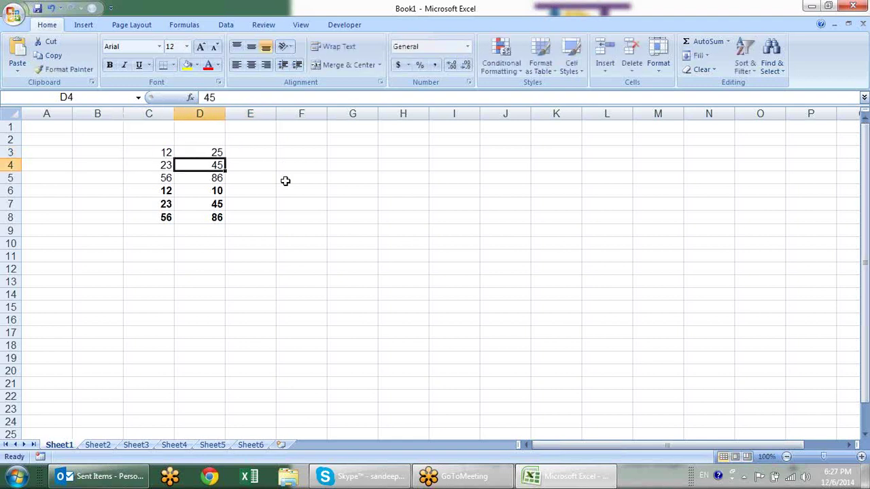
key("Down")
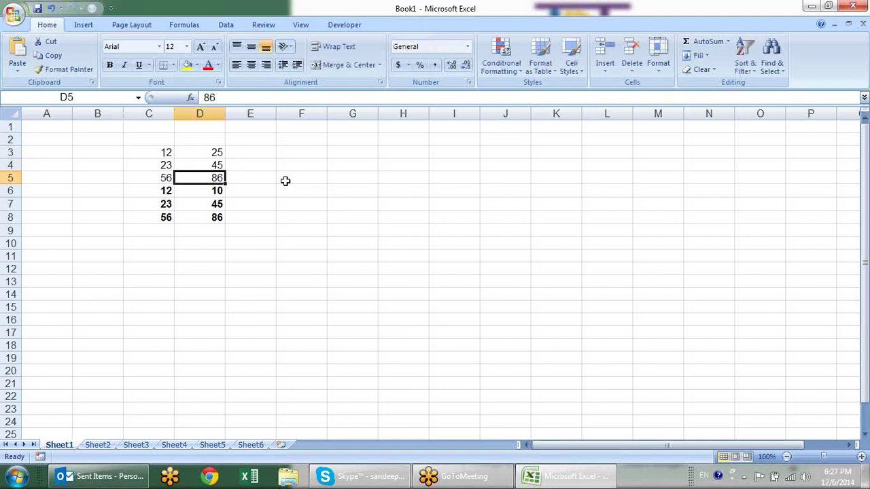
key("Down")
key("Down")
key("Up")
Clear the original values in C3:E5.
key("Up")
key("Up")
key("Down")
key("Down")
key("Left")
key("Up")
key("Up")
key("Up")
key("shift+Right")
key("shift+Right")
key("shift+Down")
key("shift+Down")
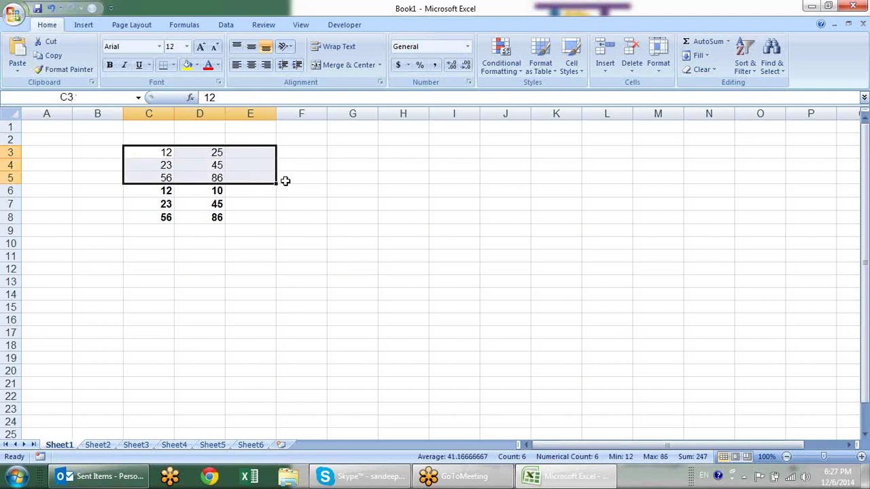
key("Delete")
Step through the C6:D8 array cells to inspect them.
key("Down")
key("Down")
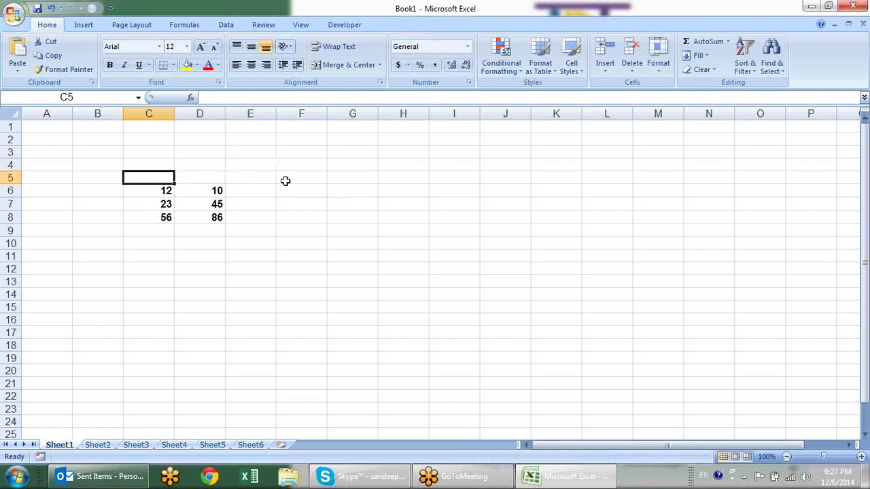
key("Down")
key("Right")
key("Left")
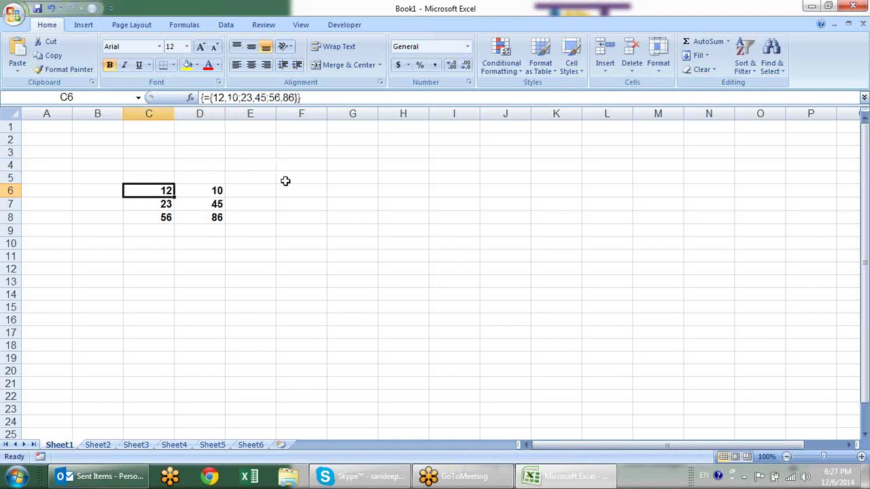
key("Down")
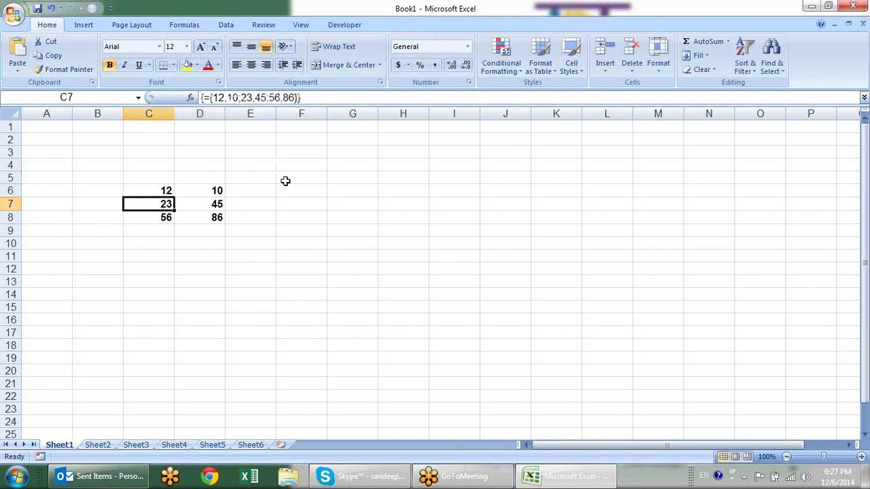
key("Right")
key("Right")
key("Right")
key("Up")
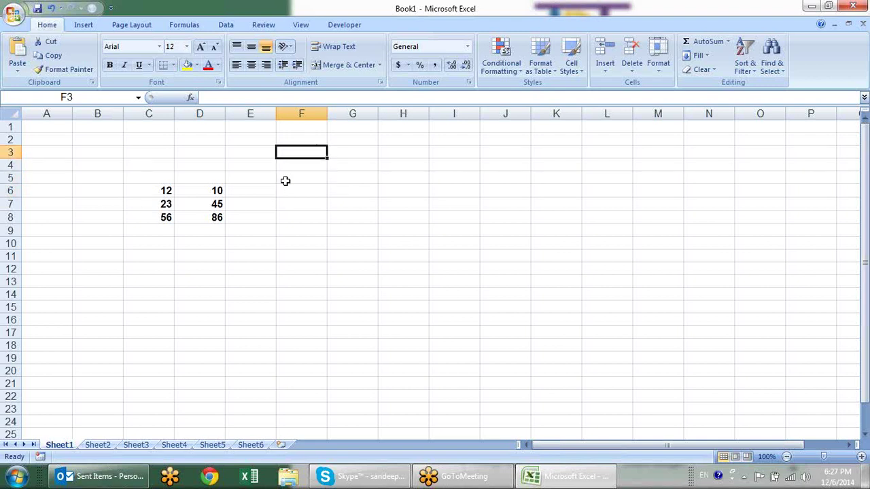
key("Down")
Try selecting part of the array in C6:D7, then enter a person's first name in A10.
key("Down")
key("Down")
key("Down")
key("Left")
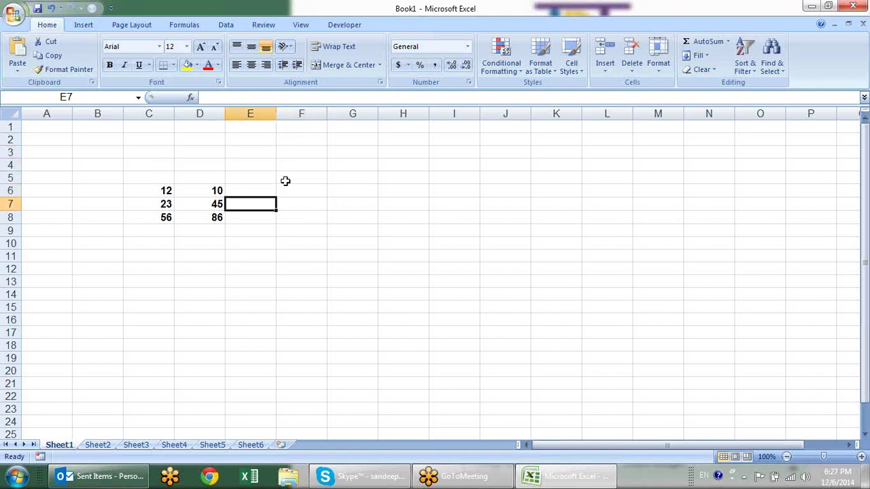
key("Left")
key("Left")
key("Up")
key("shift+Right")
key("shift+Down")
key("shift+Left")
key("shift+Up")
key("Down")
key("Down")
key("Down")
key("Left")
key("Left")
key("Down")
type("sandeep")
key("Tab")
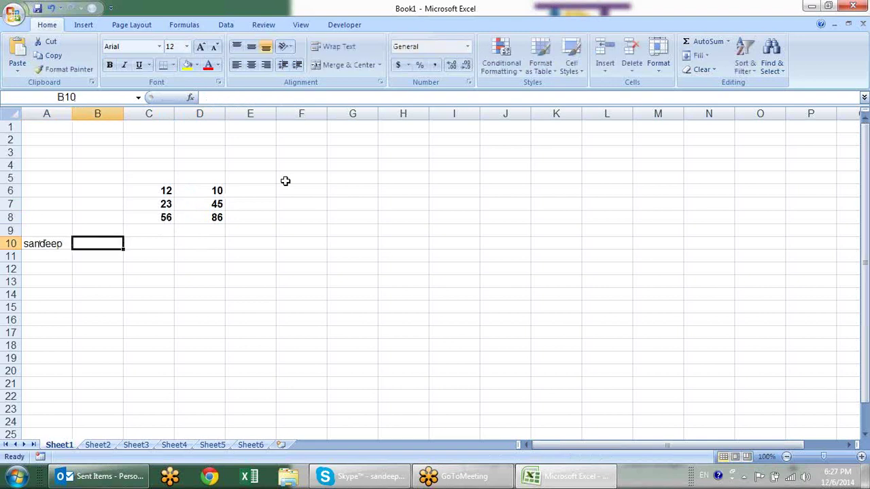
In B11, write =MID(A10,1,1) to extract the first letter of the name.
key("Down")
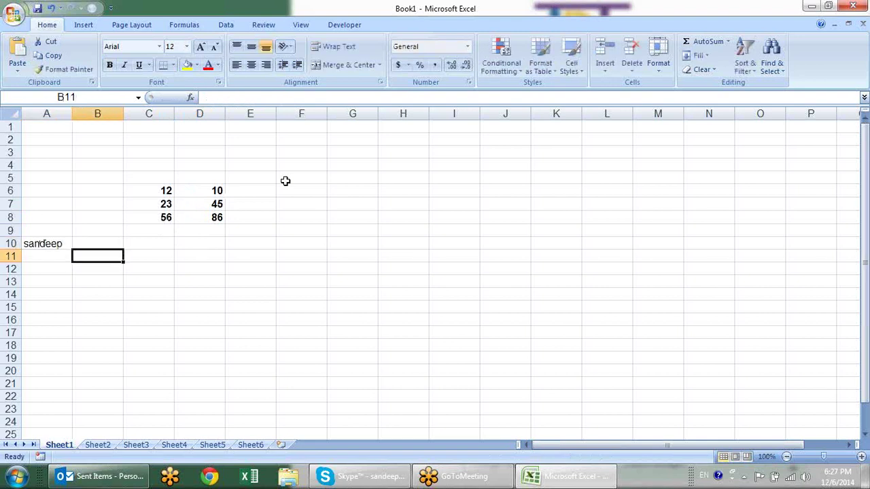
key("Right")
key("Right")
key("Right")
key("Right")
key("Left")
key("Left")
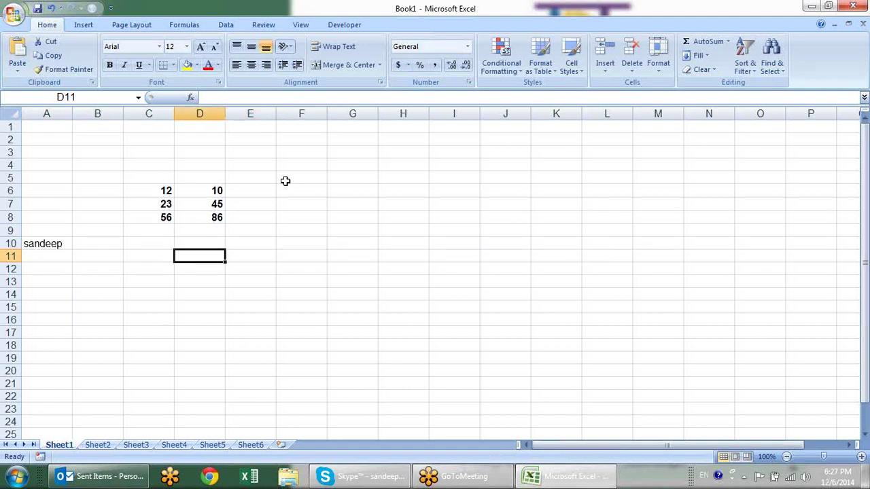
key("Left")
key("Left")
type("=")
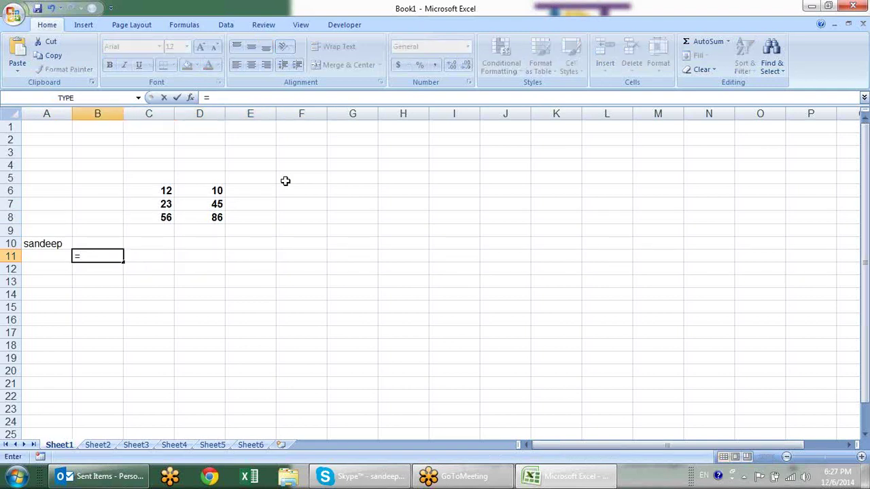
type("mid")
key("Tab")
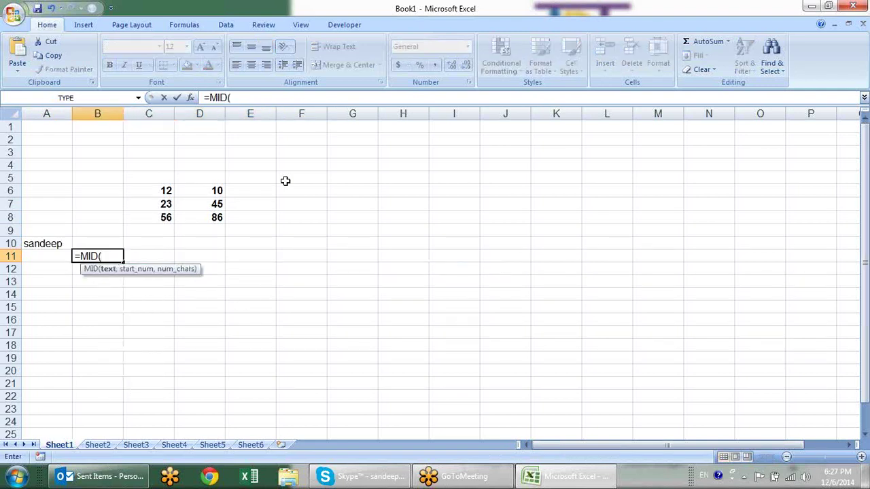
key("Up")
key("Left")
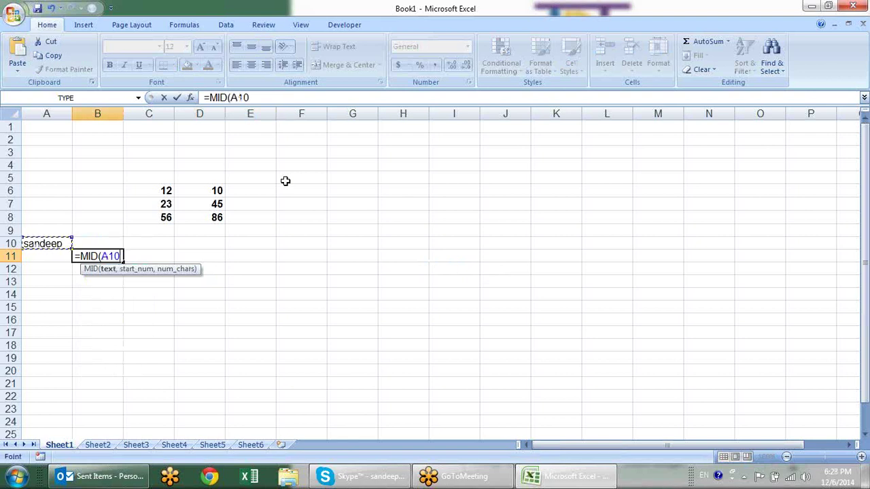
type(",1")
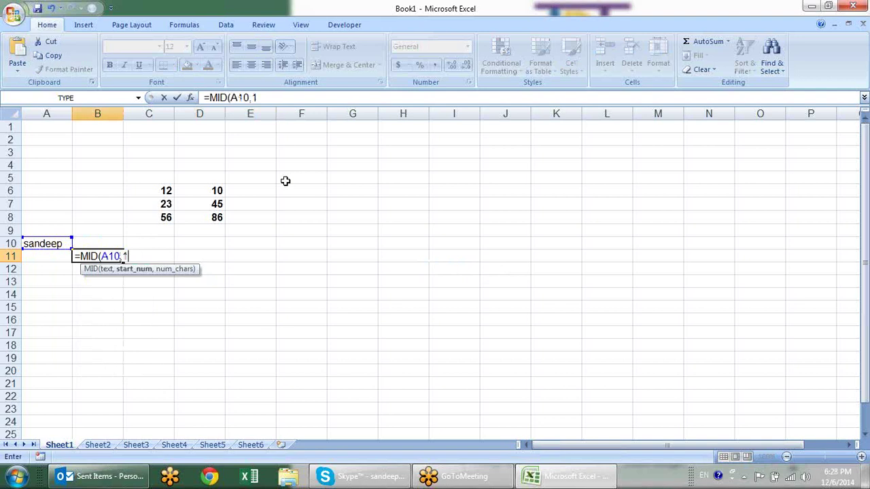
type(",1")
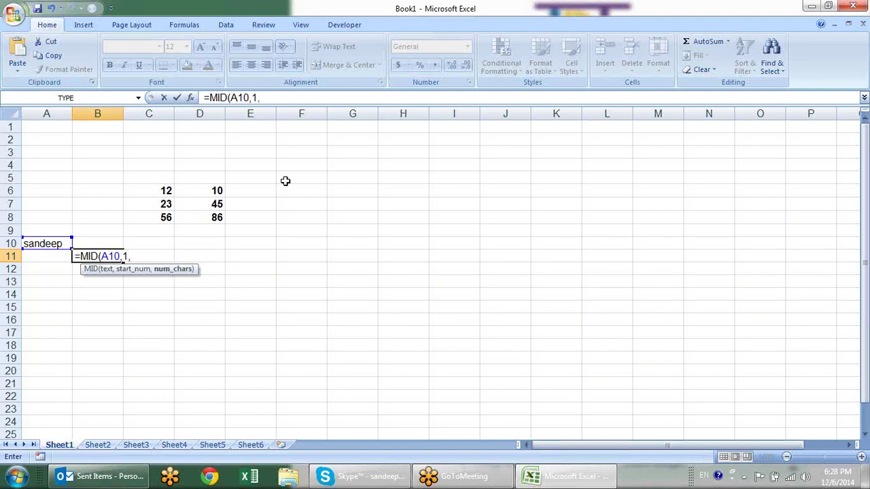
type(")")
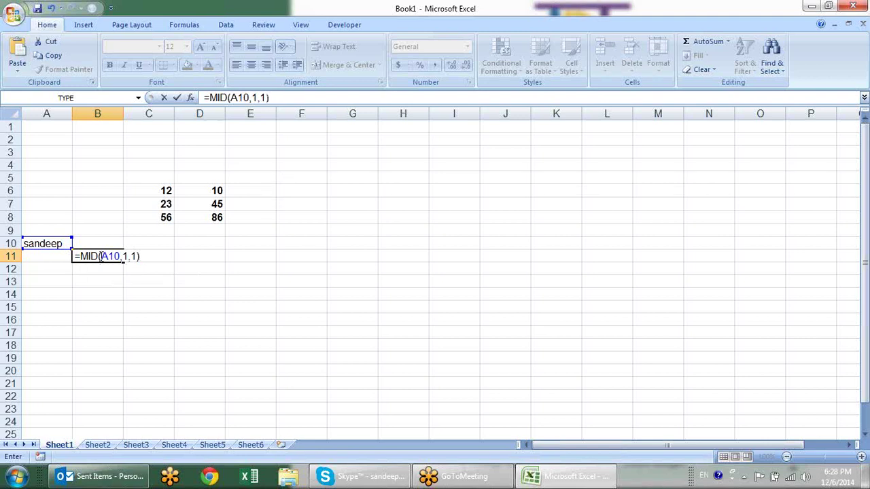
Make the reference absolute as $A$10 with F4 and commit the formula.
left_click(110, 256)
key("F4")
key("Return")
left_click(111, 257)
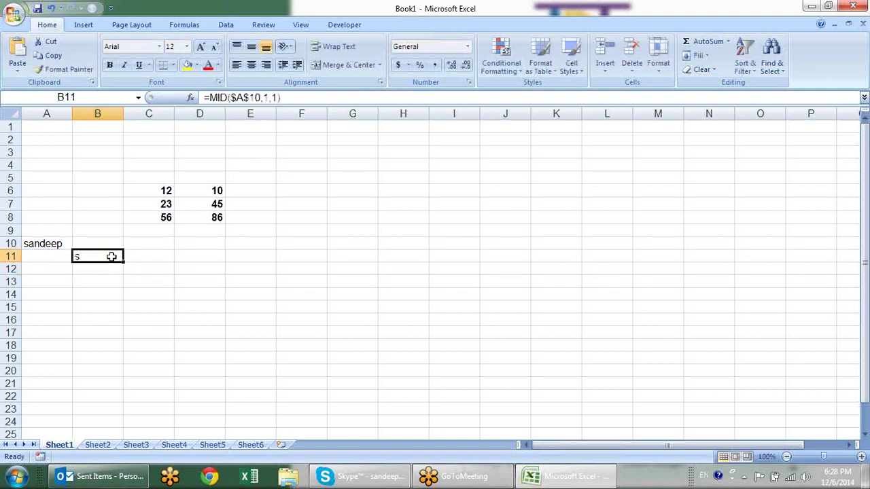
Copy the MID formula across row 11 to G11 and change C11's start position to 2.
left_click_drag(123, 262, 369, 263)
left_click(154, 254)
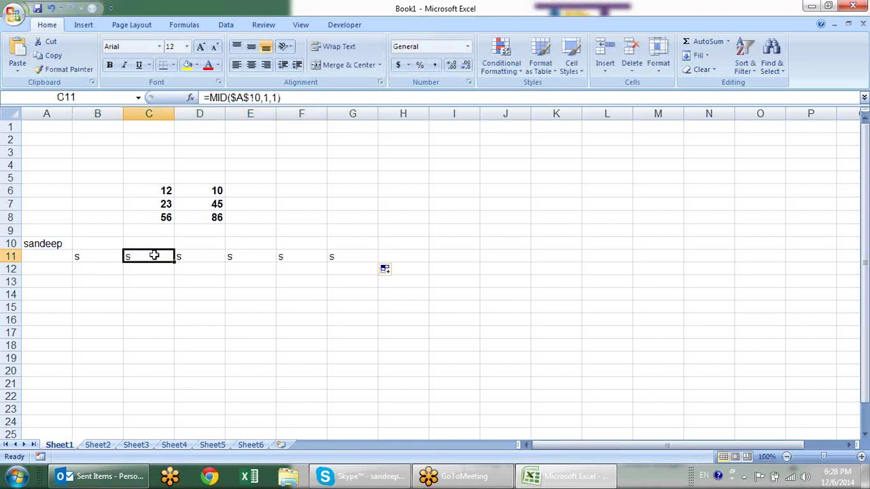
double_click(154, 255)
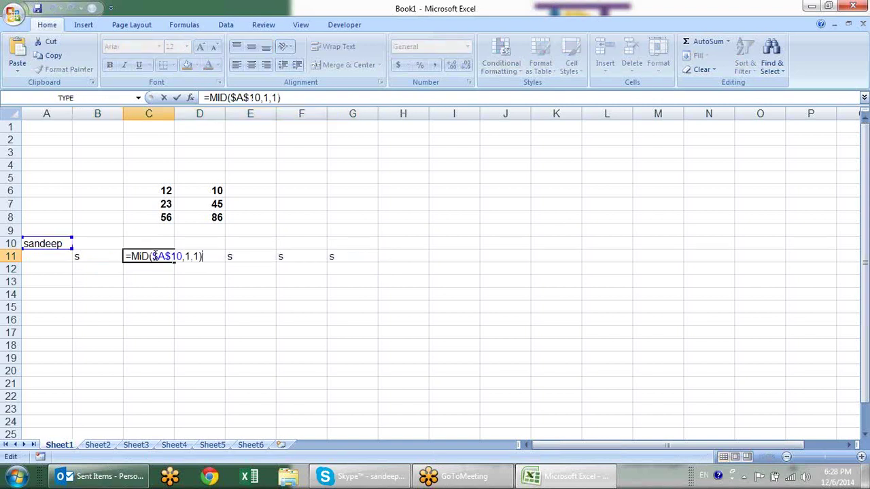
key("Right")
key("Right")
key("Right")
key("BackSpace")
type("2")
key("Return")
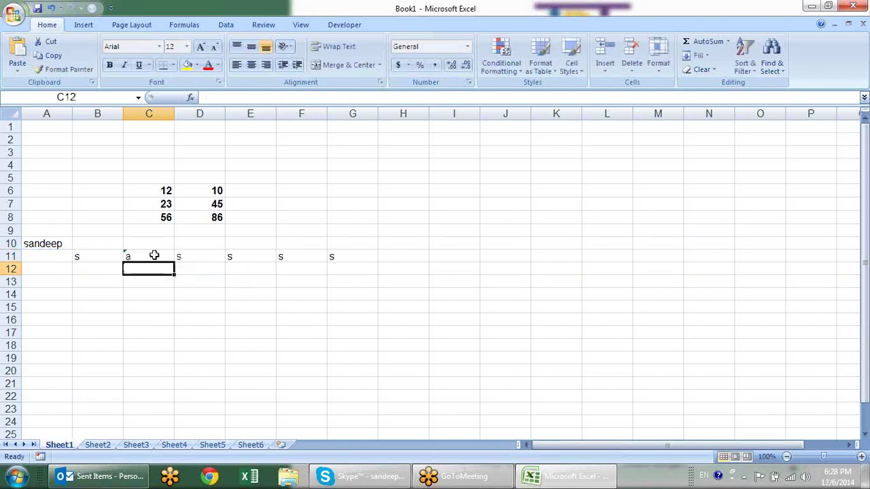
Undo a stray entry in D11, then set its MID start position to 3.
key("Up")
key("Right")
type("2")
key("Left")
key("Right")
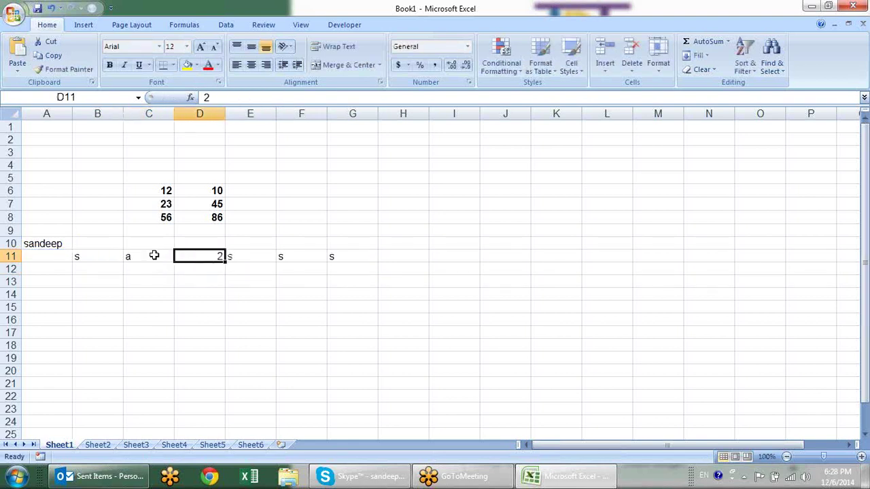
key("ctrl+z")
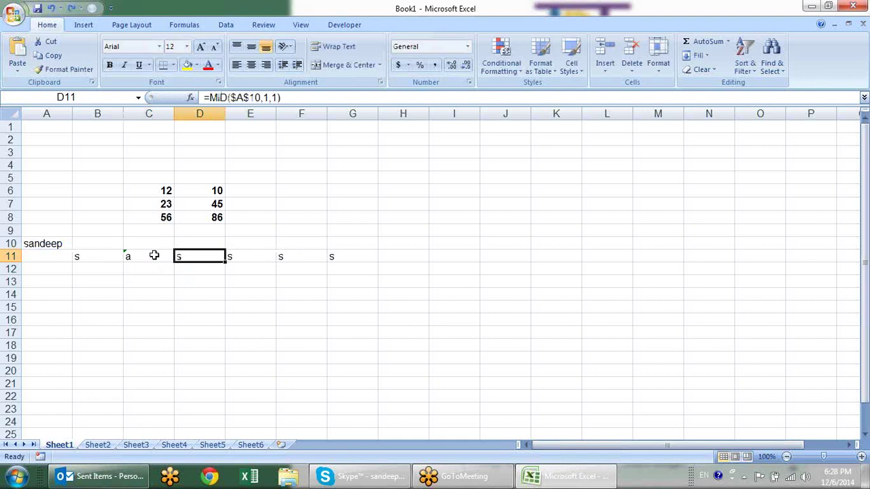
key("F2")
key("Left")
key("Left")
key("Left")
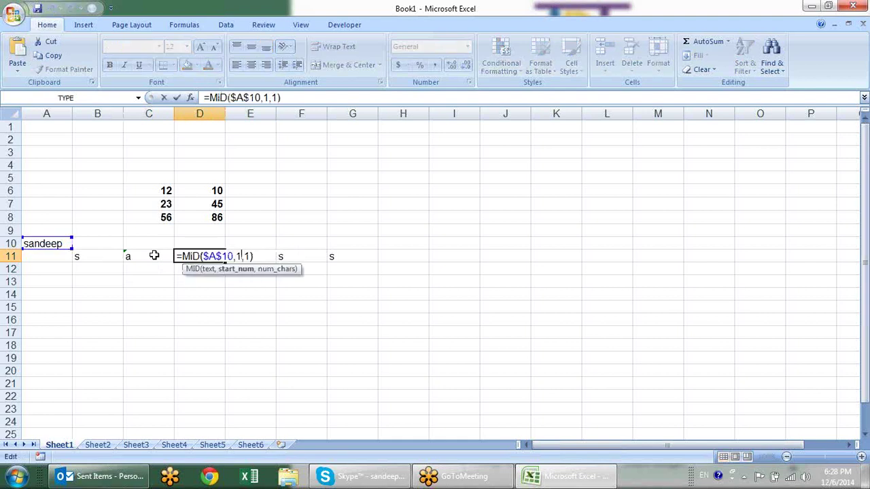
key("BackSpace")
type("3")
key("Return")
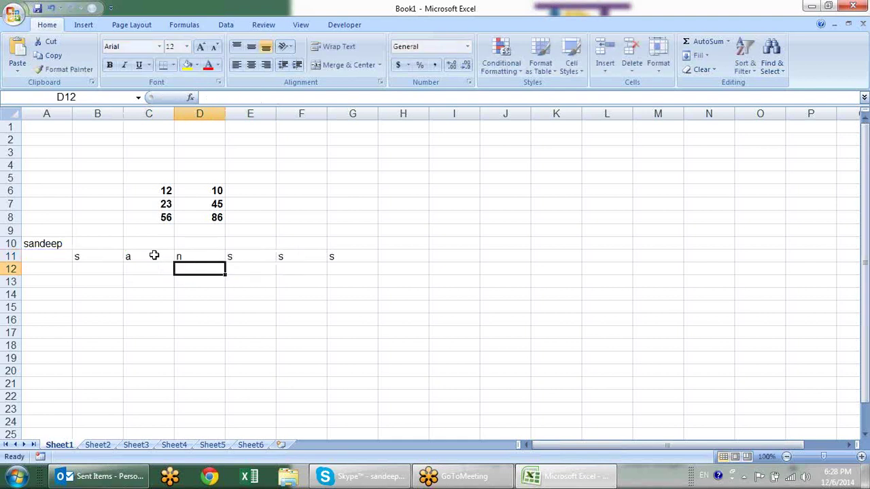
Change E11's MID start position to 4 so it shows d.
key("Up")
key("Right")
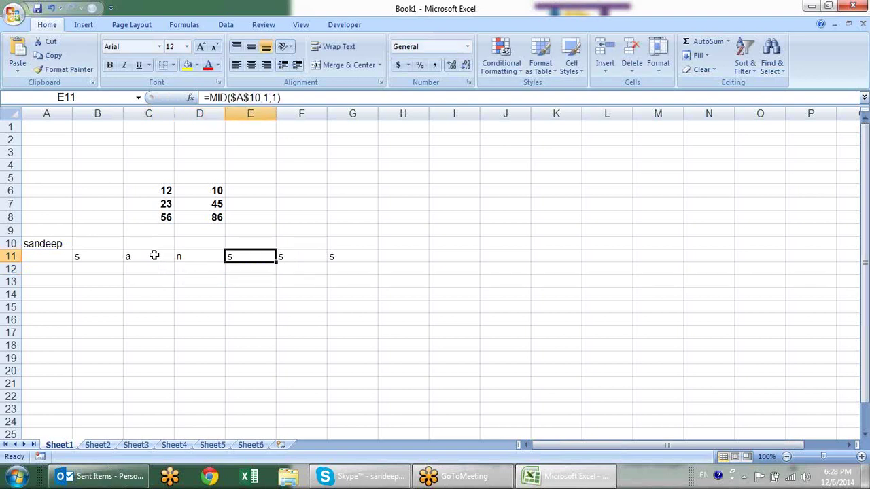
key("F2")
key("Left")
key("Left")
key("Left")
key("BackSpace")
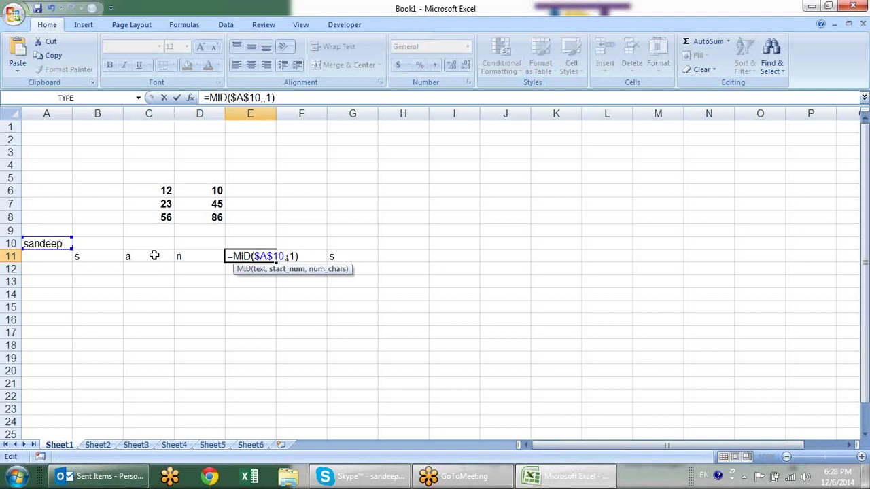
type("4")
key("Return")
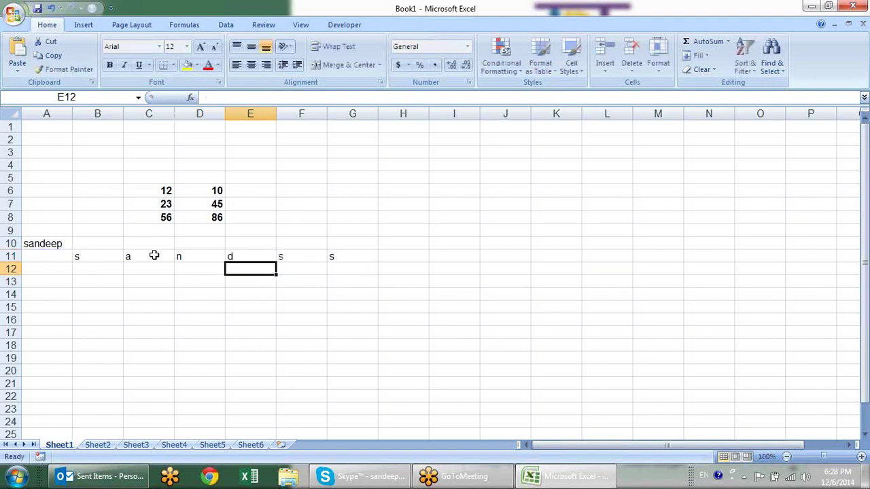
Change F11's MID start position to 5 so it shows e.
key("Up")
key("Right")
key("F2")
key("Left")
key("Left")
key("Left")
key("BackSpace")
type("5")
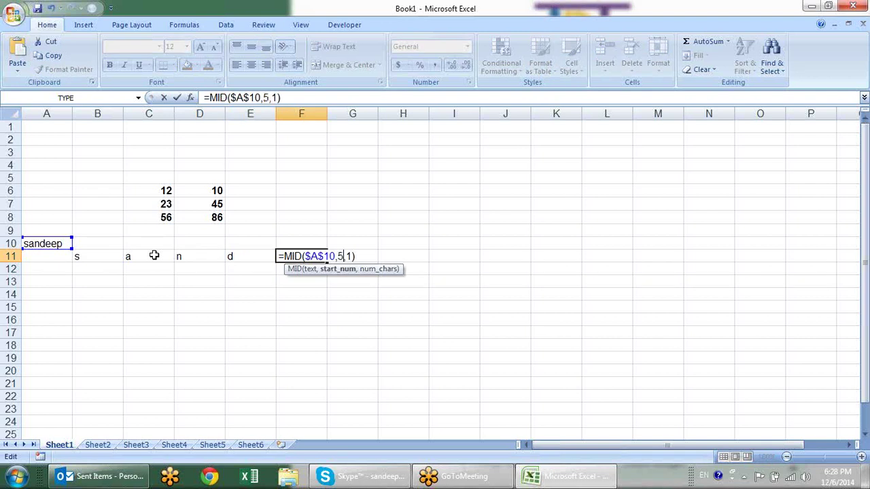
key("Return")
Change G11's MID start position to 6.
key("Up")
key("Right")
key("F2")
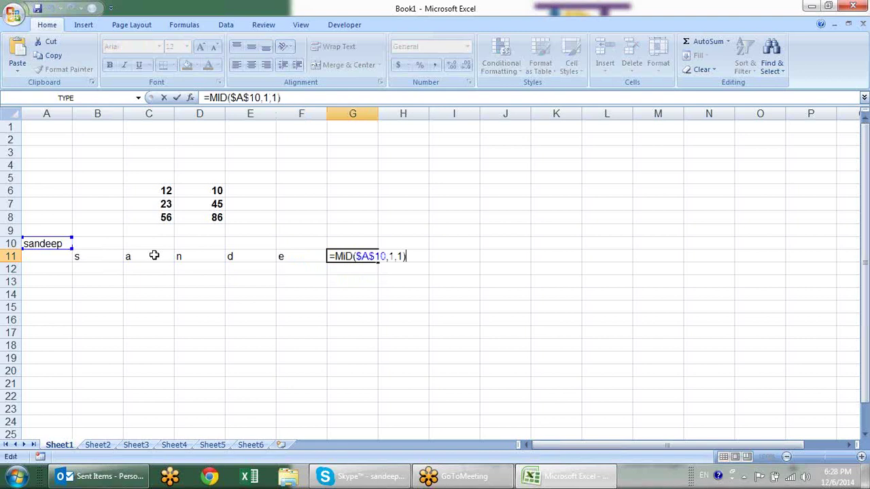
key("Left")
key("Left")
key("Left")
key("BackSpace")
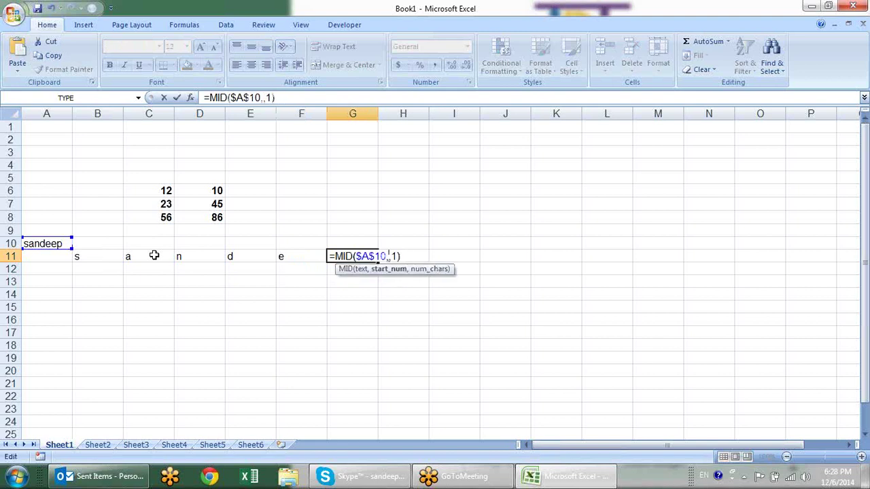
type("6")
key("Return")
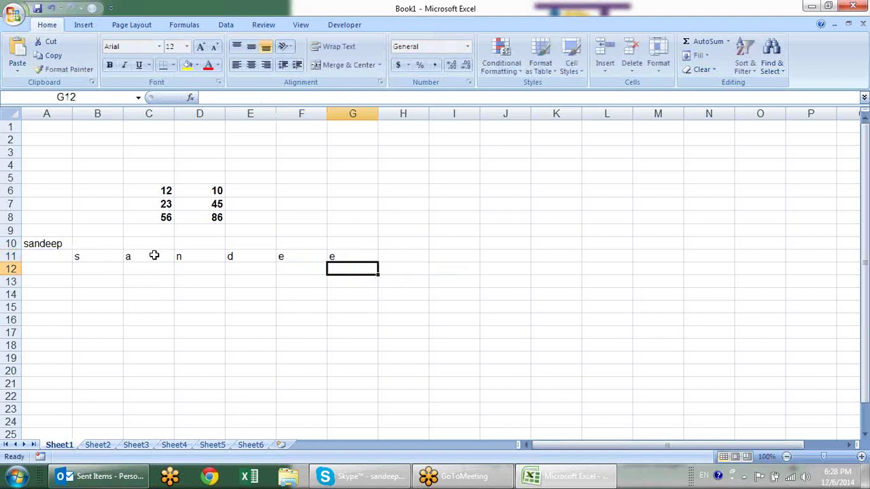
Fill G11's formula into H11 and change its start position to 7.
key("Up")
key("Right")
key("ctrl+r")
key("F2")
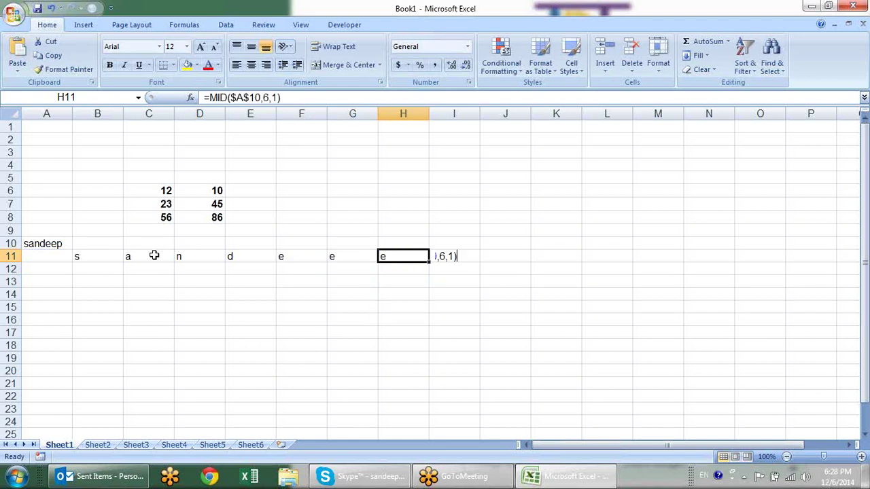
key("Left")
key("Left")
key("Left")
key("BackSpace")
type("7")
key("Return")
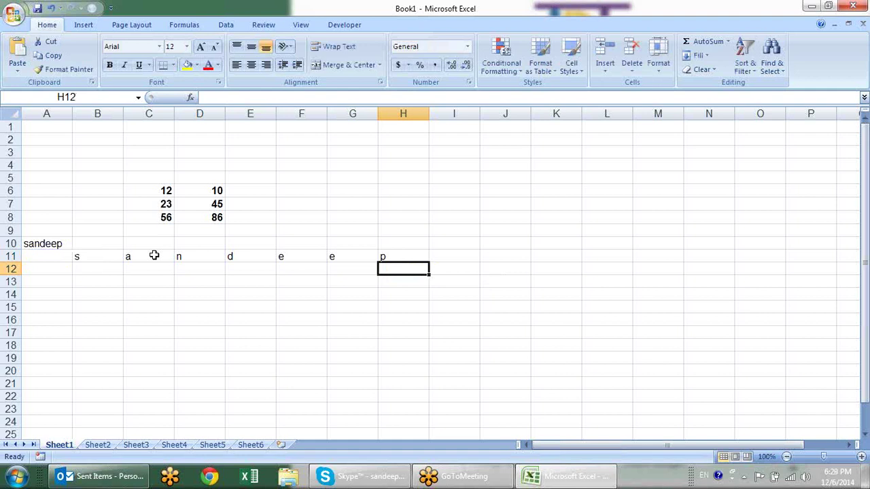
key("Left")
key("Left")
key("Left")
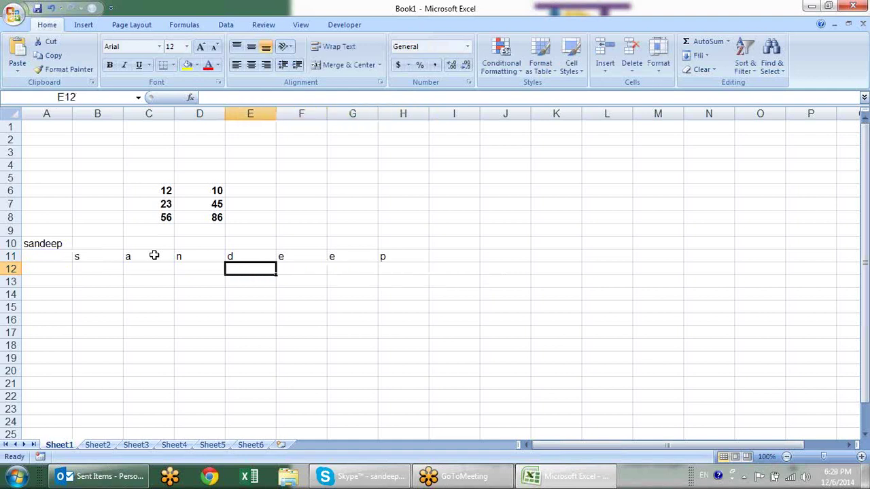
key("Left")
key("Left")
key("Left")
key("Up")
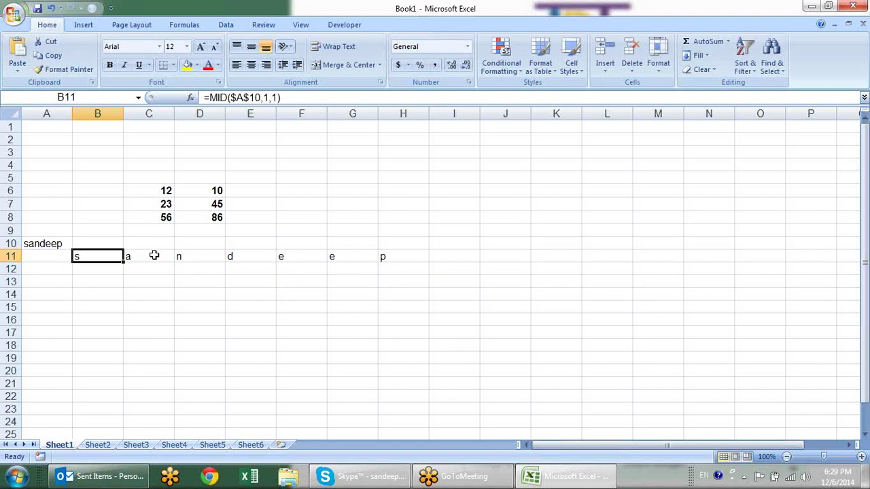
Inspect the array formulas in C7 and D7, then clear the letters in C11:H11.
key("Up")
key("Up")
key("Up")
key("Right")
key("Up")
key("Right")
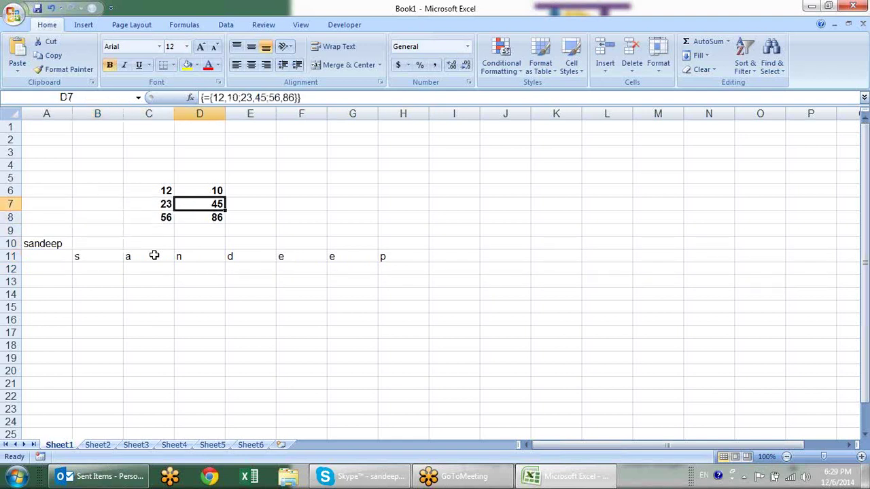
key("Left")
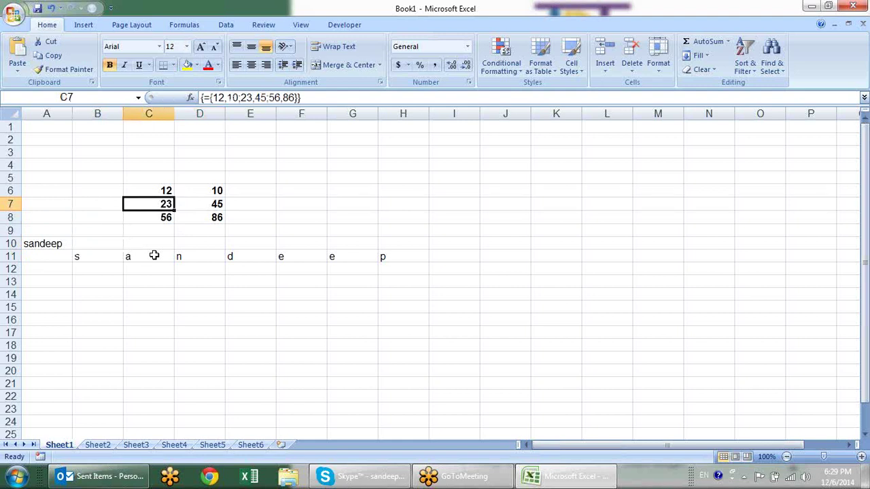
key("Down")
key("Down")
key("Down")
key("Down")
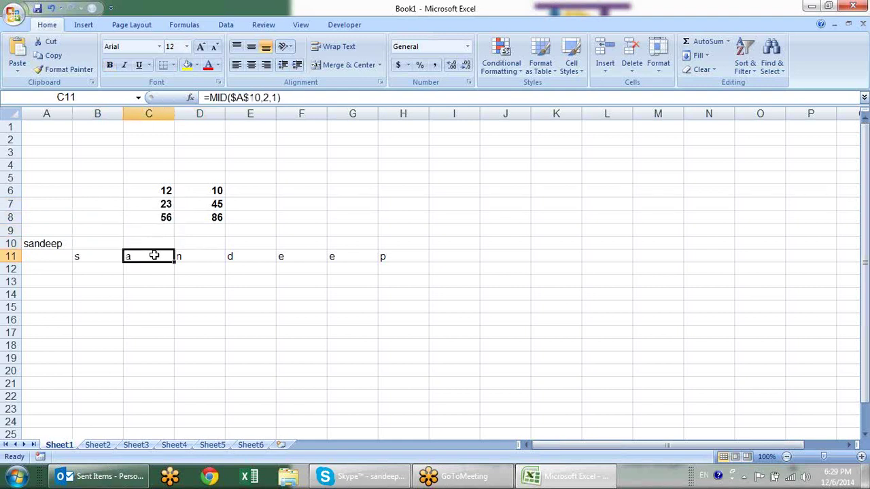
key("ctrl+shift+Right")
key("Delete")
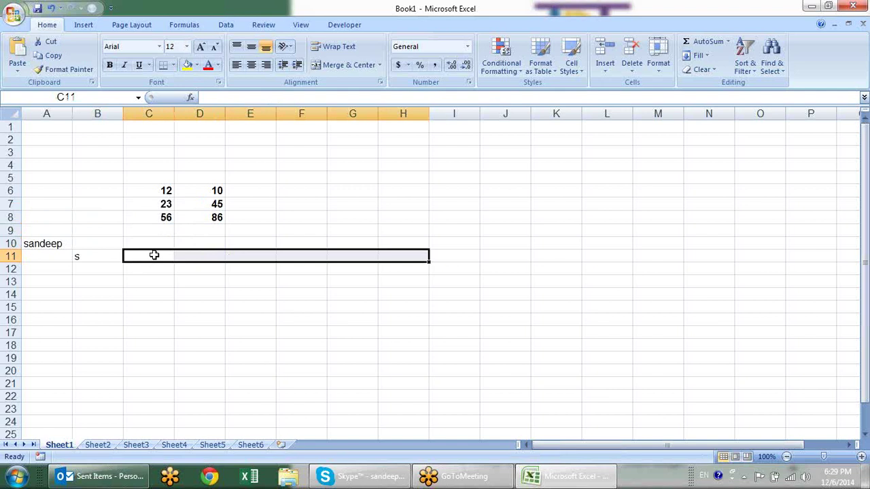
Edit B11's formula to =MID($A$10,{1,2,3,4,5,6,7},1).
key("Left")
key("shift+Right")
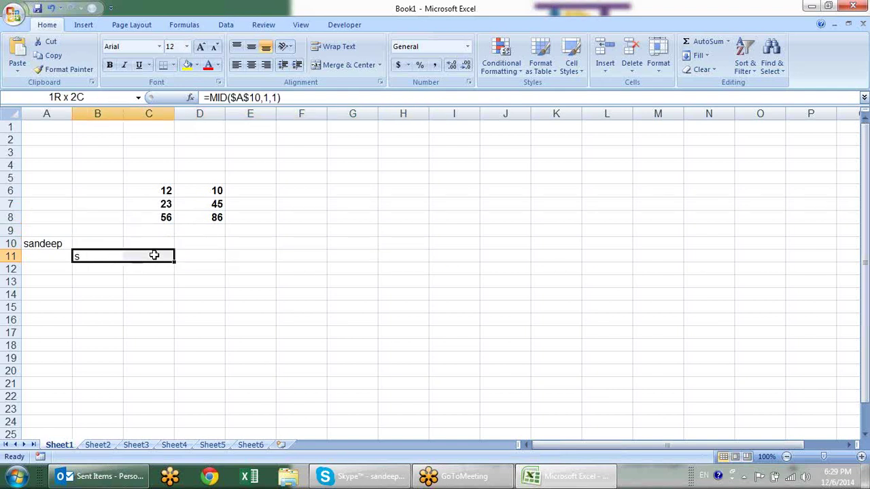
key("shift+Right")
key("shift+Right")
key("shift+Right")
key("shift+Right")
key("shift+Right")
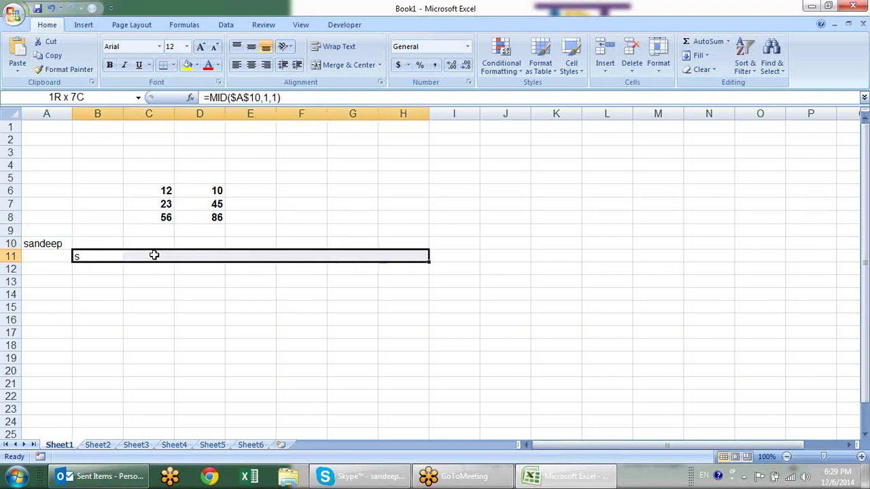
key("F2")
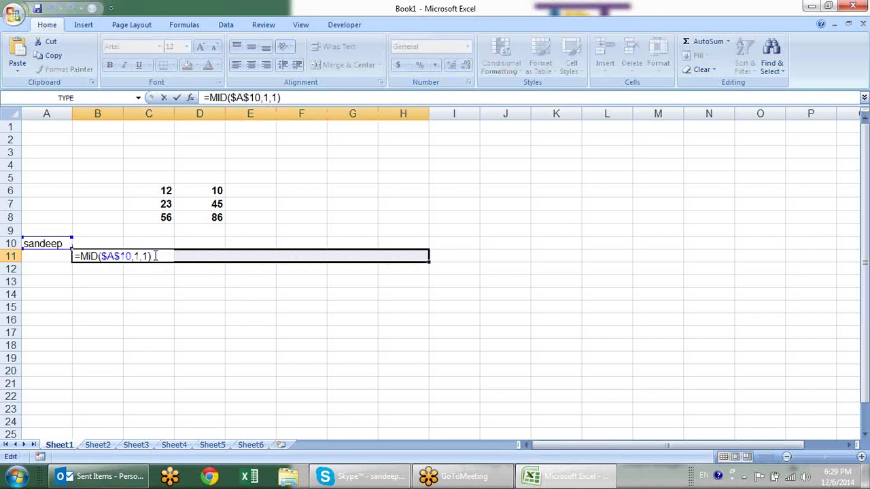
key("Left")
key("Left")
key("Left")
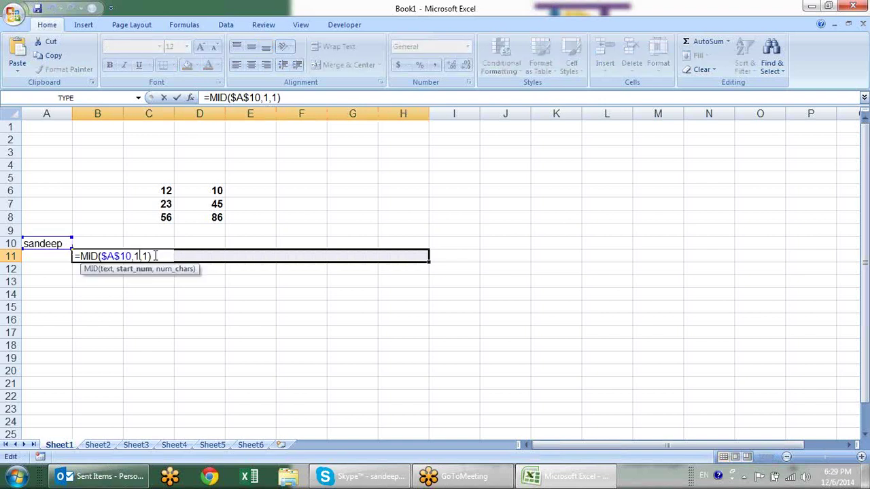
key("BackSpace")
type("{1,")
type("}")
type("1")
type(",")
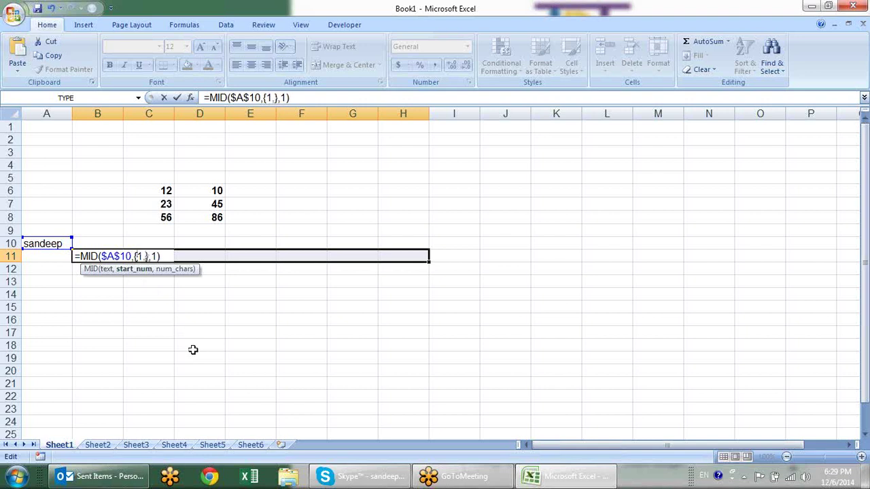
type(",")
key("BackSpace")
key("End")
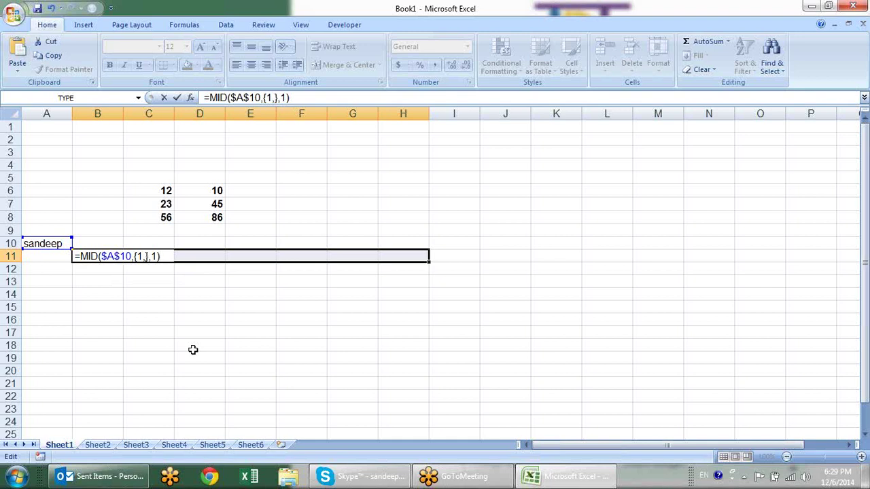
key("Left")
key("Left")
key("Left")
key("Left")
type("2")
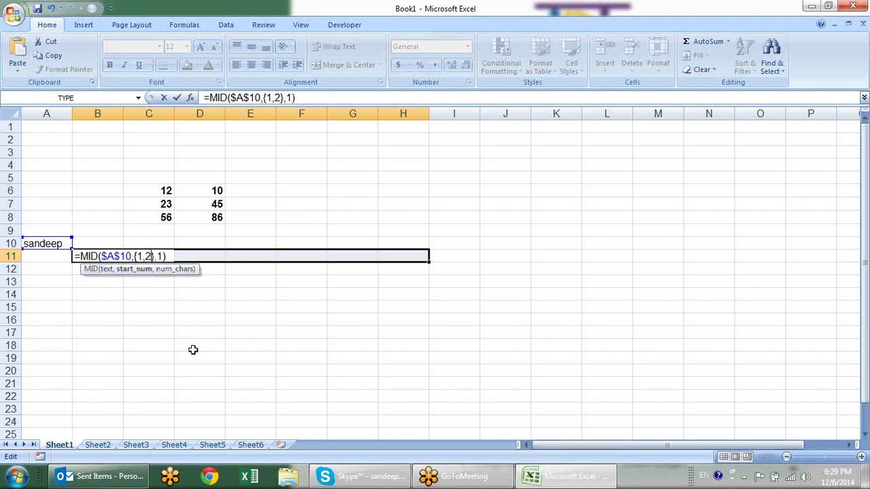
type(",3,4,5,6,7")
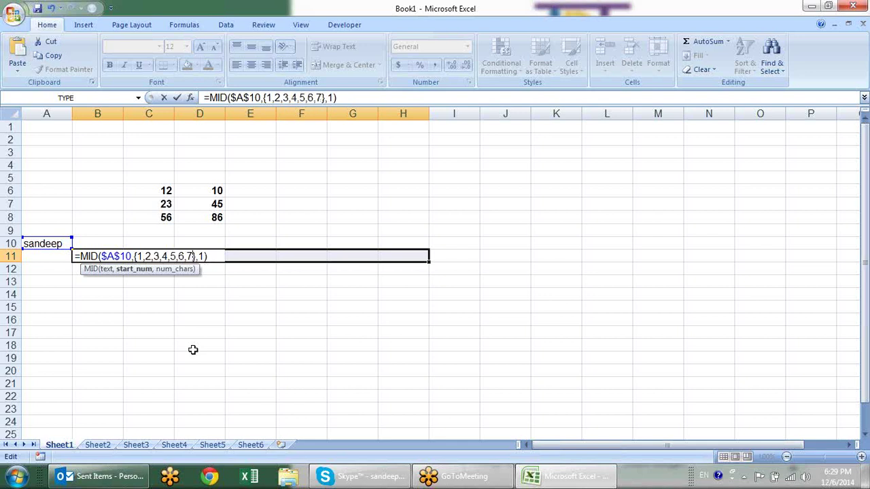
key("Return")
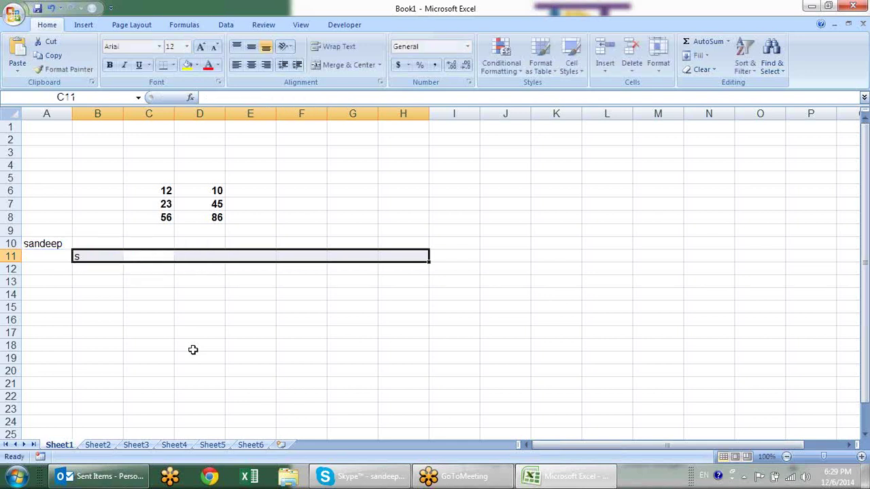
Enter the B11 MID formula as an array formula across B11:I11.
key("Left")
key("shift+Right")
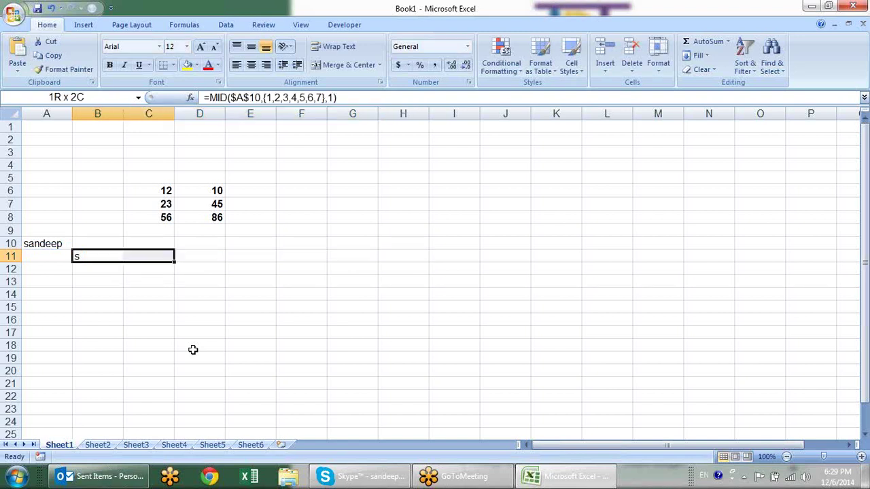
key("shift+Right")
key("shift+Right")
key("shift+Right")
key("shift+Right")
key("shift+Right")
key("shift+Right")
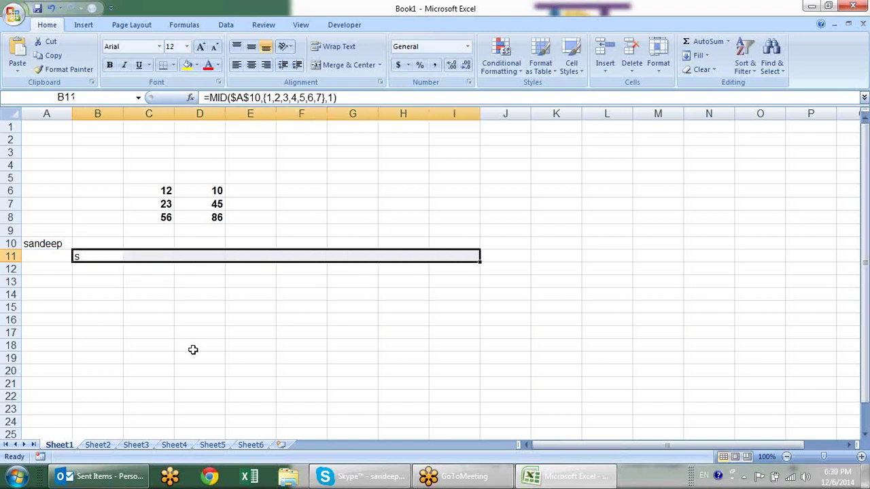
key("F2")
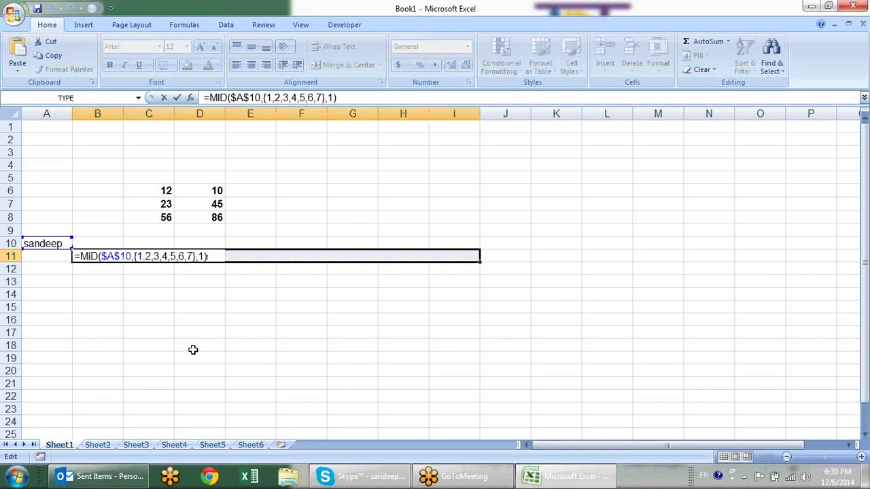
key("ctrl+shift+Return")
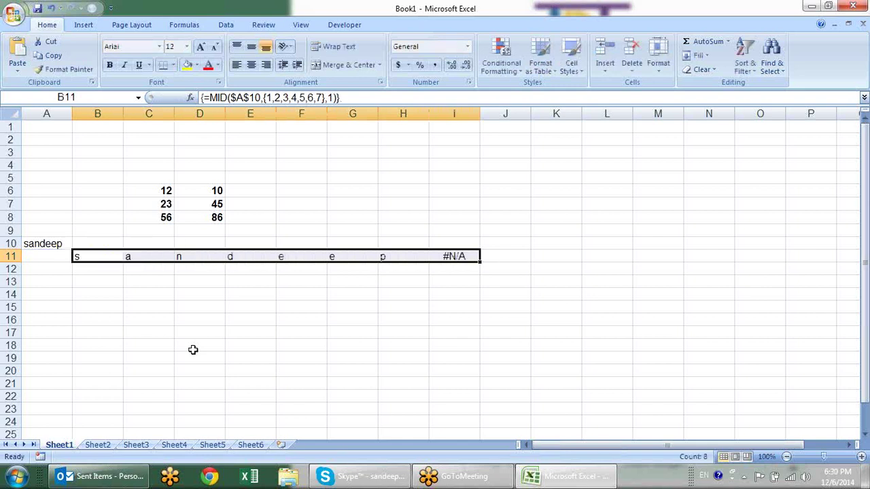
Try to edit B11 and delete C11 within the array, triggering the array warning.
key("Left")
key("Right")
key("F2")
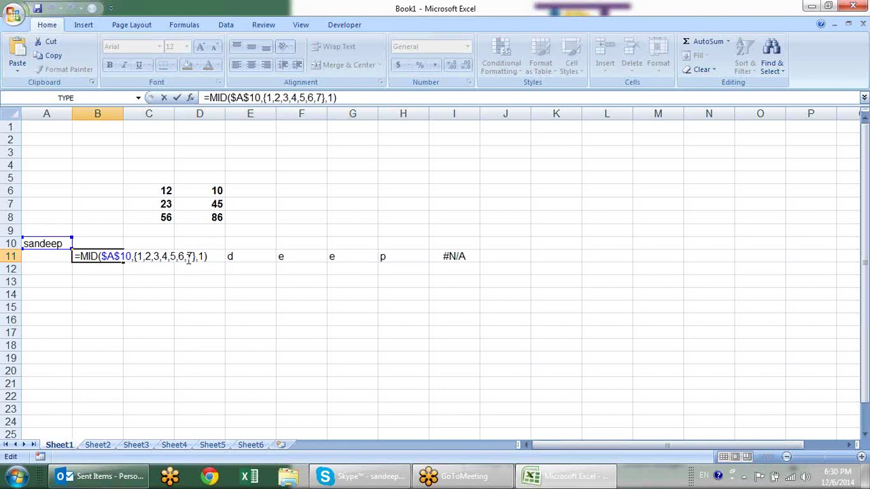
key("Return")
key("Return")
key("Return")
key("Return")
key("Escape")
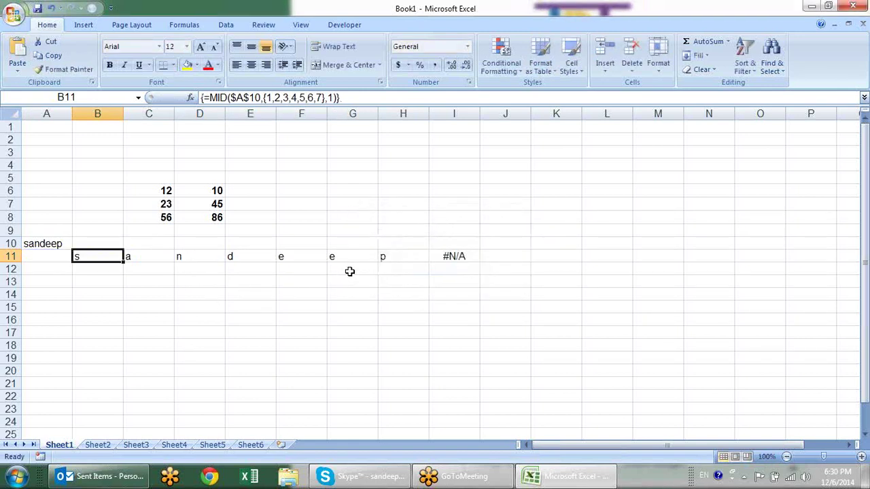
left_click(164, 252)
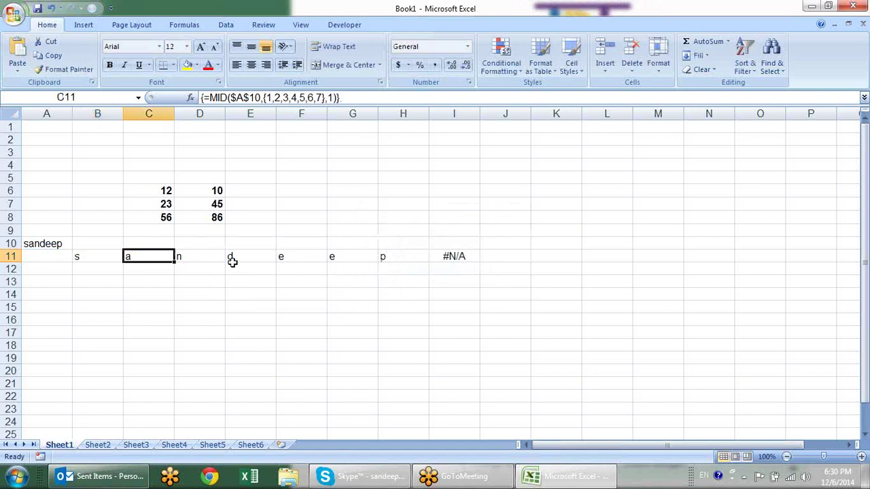
left_click(232, 257)
left_click(170, 255)
key("Delete")
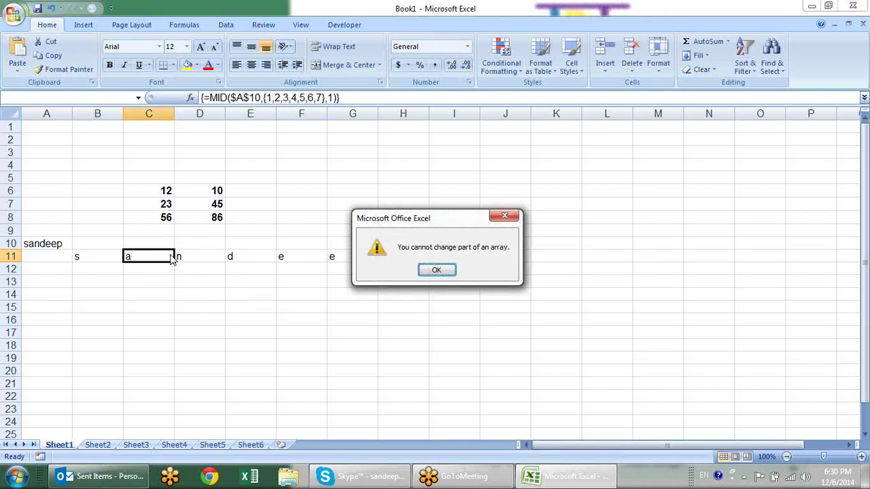
Dismiss the cannot-change-array warning and select the full array range B11:I11.
left_click(438, 271)
mouse_move(452, 256)
left_mouse_down()
mouse_move(167, 280)
mouse_move(96, 257)
left_mouse_up()
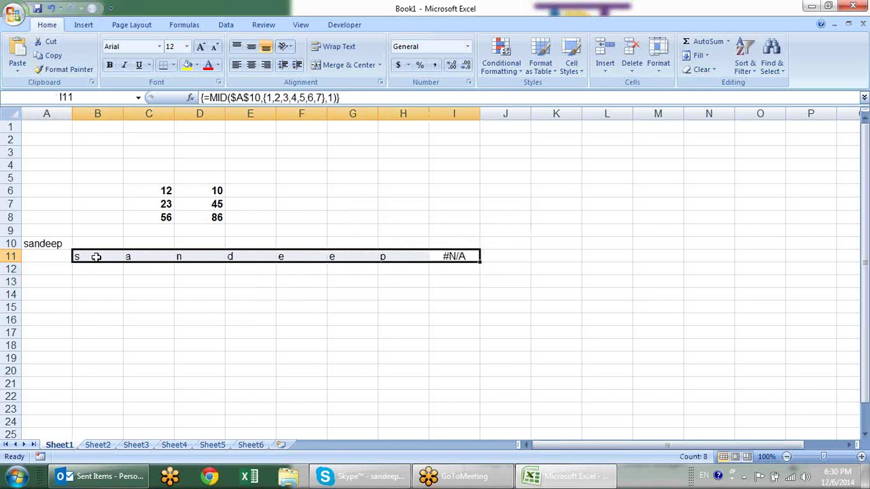
left_click(128, 257)
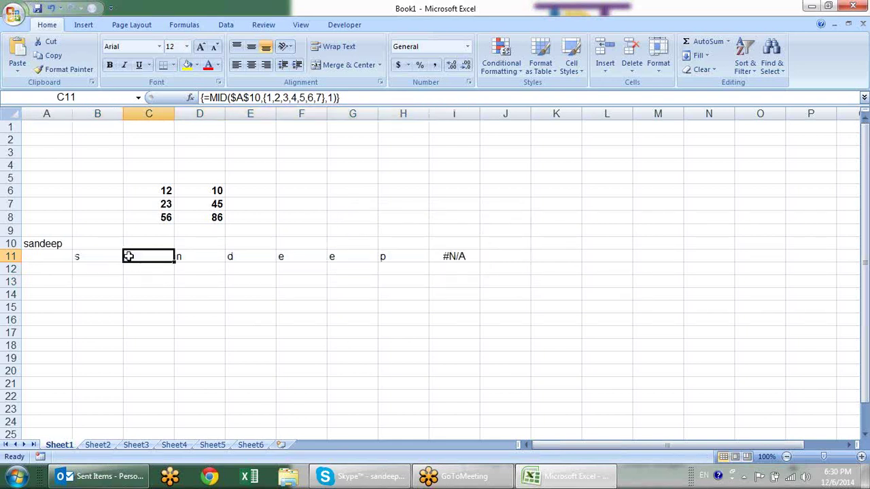
left_click_drag(102, 256, 437, 253)
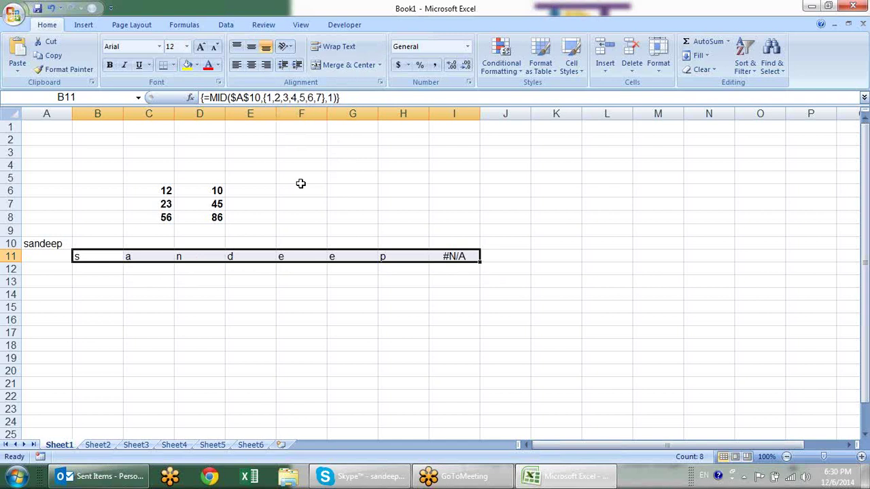
In B12, write =COLUMN(1:4), briefly trying A:A as the argument.
left_click(82, 271)
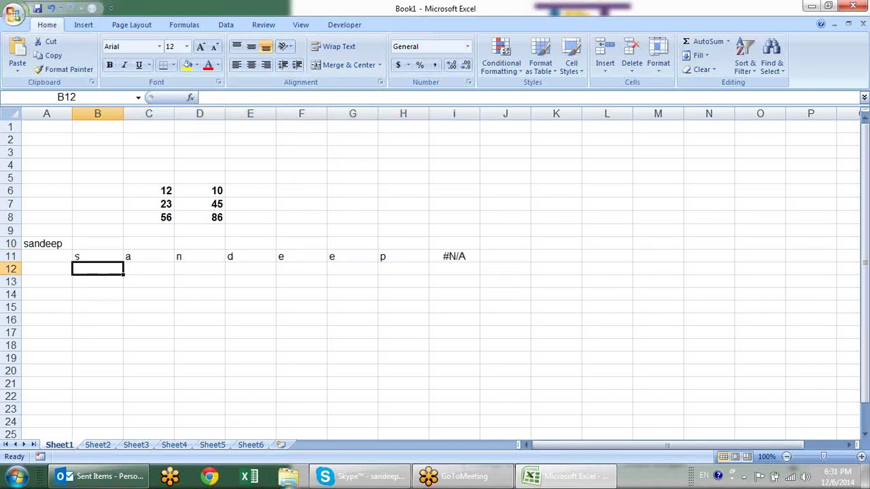
type("=")
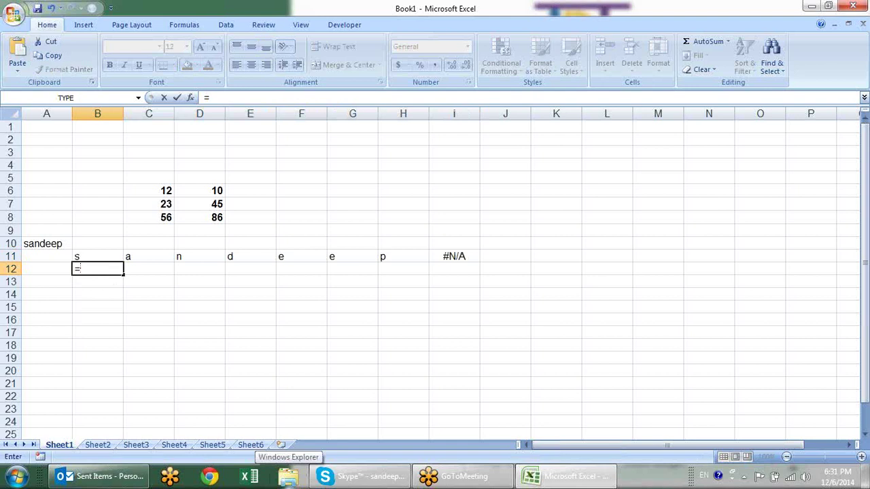
type("colu")
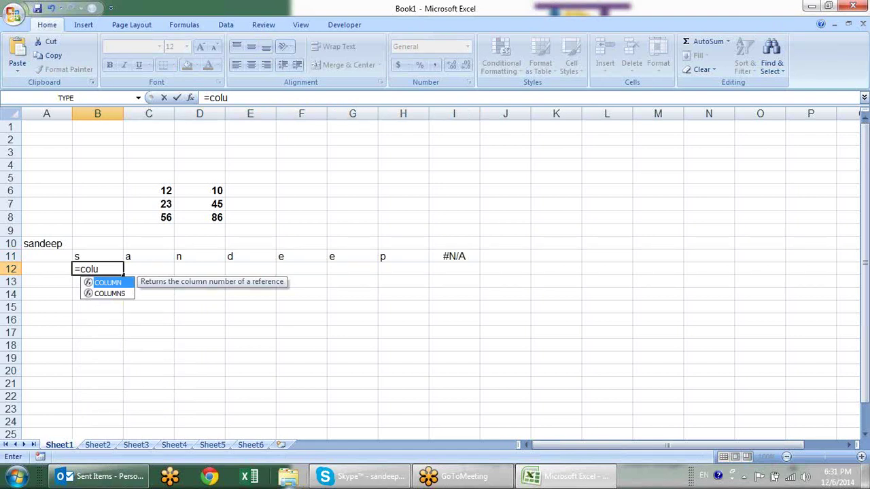
key("Tab")
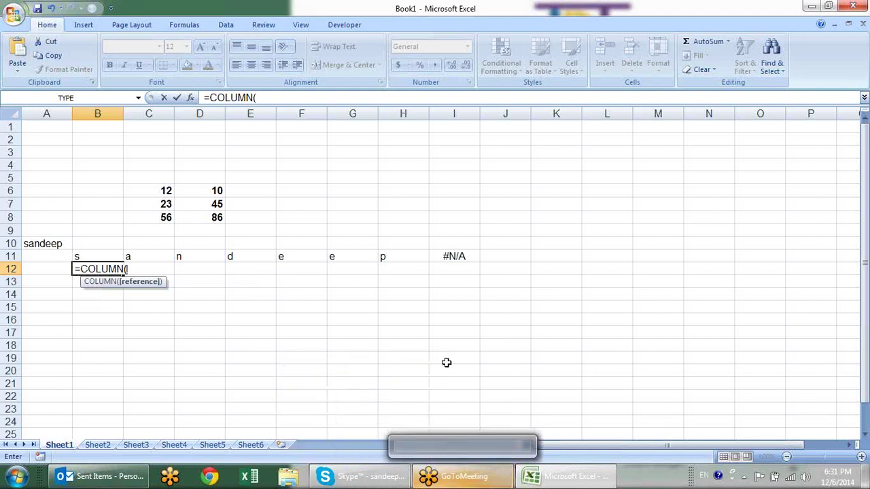
type("1")
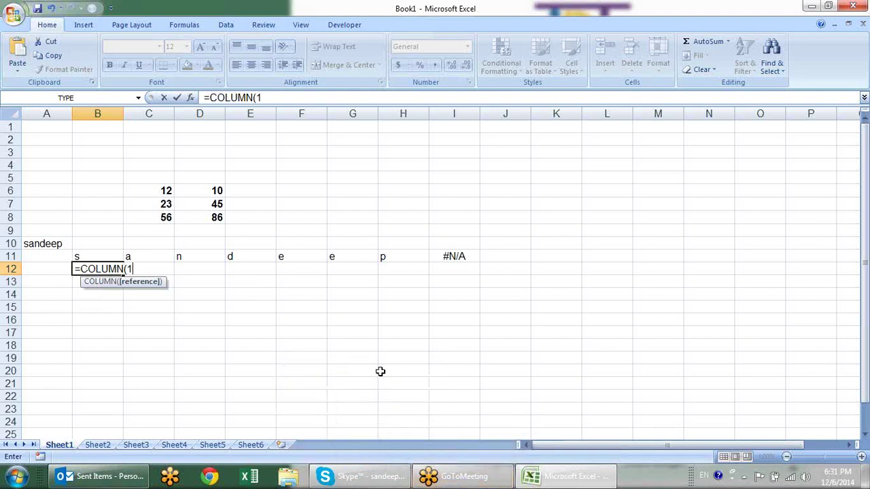
type(":4)")
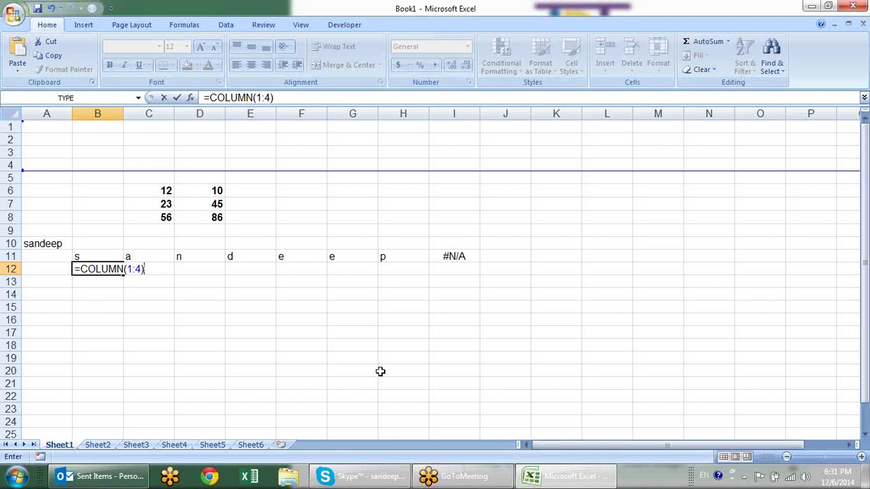
key("BackSpace")
key("BackSpace")
key("BackSpace")
key("BackSpace")
type("A:A")
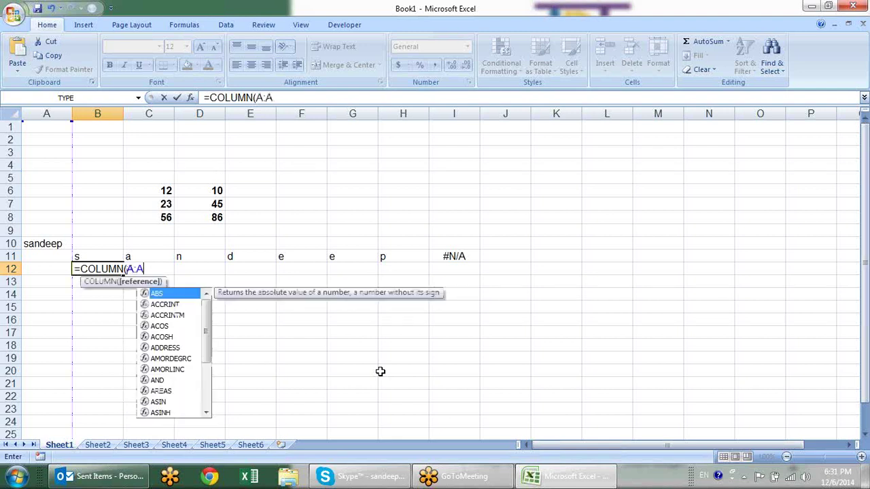
type(")")
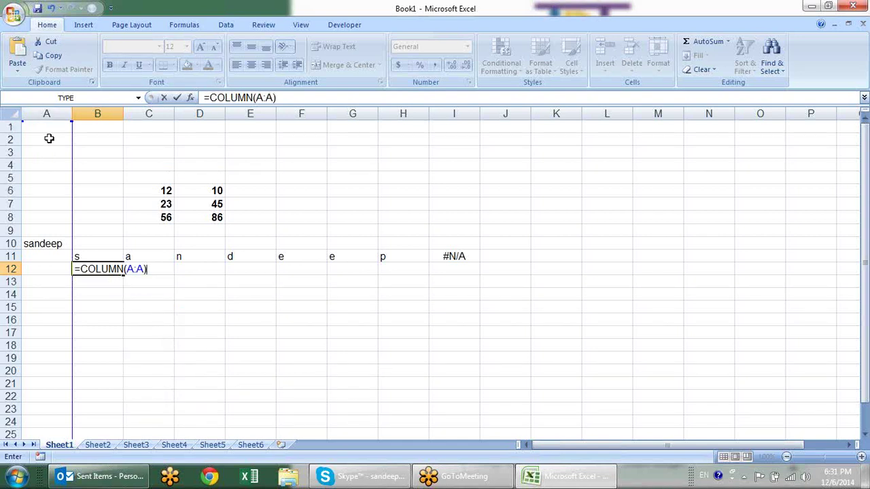
key("BackSpace")
key("BackSpace")
key("BackSpace")
key("BackSpace")
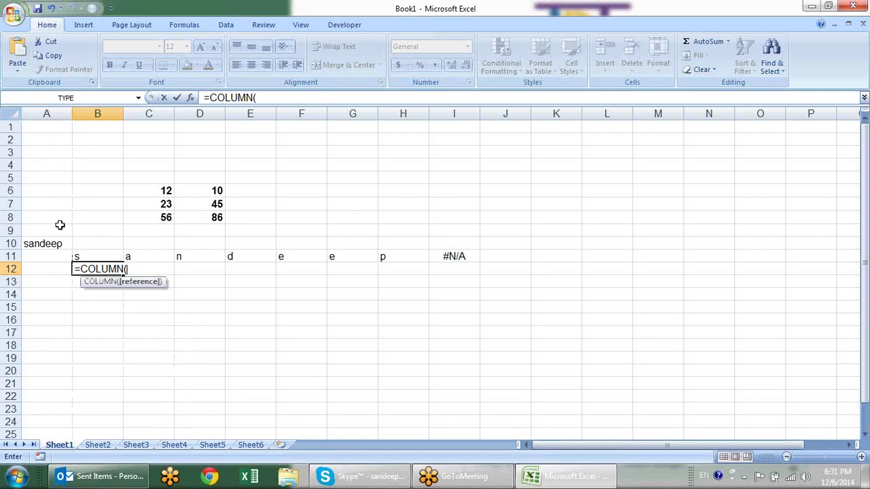
type("1:")
type("4")
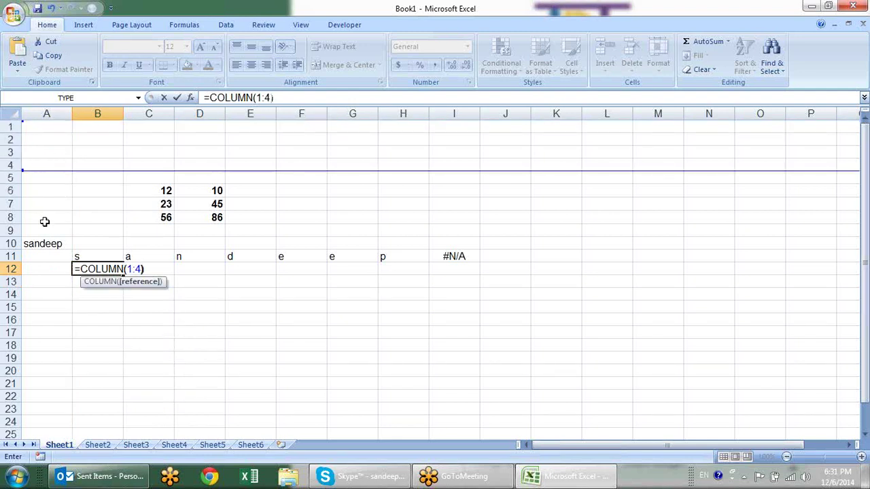
Evaluate COLUMN(1:4) with F9, then commit B12 as an array formula showing 1.
left_click(149, 268)
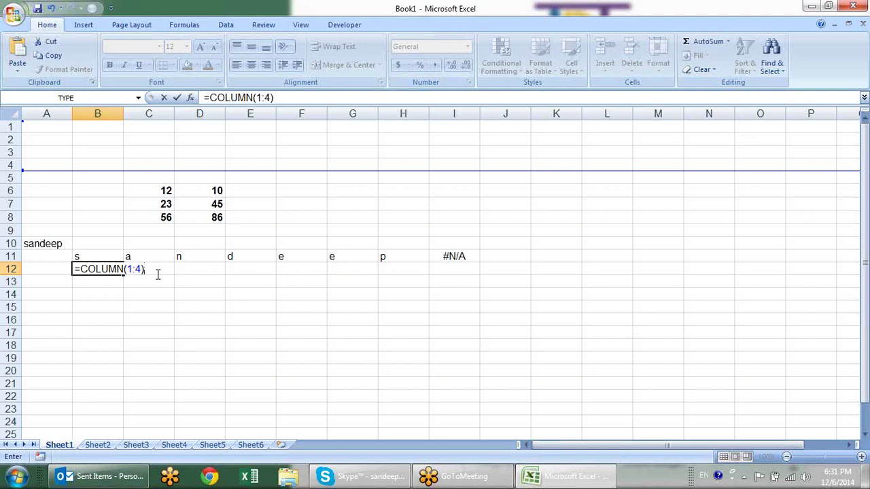
left_click_drag(149, 270, 82, 270)
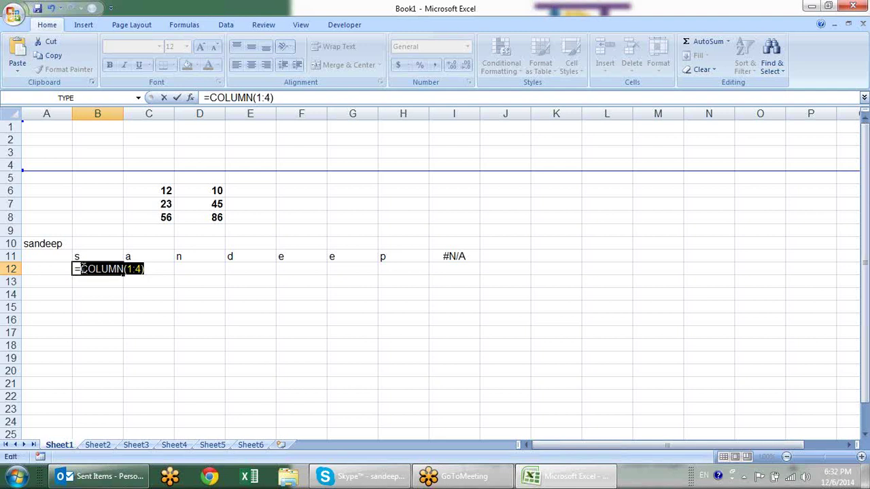
key("F9")
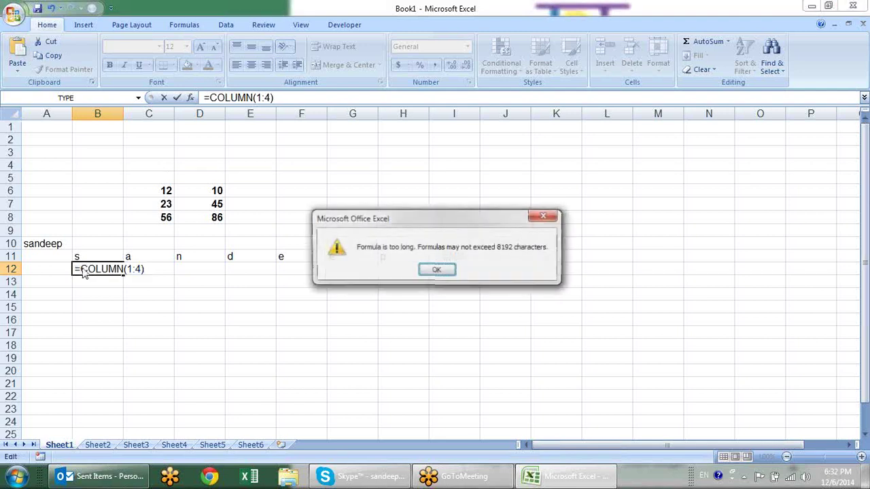
key("Return")
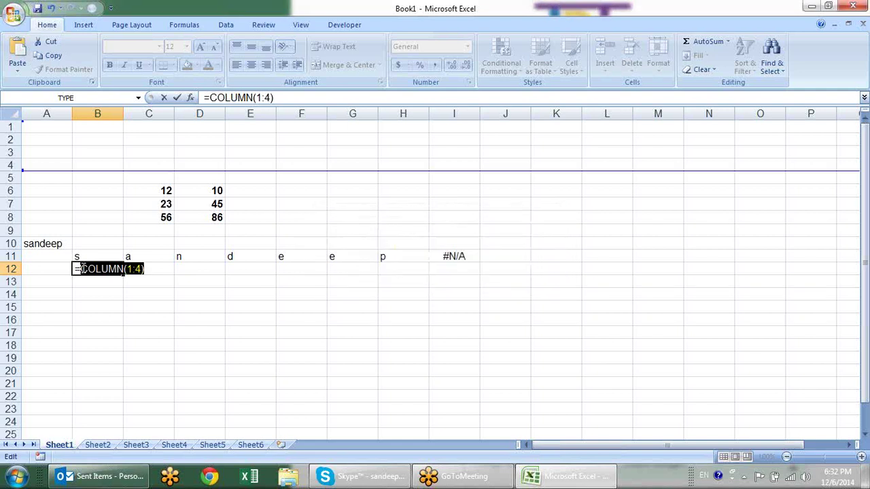
key("Return")
left_click(82, 268)
key("F2")
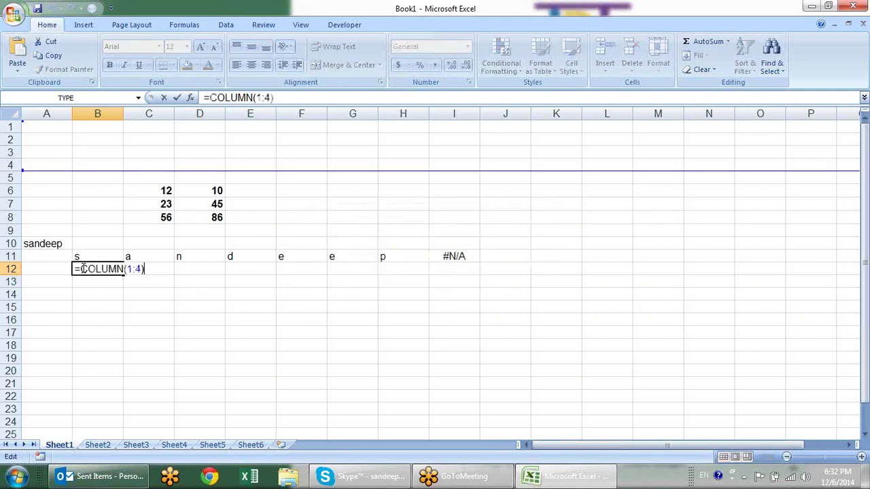
key("ctrl+shift+Return")
key("F2")
key("ctrl+shift+Return")
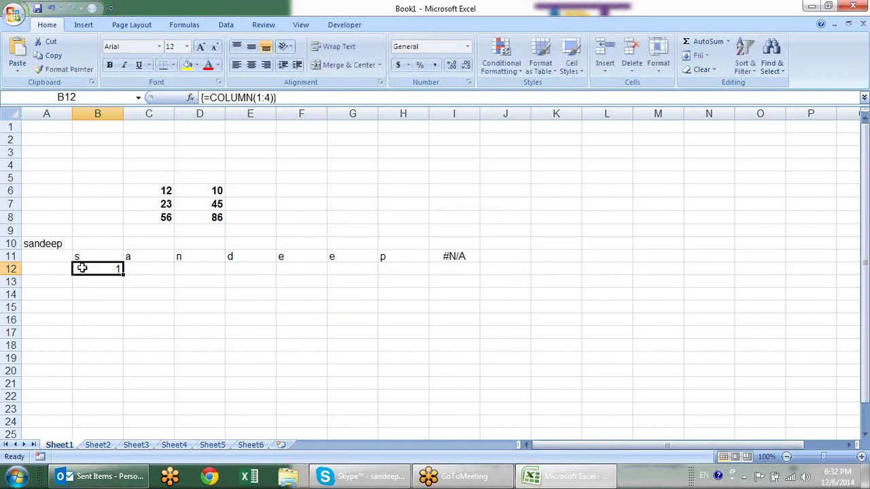
Clear B12 and select the range B12:H12.
key("Delete")
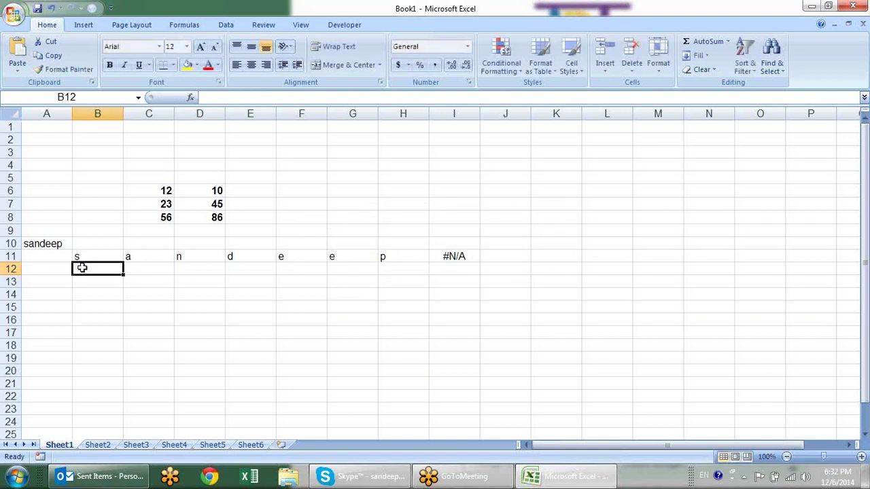
key("shift+Right")
key("shift+Right")
key("shift+Right")
key("shift+Right")
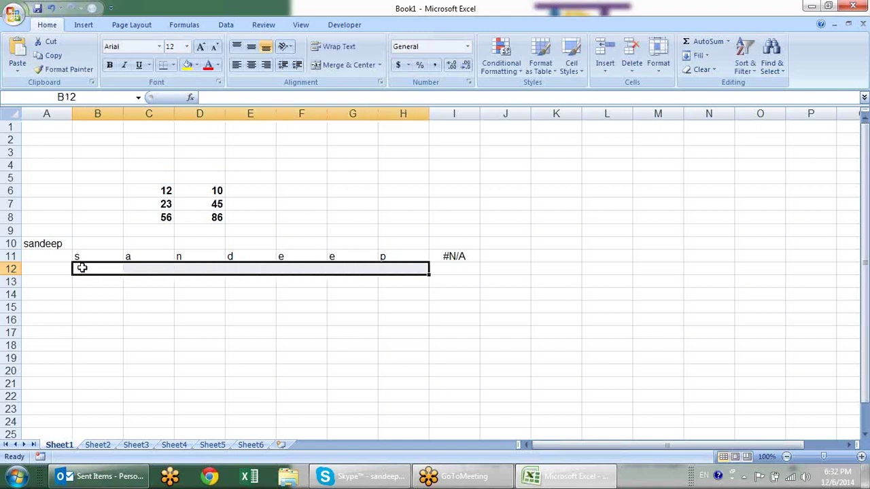
key("Up")
key("Down")
key("Right")
key("shift+Down")
key("shift+Down")
key("shift+Down")
key("shift+Down")
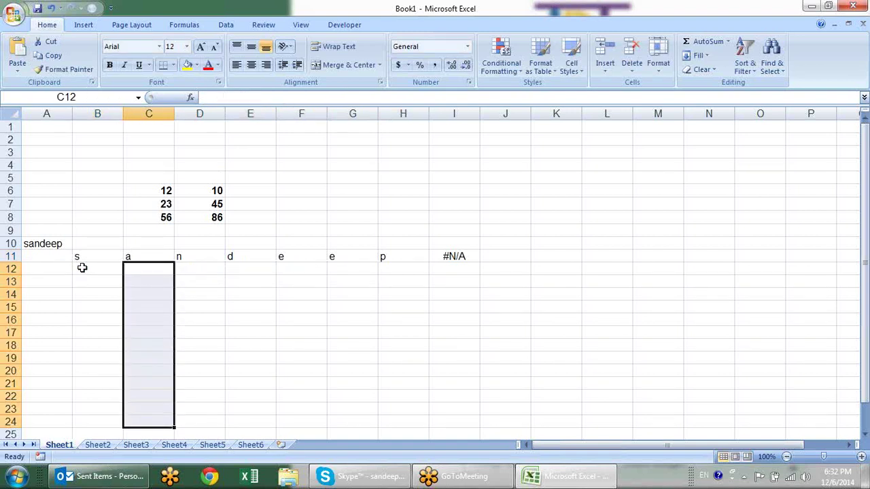
key("Up")
key("Down")
key("Left")
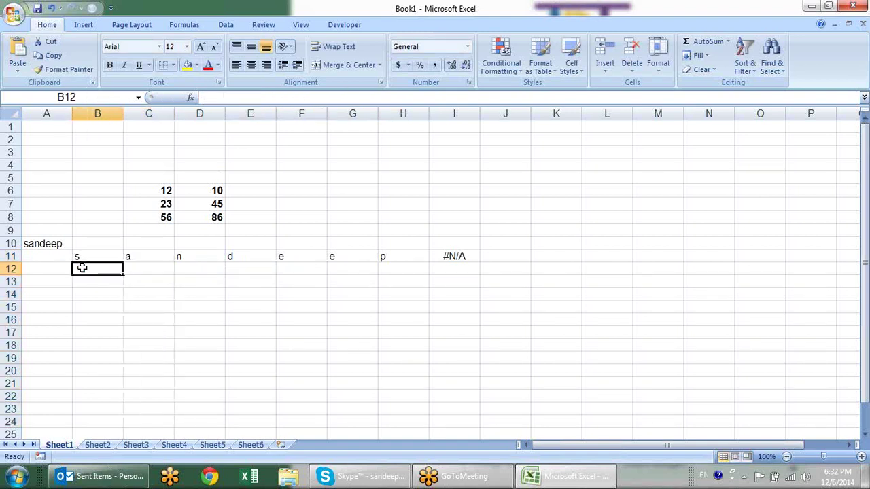
key("shift+Right")
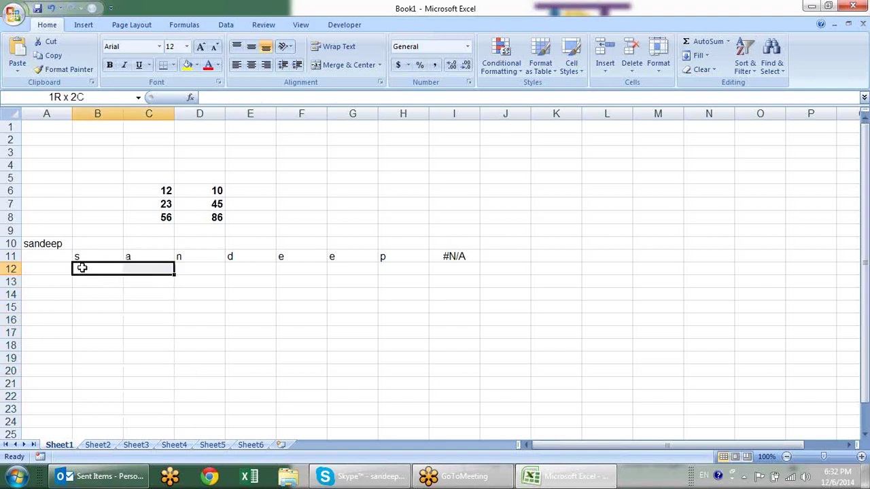
key("shift+Right")
key("shift+Right")
key("shift+Right")
key("shift+Left")
Array-enter =MID(A10,COLUMN(1:7),1) across B12:H12, replacing an initial ROW attempt.
type("=")
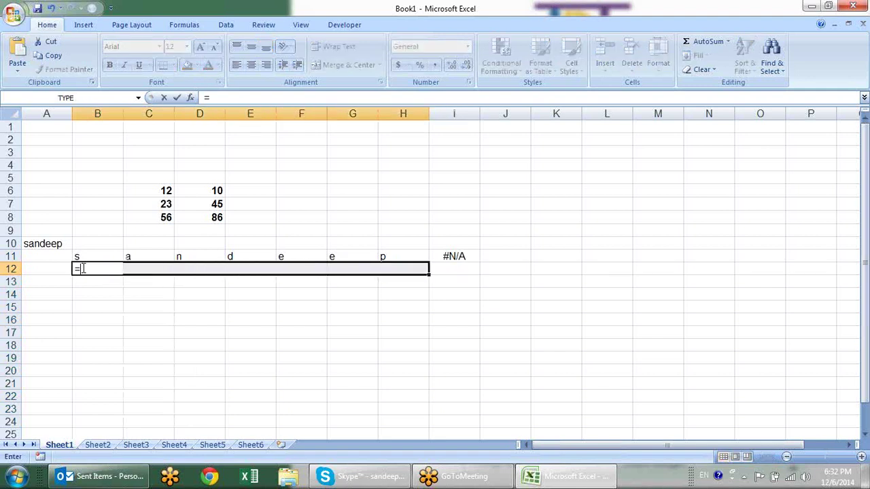
type("MID(")
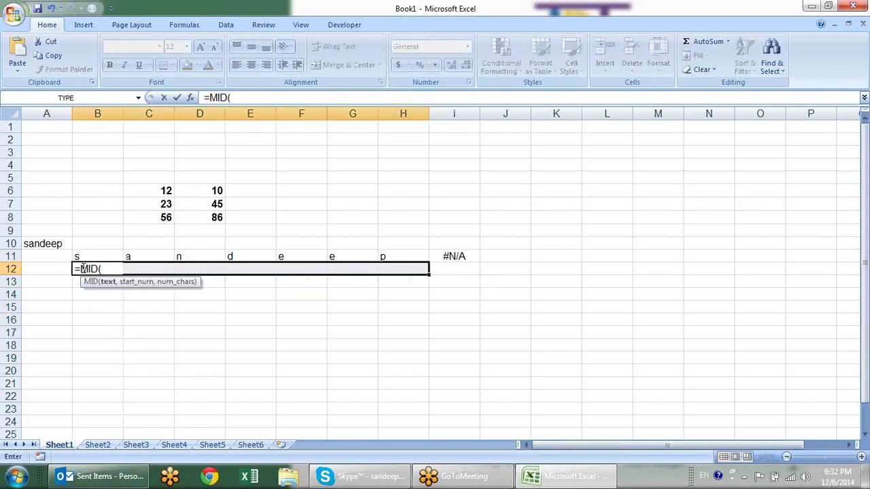
left_click(45, 243)
type(",")
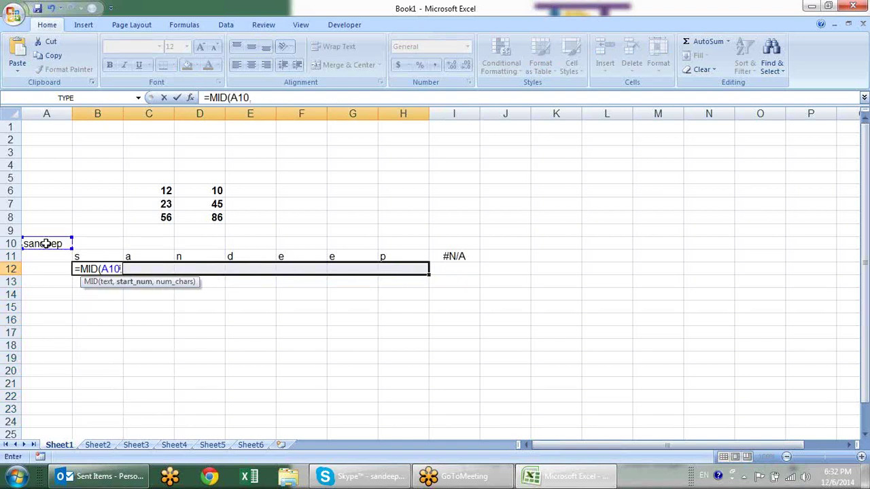
type("row")
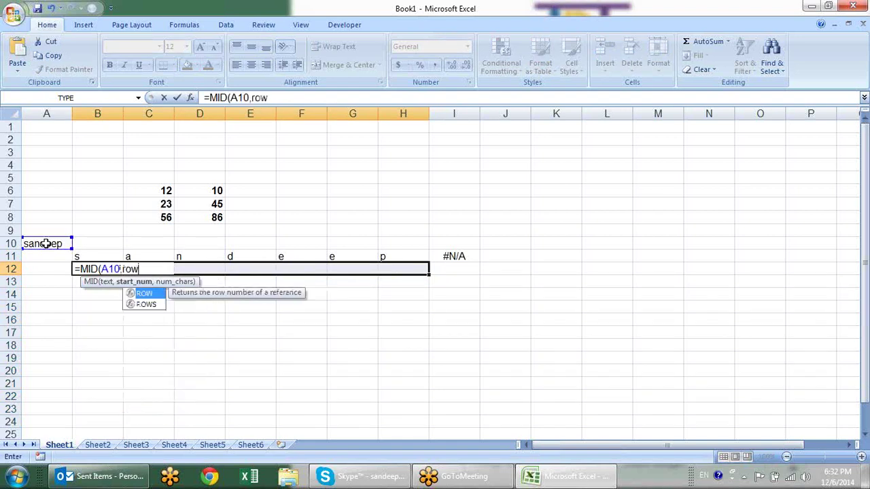
key("Tab")
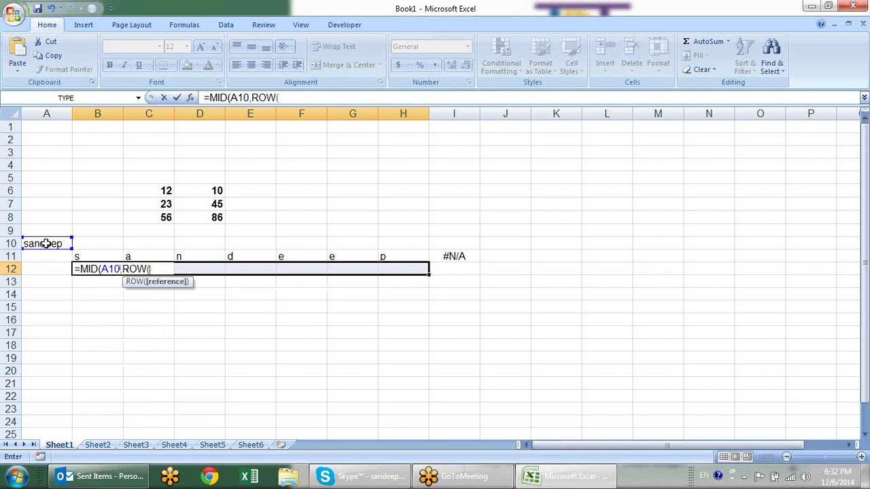
type("1")
type(":")
type("7)")
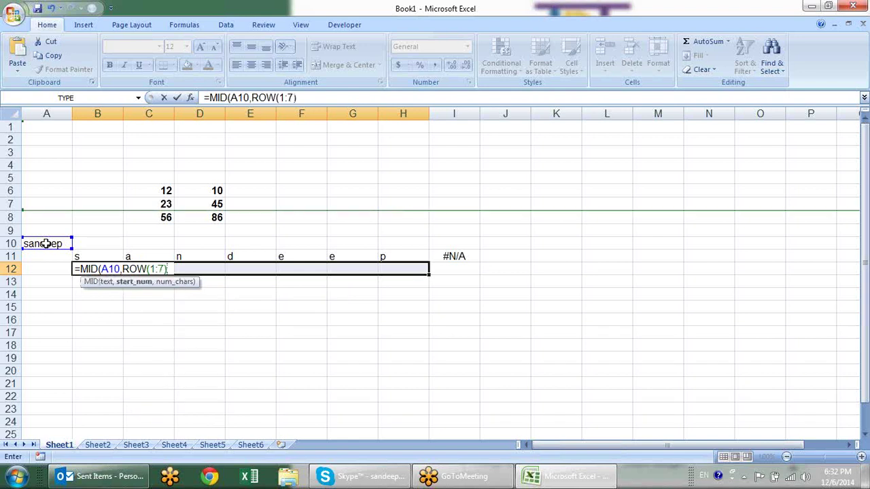
key("BackSpace")
key("BackSpace")
key("BackSpace")
key("BackSpace")
key("BackSpace")
key("BackSpace")
key("BackSpace")
key("BackSpace")
type("c")
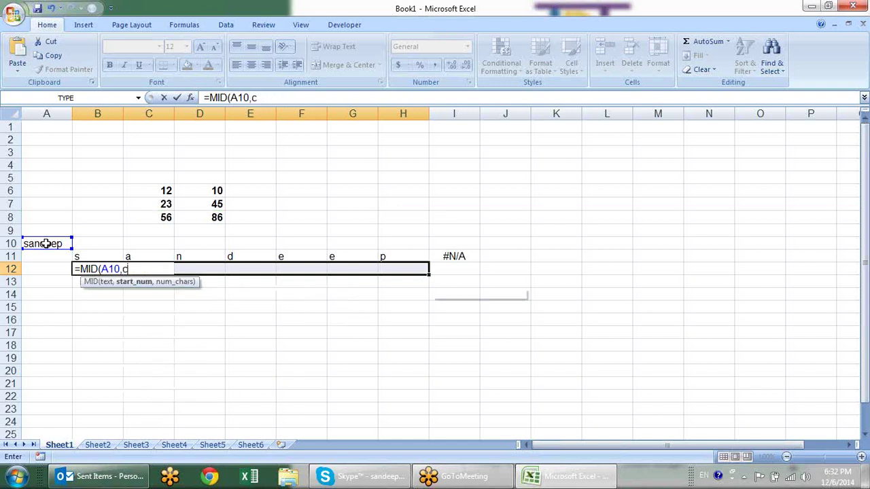
type("olu")
key("Tab")
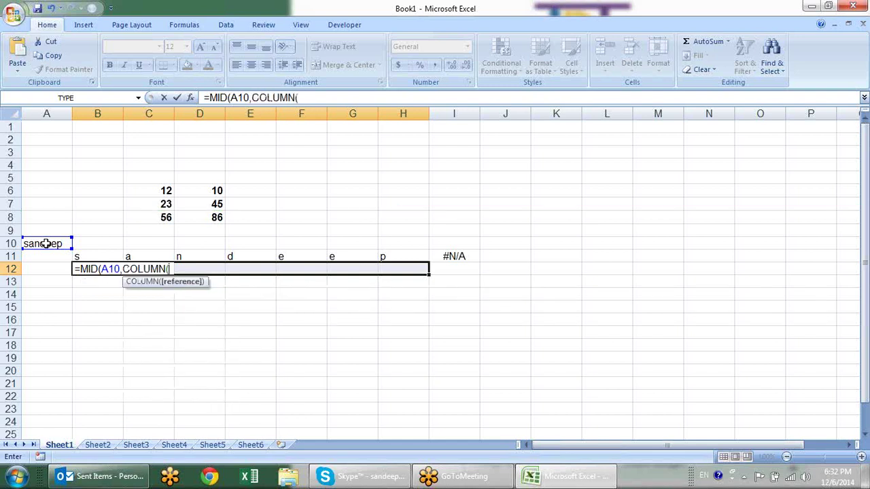
type("1:7)")
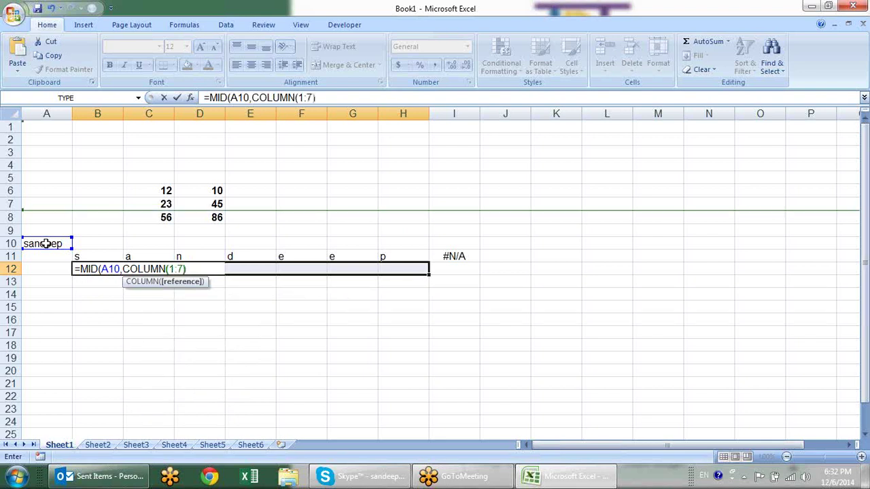
type(",1)")
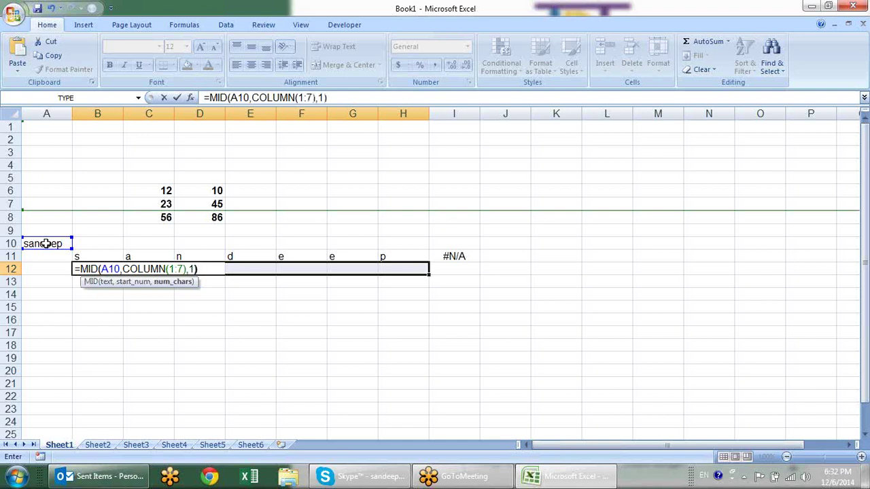
key("ctrl+shift+Return")
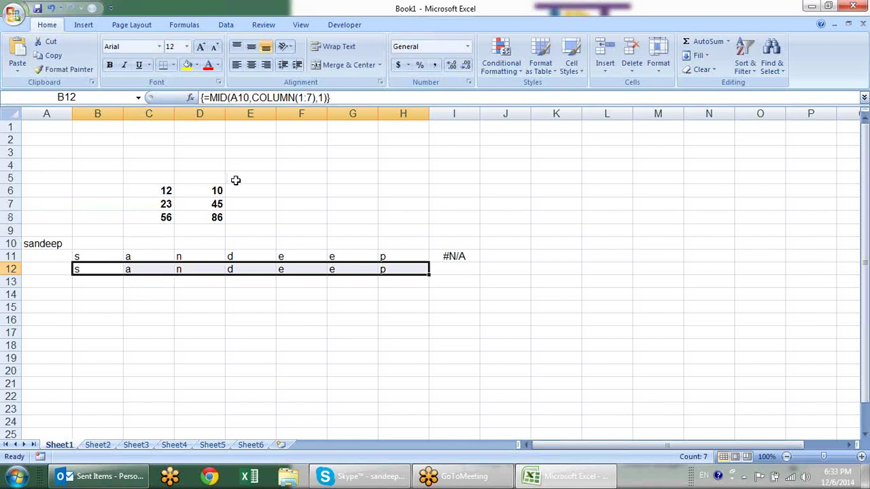
Check on the Formulas tab that Calculation Options remain Automatic, then select B12.
left_click(506, 68)
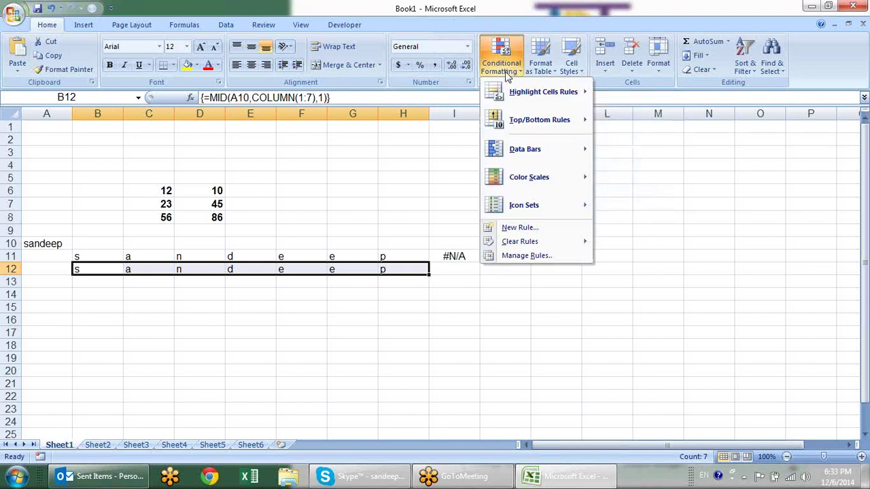
left_click(190, 26)
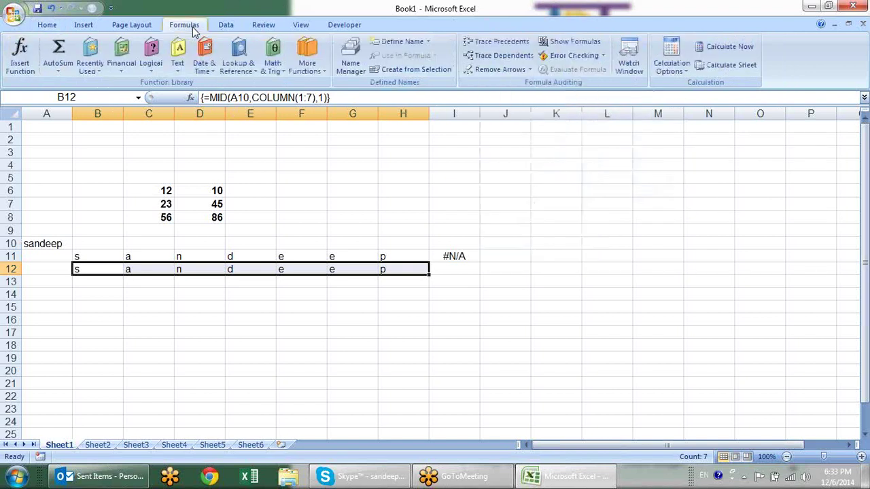
left_click(671, 62)
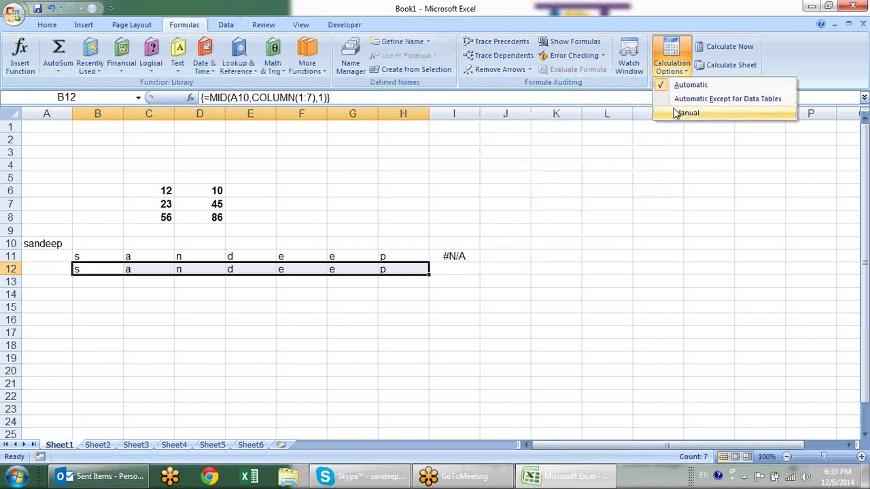
left_click(462, 285)
left_click(98, 271)
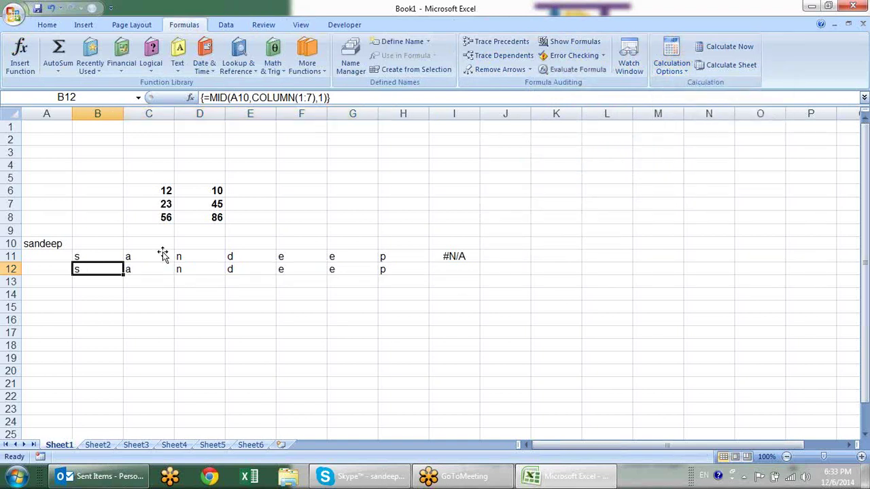
left_click(574, 69)
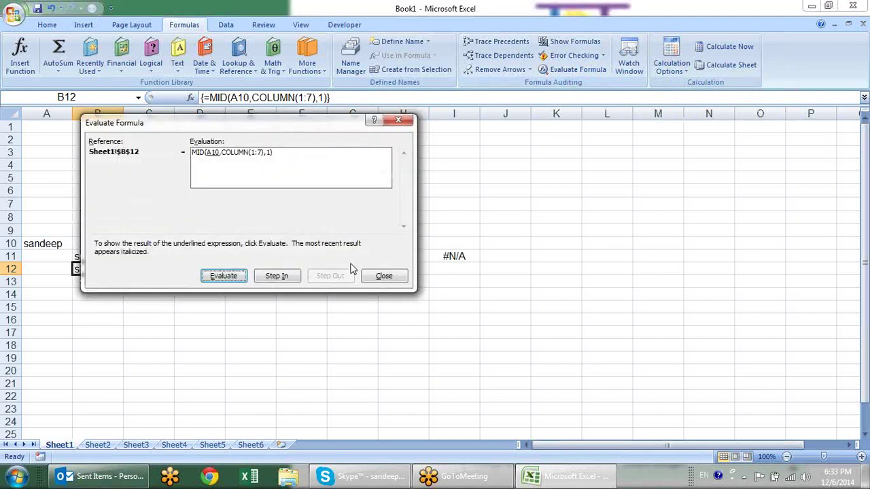
left_click(237, 277)
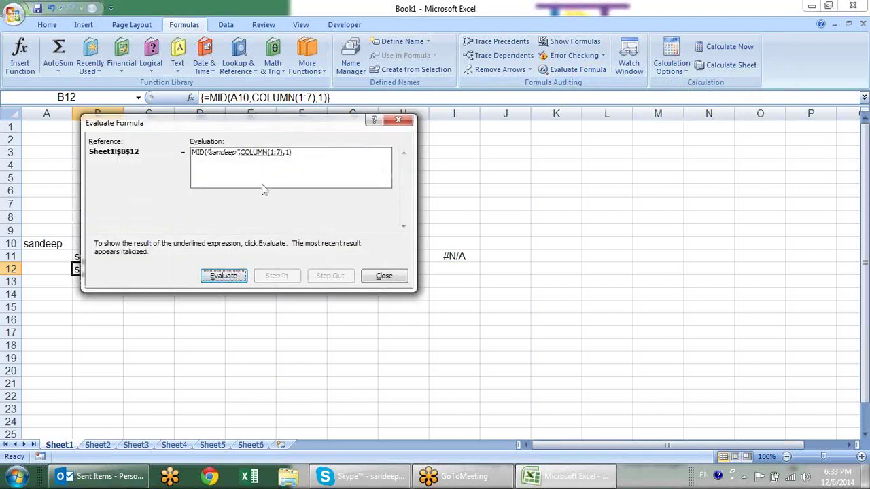
left_click(231, 286)
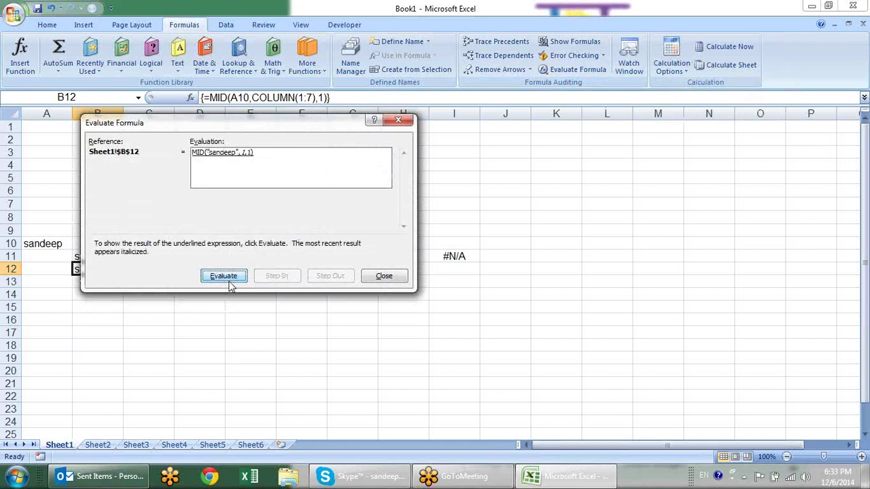
mouse_move(189, 122)
left_mouse_down()
mouse_move(363, 140)
mouse_move(454, 121)
left_mouse_up()
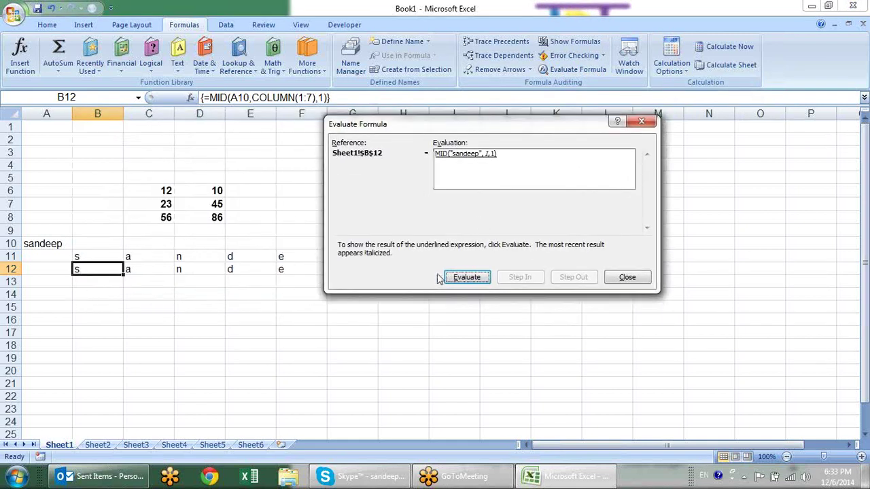
left_click(463, 277)
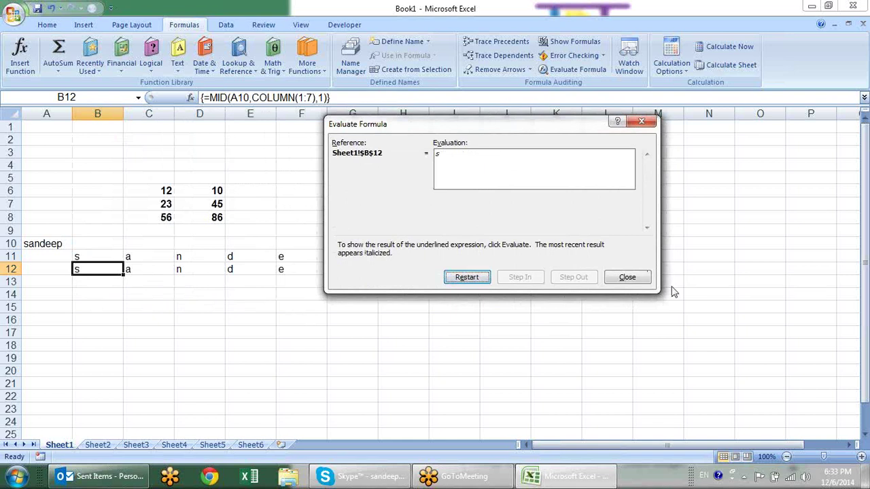
left_click(627, 278)
left_click(155, 266)
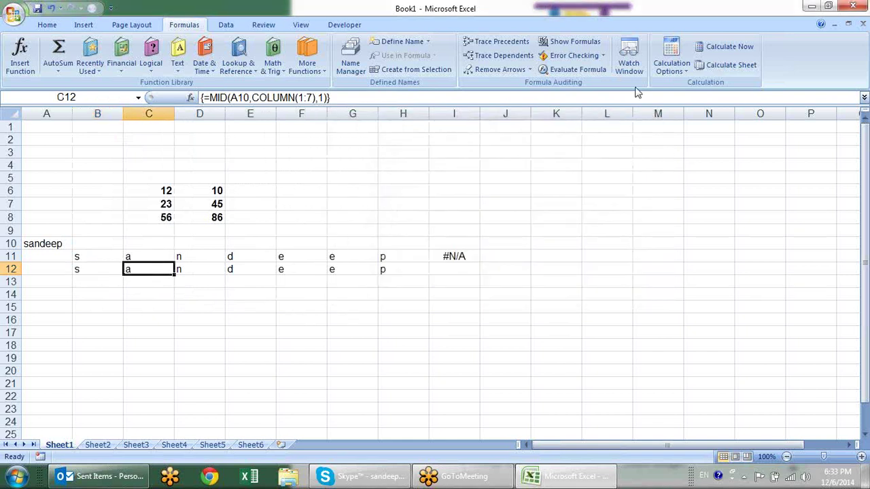
left_click(590, 70)
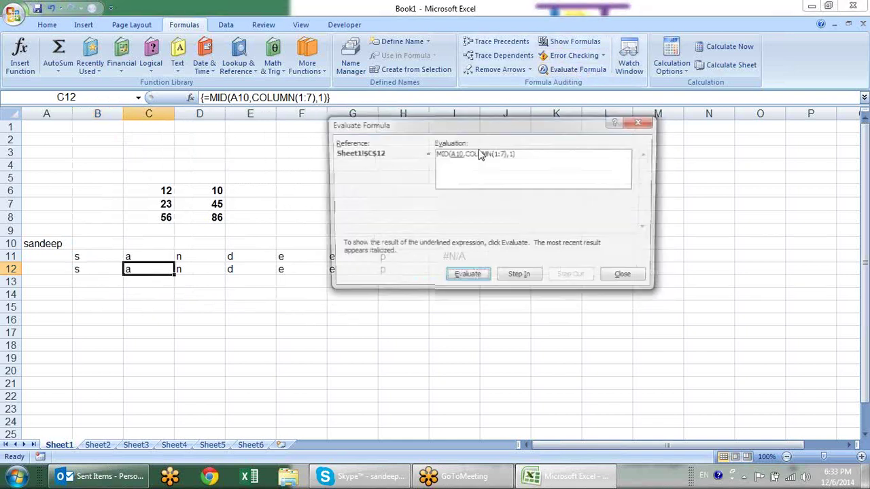
left_click(486, 280)
left_click(486, 279)
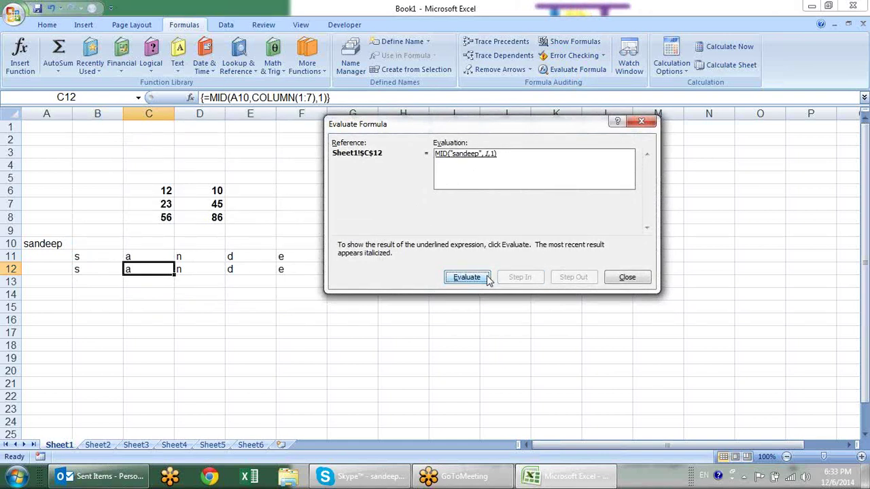
left_click(488, 279)
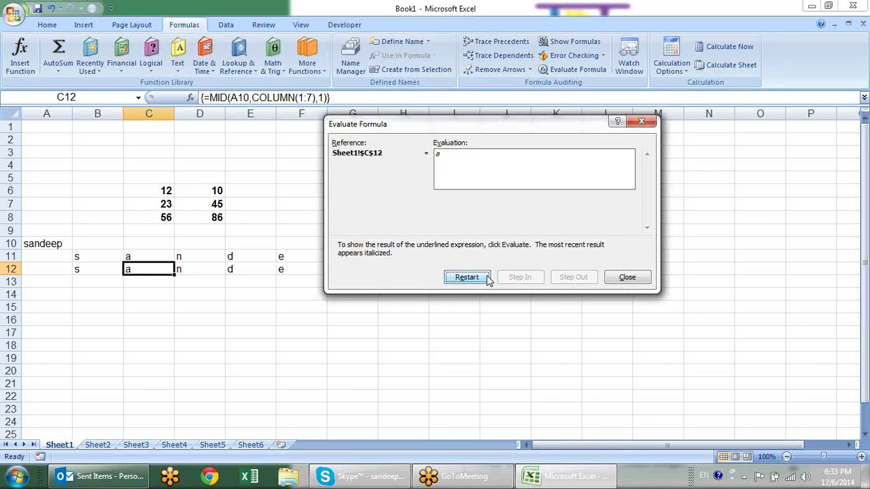
left_click(638, 276)
left_click(95, 280)
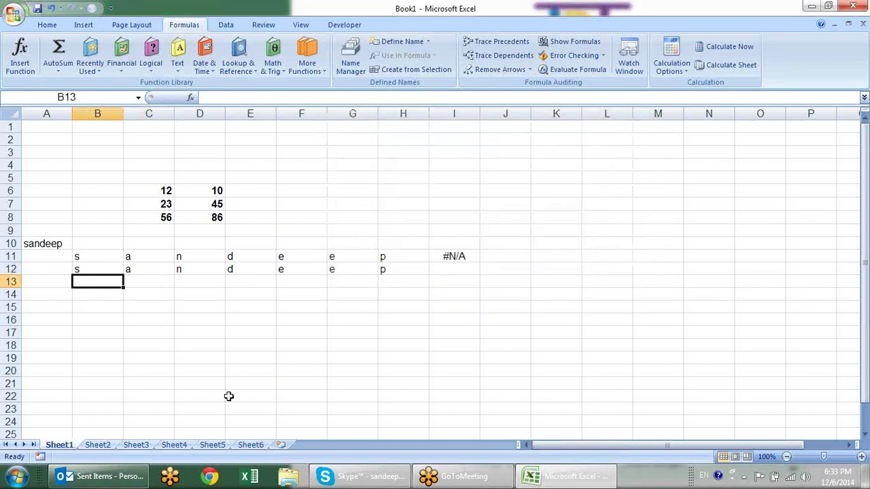
type("=")
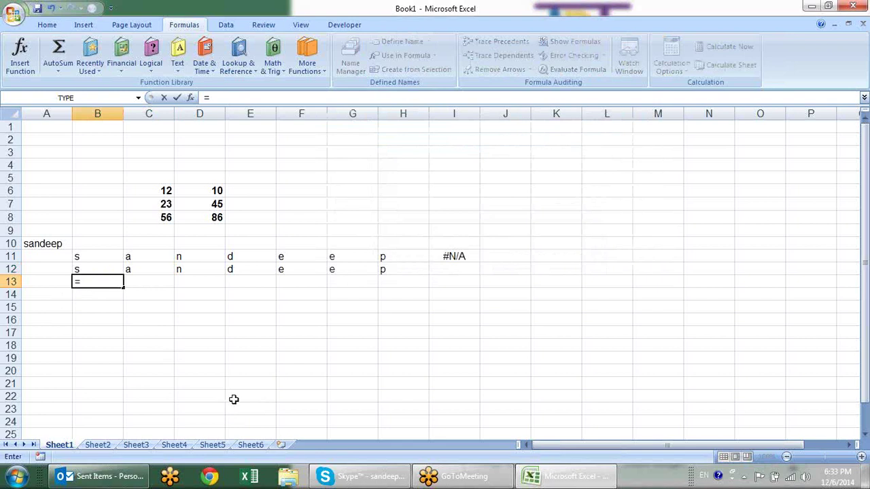
key("Up")
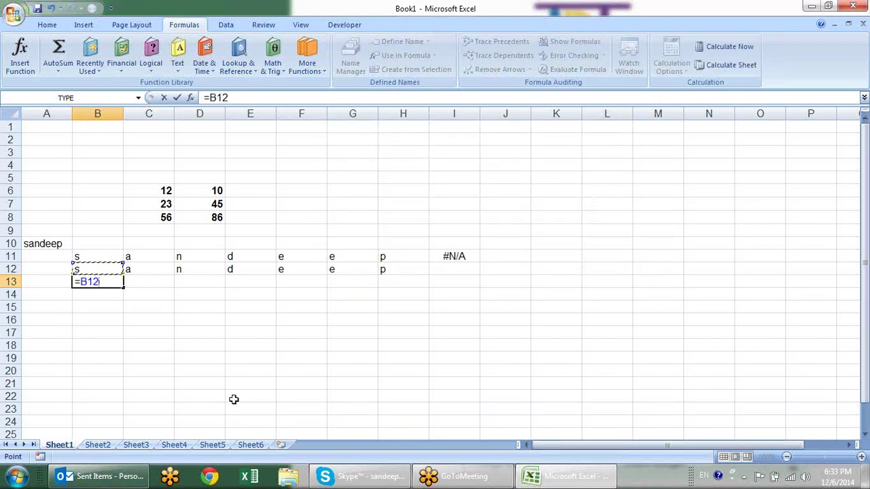
key("Escape")
key("Up")
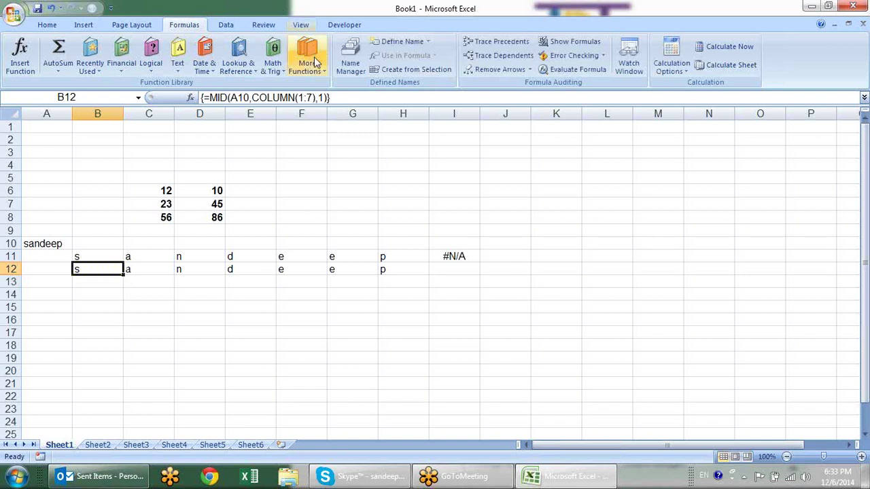
left_click_drag(329, 98, 139, 105)
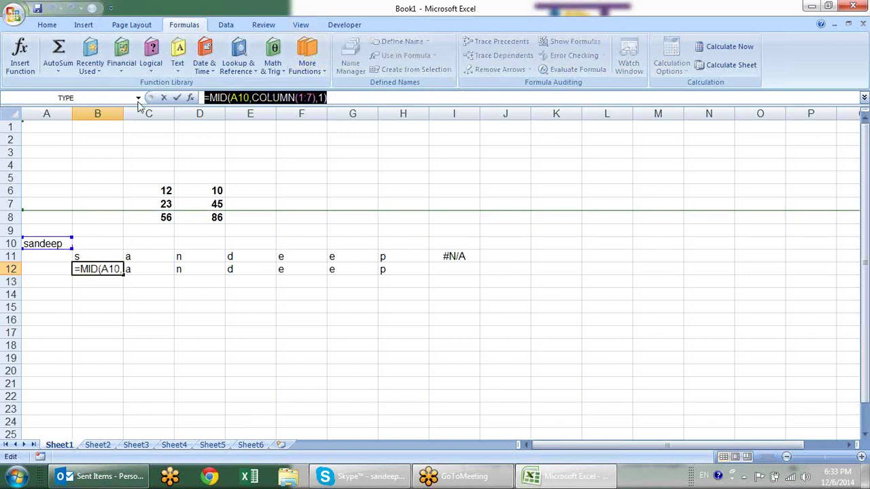
key("ctrl+shift+Return")
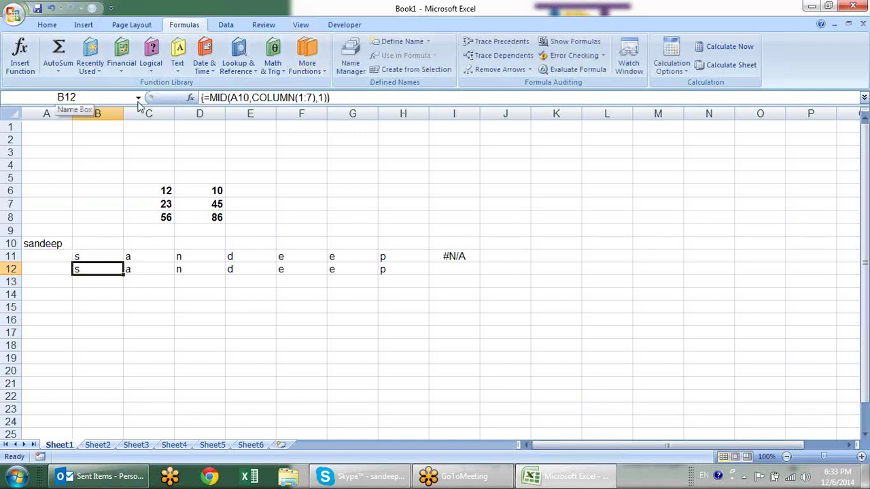
key("Down")
key("Down")
key("Down")
key("F2")
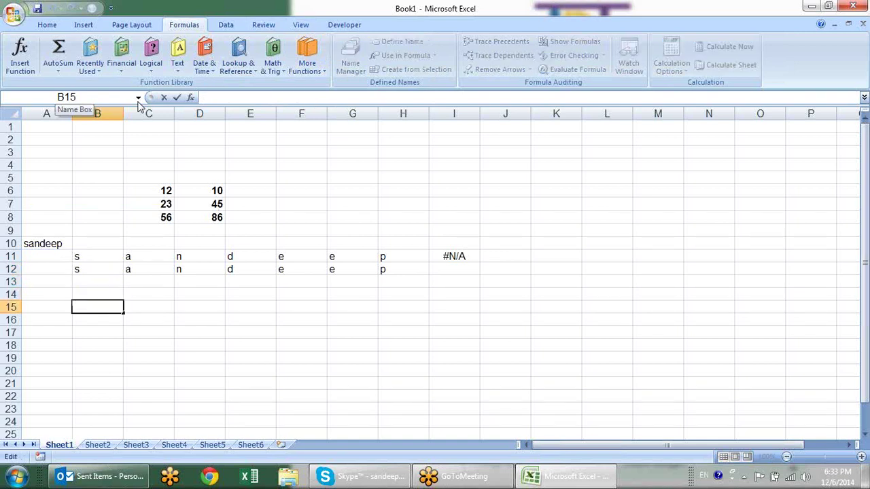
Enter =SUM(MID(A10,COLUMN(1:7),1)) in B15 as an array formula, so it shows 0 instead of #VALUE!
type("s")
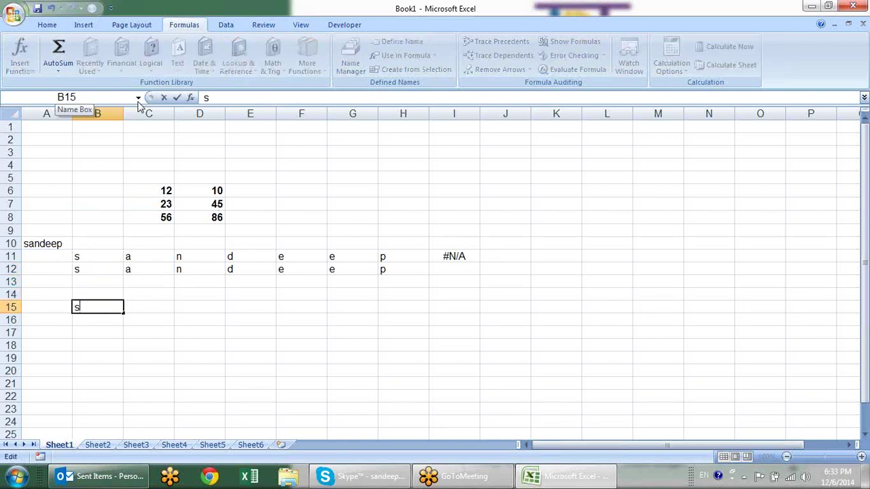
key("BackSpace")
type("=sum(")
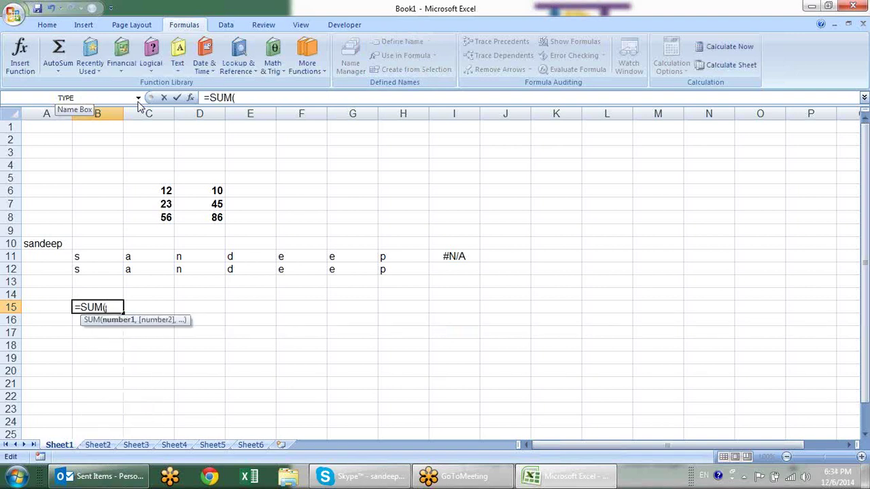
key("ctrl+v")
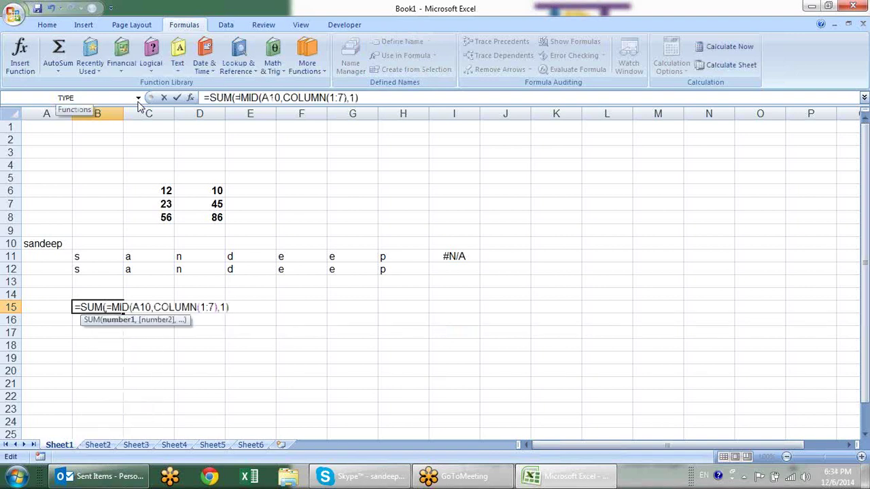
type(")")
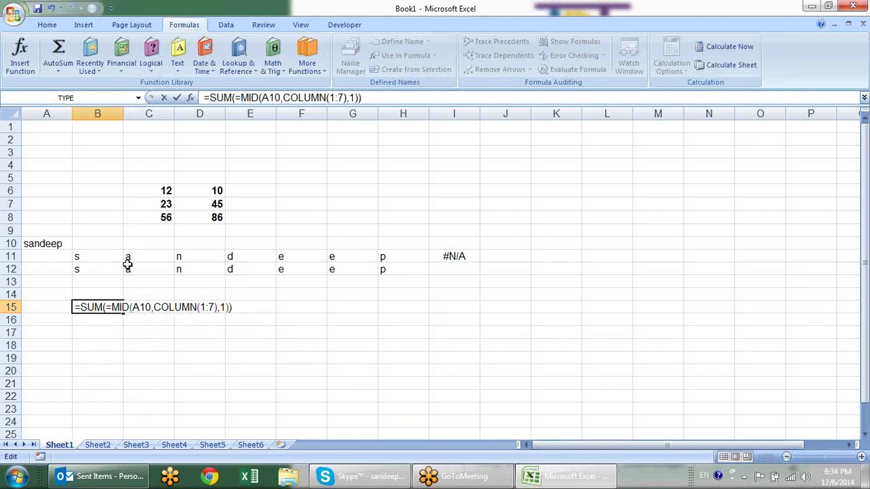
left_click(110, 307)
key("BackSpace")
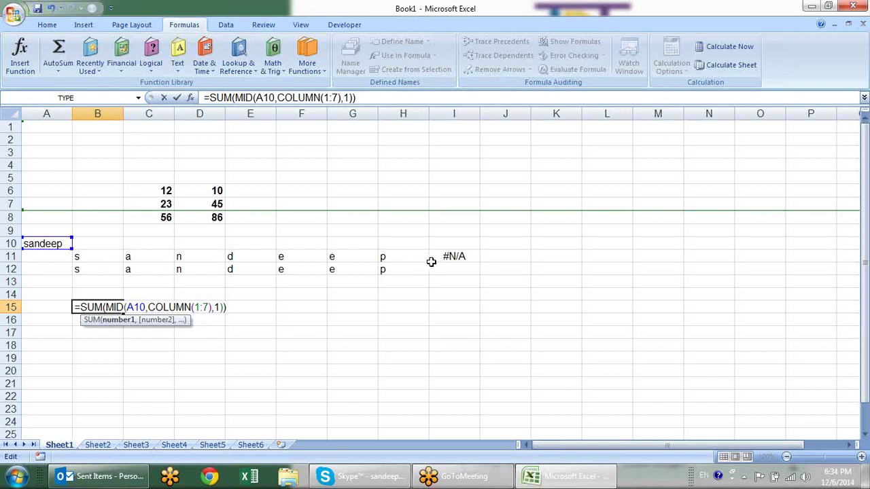
key("Return")
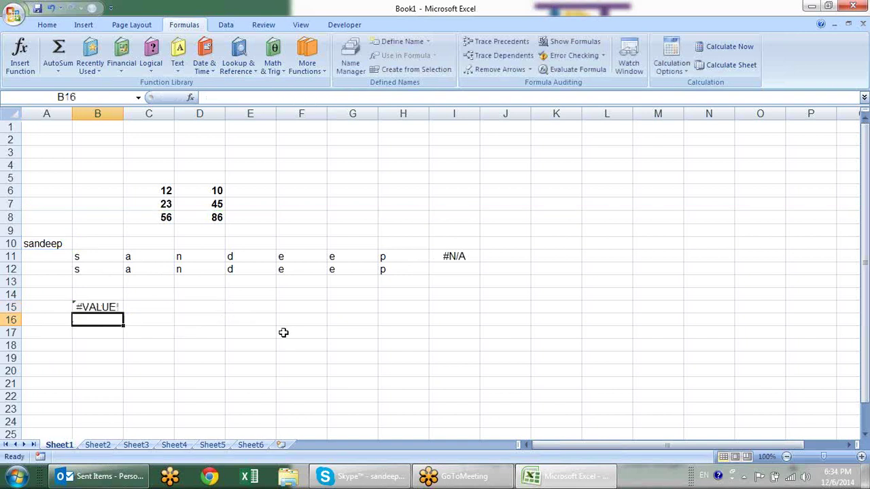
key("Up")
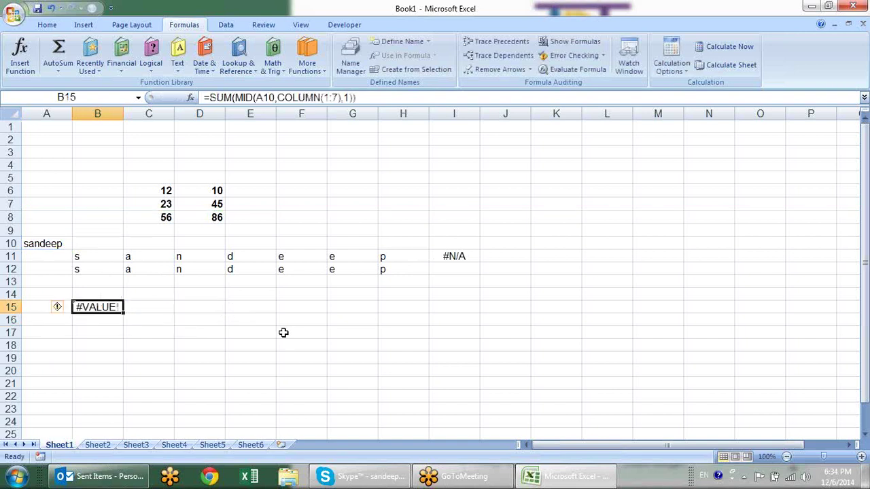
key("F2")
key("ctrl+shift+Return")
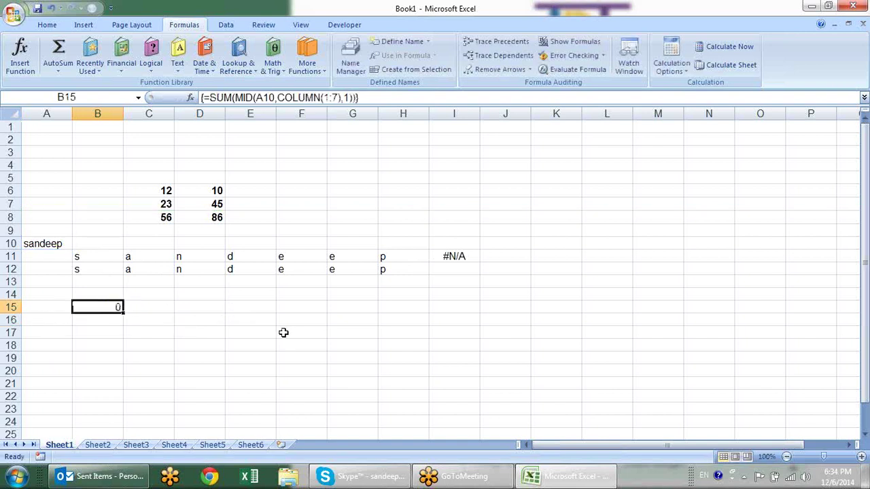
left_click(564, 69)
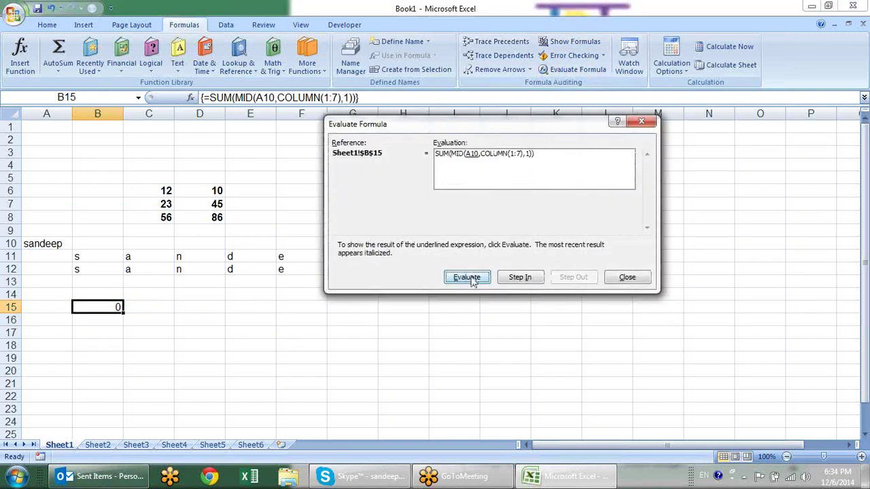
left_click(470, 279)
left_click(471, 279)
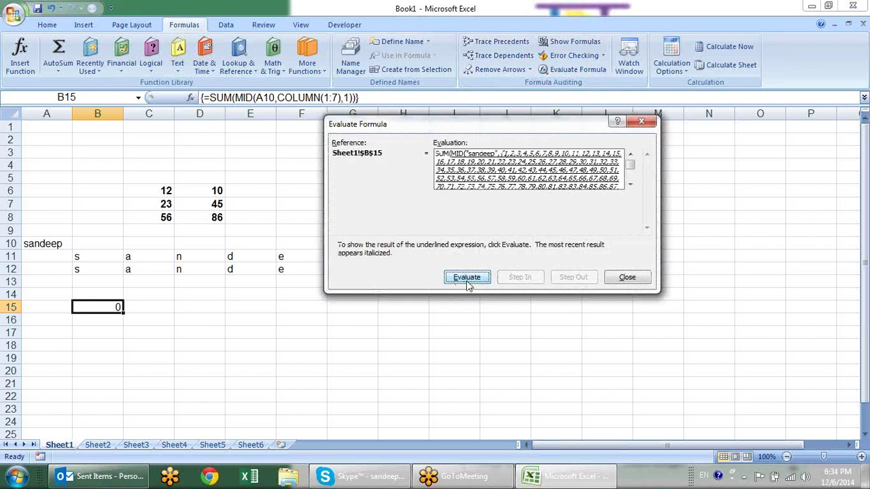
left_click(468, 285)
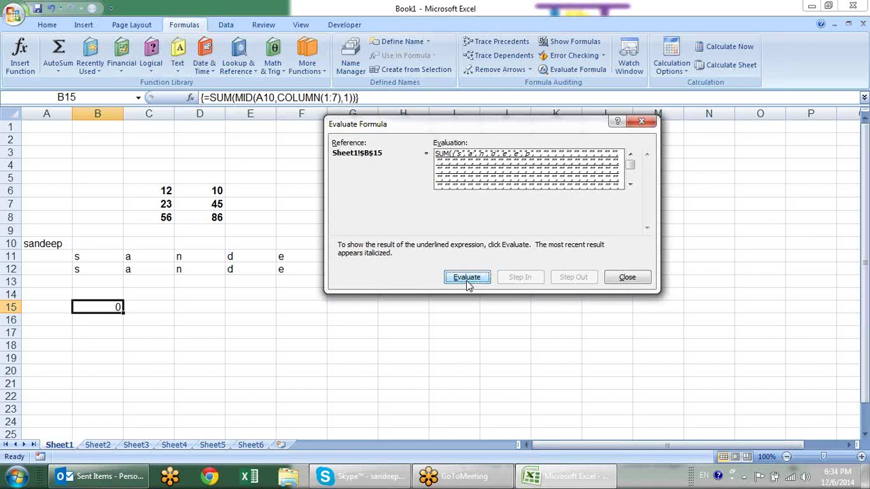
left_click(467, 284)
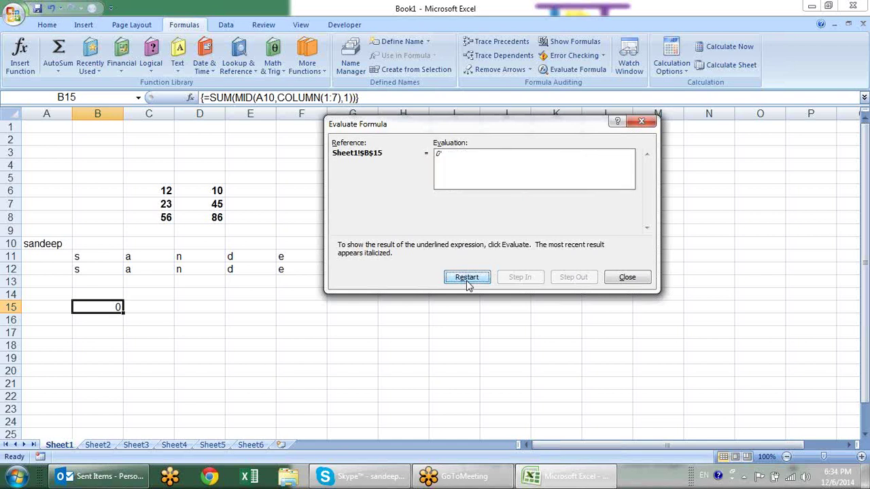
left_click(627, 277)
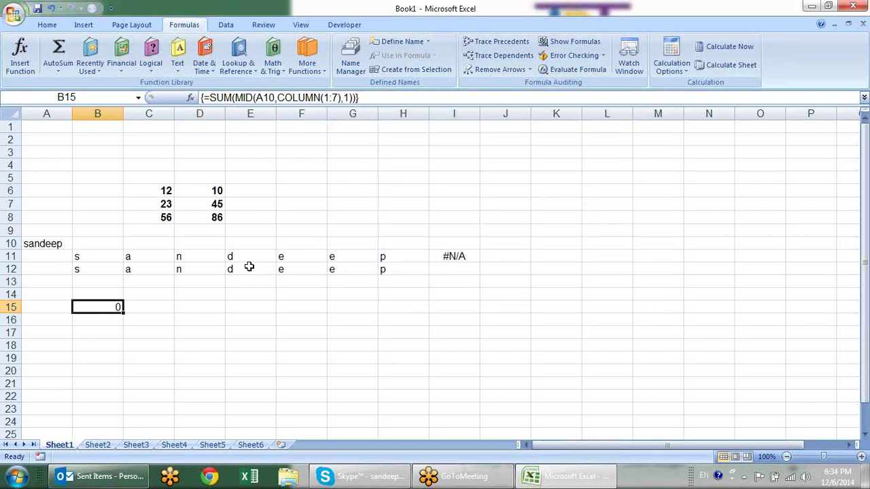
Clear B15 and enter =RANDBETWEEN(10,90) at the top of F14:F20.
key("Delete")
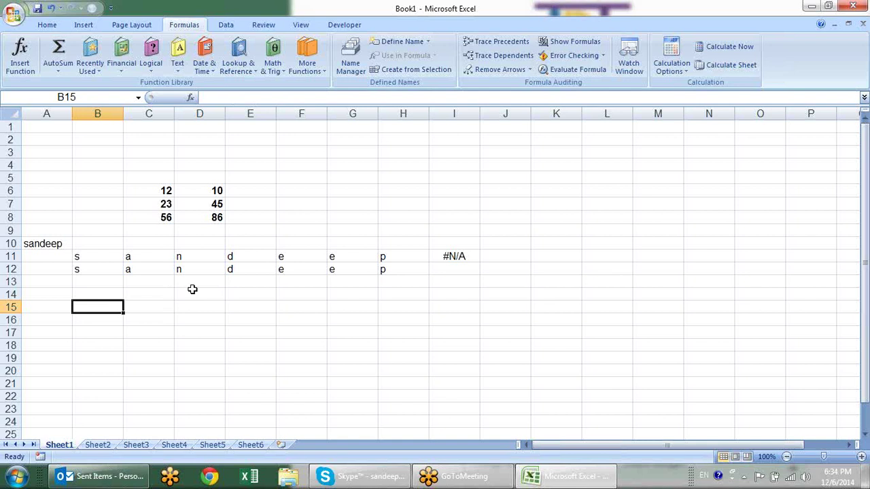
left_click_drag(298, 297, 302, 364)
type("=")
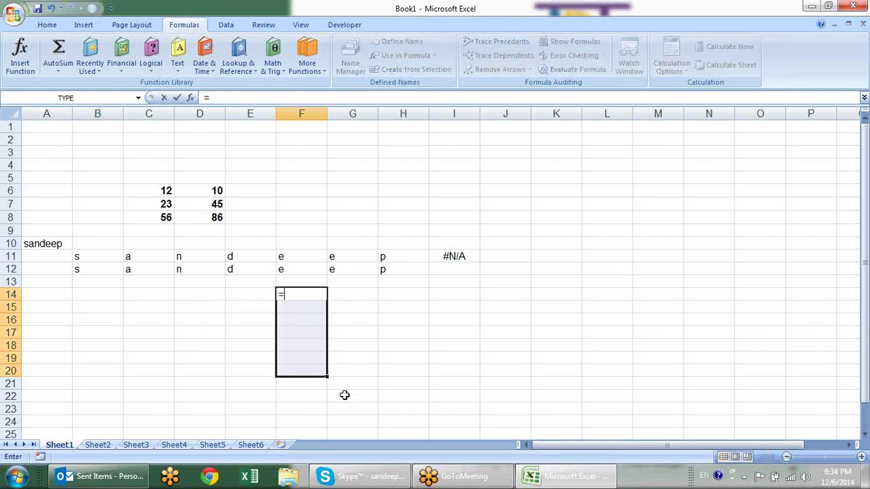
type("rand")
key("Down")
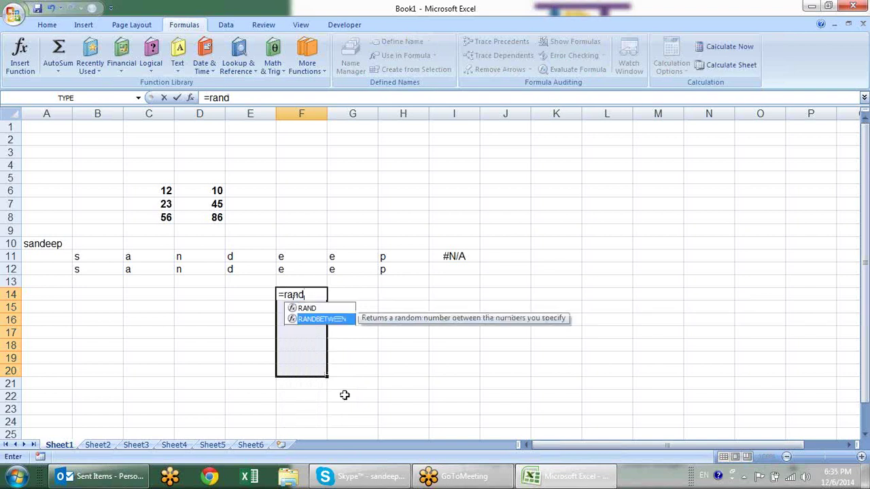
key("Tab")
type(",")
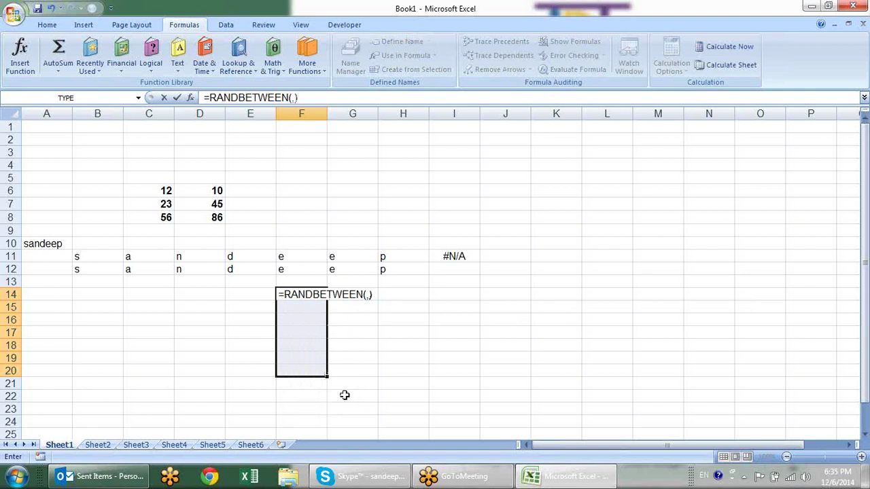
key("BackSpace")
key("BackSpace")
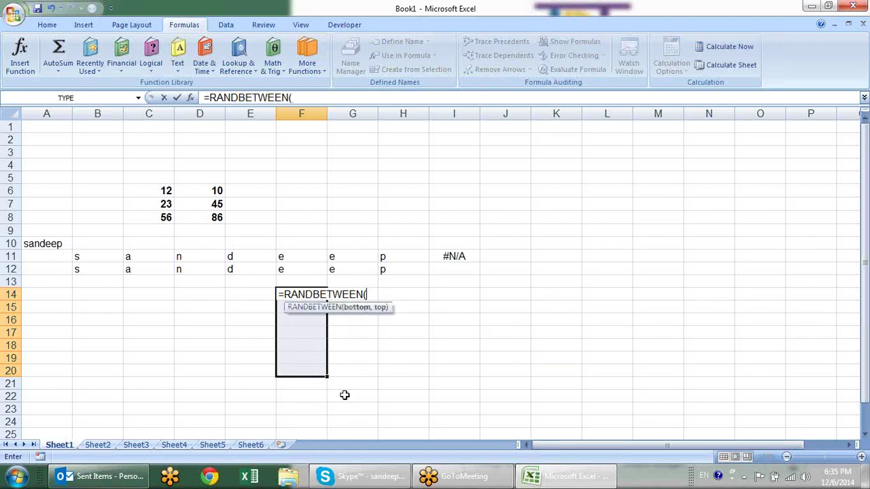
type("10,90")
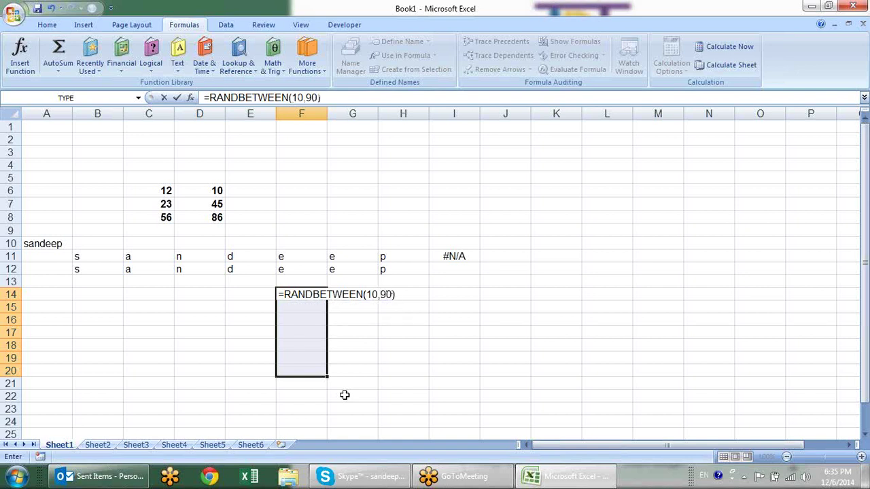
key("Return")
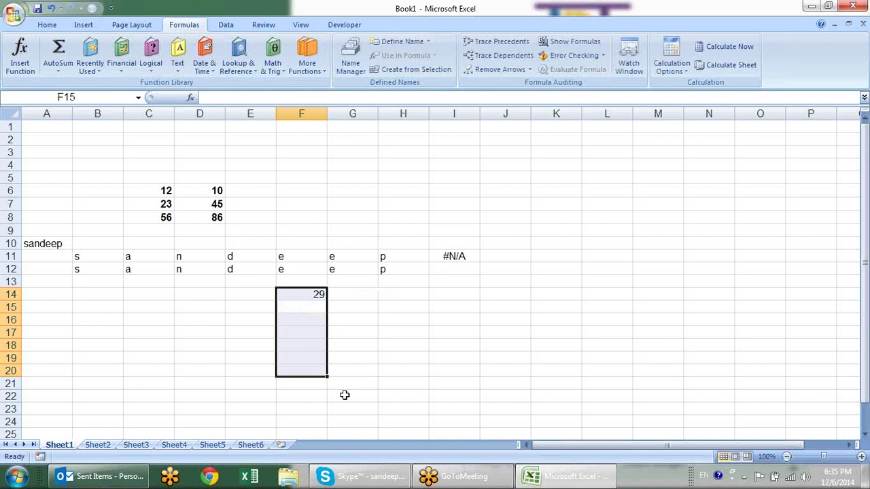
Fill the random formulas through F14:G20 and paste them back as fixed values.
key("ctrl+d")
key("shift+Right")
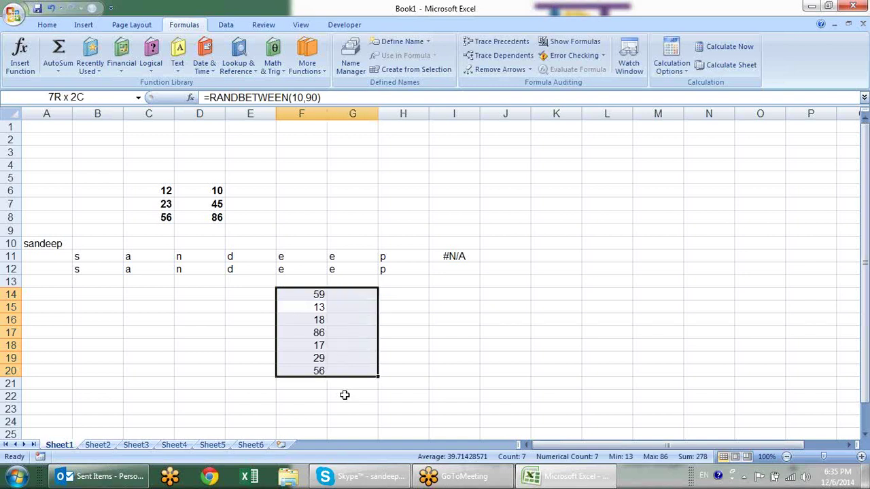
key("ctrl+r")
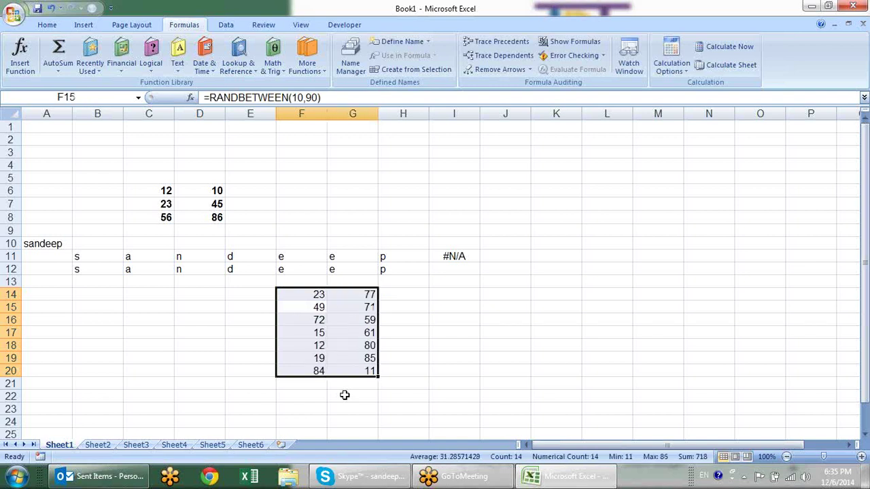
key("ctrl+c")
key("alt+e")
key("s")
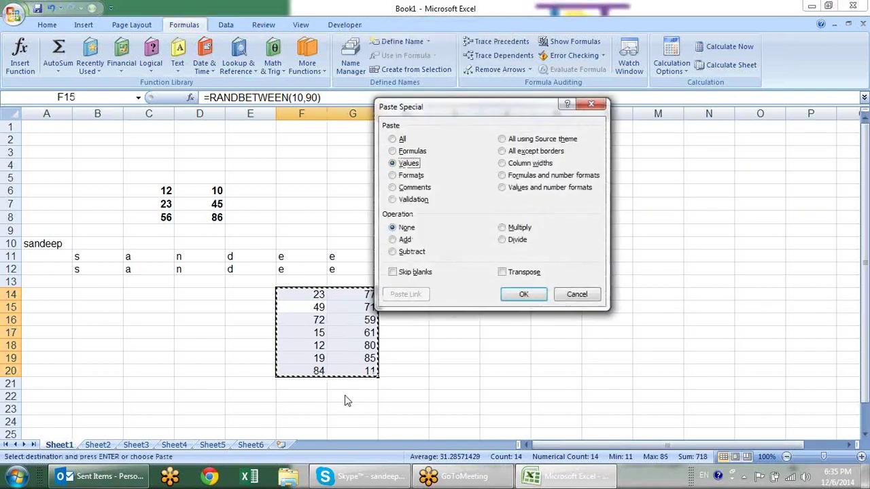
key("v")
key("Return")
key("Escape")
Enter =F14*G14 in H14 to compute the first amount.
key("Right")
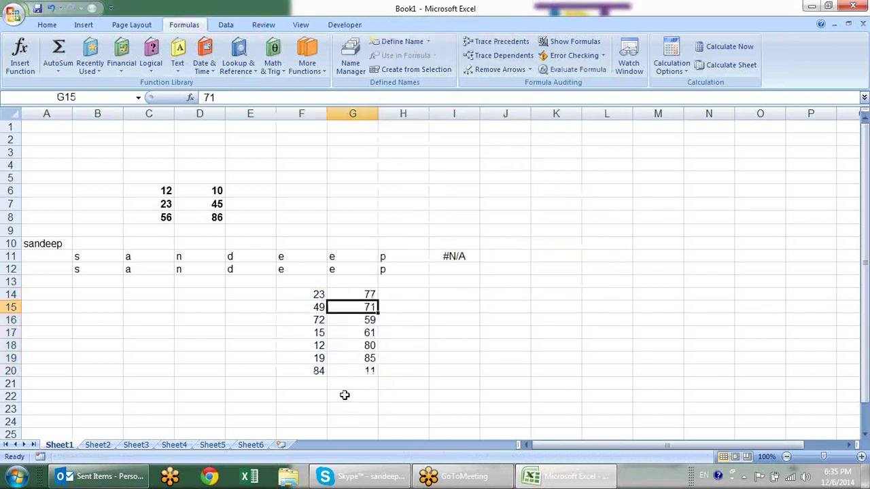
key("Up")
key("Right")
type("=")
key("Left")
key("Left")
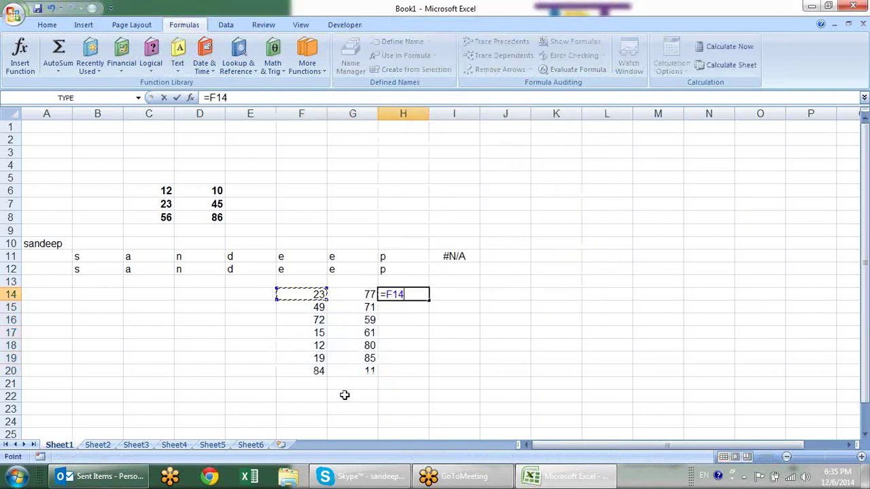
type("*")
key("Left")
key("Return")
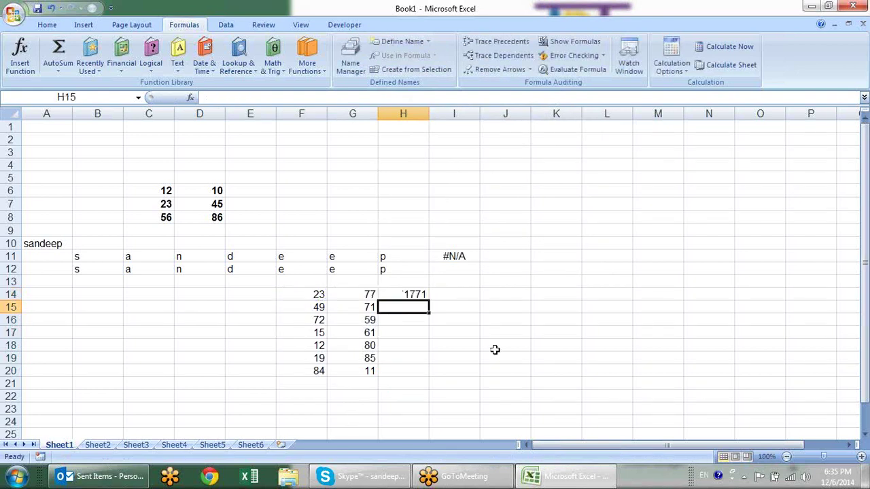
Copy the amount formula down to H20 and add a bold SUM total of 13912 in H21.
left_click(417, 296)
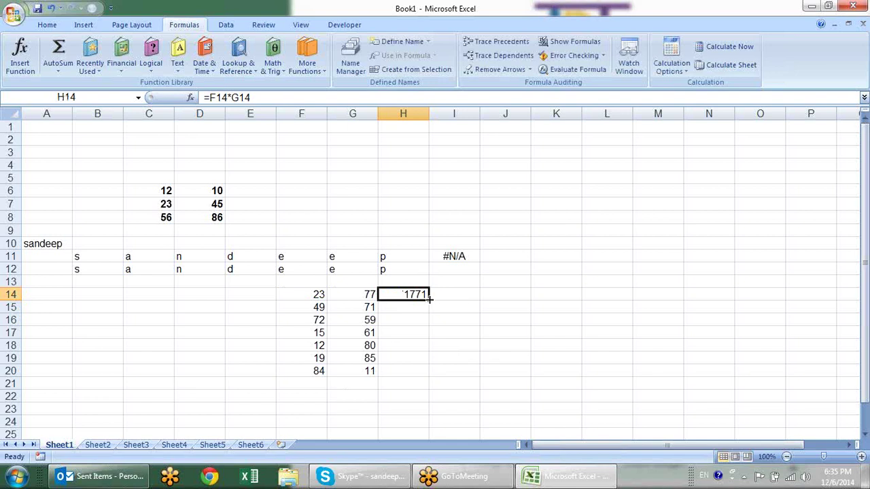
left_click_drag(428, 300, 429, 374)
left_click(411, 380)
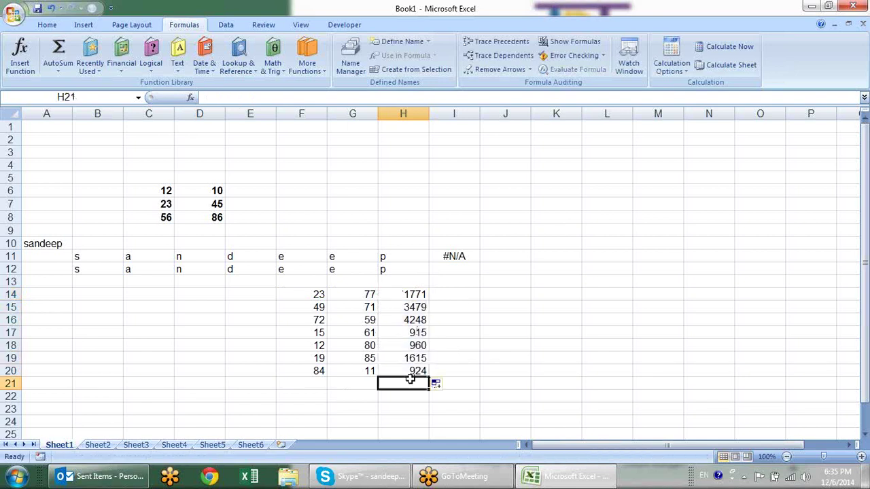
key("alt+equal")
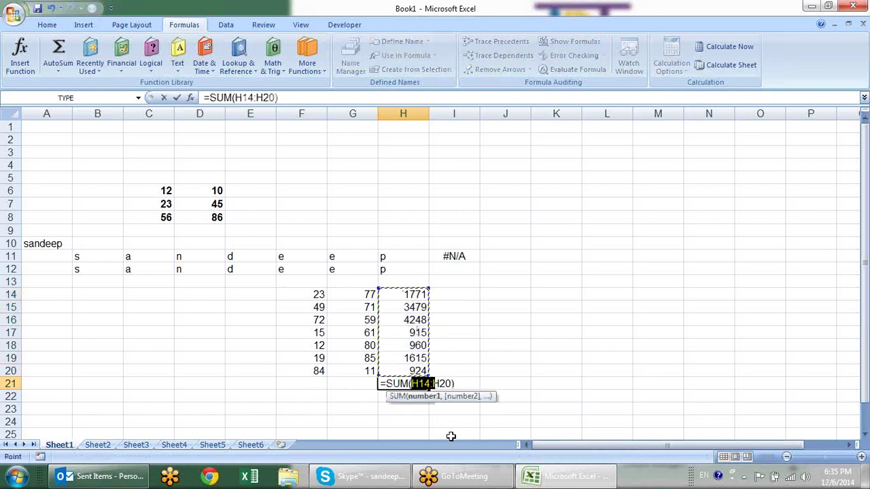
key("Return")
key("Up")
key("ctrl+b")
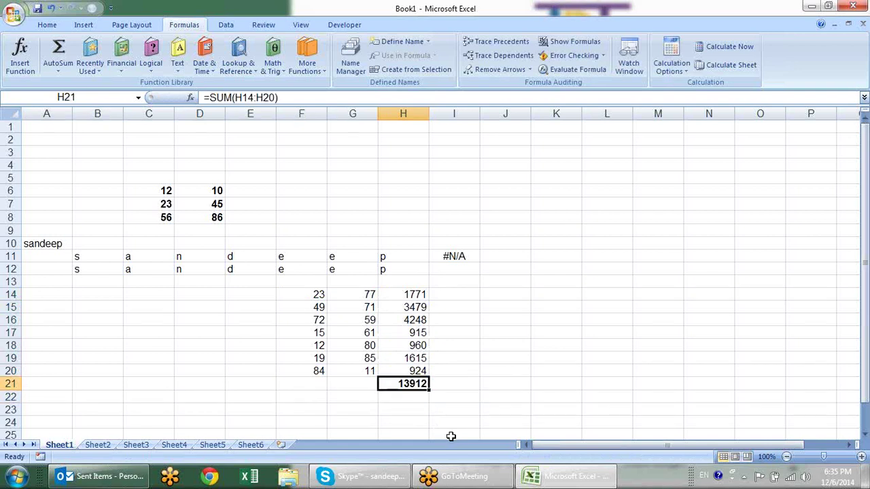
Add the headers rate, qty and amount in F13:H13.
key("Up")
key("Up")
key("Up")
key("Up")
key("Up")
key("Up")
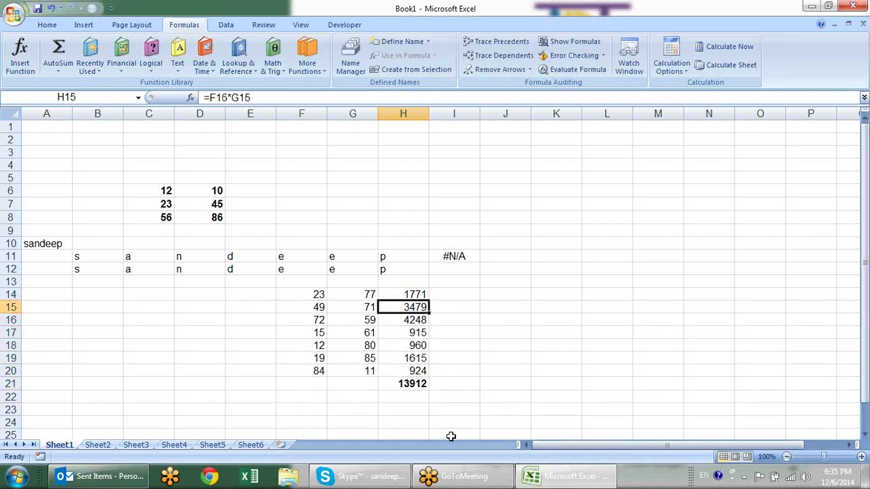
key("Up")
key("Up")
key("Left")
key("Left")
type("rate")
key("Tab")
type("qty")
key("Tab")
type("amou")
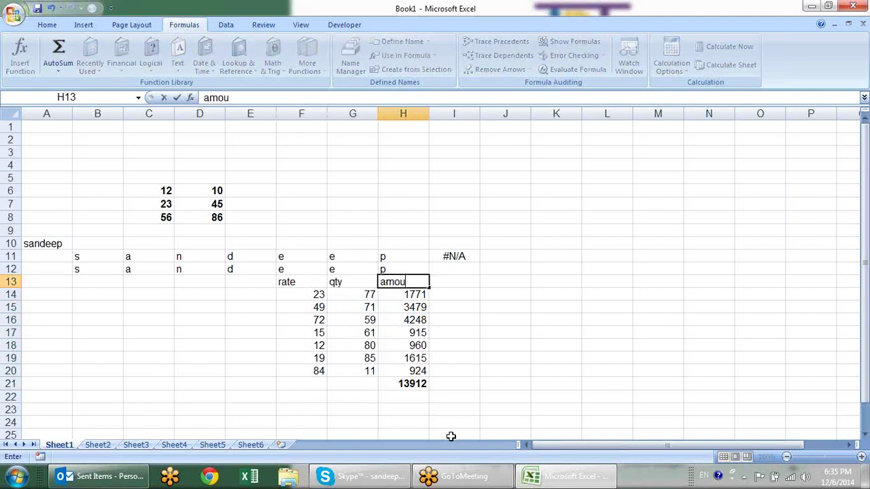
type("nt")
key("Return")
Step through the rate, qty and amount cells to check the formulas and total.
key("Down")
key("Down")
key("Down")
key("Down")
key("Down")
key("Down")
key("Down")
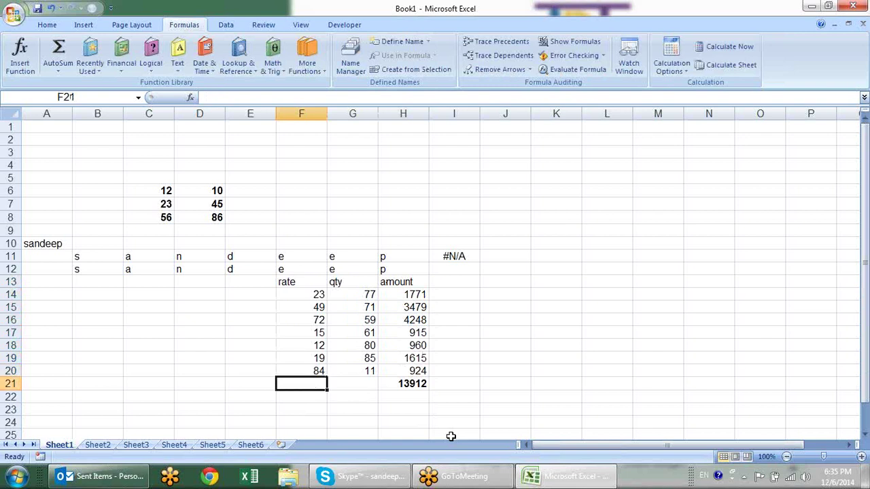
key("Right")
key("Right")
key("Up")
key("Up")
key("Up")
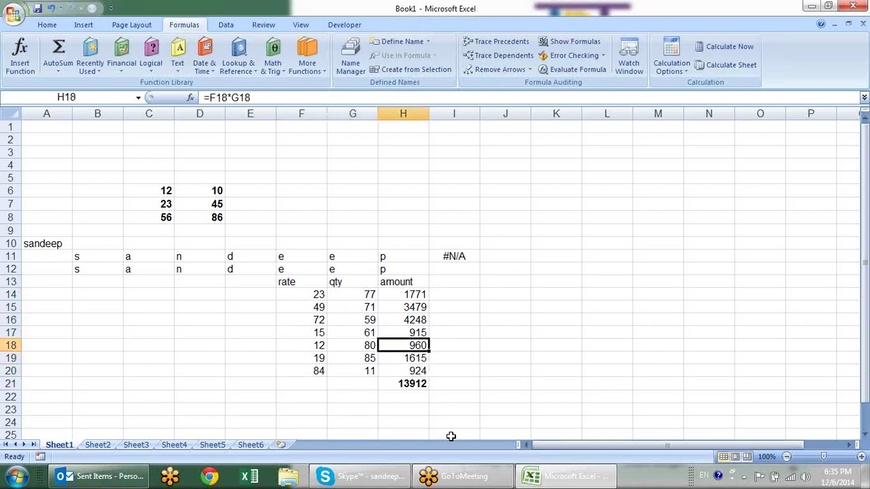
key("Left")
key("Left")
key("Up")
key("Up")
key("Up")
key("Up")
key("Right")
key("Left")
key("Right")
key("Left")
key("Right")
key("Right")
key("Down")
key("Down")
key("Down")
key("Down")
key("Down")
key("Down")
key("Down")
key("Down")
key("Down")
key("Up")
key("Left")
key("Left")
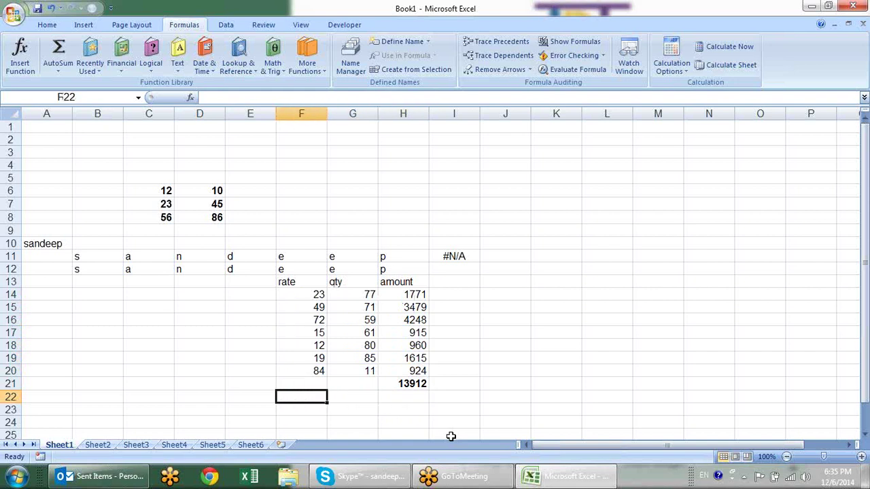
Enter =SUMPRODUCT(F14:F20,G14:G20) in H22, returning 13912.
key("Right")
key("Right")
type("=sum")
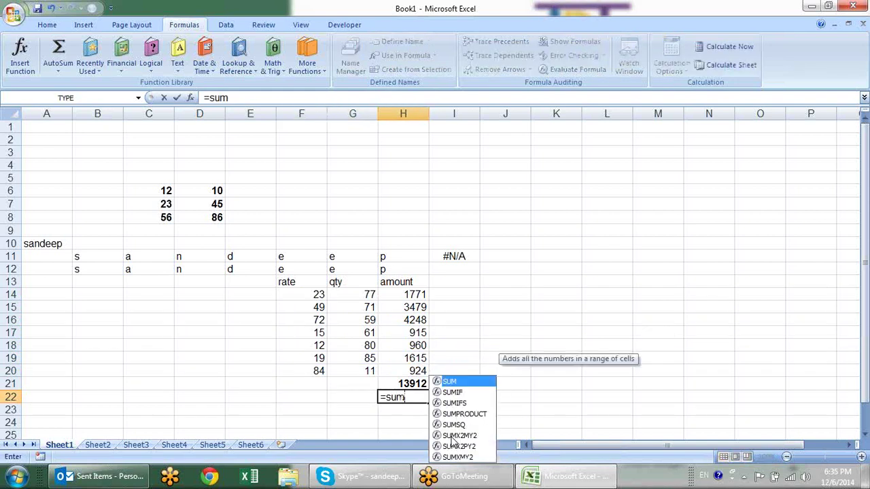
key("Down")
key("Down")
key("Down")
key("Tab")
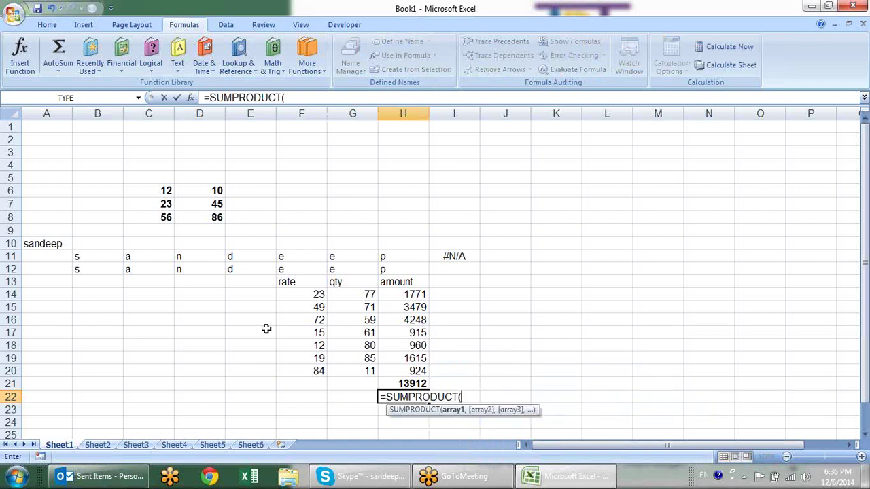
left_click_drag(301, 294, 304, 370)
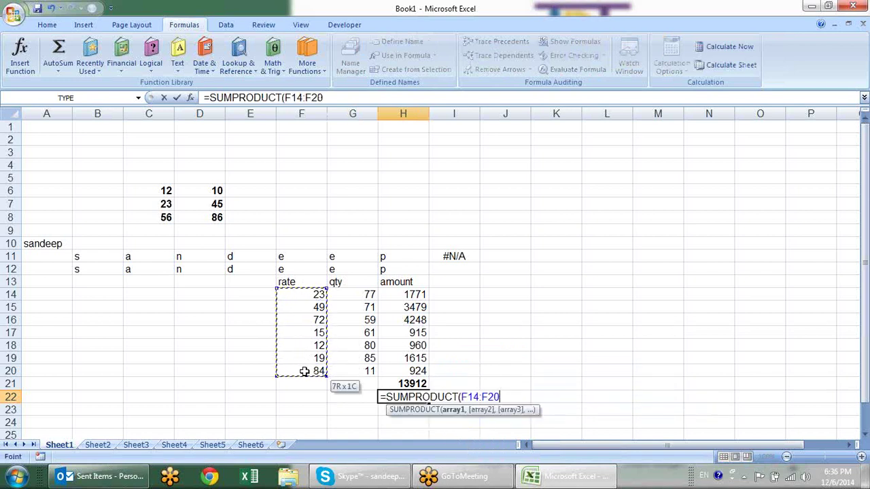
type(",")
left_click_drag(360, 294, 366, 368)
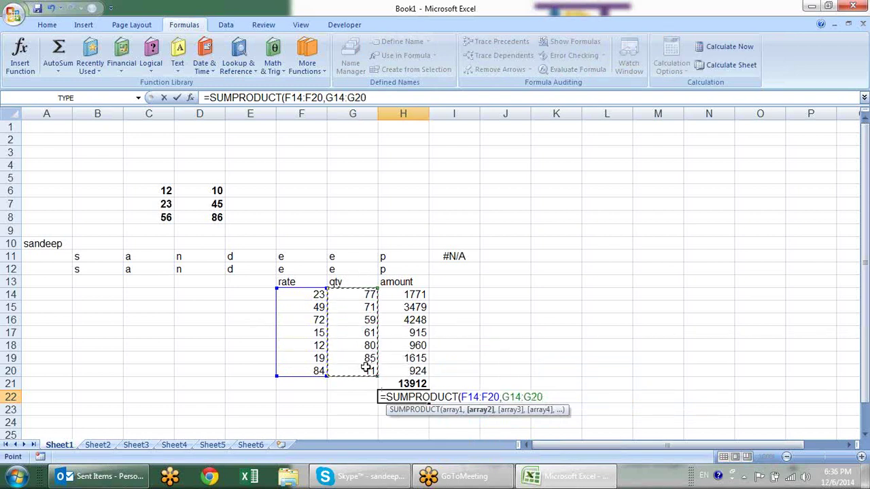
key("Return")
Make the 13912 SUMPRODUCT total in H22 bold.
key("Up")
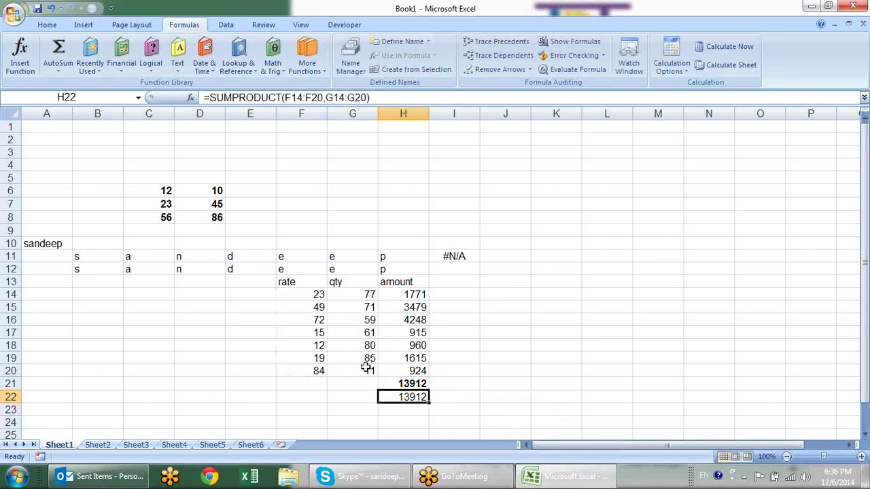
key("ctrl+b")
key("Left")
key("Down")
key("Down")
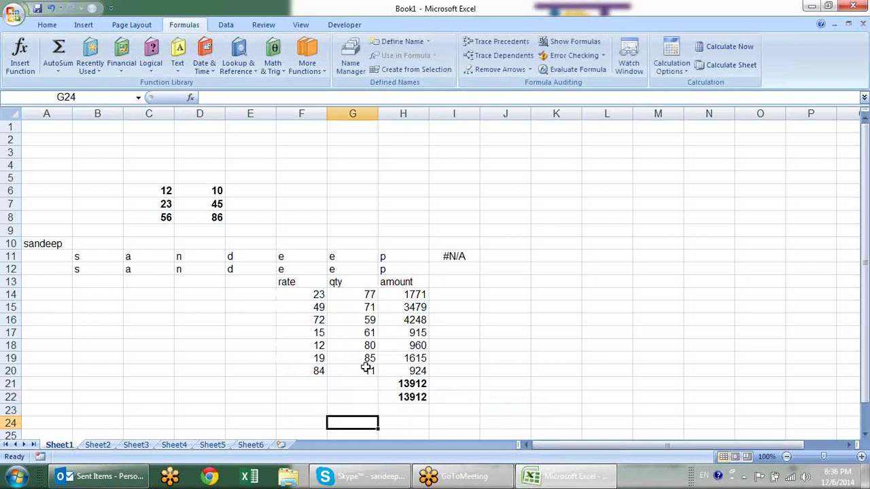
key("Down")
key("Down")
key("Down")
key("Up")
key("Up")
key("Up")
key("Up")
key("Up")
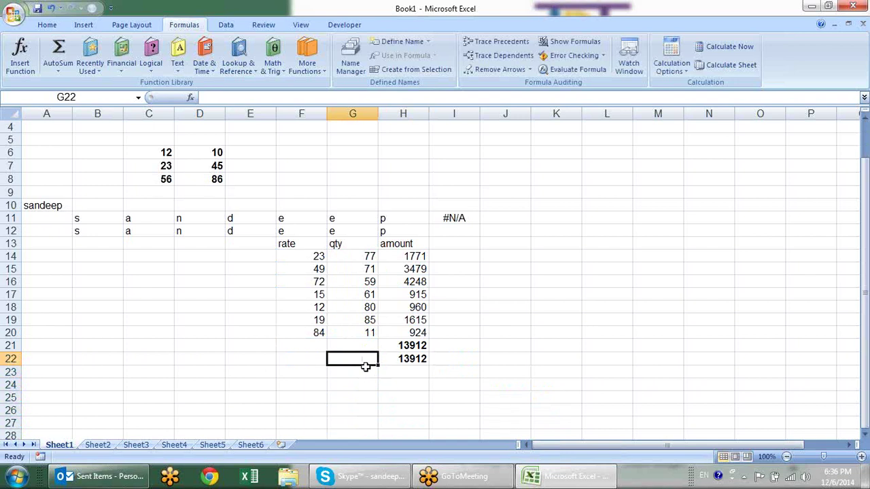
key("Left")
Enter {=SUM(F14:F20*G14:G20)} as an array formula in F22 and bold its 13912 result.
type("=su")
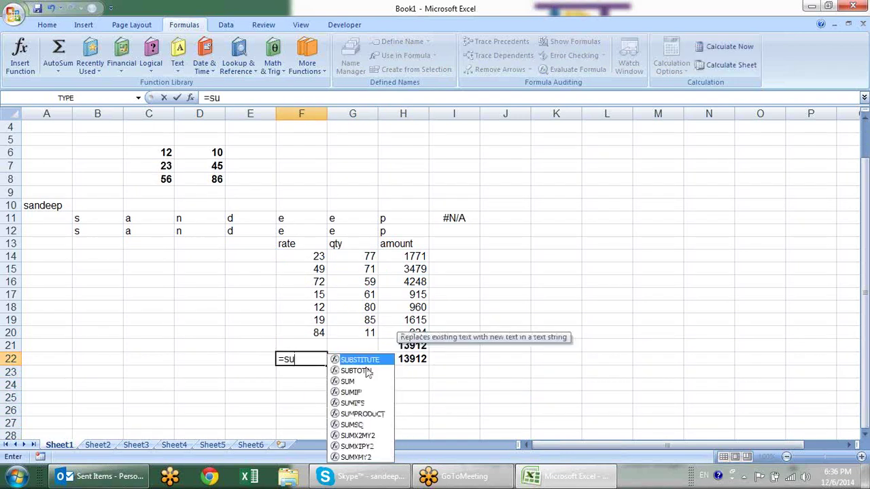
type("m")
key("Tab")
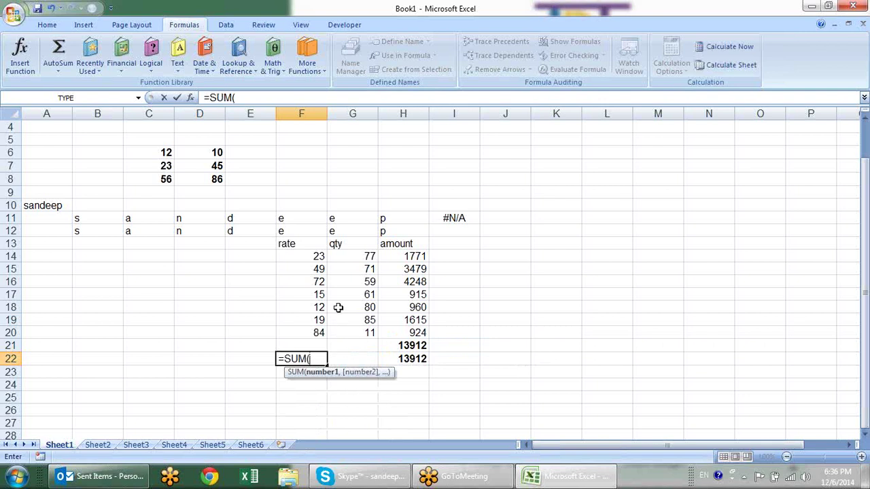
left_click_drag(319, 257, 319, 332)
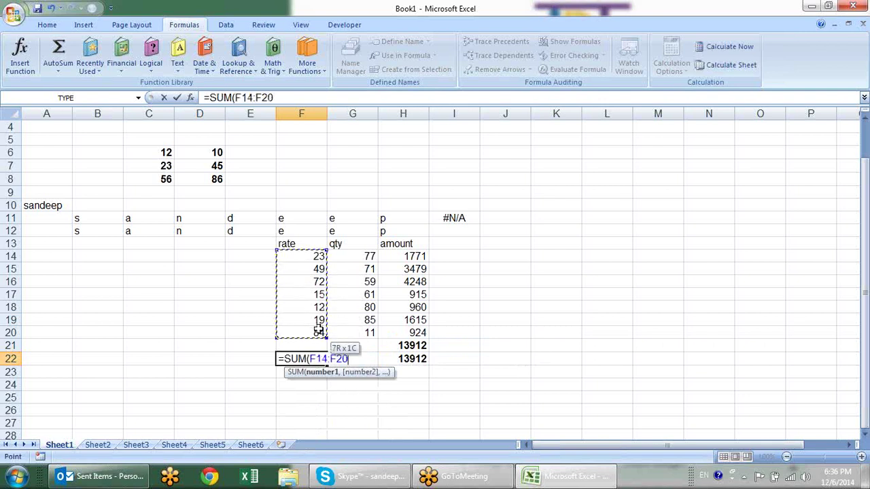
type("*")
left_click_drag(358, 256, 364, 332)
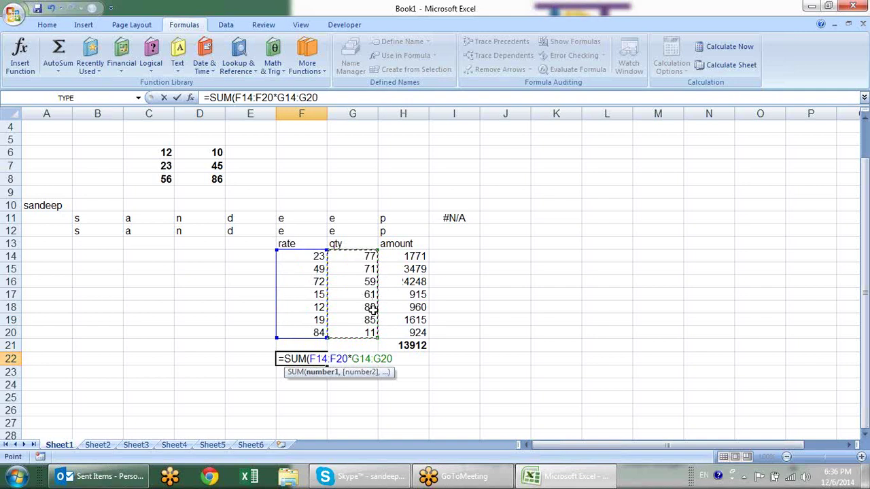
type(")")
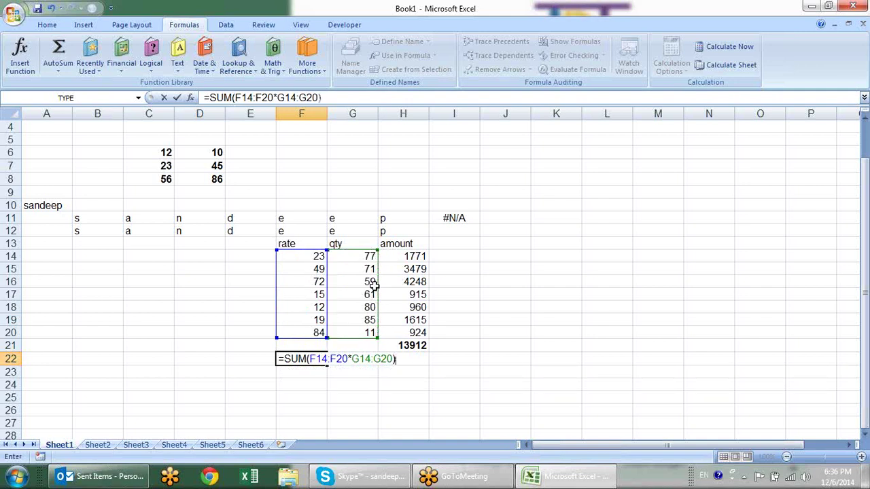
key("Return")
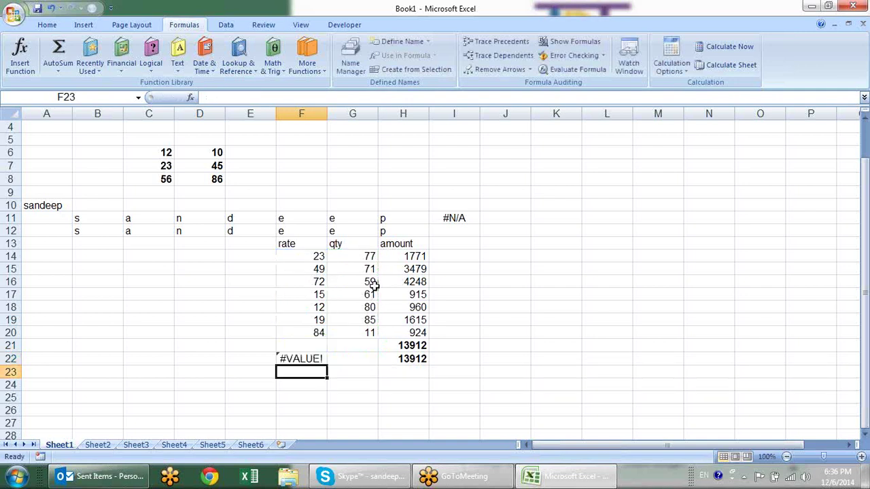
key("Up")
key("F2")
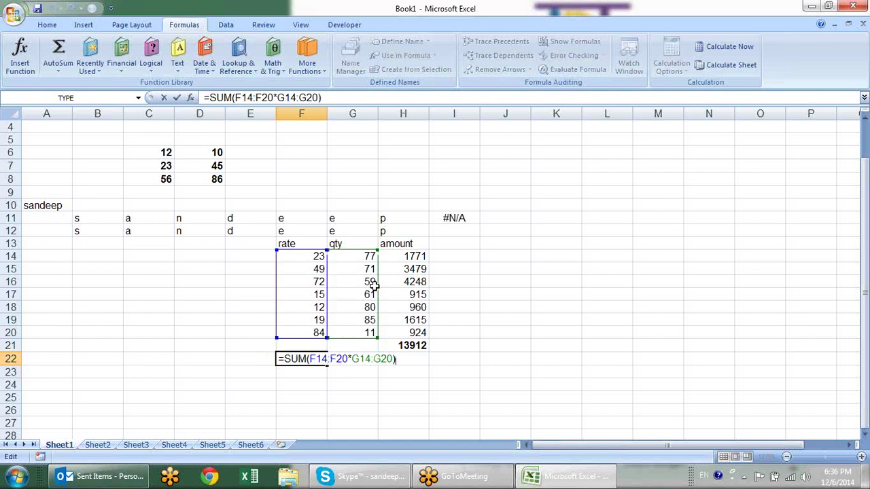
key("ctrl+shift+Return")
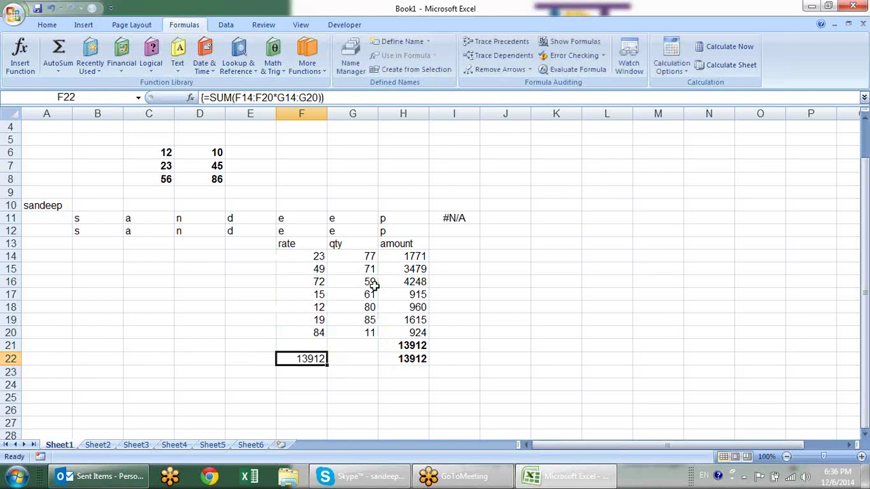
key("ctrl+b")
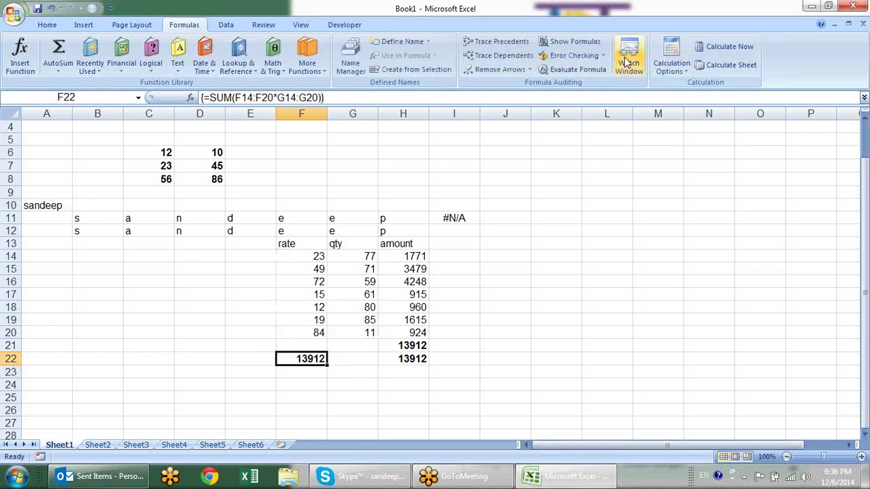
left_click(579, 71)
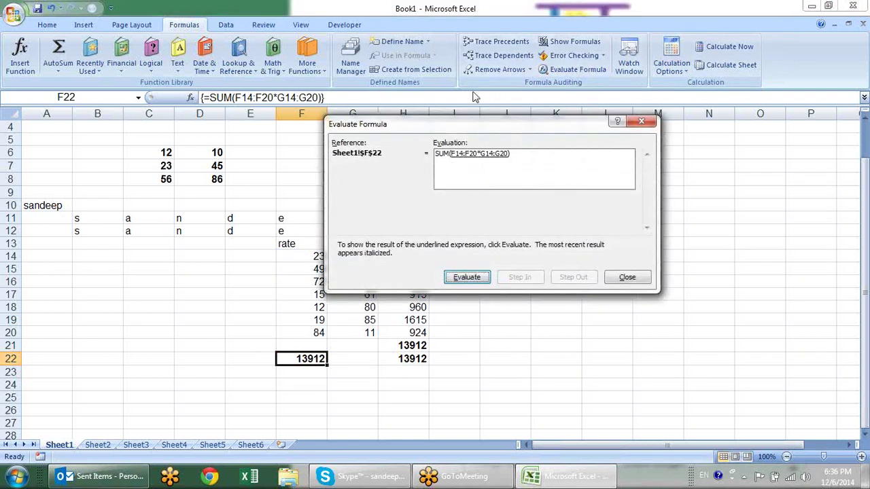
left_click_drag(459, 125, 584, 150)
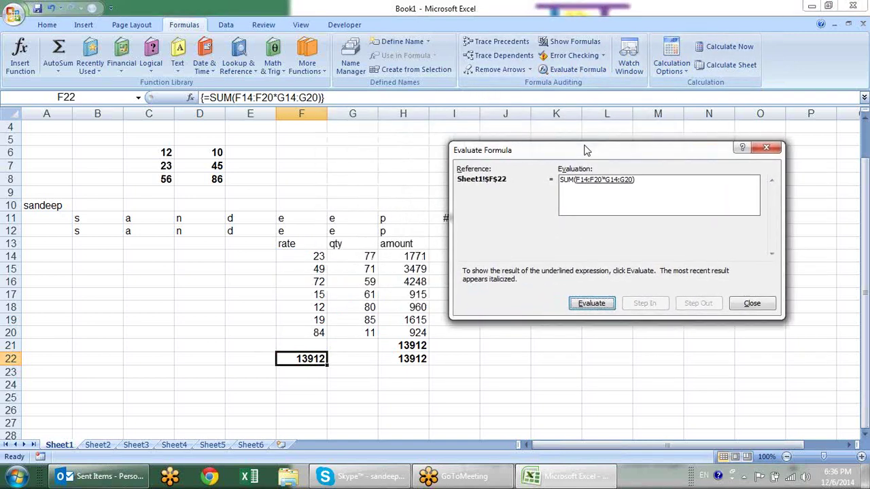
left_click(596, 303)
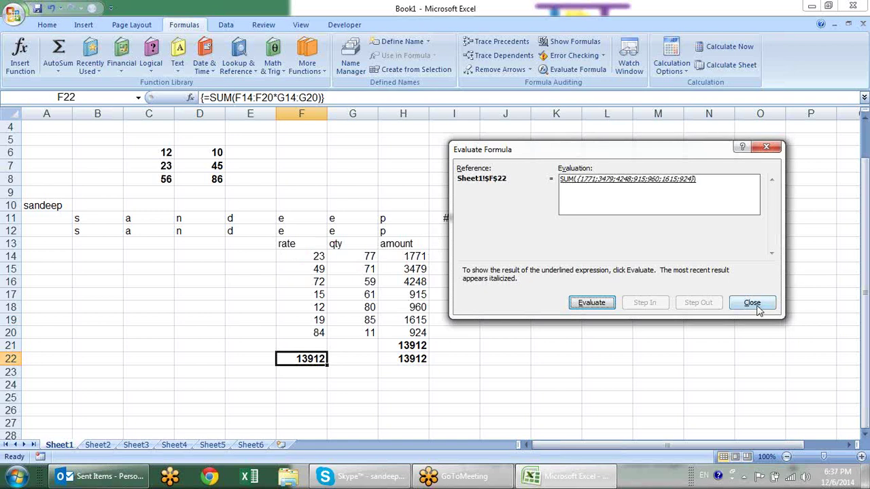
left_click(590, 306)
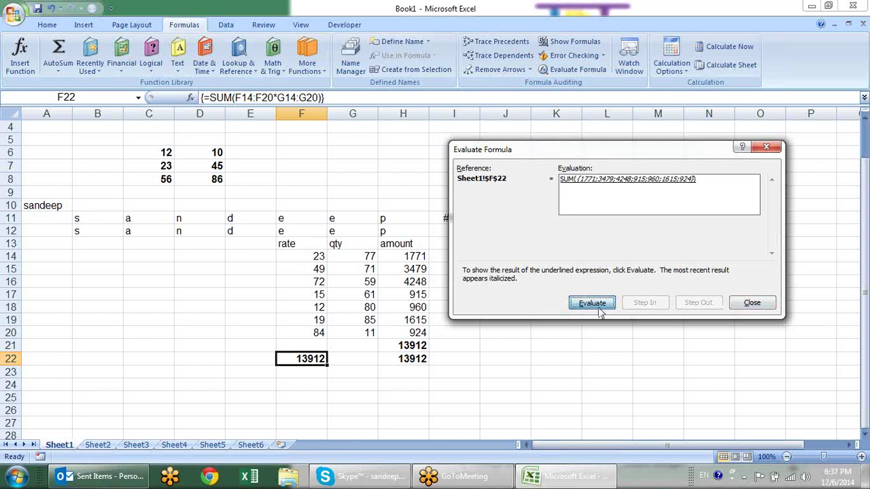
left_click(762, 303)
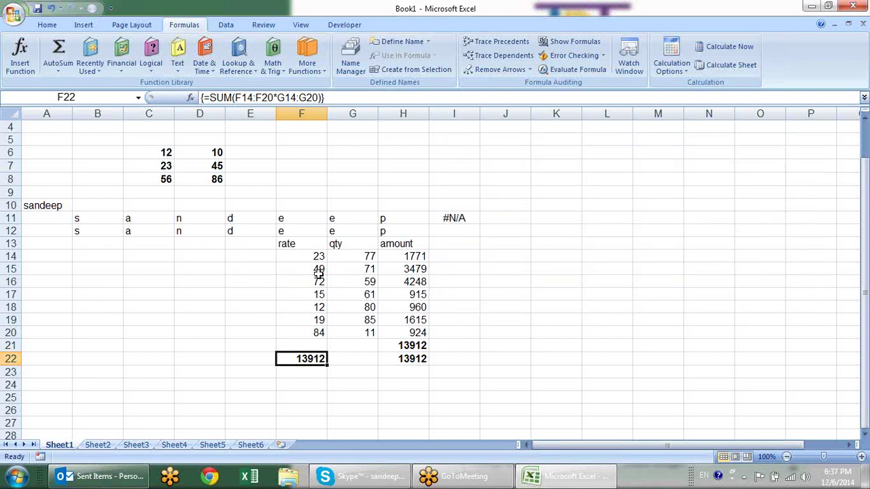
Enter the ranks 1 to 5 in J14:J18.
mouse_move(411, 256)
left_mouse_down()
mouse_move(413, 349)
mouse_move(420, 329)
left_mouse_up()
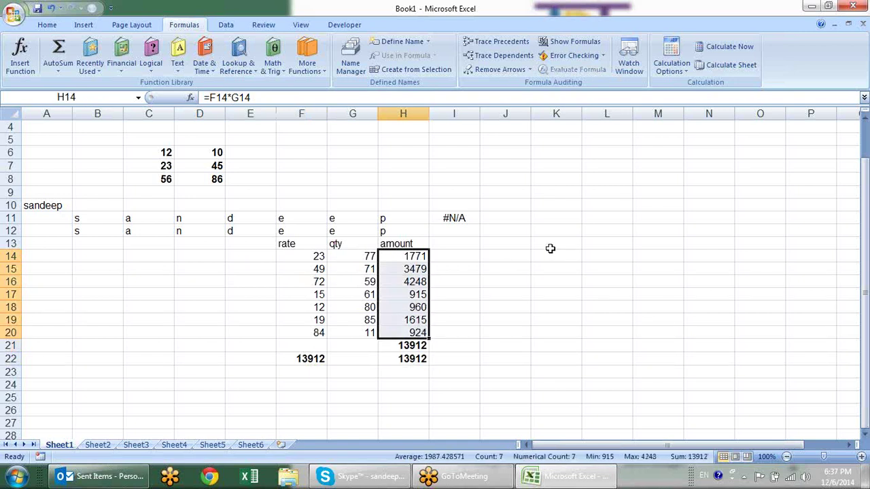
key("alt+h")
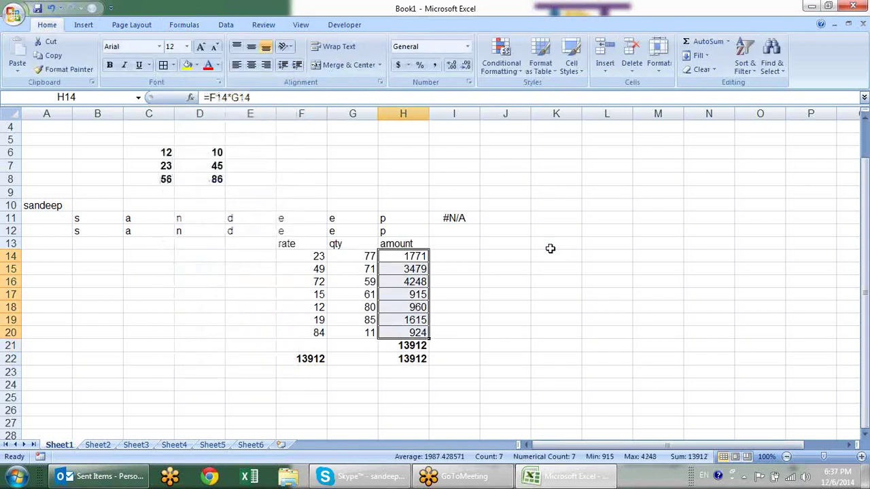
key("Right")
key("Right")
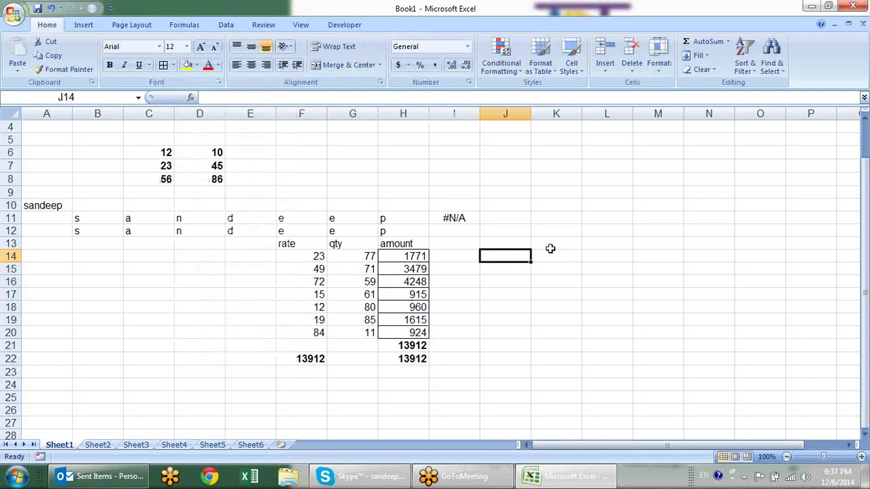
key("Up")
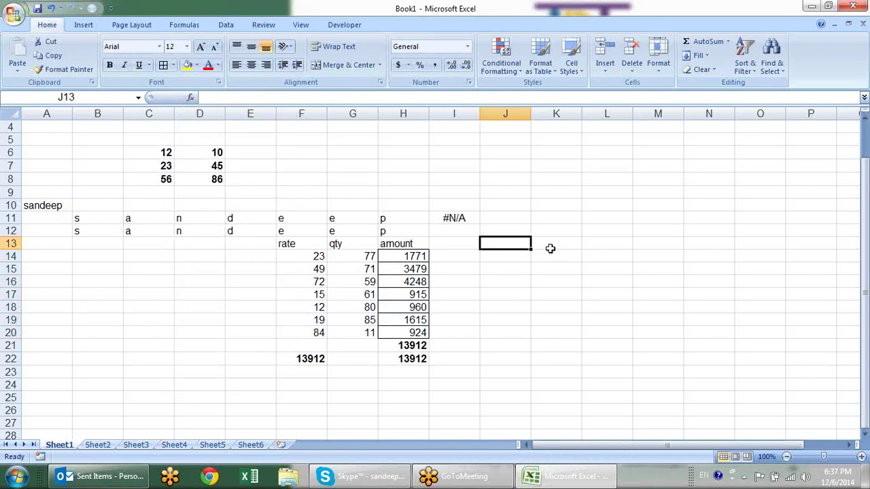
key("Down")
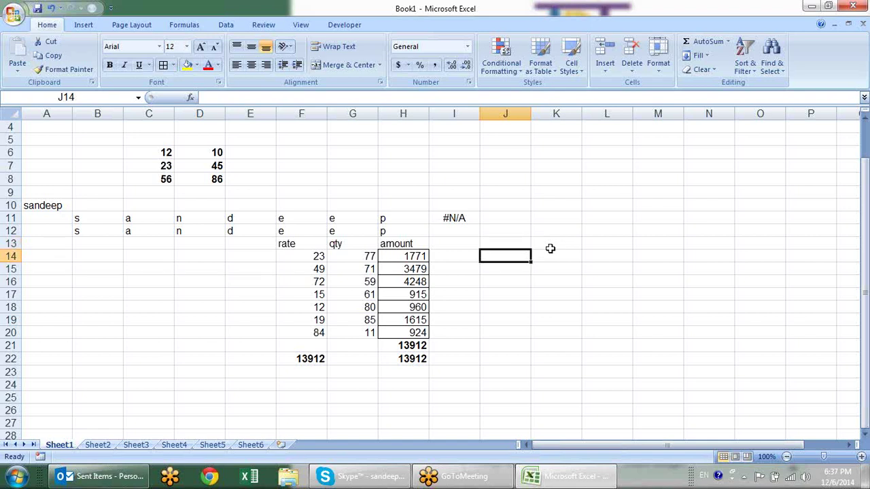
type("1 2 3 5")
key("Return")
key("Up")
type("4")
key("Return")
type("5")
key("Return")
key("Up")
key("Up")
key("Up")
key("Up")
key("Up")
Enter =LARGE($H$14:$H$20,J14) in K14 for rank 1.
key("Right")
type("=")
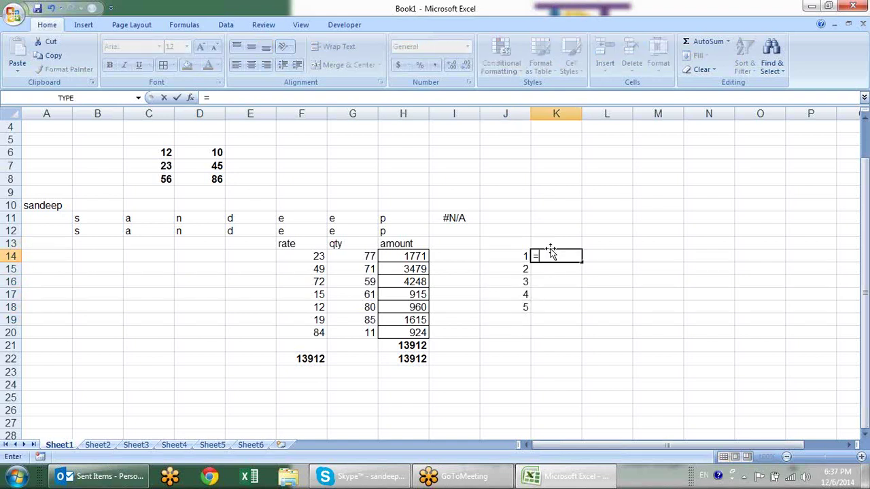
type("lar")
key("Tab")
key("Left")
key("Left")
key("Left")
key("shift+Down")
key("shift+Down")
key("shift+Down")
key("shift+Down")
key("shift+Down")
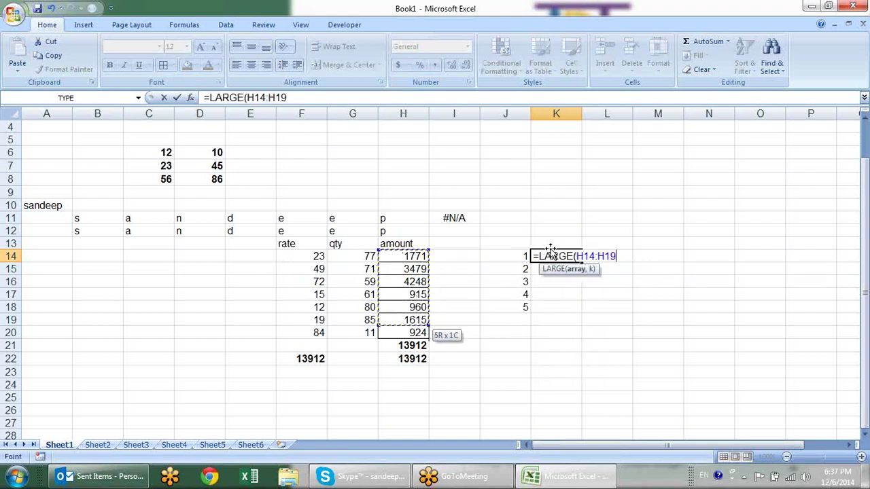
key("shift+Down")
key("F4")
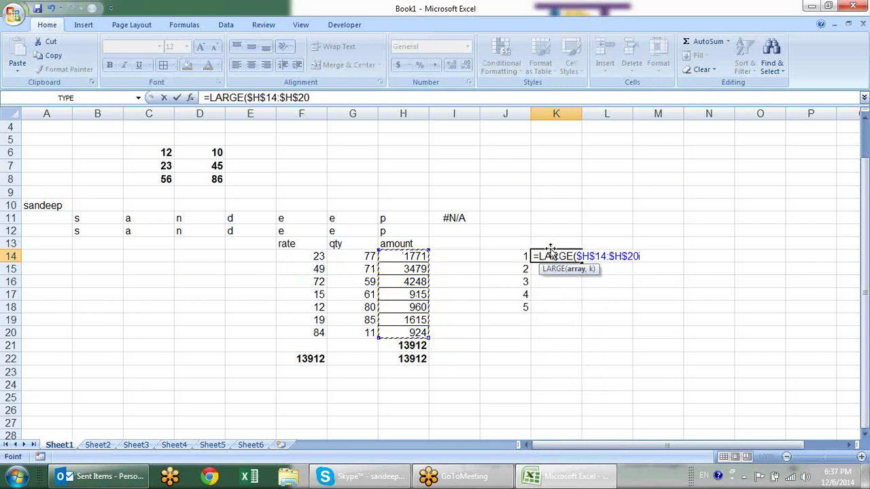
type(",")
left_click(503, 256)
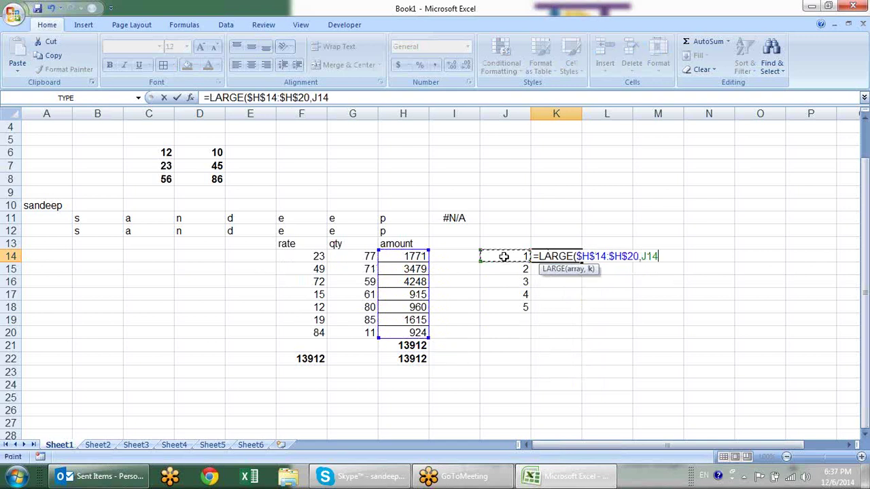
key("Return")
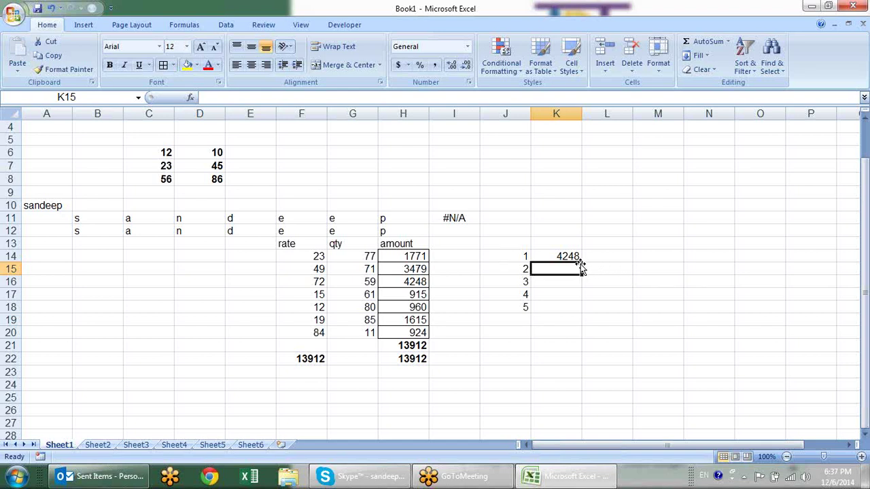
Fill the LARGE formula down to K18 and add a bold 12073 total in K19.
left_click_drag(571, 253, 571, 308)
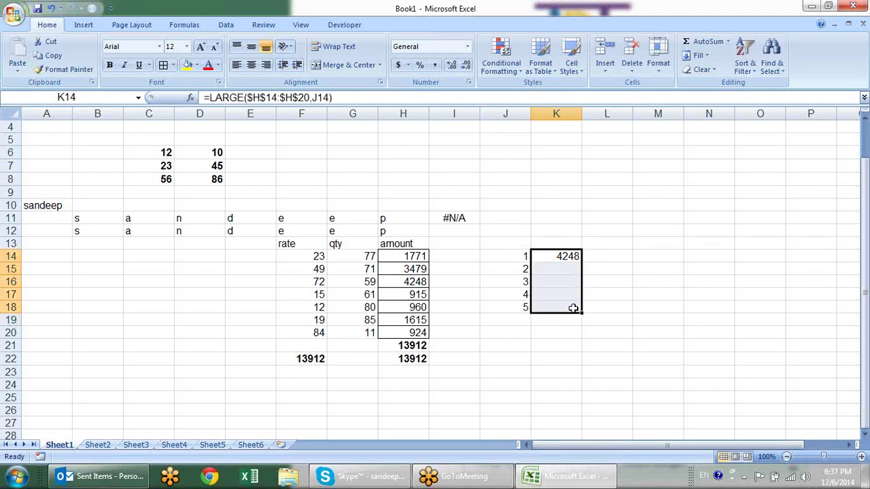
key("ctrl+d")
left_click(558, 322)
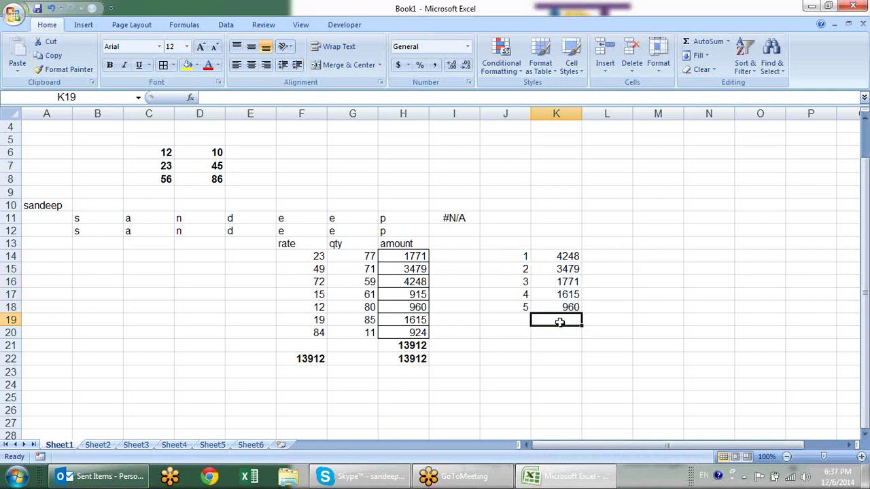
key("alt+equal")
key("Return")
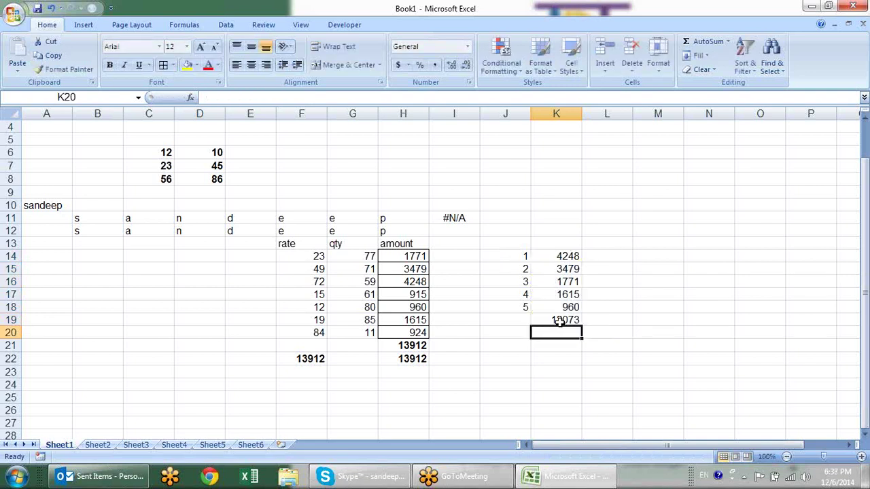
left_click(558, 322)
key("ctrl+b")
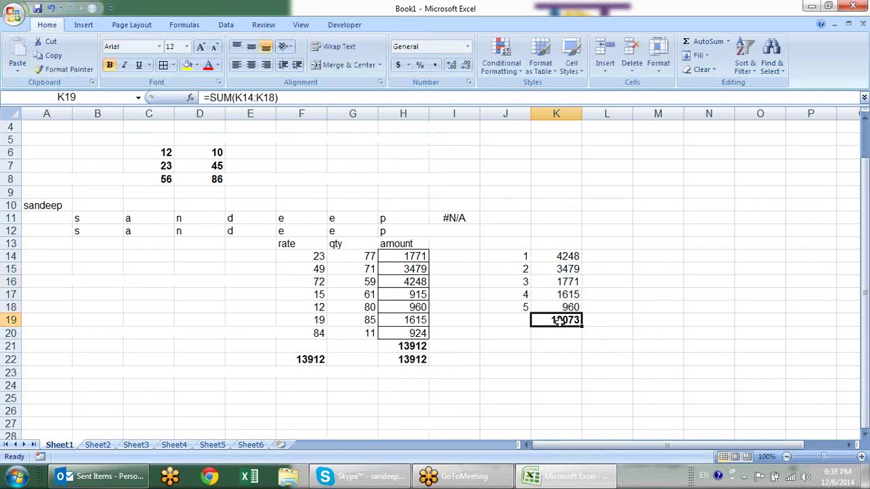
key("Return")
key("Return")
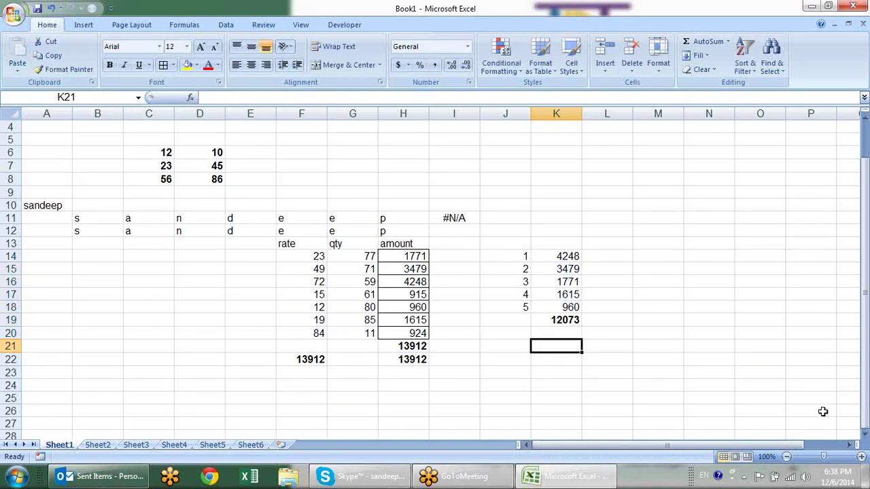
Enter {=SUM(LARGE($H$14:$H$20,{1,2,3,4,5}))} in K21 as a bold array formula showing 12073.
type("=")
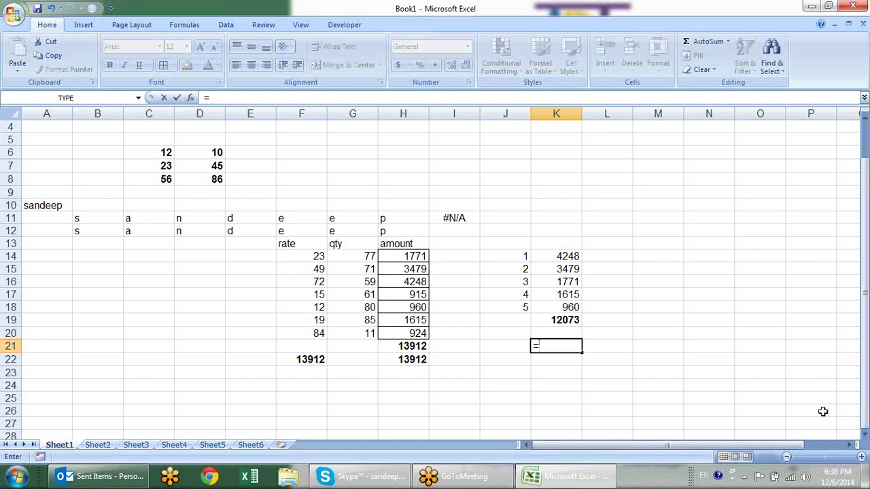
type("sum")
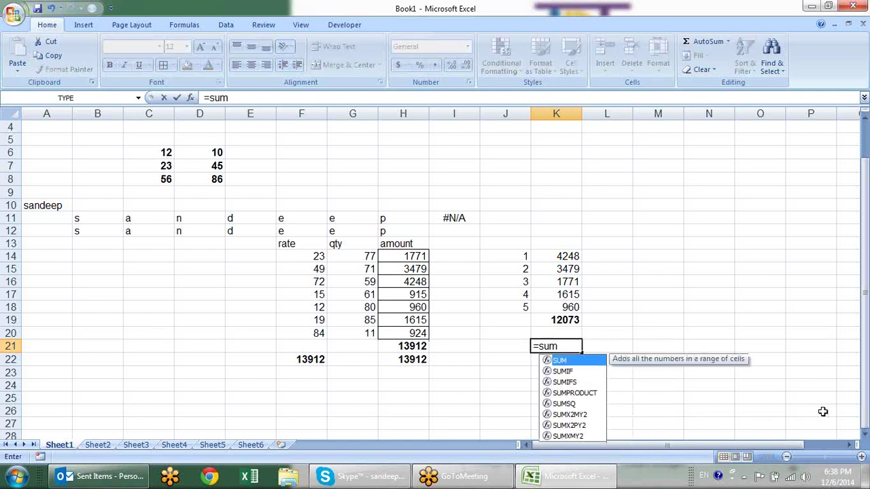
key("Tab")
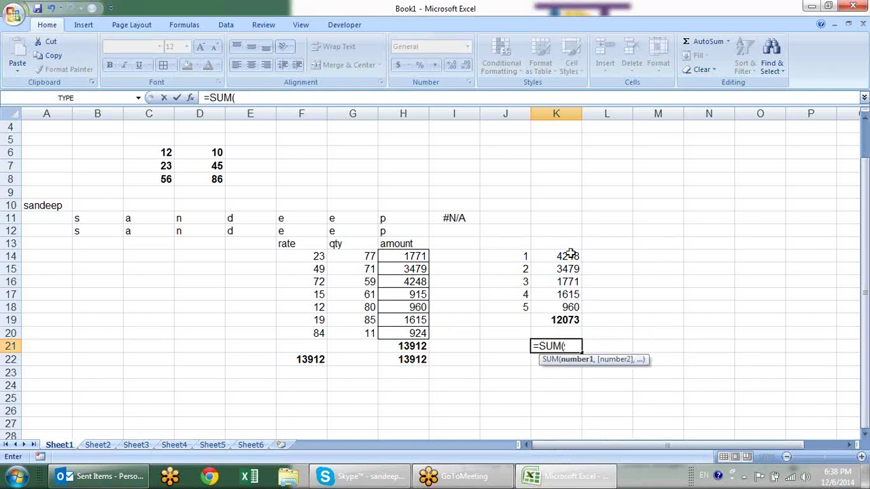
type("lar")
key("Tab")
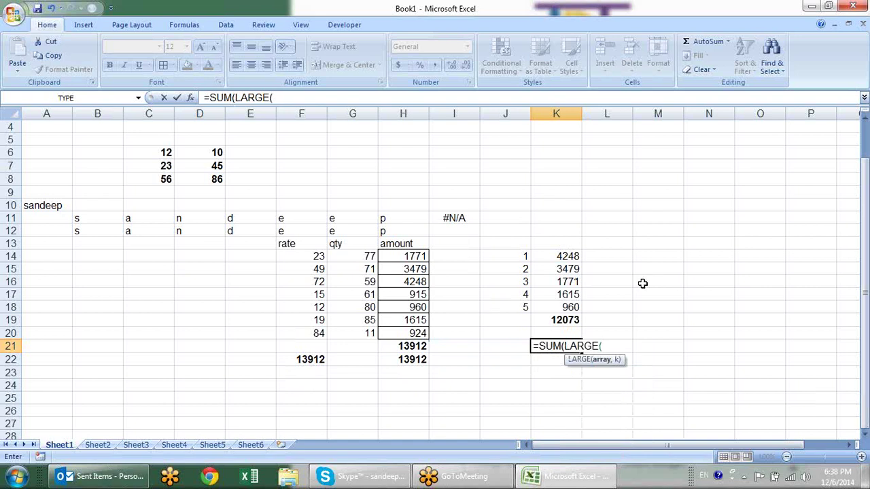
left_click_drag(422, 254, 419, 333)
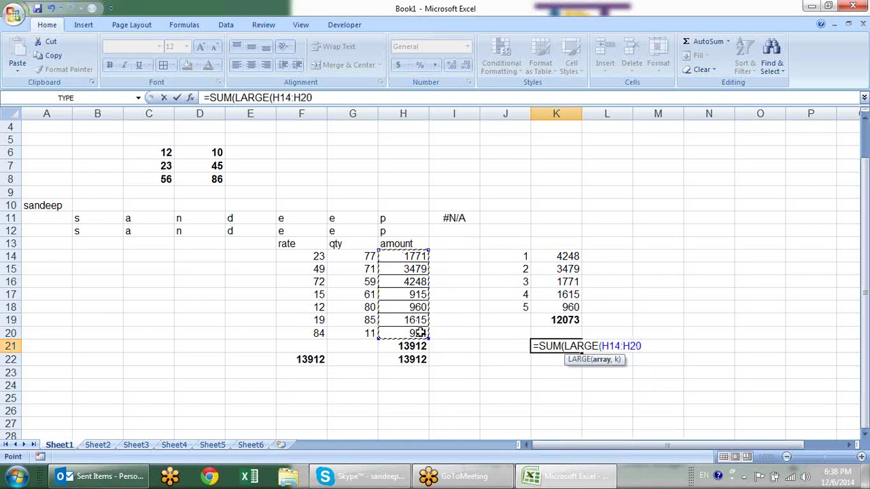
key("F4")
type("$H$20,")
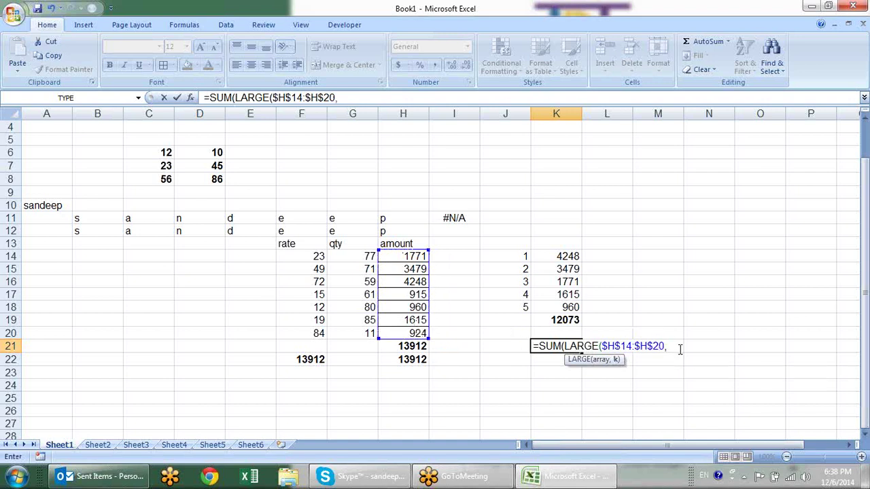
type("{")
type("1,2,3,4,5")
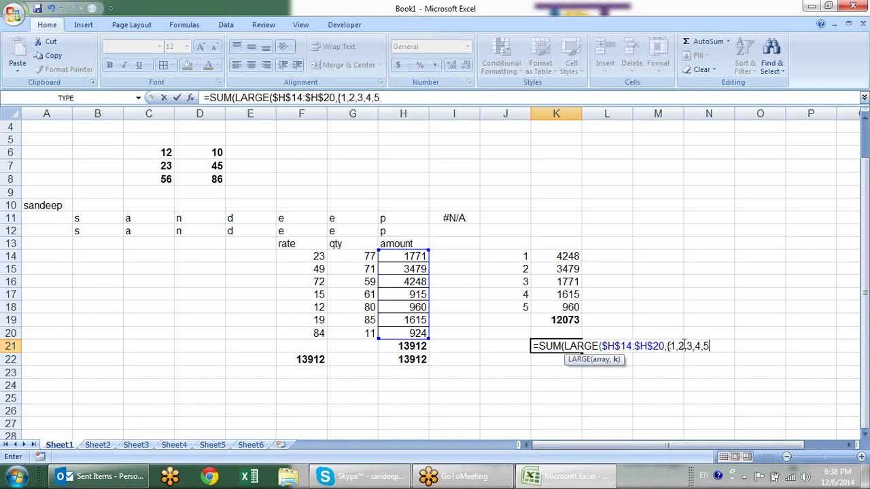
type("}))")
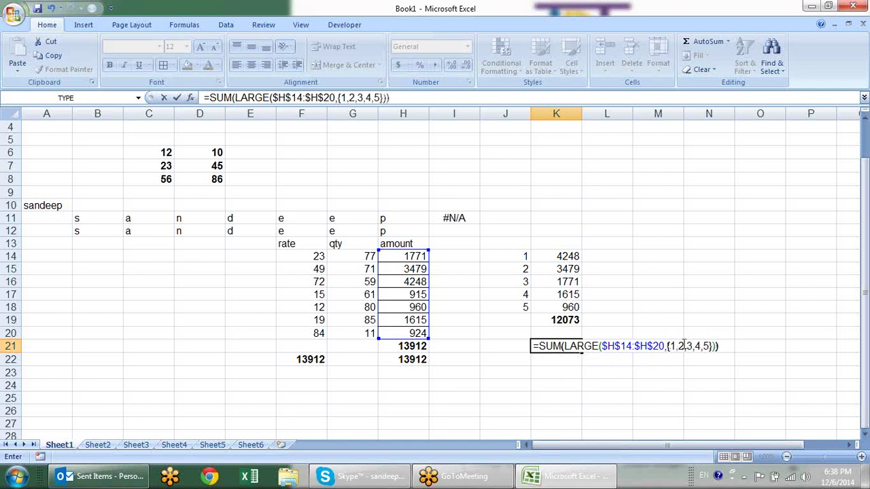
key("ctrl+shift+Return")
key("ctrl+b")
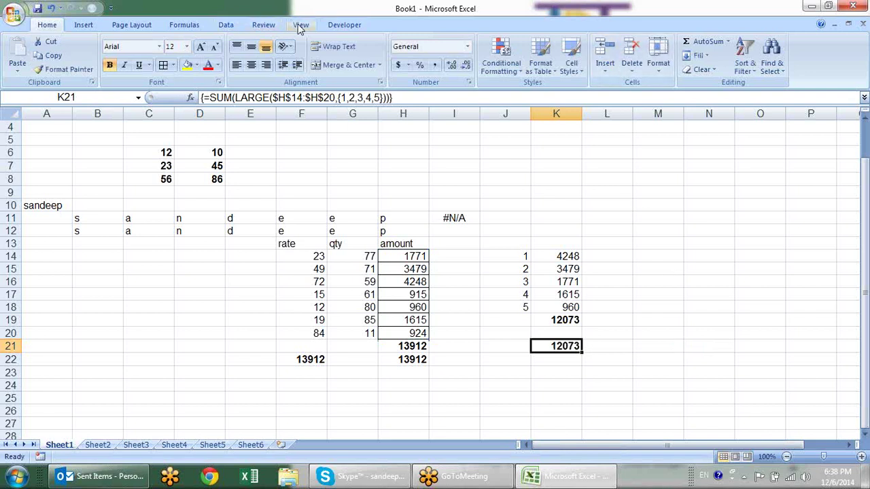
Run Evaluate Formula on K21 until LARGE resolves to SUM({4248,3479,1771,1615,960}).
left_click(184, 25)
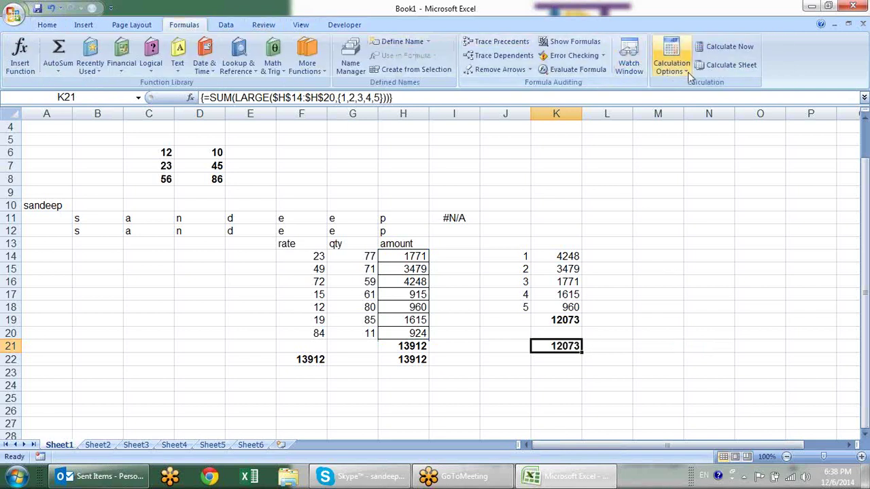
left_click(568, 71)
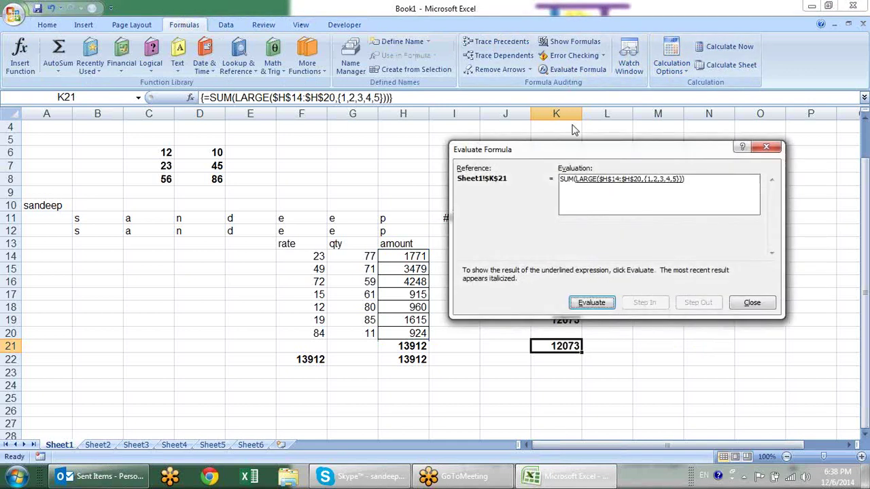
left_click_drag(570, 156, 149, 179)
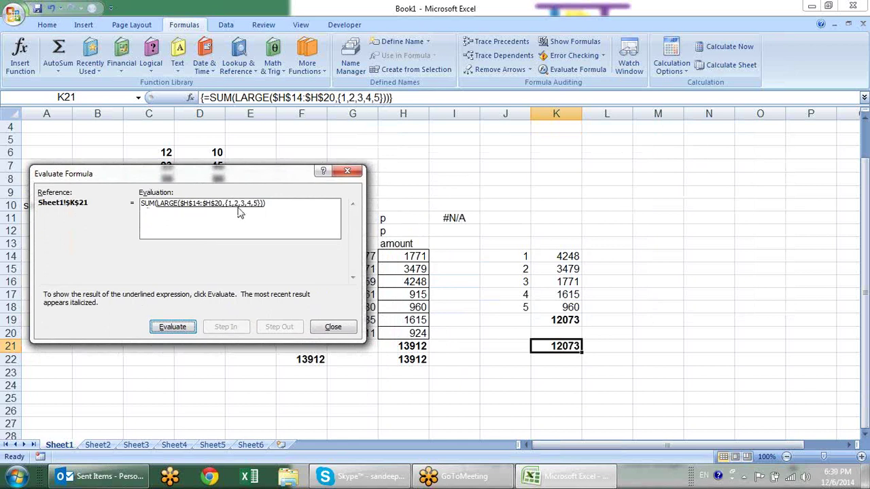
left_click(176, 330)
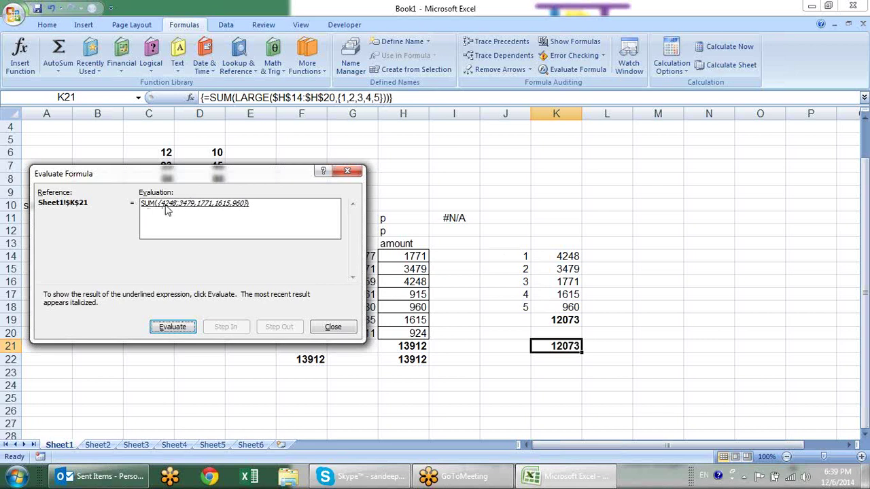
Finish evaluating K21's formula to its result of 12073 and close the Evaluate Formula window.
left_click(186, 328)
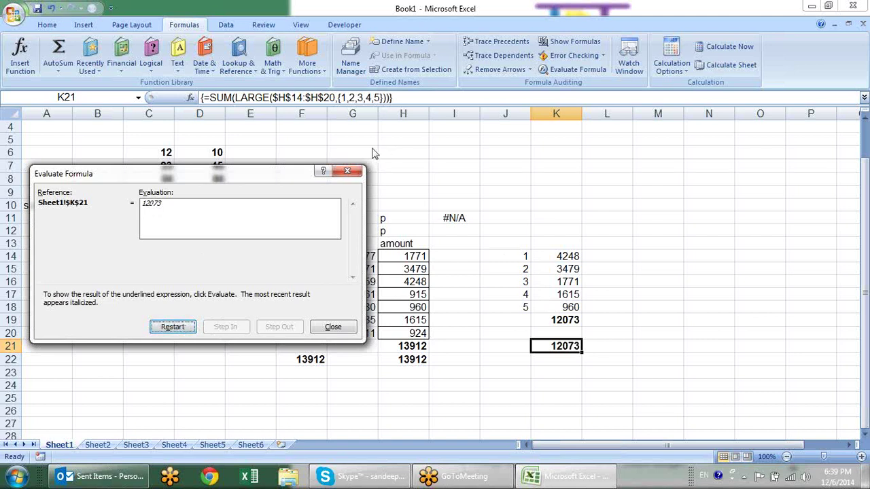
left_click(348, 170)
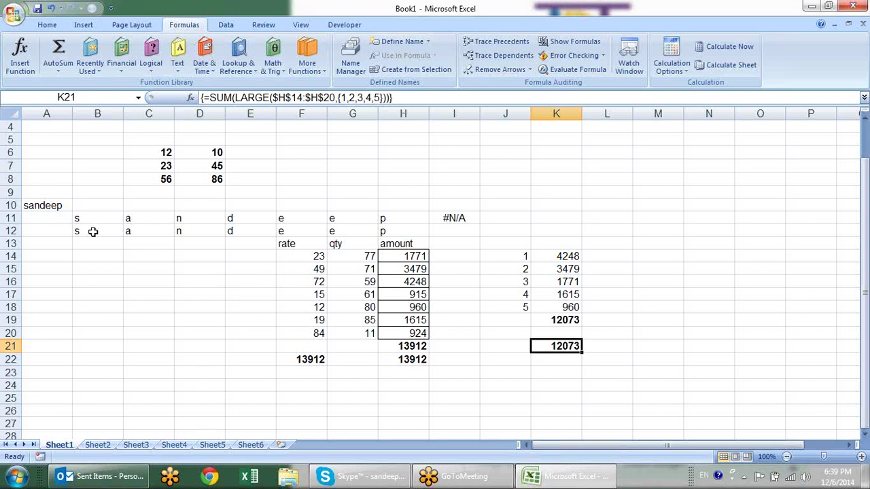
Add 8 to row 11's MID array constant so it reads {1,2,3,4,5,6,7,8}, clearing the #N/A in I11.
left_click(60, 207)
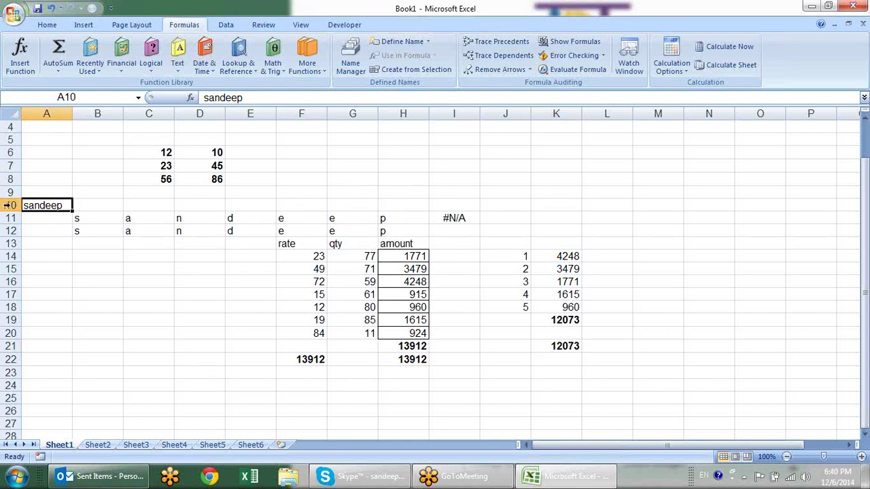
left_click_drag(113, 222, 454, 218)
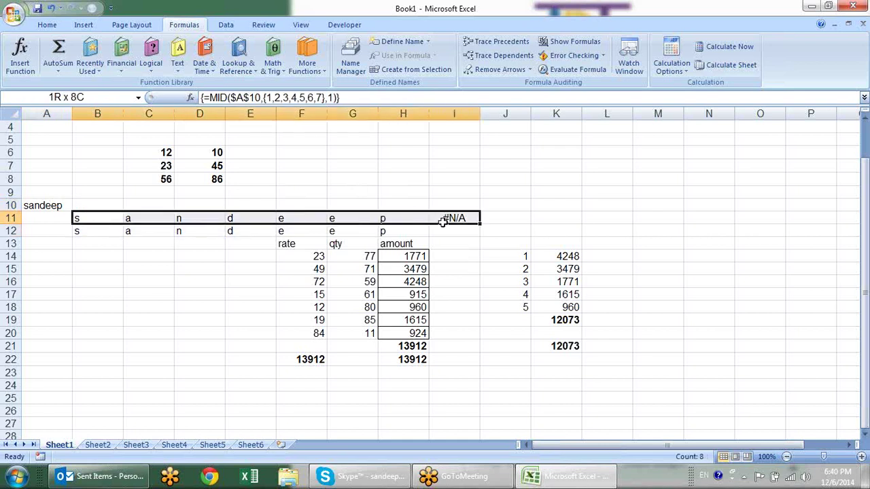
key("F2")
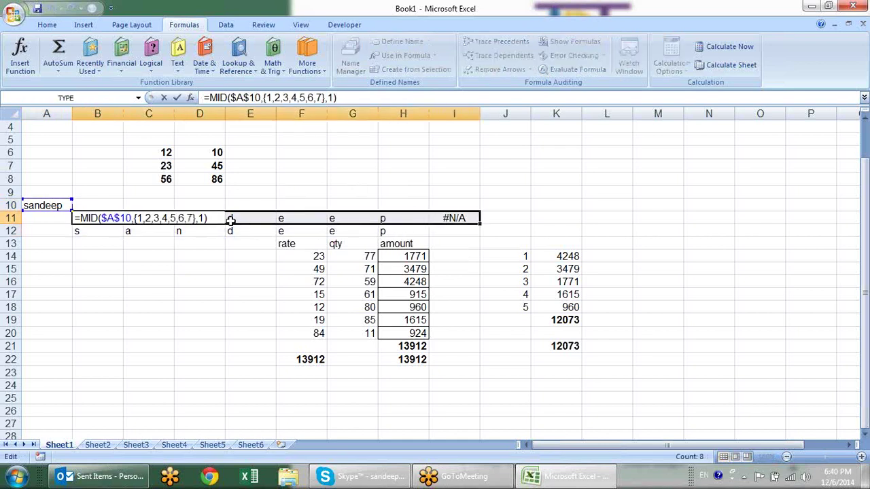
left_click(194, 218)
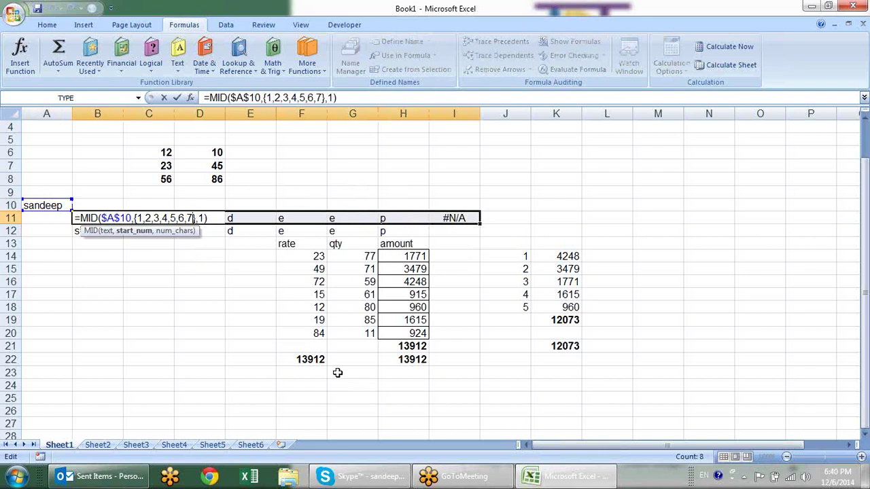
type(",8")
key("ctrl+shift+Return")
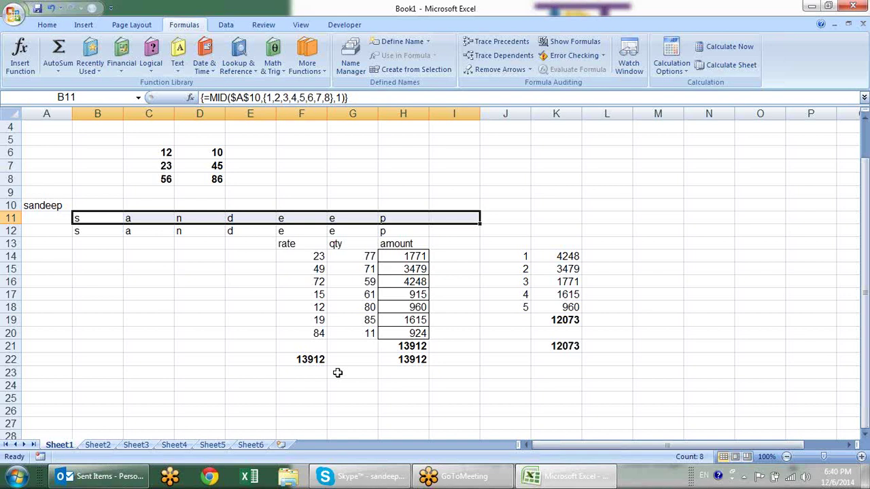
key("Down")
key("Down")
key("Up")
key("Up")
key("Down")
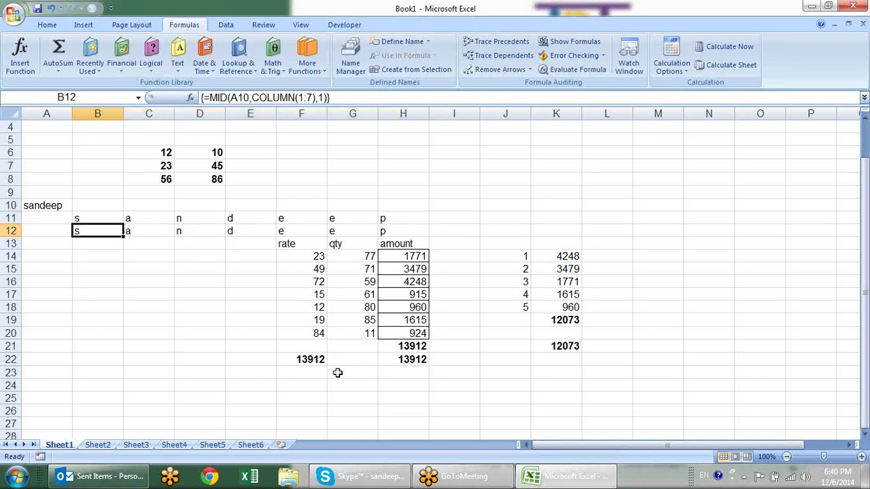
key("Down")
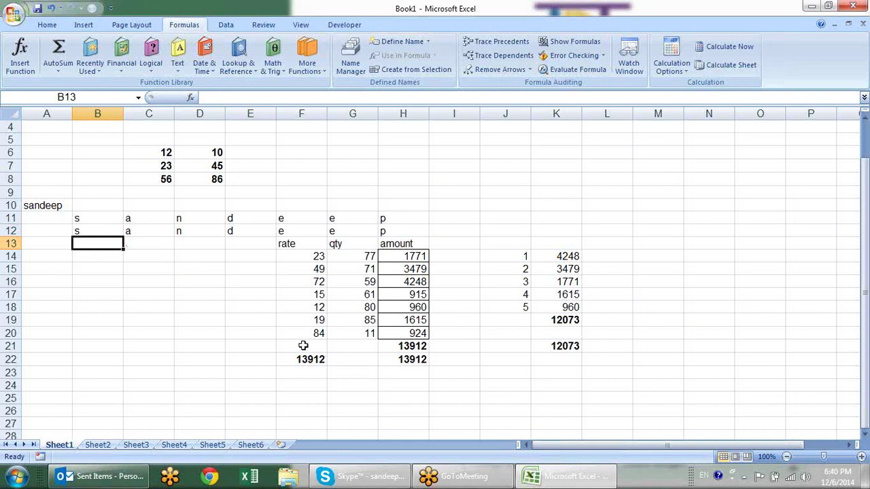
Insert a blank row 13 and start =MID(A10,,1) in B13.
right_click(8, 246)
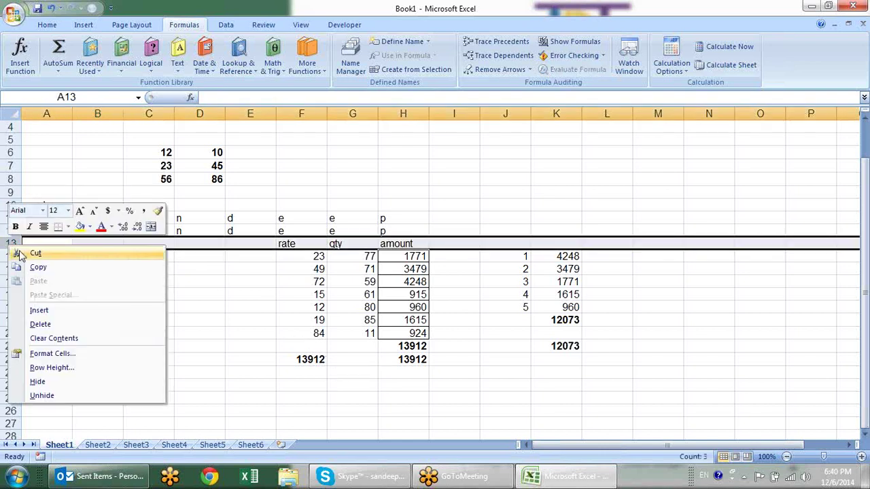
left_click(72, 309)
left_click(255, 288)
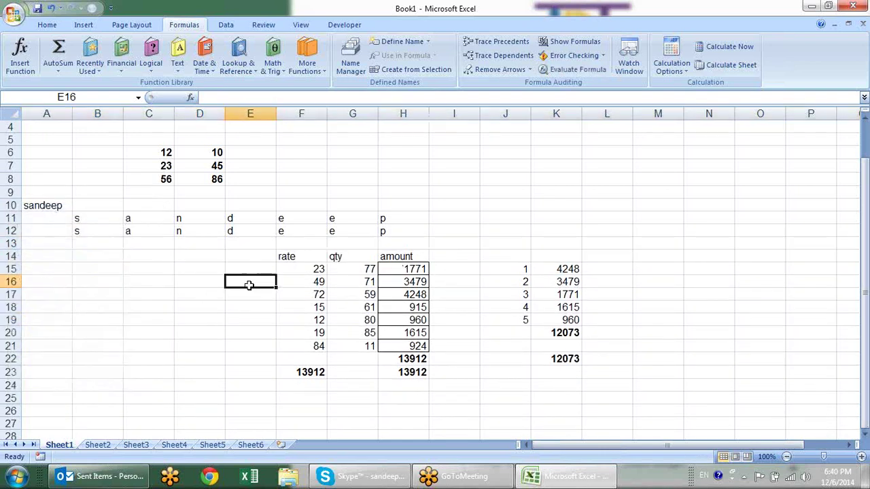
left_click(85, 243)
type("=")
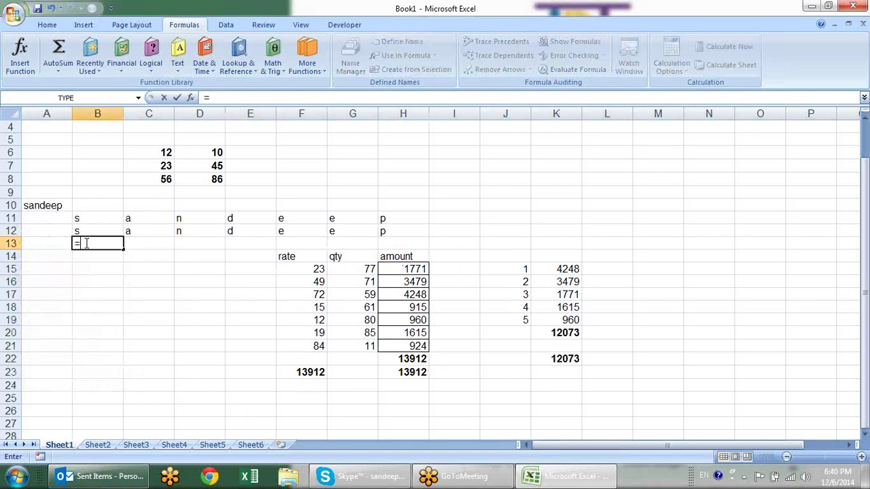
type("mid")
key("Tab")
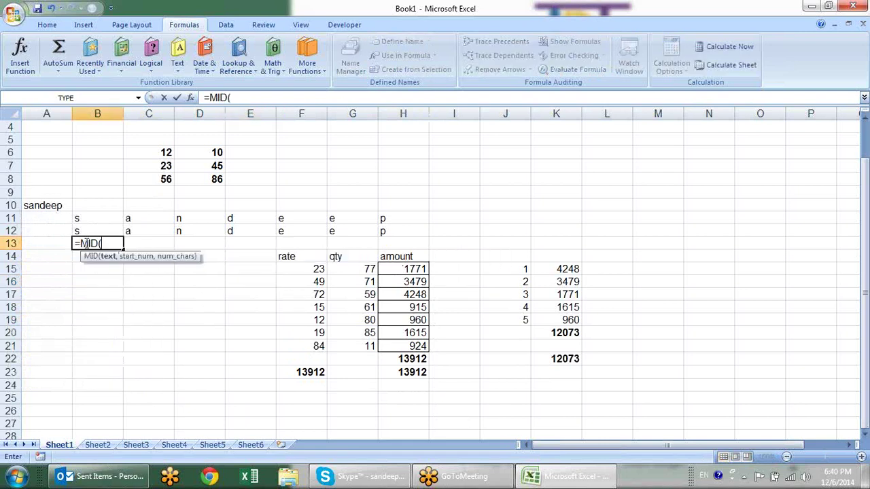
left_click(54, 202)
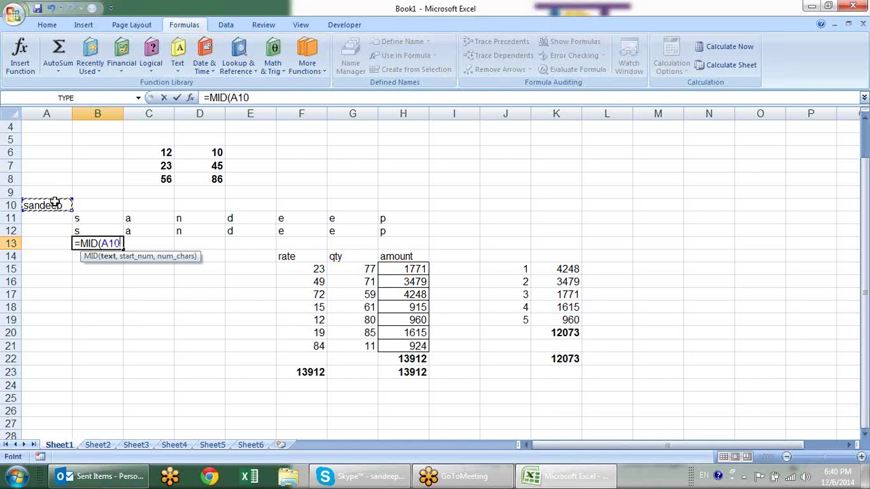
type(",")
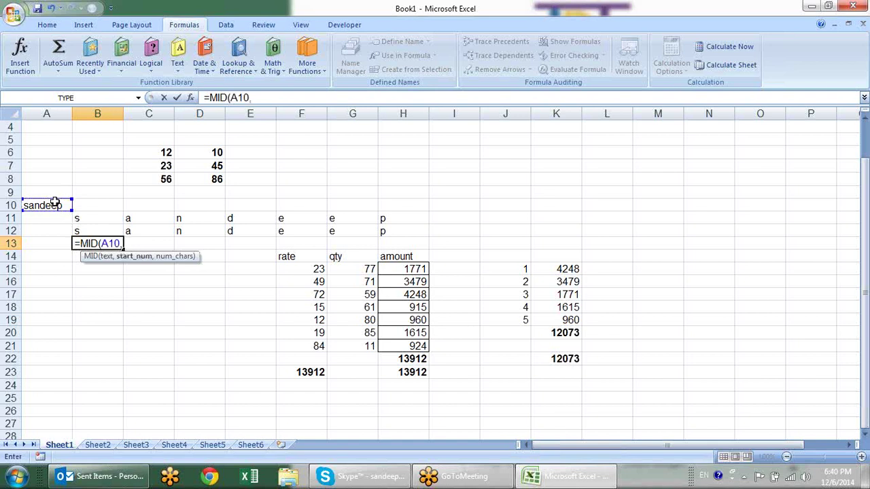
type(",1)")
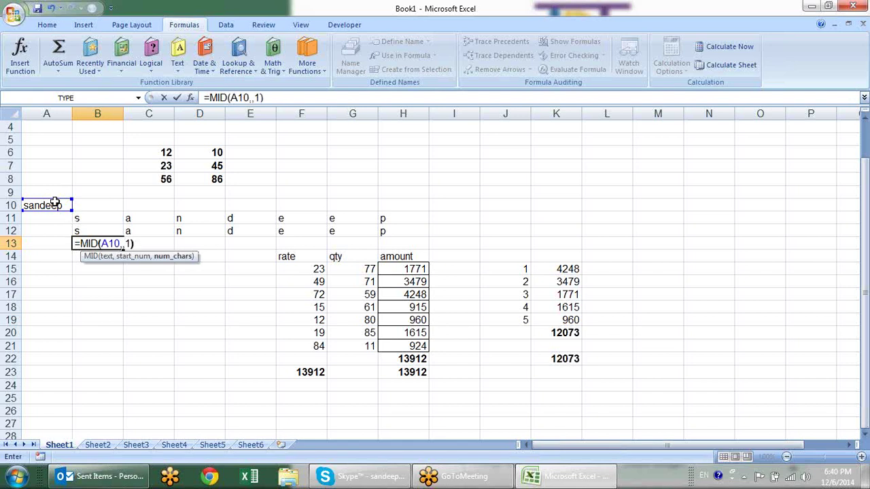
Fill MID's position argument with ROW containing "1:".
left_click(124, 244)
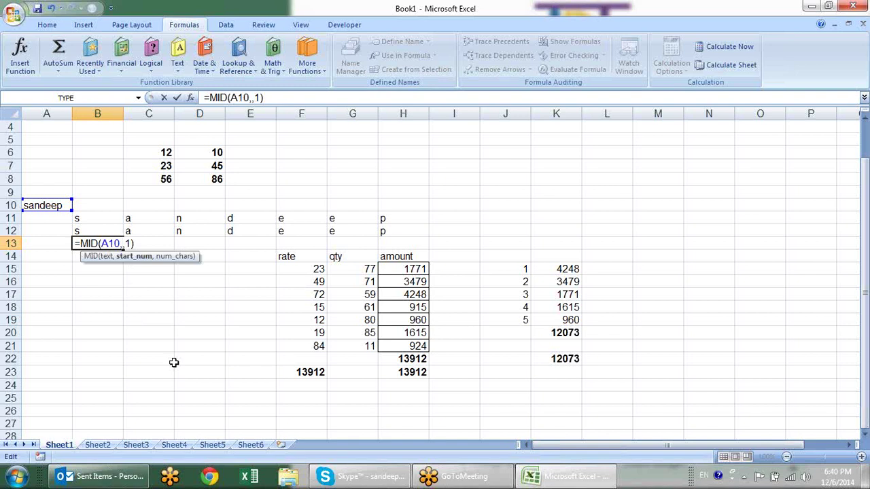
type("row")
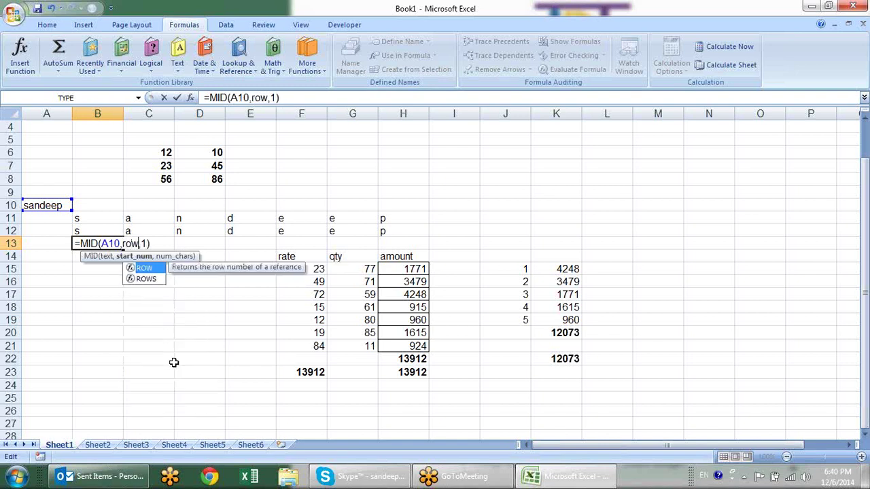
key("Tab")
type(")")
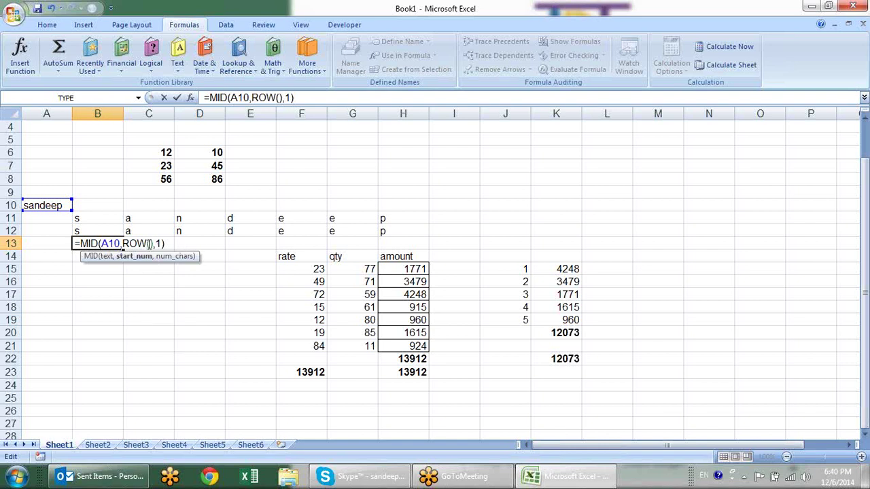
left_click(149, 243)
type("1:")
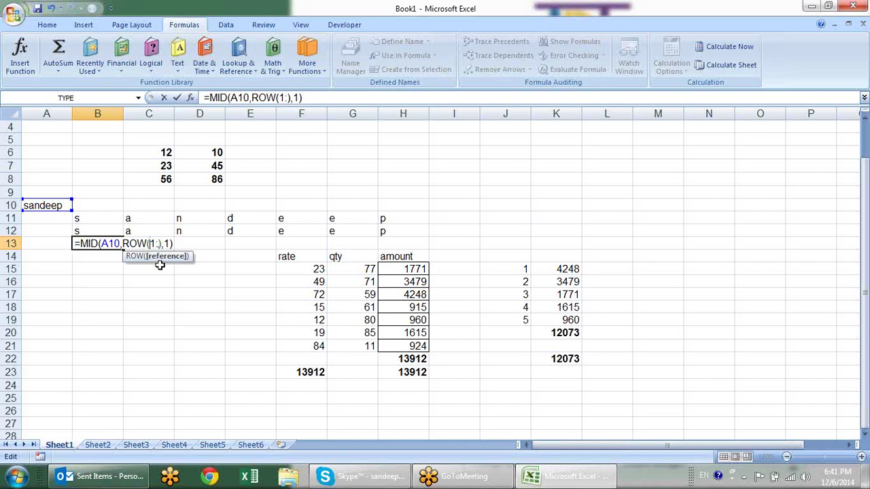
Complete the position as ROW(INDIRECT("1:"&LEN(A10))) and enter the formula.
type("in")
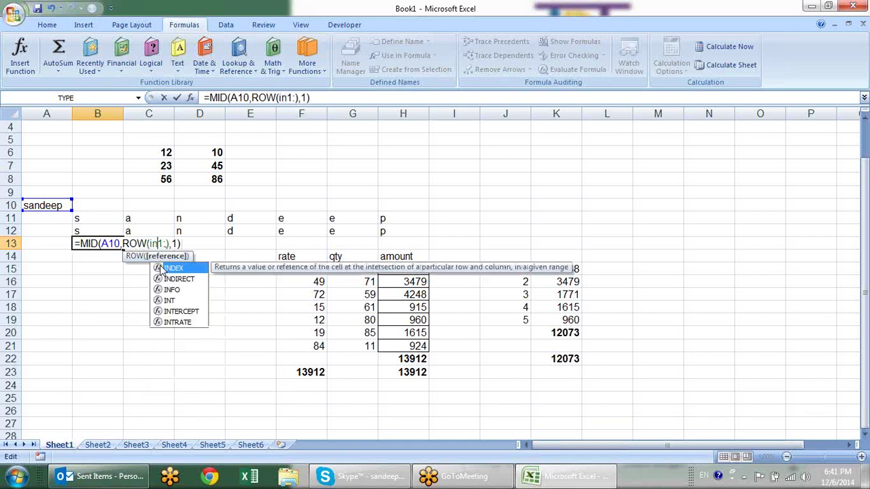
key("Down")
key("Tab")
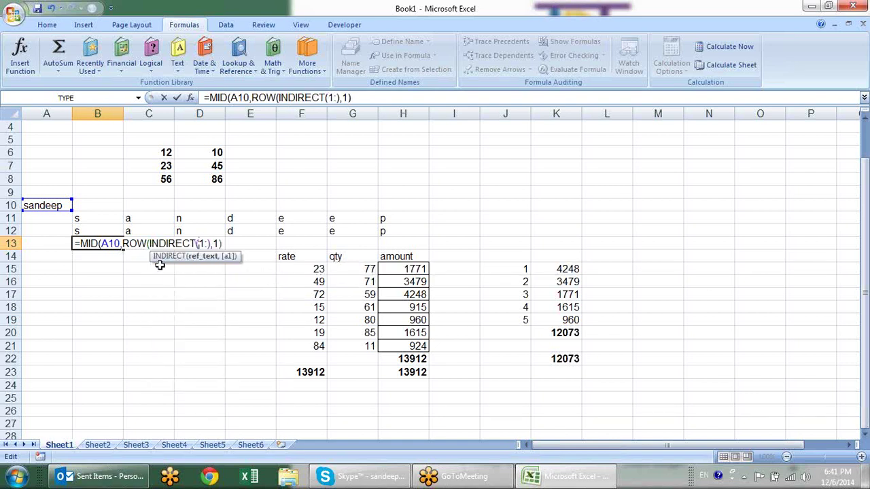
type("\"")
key("Right")
key("Right")
type("\"&")
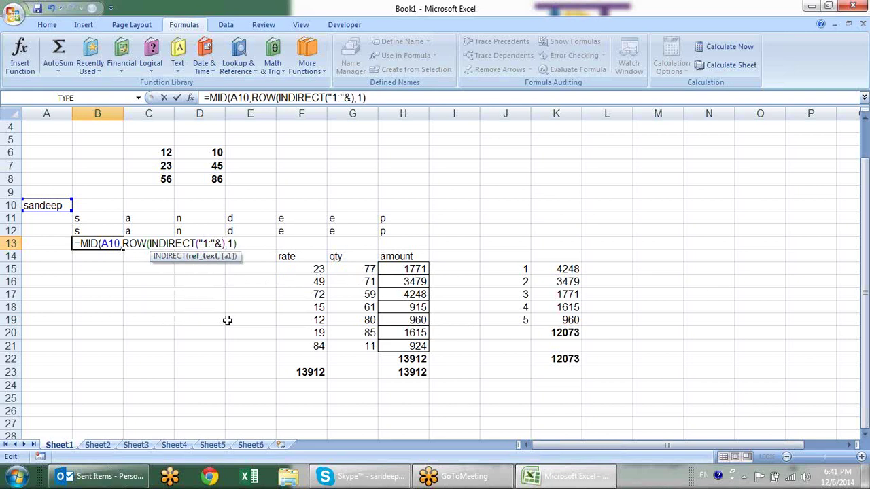
type("LEN")
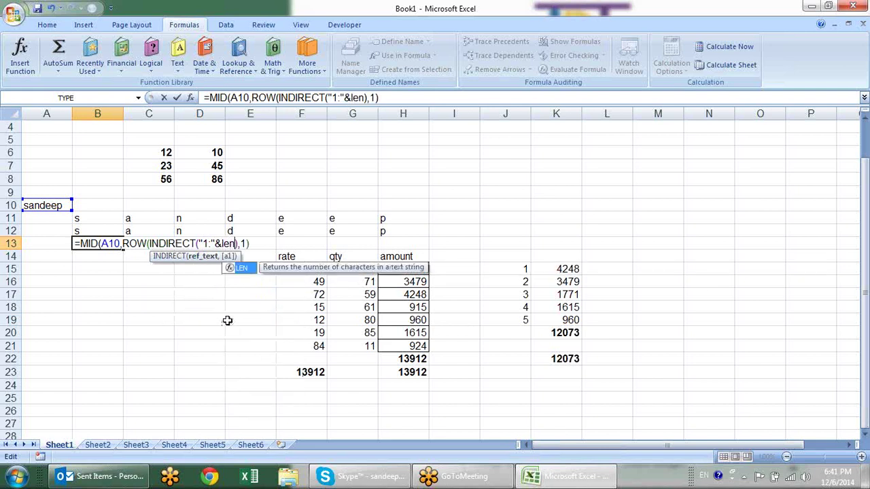
type("(")
left_click(63, 205)
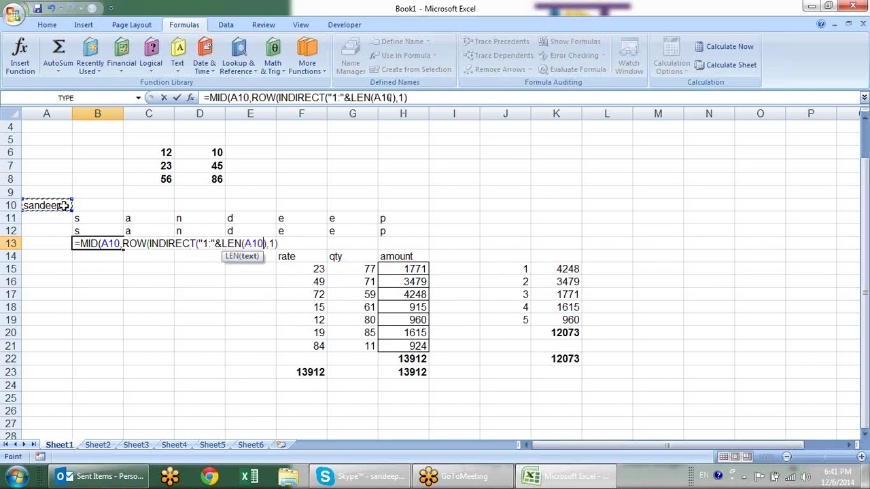
type("))")
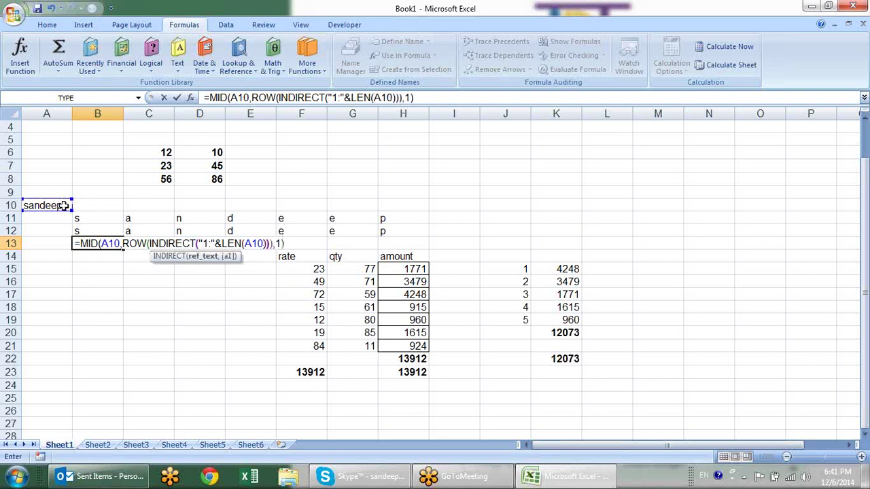
key("Right")
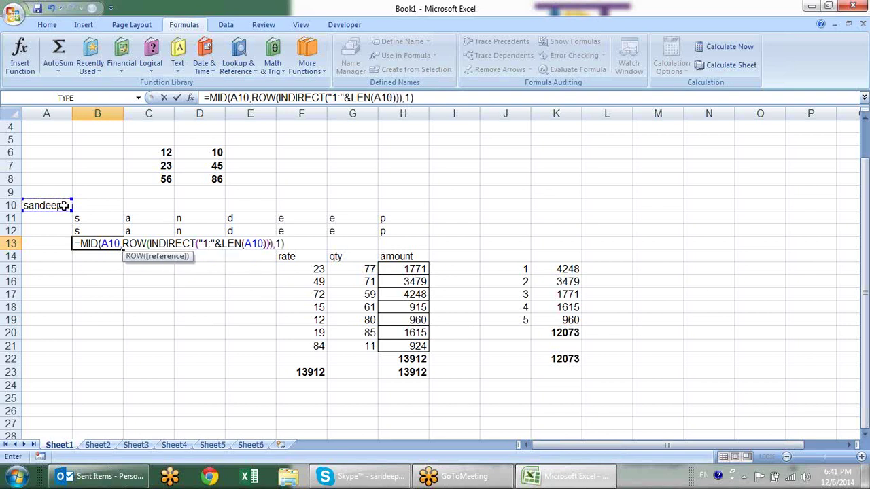
key("Return")
Enter the B13 formula as an array across B13:H13, with every cell showing s.
key("Up")
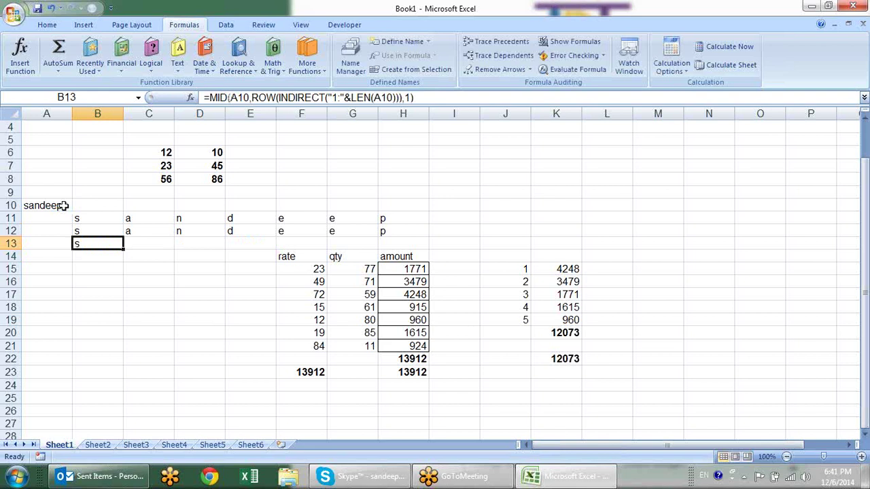
key("shift+Right")
key("shift+Right")
key("shift+Right")
key("shift+Right")
key("shift+Right")
key("shift+Right")
key("F2")
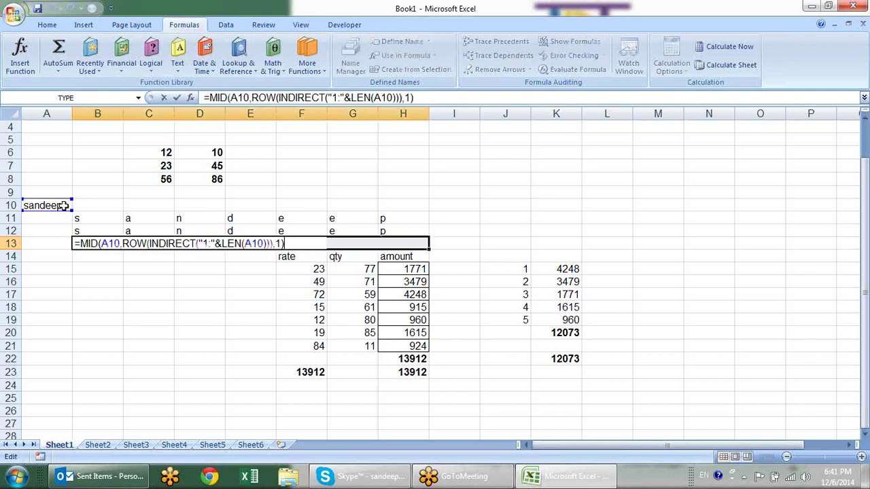
key("ctrl+shift+Return")
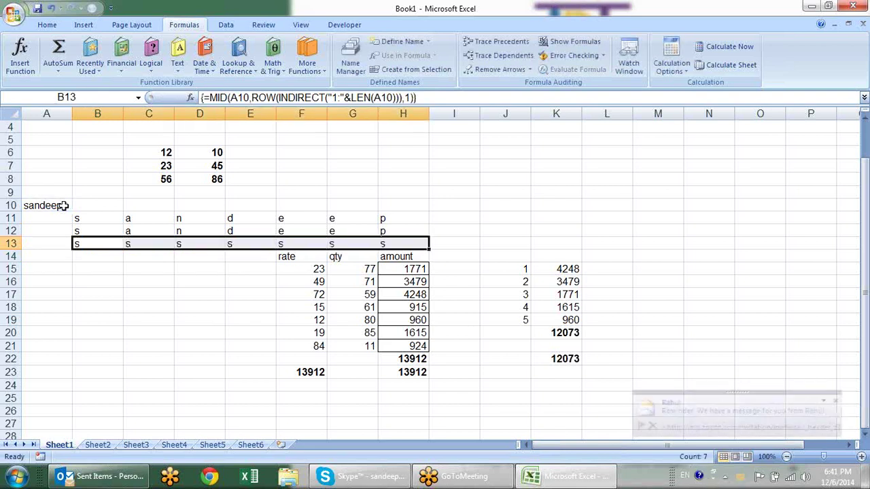
key("Down")
key("Up")
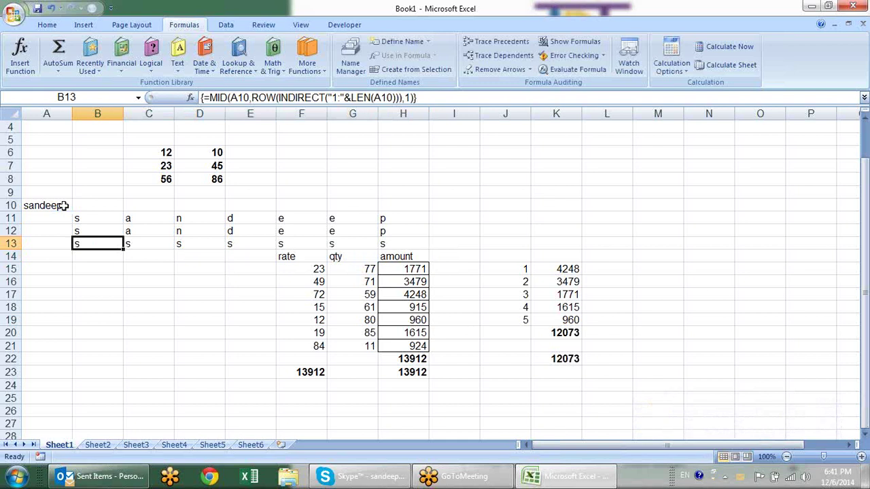
Replace ROW with COLUMN in B13's formula and re-enter it as an array across B13:H13.
key("Up")
key("Down")
key("F2")
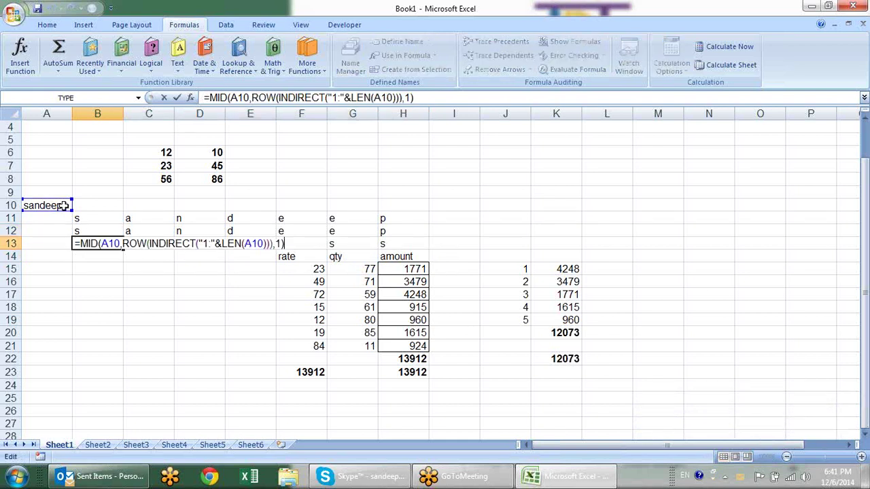
key("Left")
key("Left")
key("Left")
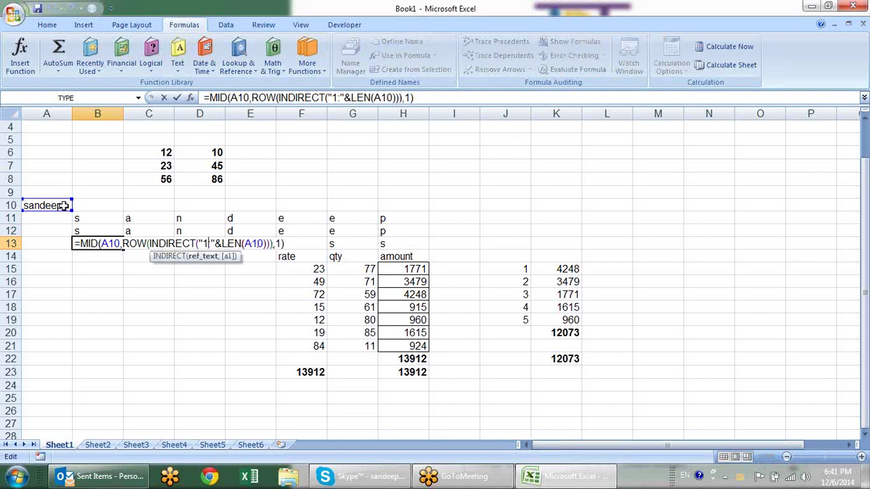
key("Left")
key("Left")
key("Left")
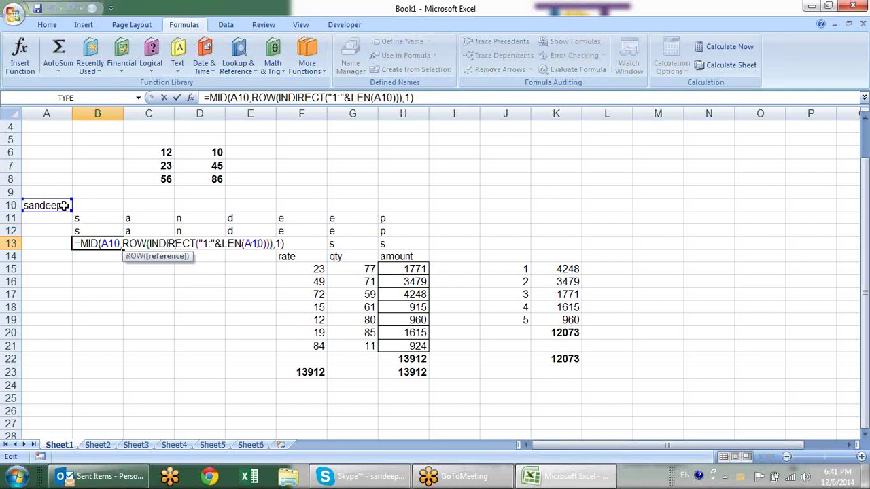
key("Left")
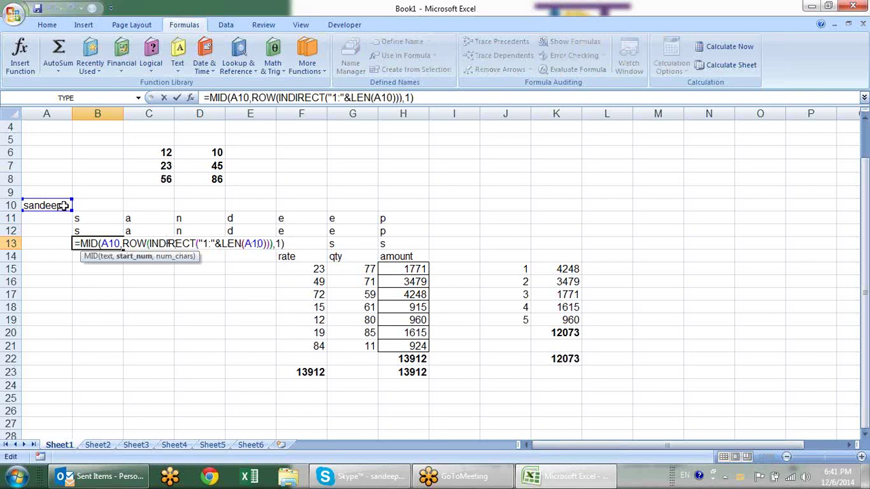
key("BackSpace")
key("BackSpace")
key("BackSpace")
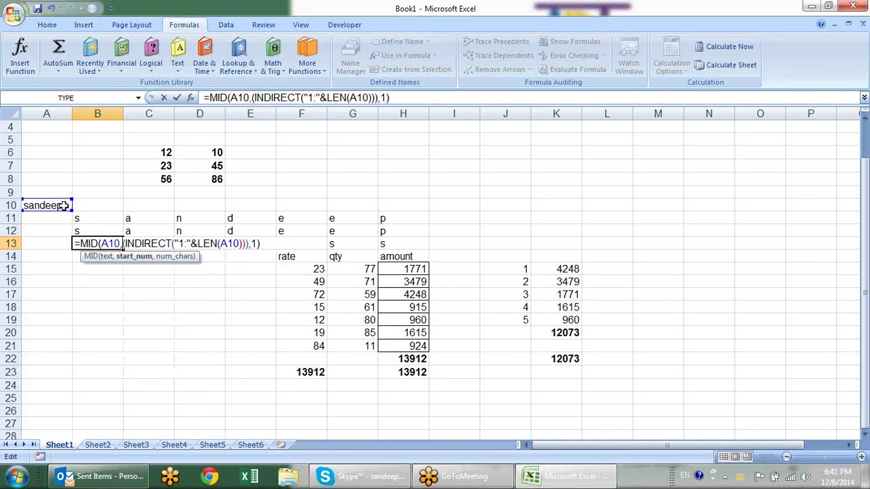
type("col")
key("Tab")
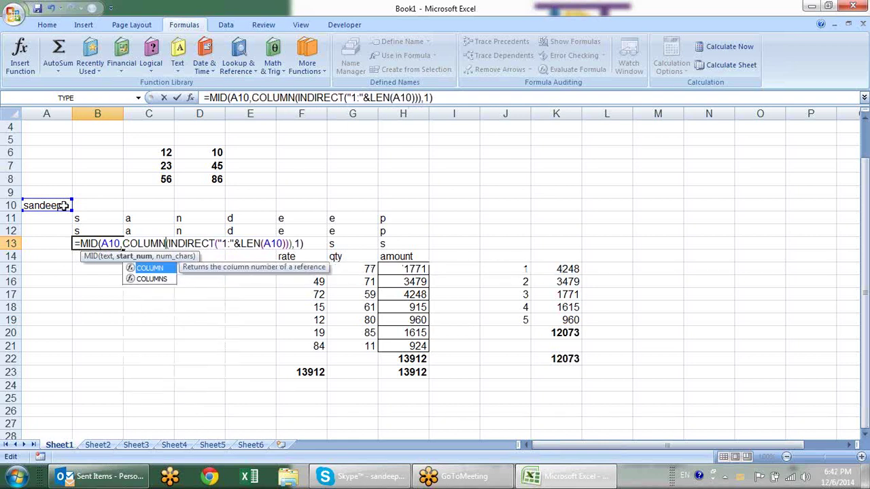
key("ctrl+shift+Return")
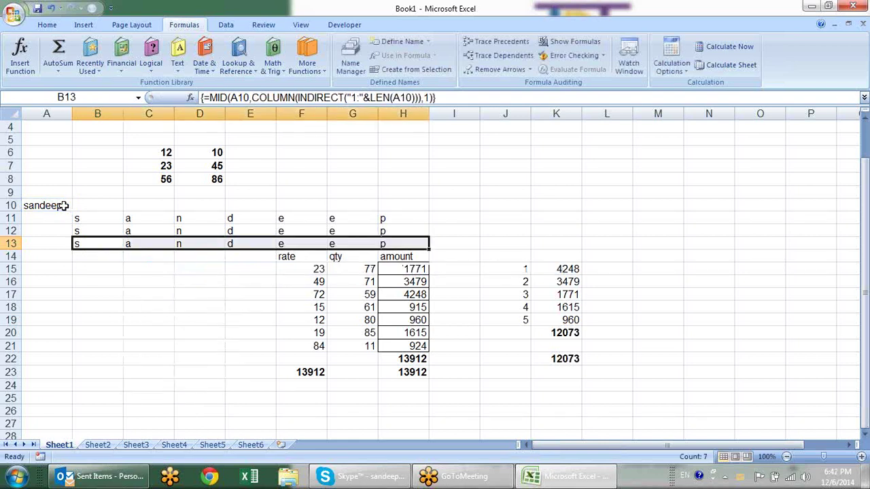
key("Down")
key("Down")
key("Up")
key("Up")
key("Down")
key("Down")
Enter =MID(A10,ROW(1:7),1) as an array formula over B15:B22.
key("shift+Down")
key("shift+Down")
key("shift+Down")
key("shift+Down")
key("shift+Down")
key("shift+Down")
key("shift+Down")
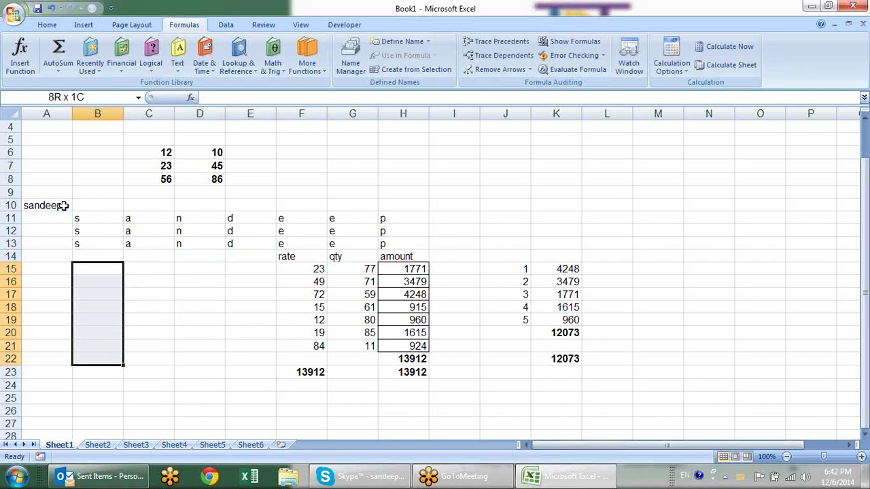
type("=")
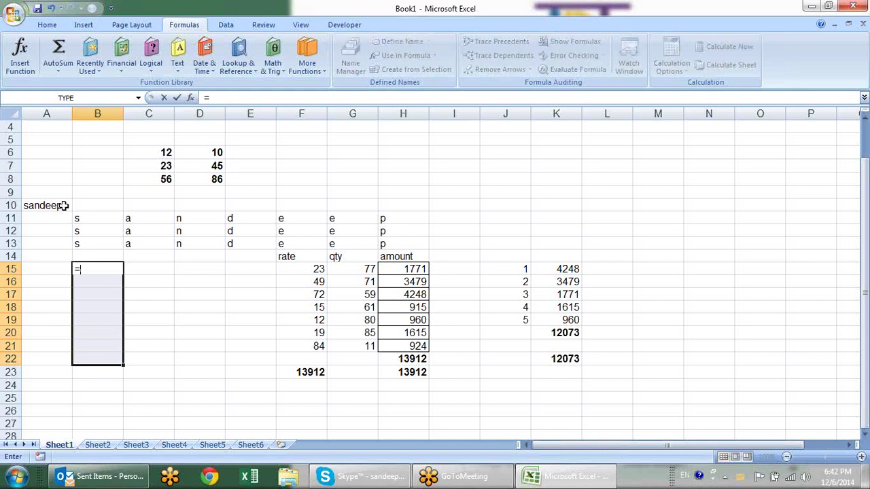
type("mid")
key("Tab")
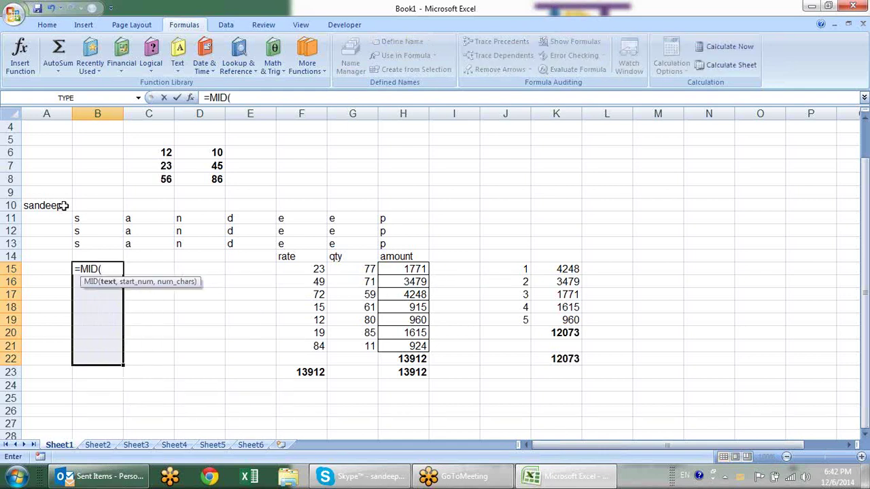
left_click(60, 205)
type(",row")
key("Tab")
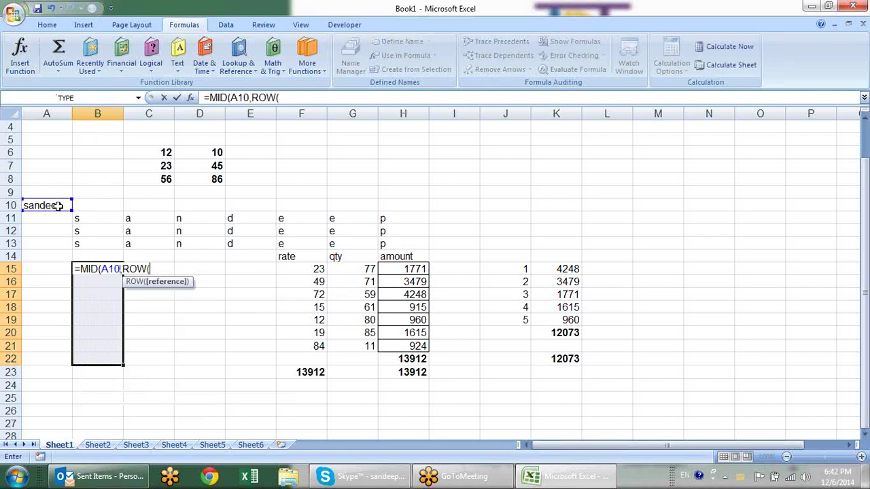
type("1:7),1)")
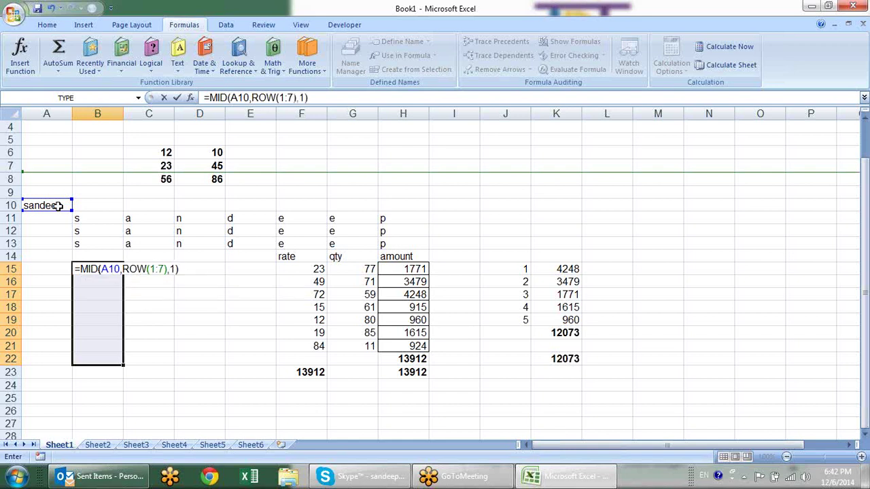
key("ctrl+shift+Return")
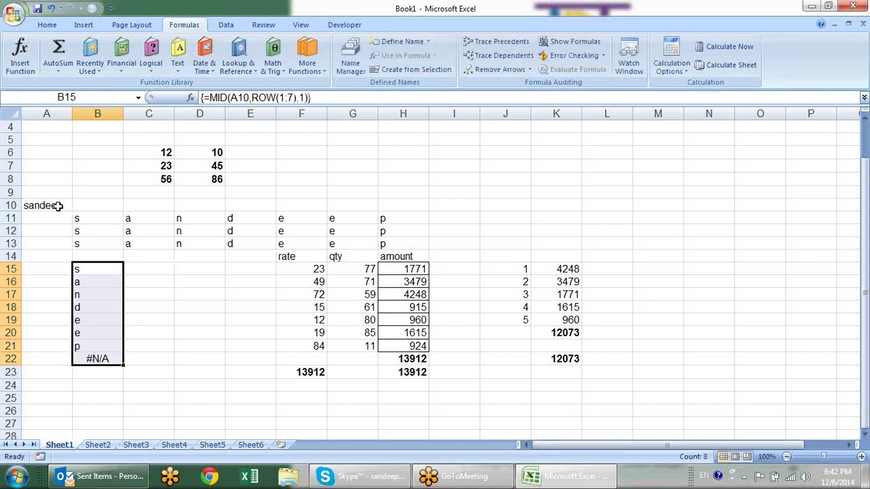
Inspect the new array formula in B15 and the neighbouring cells in rows 15–16.
key("Up")
key("Down")
key("shift+Right")
key("shift+Right")
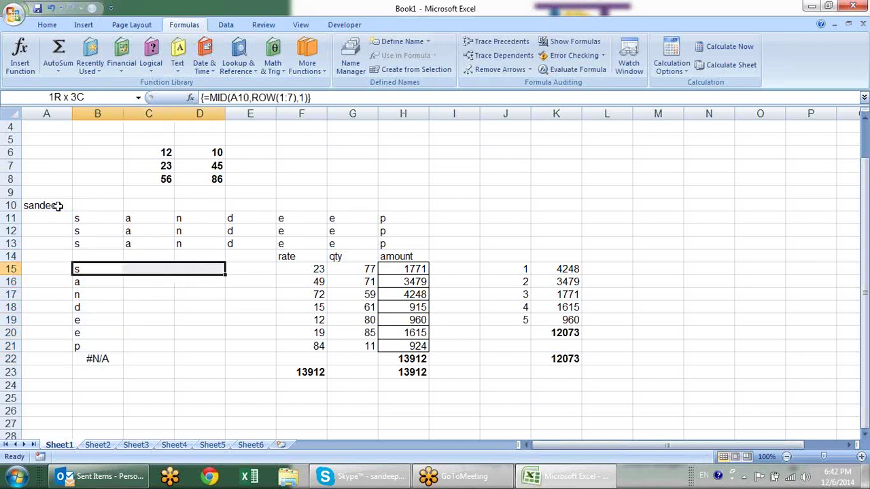
key("shift+Right")
key("shift+Right")
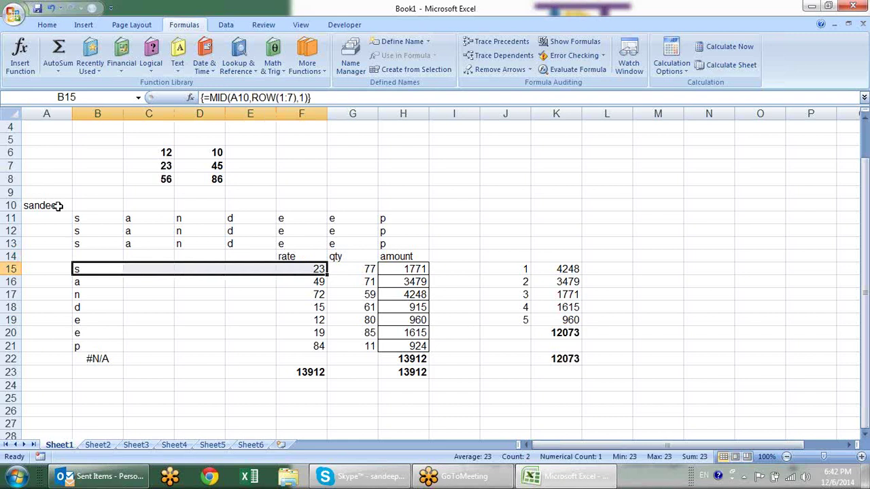
key("Left")
key("Right")
key("Right")
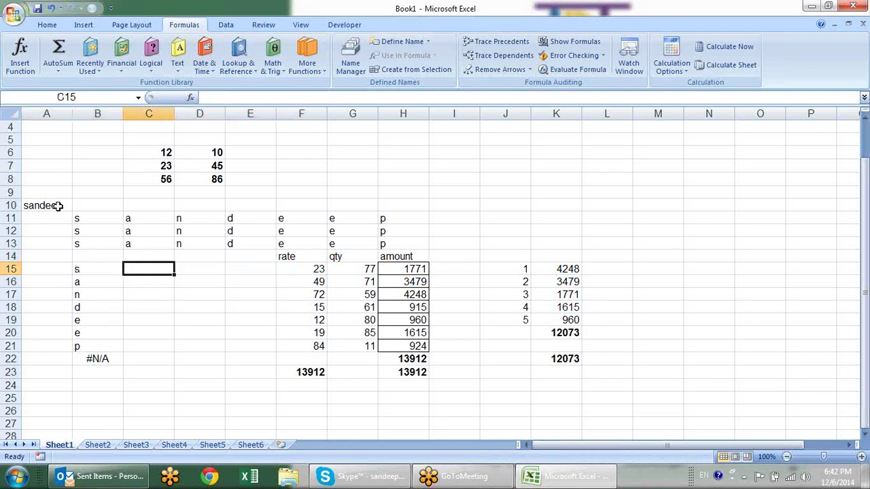
key("Left")
key("Up")
key("Down")
key("Down")
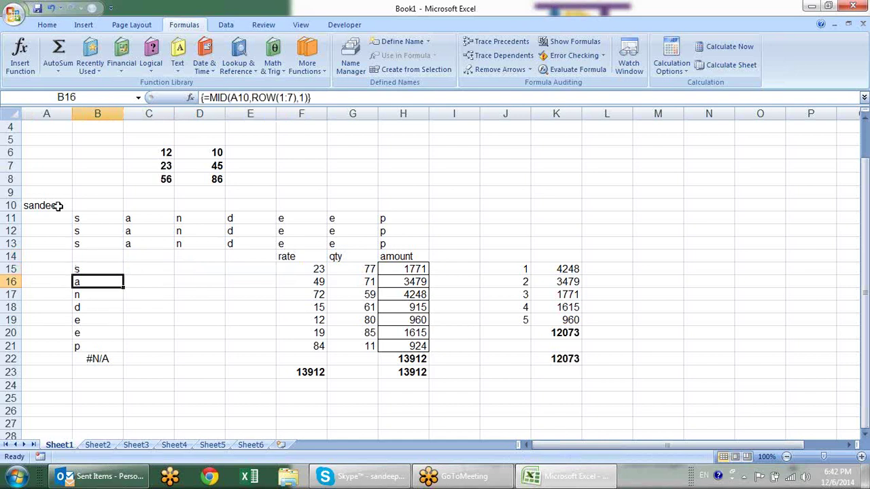
key("Right")
key("Right")
key("Up")
key("Down")
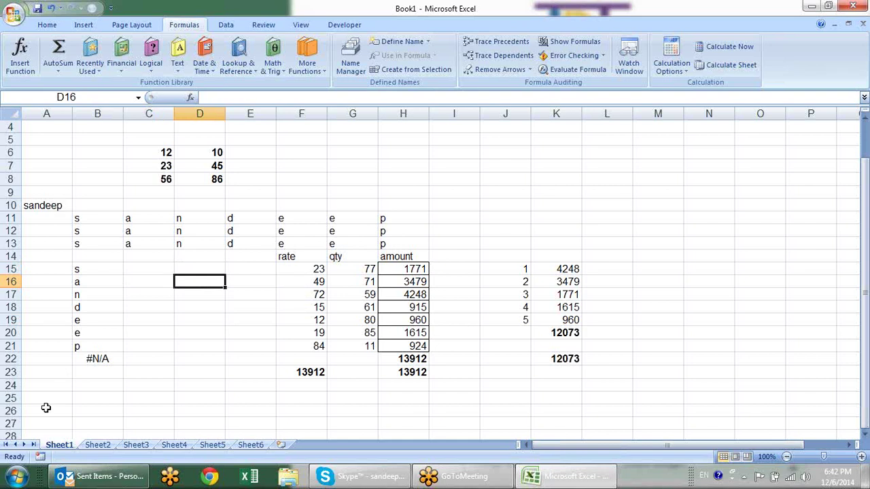
On Sheet2, enter the headers EID, Name, city and sales in A1:D1.
left_click(99, 446)
type("EID")
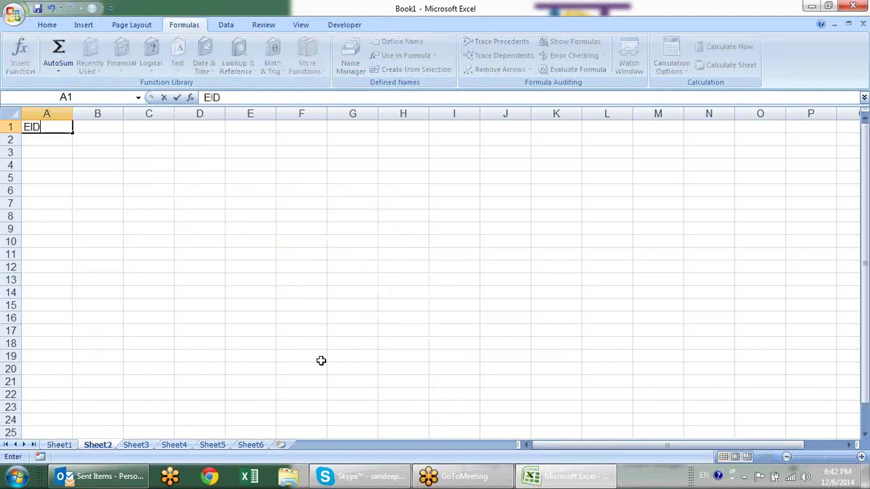
key("Tab")
type("Name")
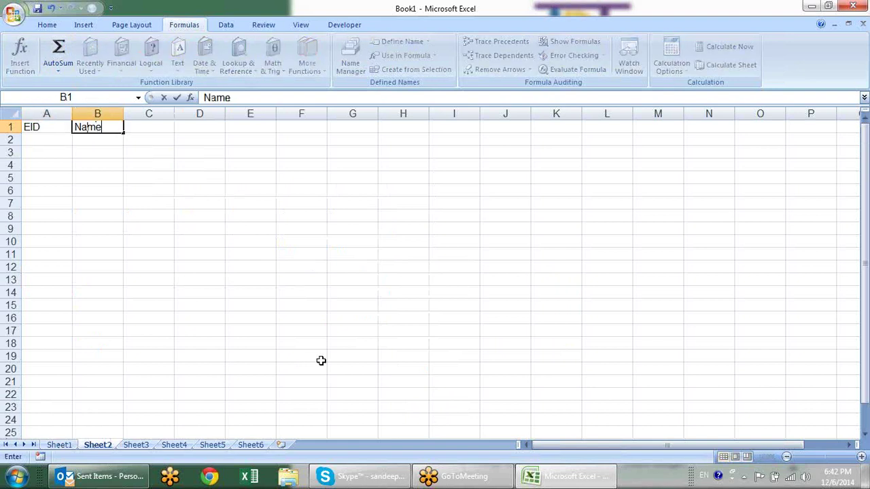
key("Tab")
type("city")
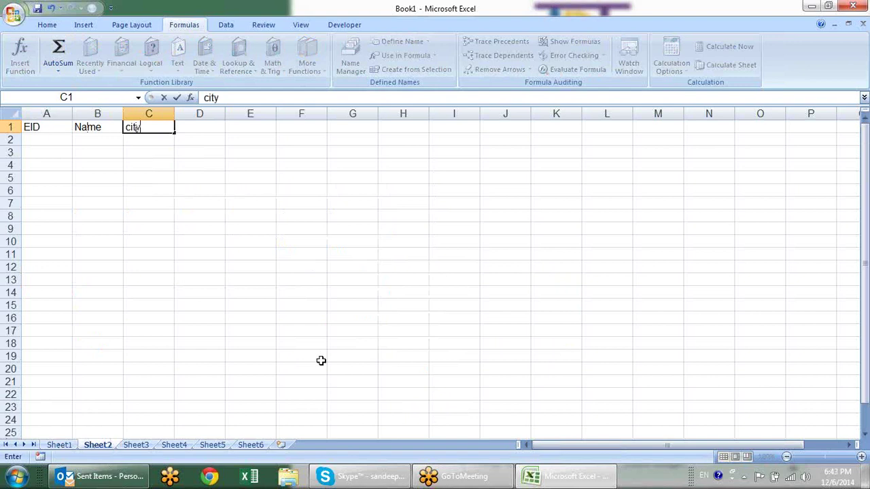
key("Tab")
type("sales")
key("Return")
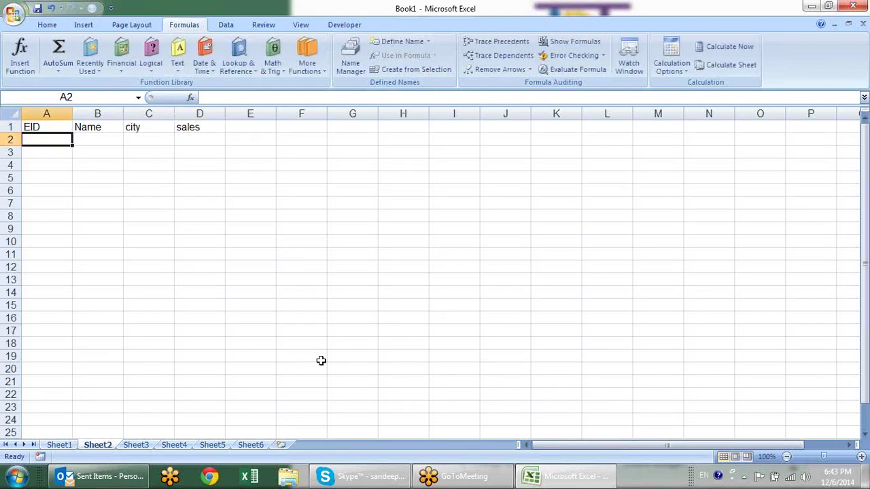
Enter E001 in A2 and fill the IDs down to E011 in row 12.
type("E001")
key("Return")
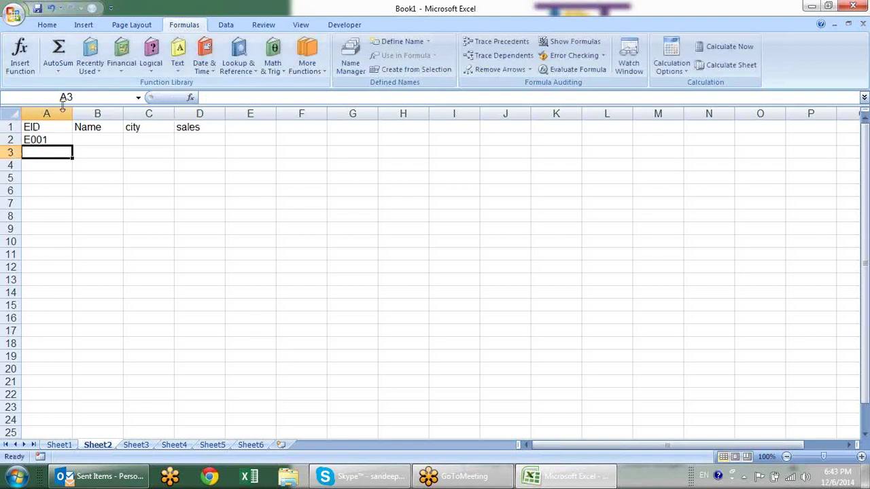
left_click(60, 139)
left_click_drag(72, 144, 72, 272)
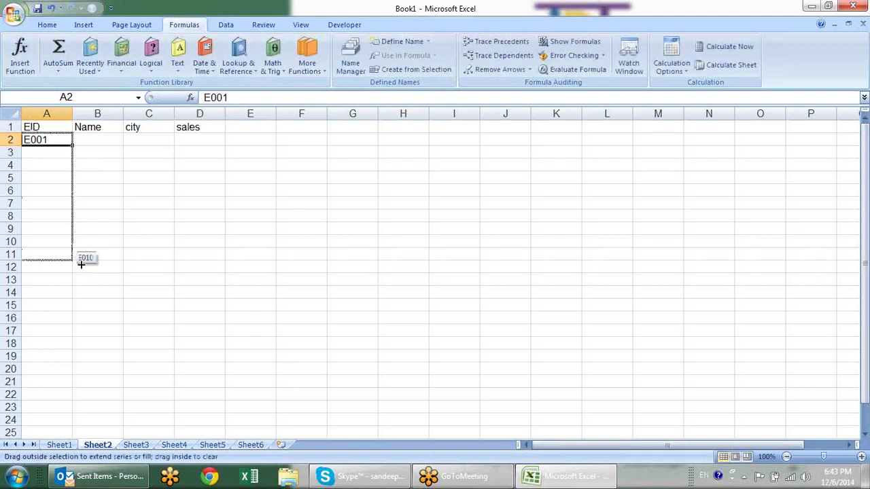
Enter a name in B2 and the city palwal in C2.
left_click(111, 144)
type("sandeep")
key("Return")
key("Up")
key("Right")
type("palw")
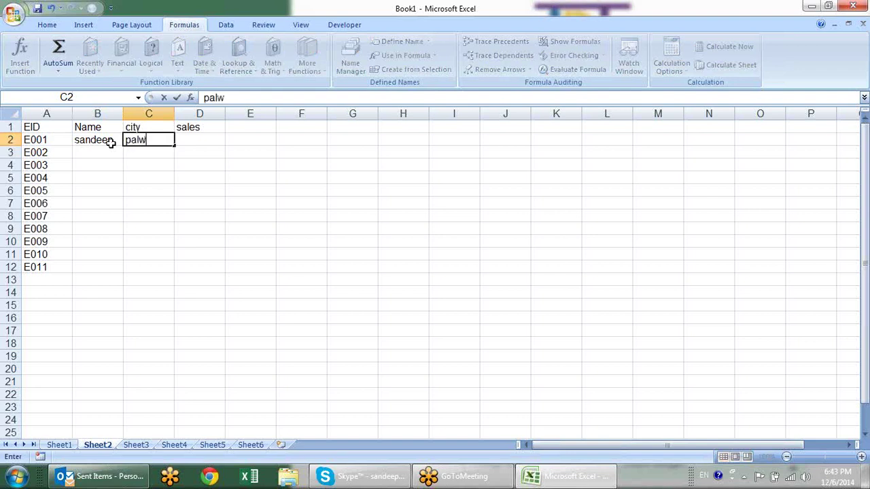
type("al")
key("Tab")
Put =RANDBETWEEN(10,90) in D2 as the sales value and select the B2:D2 record.
type("=ran")
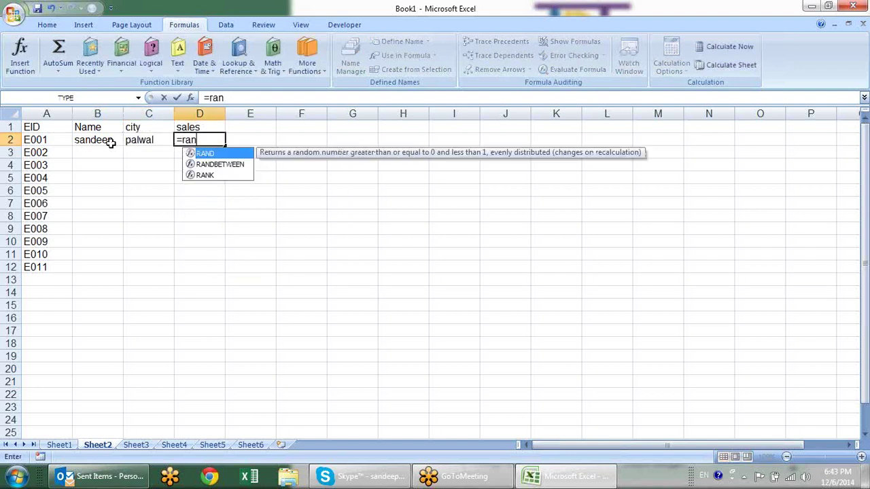
key("Down")
key("Tab")
type("10,90)")
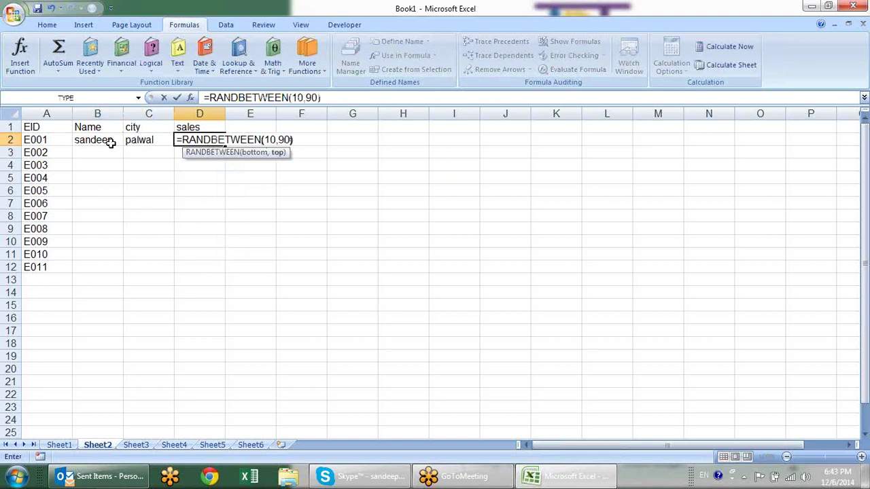
key("Return")
key("Left")
key("Up")
key("Left")
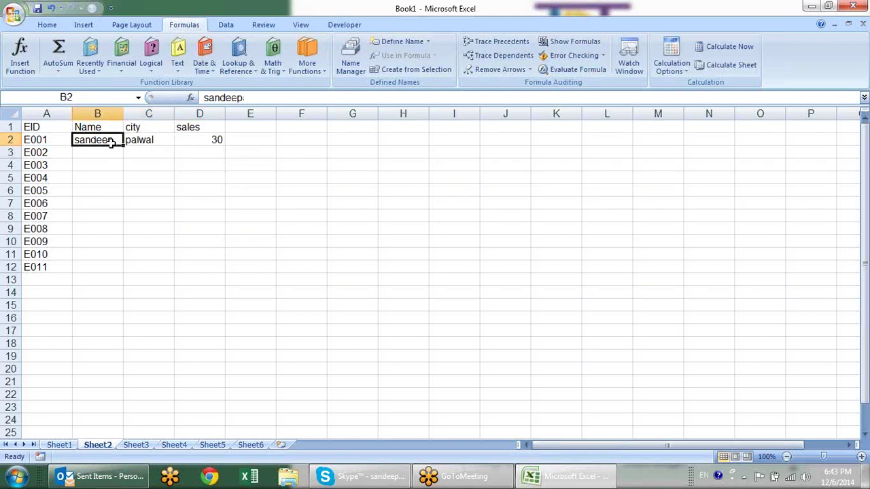
key("shift+Right")
key("shift+Right")
key("shift+Right")
key("shift+Left")
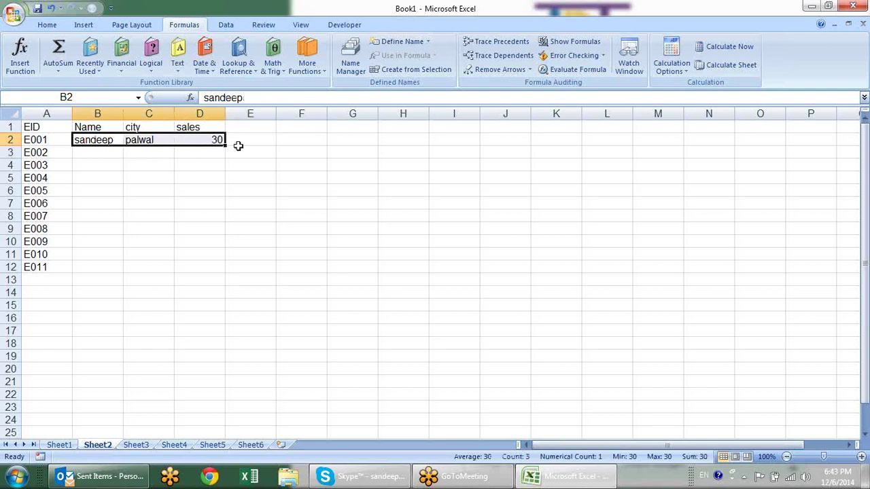
Fill names, cities and sales down to row 12 and paste them back as values.
left_click_drag(224, 144, 232, 273)
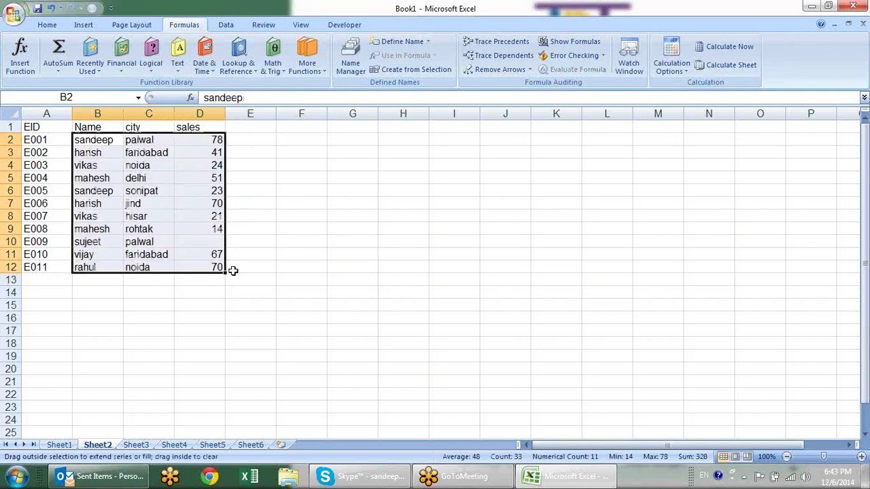
key("ctrl+c")
key("ctrl+alt+v")
key("v")
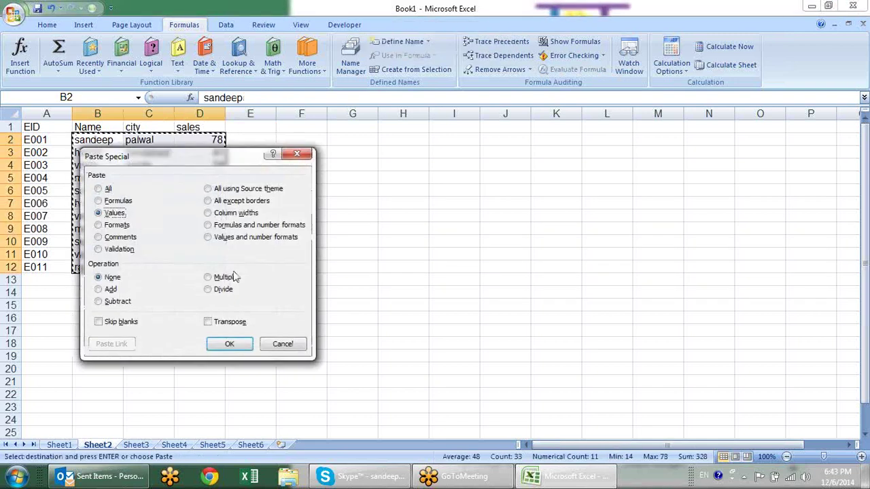
key("Return")
Copy the EID, Name, city, sales headers from A1:D1 to F1:I1.
key("Up")
key("Left")
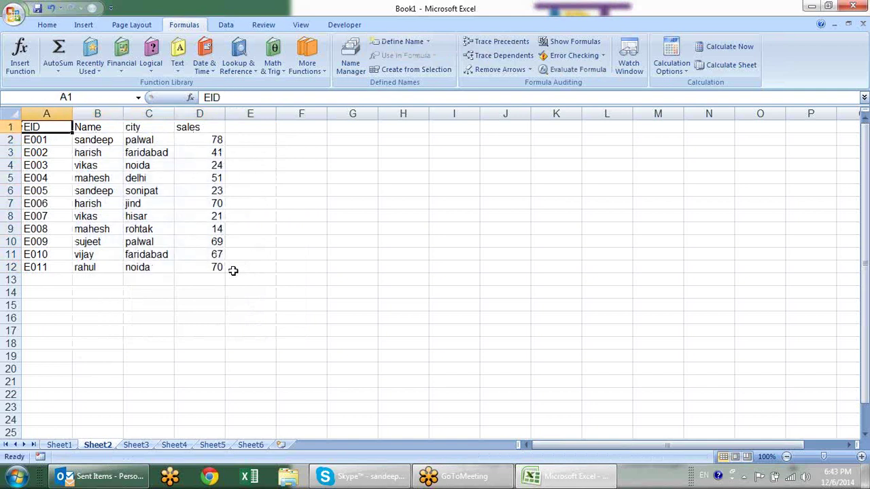
key("ctrl+shift+Right")
key("ctrl+c")
key("Right")
key("Right")
key("Right")
key("Right")
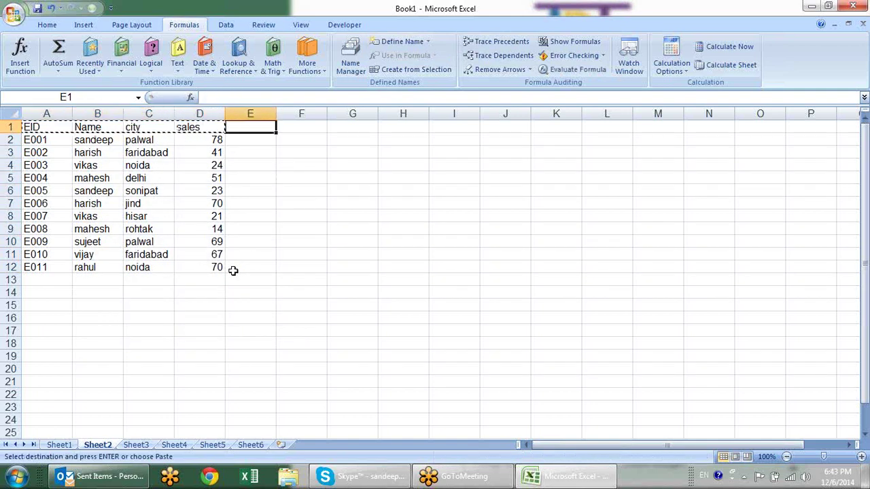
key("Right")
key("Return")
Copy IDs E001, E004, E008 and E010 into F2:F5.
key("Down")
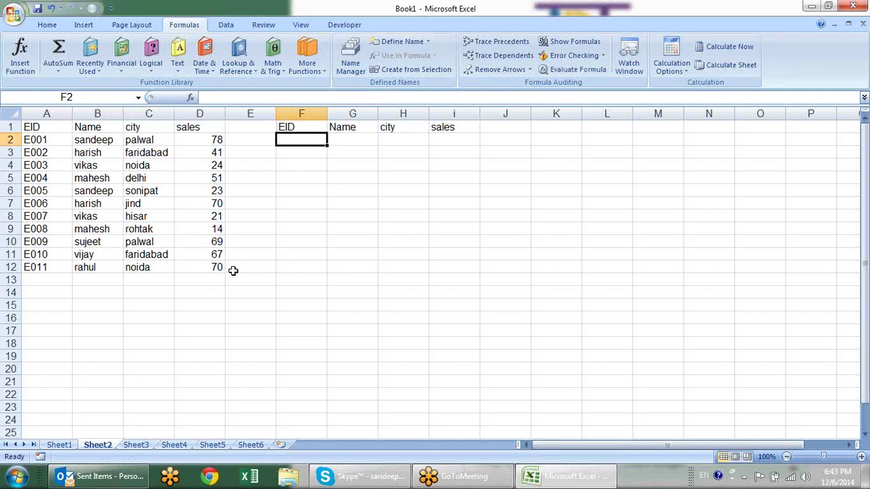
key("Left")
key("Left")
key("Left")
key("Left")
key("Left")
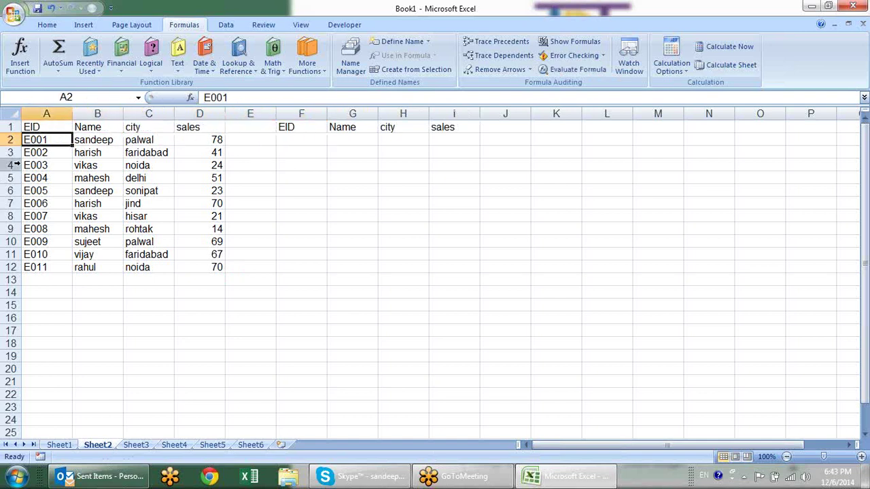
left_click(34, 178, "ctrl")
left_click(34, 229, "ctrl")
left_click(39, 255, "ctrl")
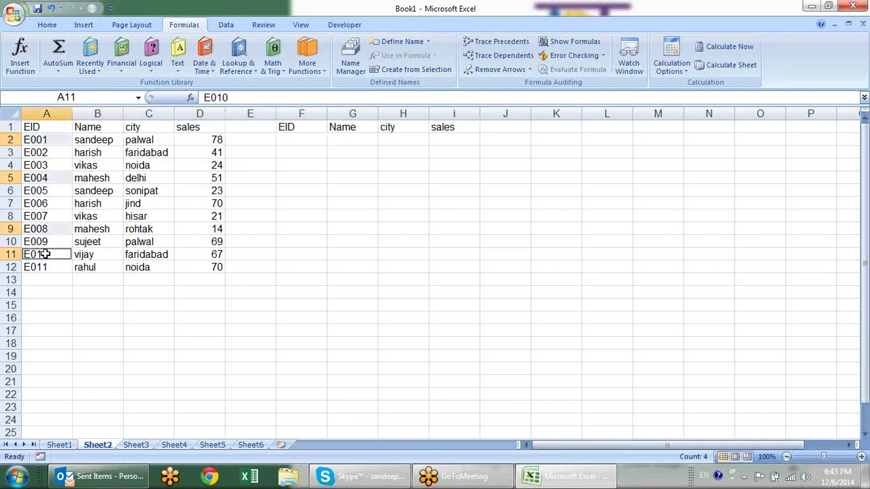
key("ctrl+c")
left_click(289, 141)
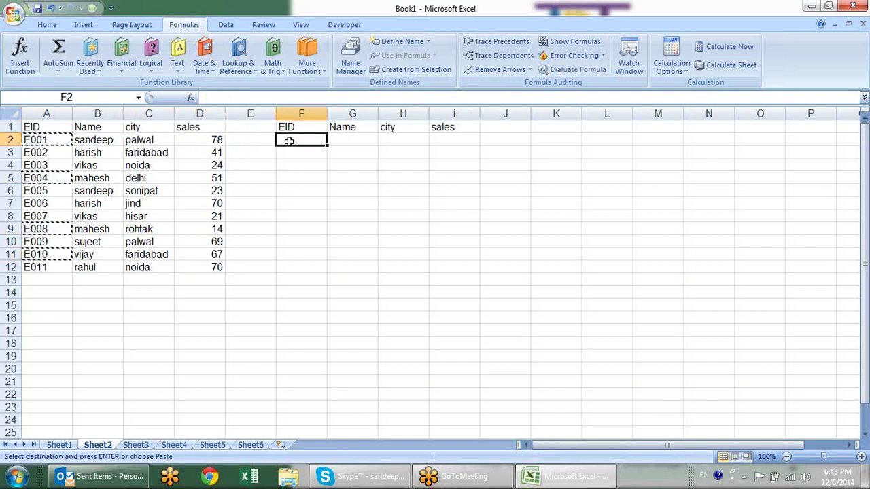
key("ctrl+v")
left_click(357, 138)
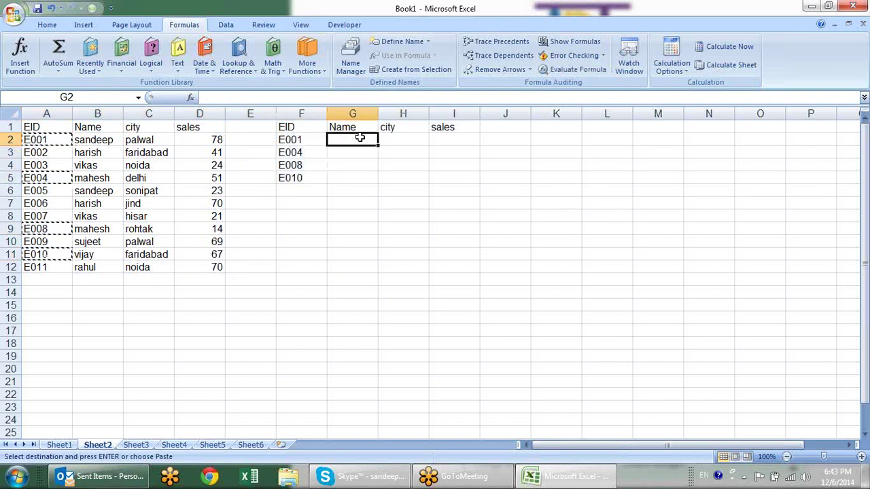
Write =VLOOKUP($F2,$A$1:$D$12,{2,3,4},0) in G2 to fetch E001's Name, city and sales.
type("=vlo")
key("Tab")
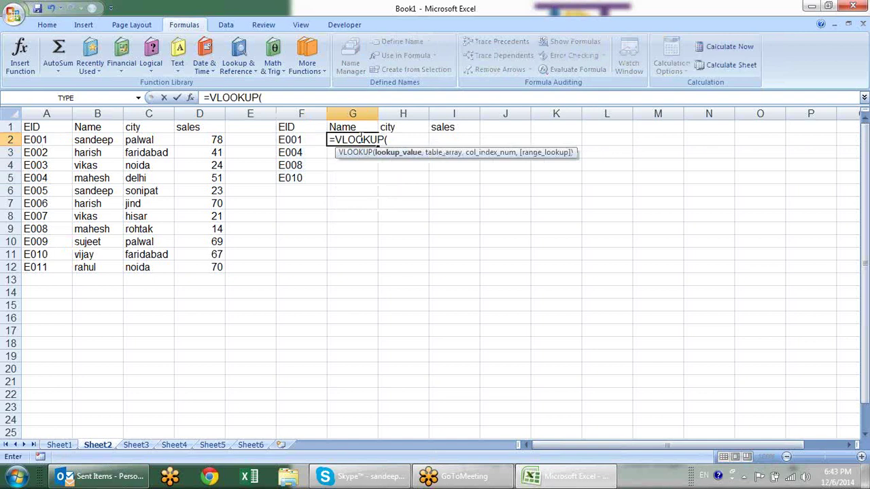
left_click(310, 139)
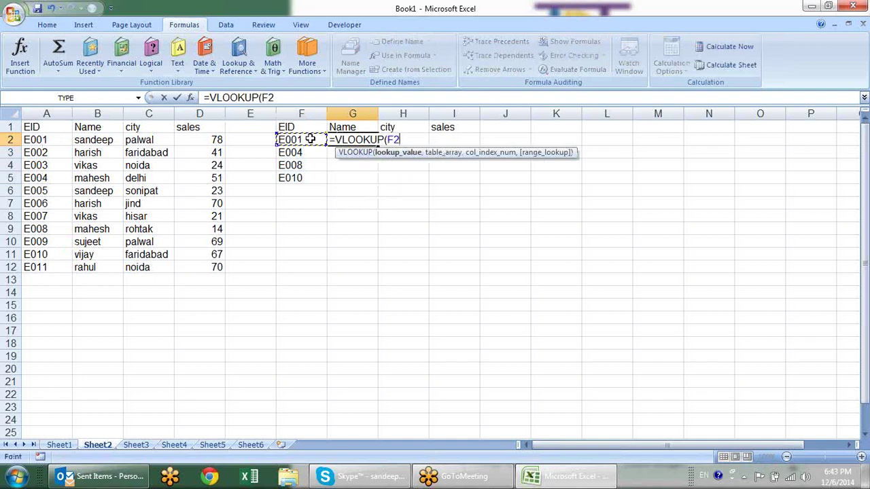
key("F4")
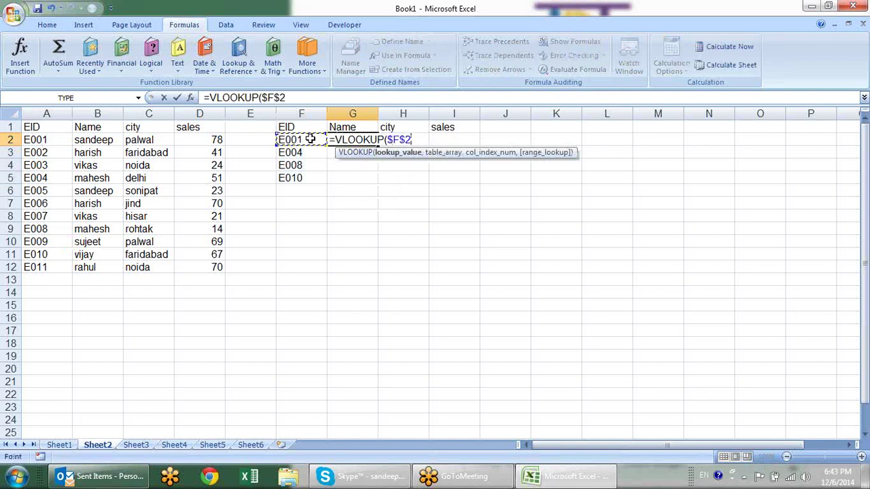
key("F4")
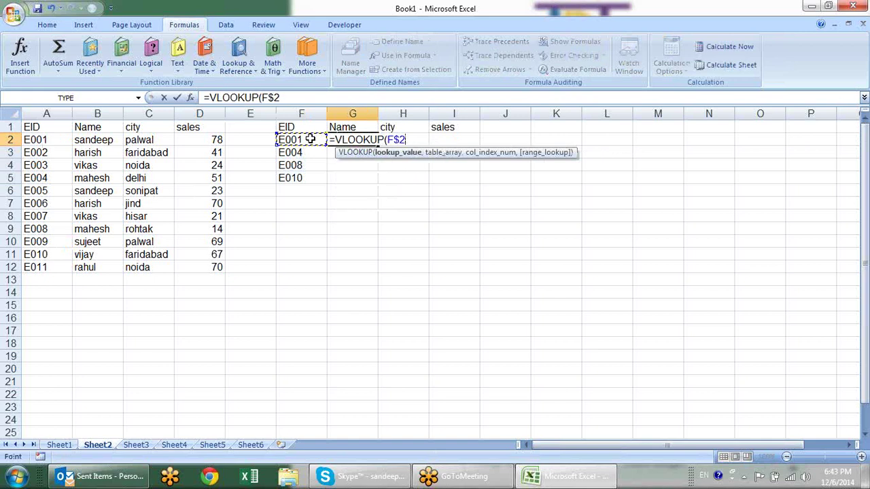
key("F4")
type(",")
left_click_drag(62, 128, 212, 274)
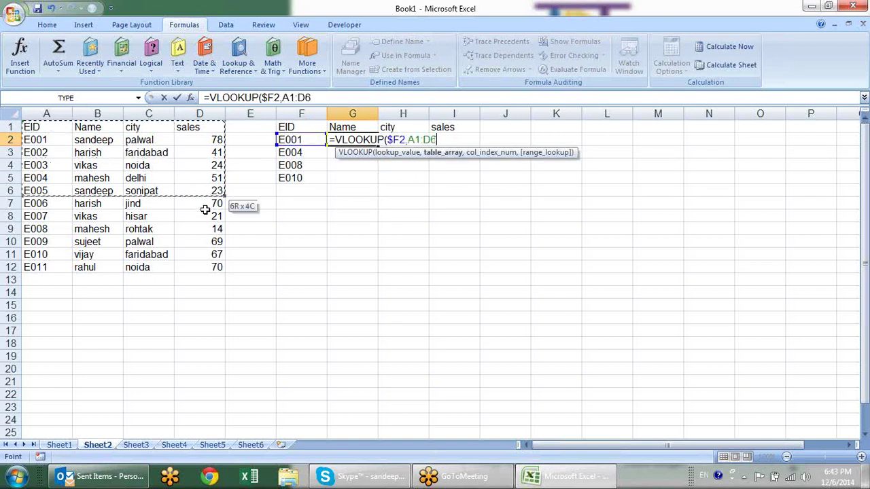
key("F4")
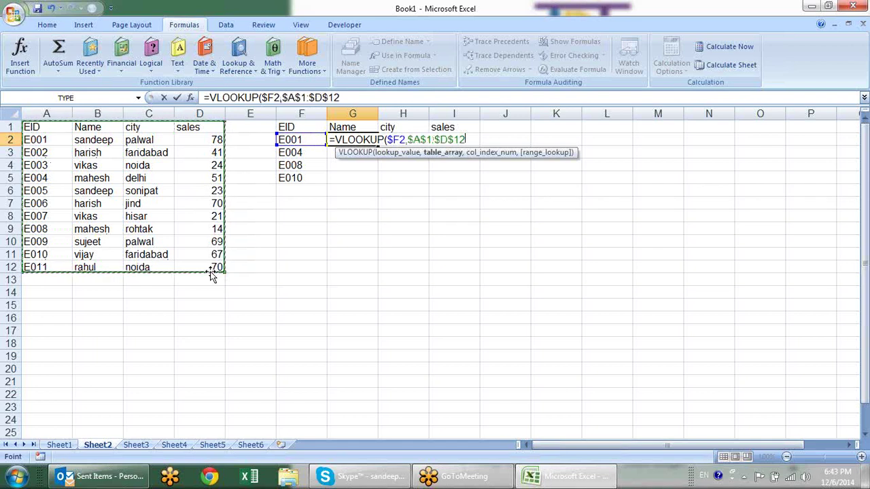
type(",")
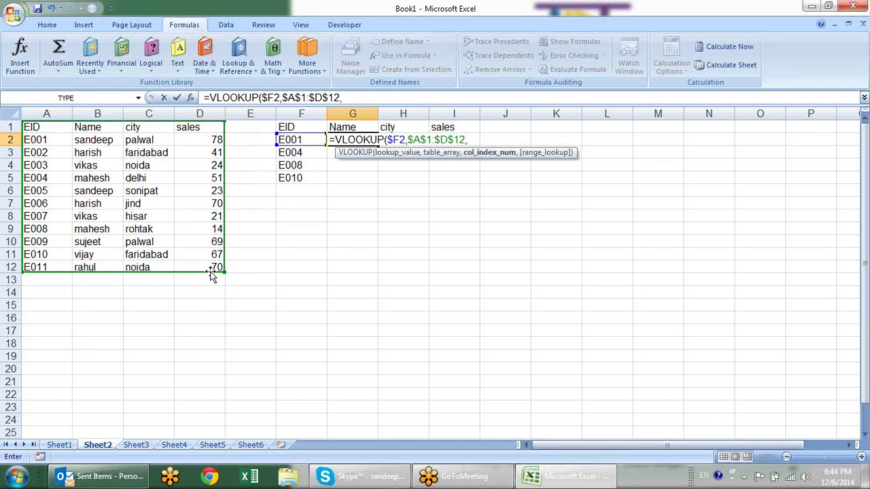
type("{")
type("2,")
type("3")
type(",4")
type("}")
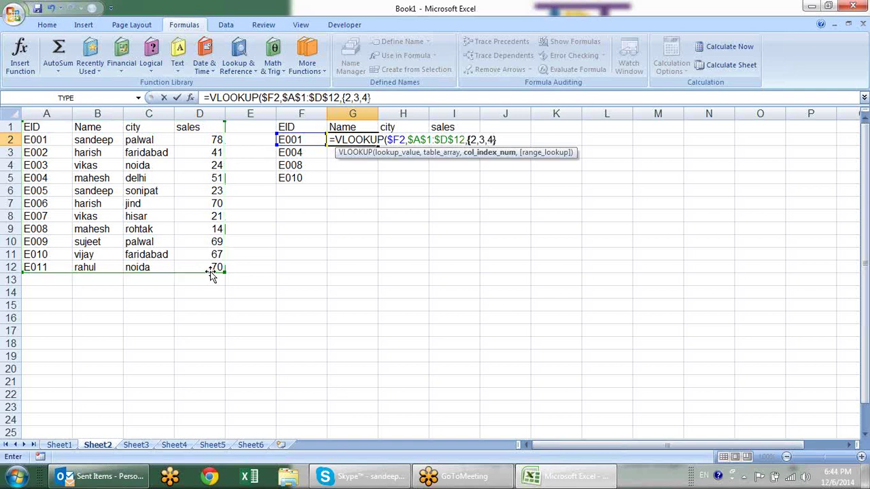
type(",0")
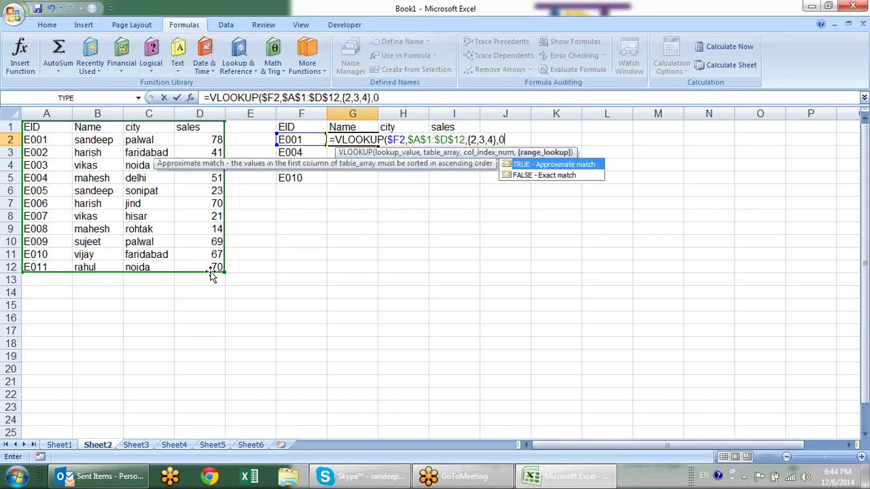
type(")")
key("Return")
Re-enter the VLOOKUP as an array formula across G2:I2 and fill it down to row 5.
key("Up")
key("shift+Right")
key("shift+Right")
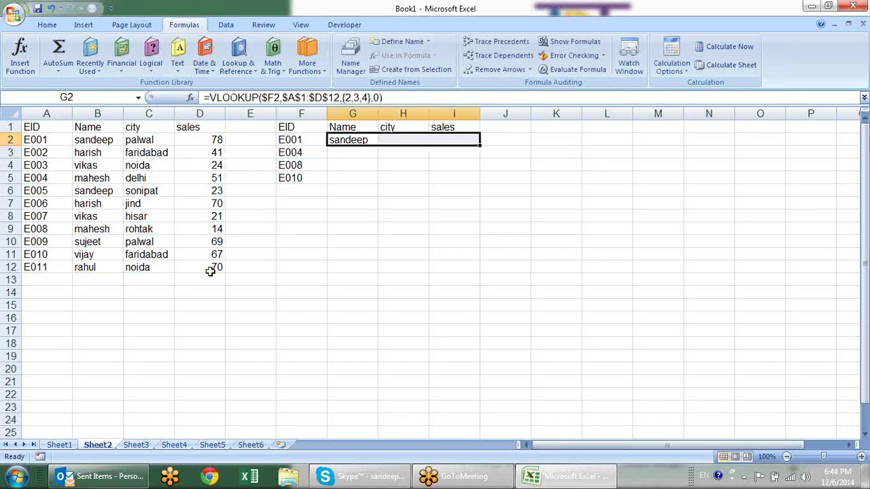
key("F2")
key("ctrl+shift+Return")
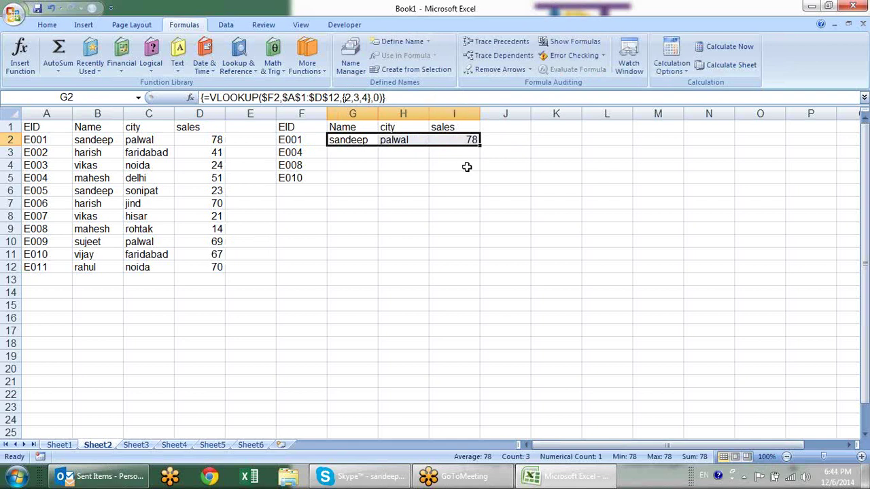
left_click_drag(480, 145, 481, 183)
left_click(508, 189)
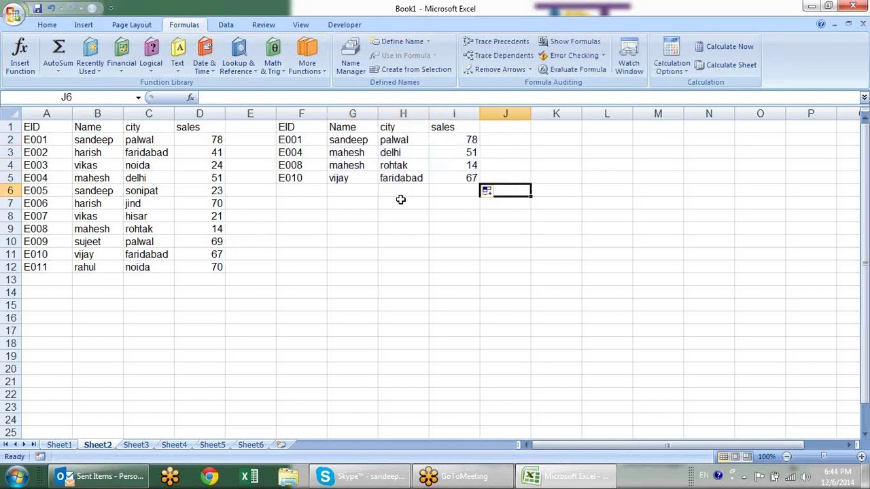
left_click(362, 140)
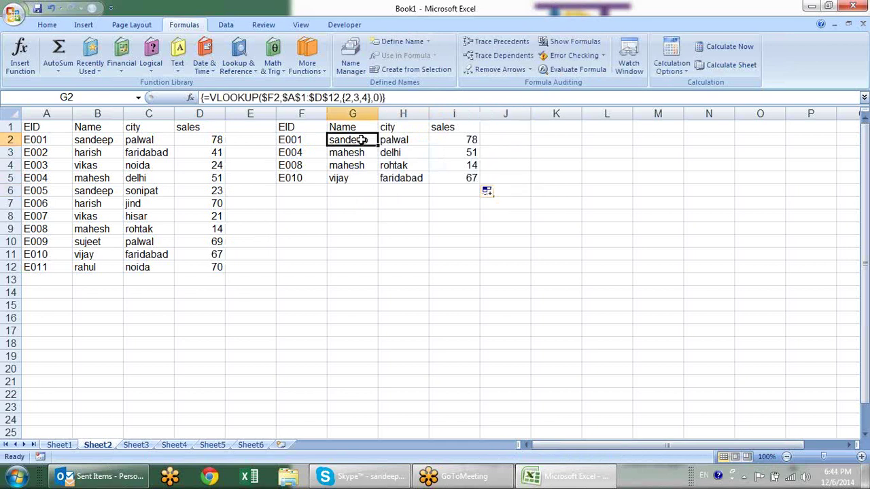
Try deleting part of the lookup array, dismiss the warning, and review the results.
key("Delete")
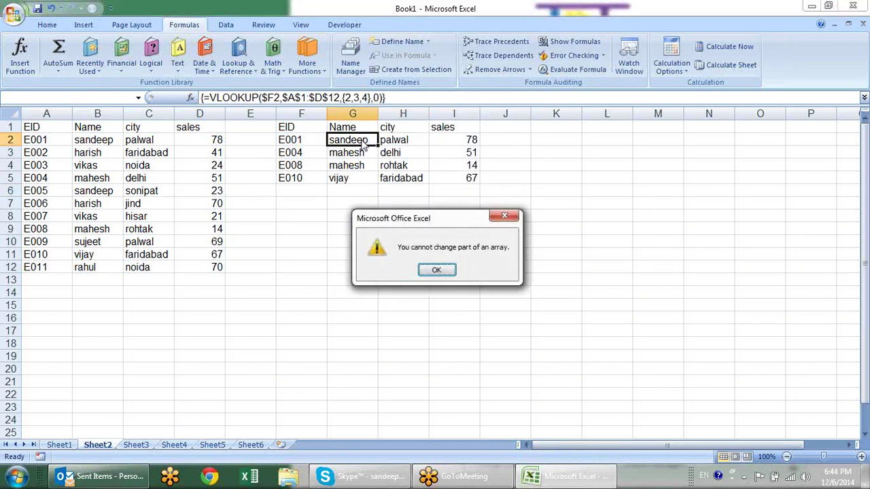
key("Return")
key("Down")
key("Down")
key("Down")
key("Up")
key("Up")
key("Up")
key("Right")
key("Left")
key("Down")
key("Down")
key("Down")
key("Down")
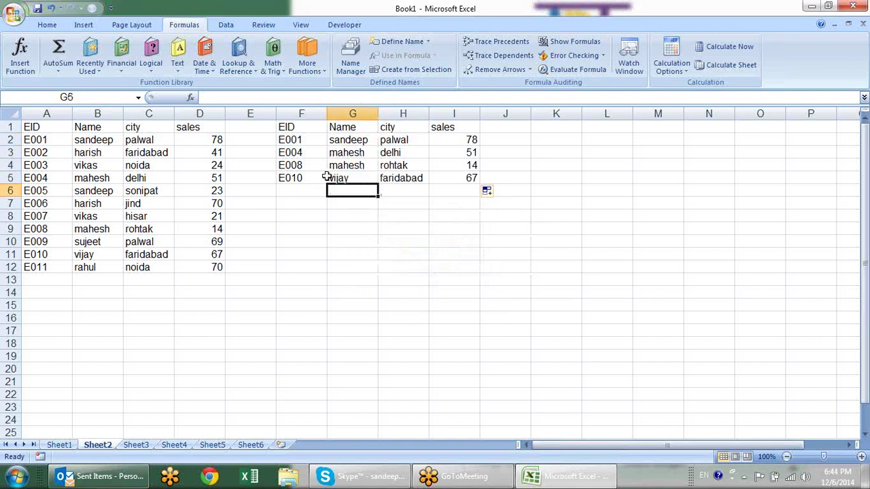
Look through Sheet1, Sheet2 and the empty Sheet3, ending back on Sheet2.
left_click(59, 445)
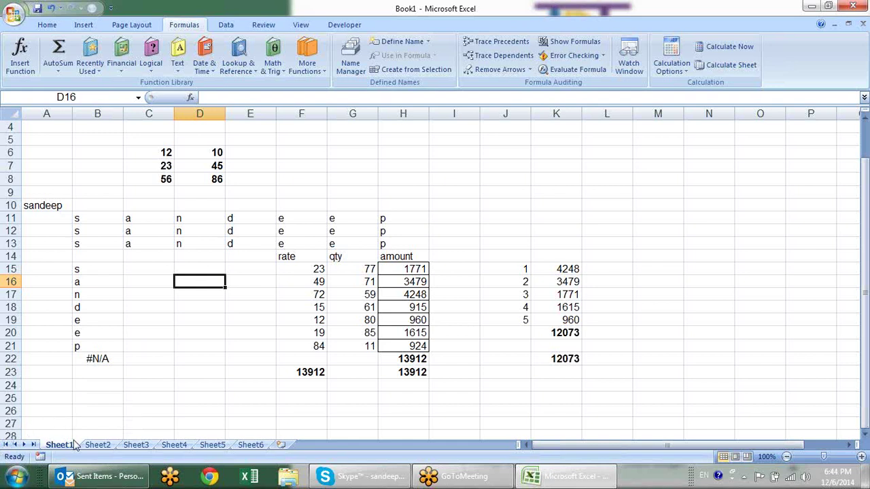
left_click(95, 445)
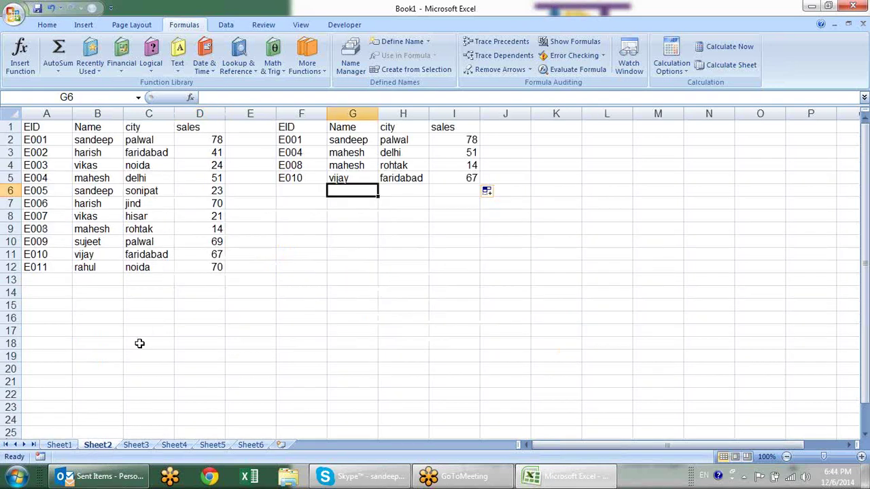
left_click(136, 445)
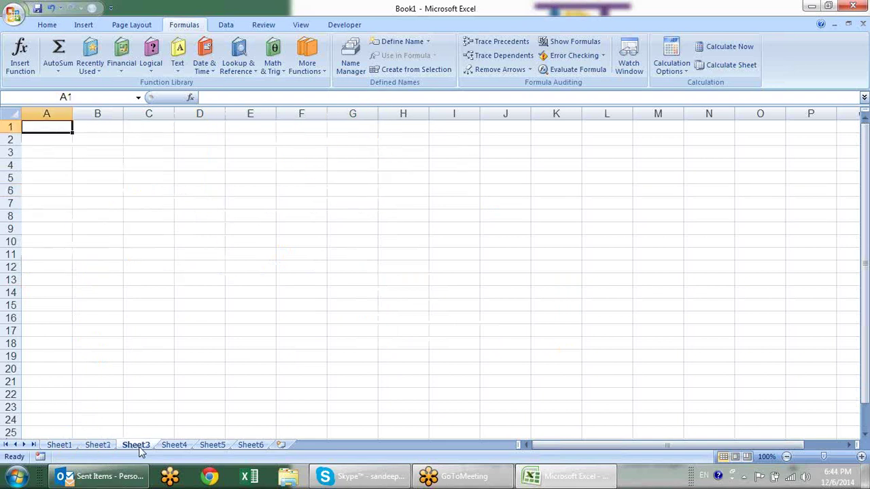
left_click(59, 445)
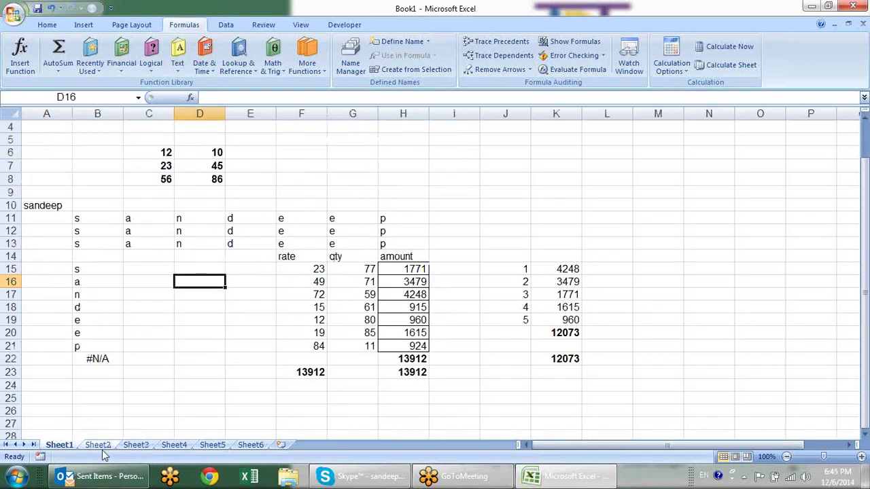
left_click(97, 445)
Copy the sales into K2:K12 and make K5 and K8 negative (-51, -21).
left_click_drag(189, 139, 197, 267)
key("ctrl+c")
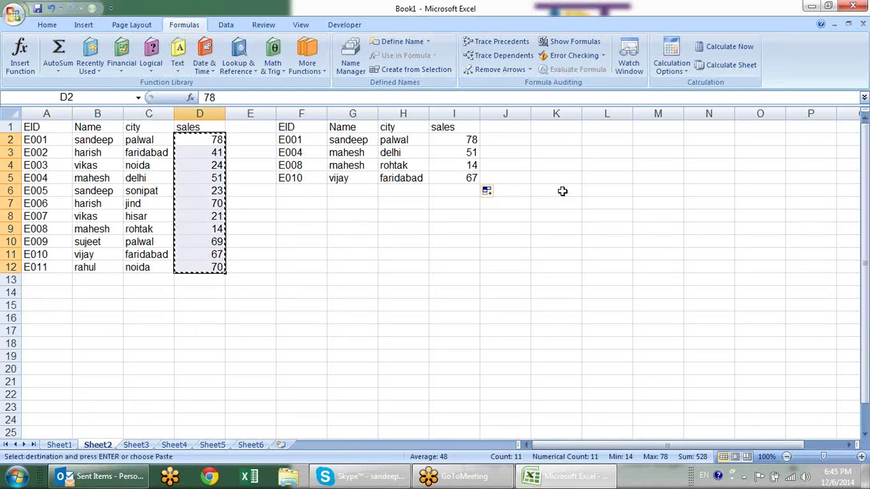
left_click(552, 141)
key("ctrl+v")
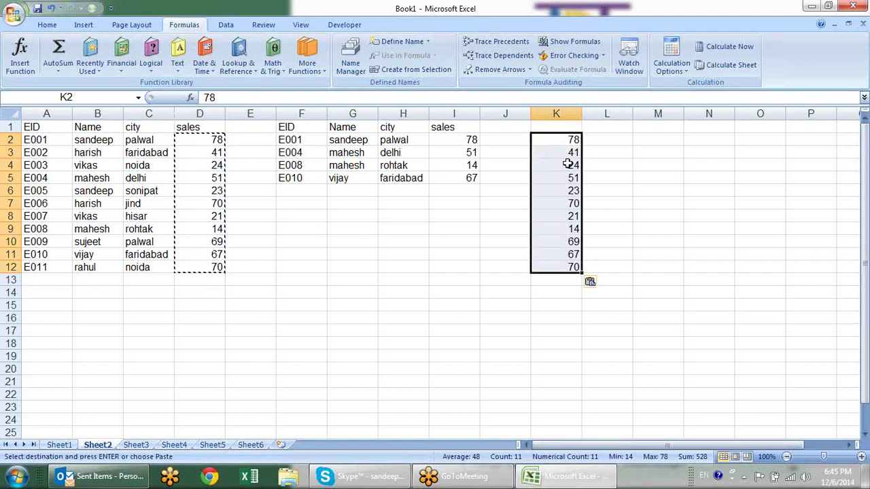
left_click(560, 176)
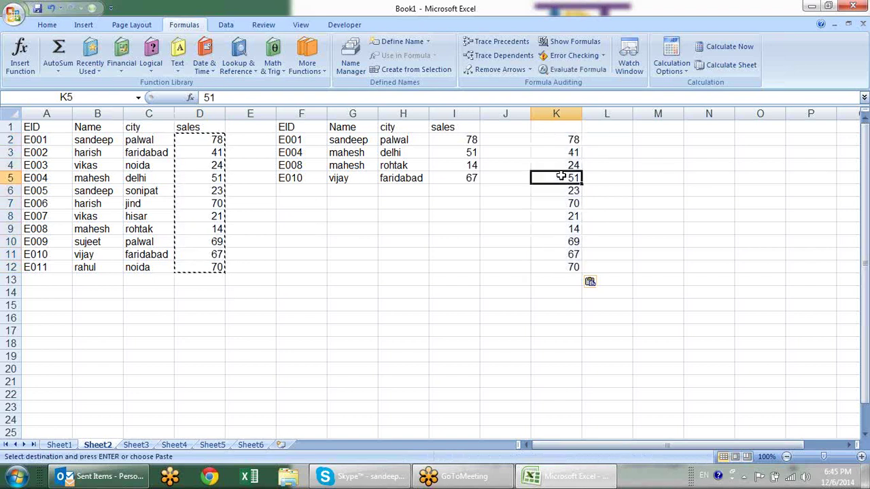
double_click(560, 177)
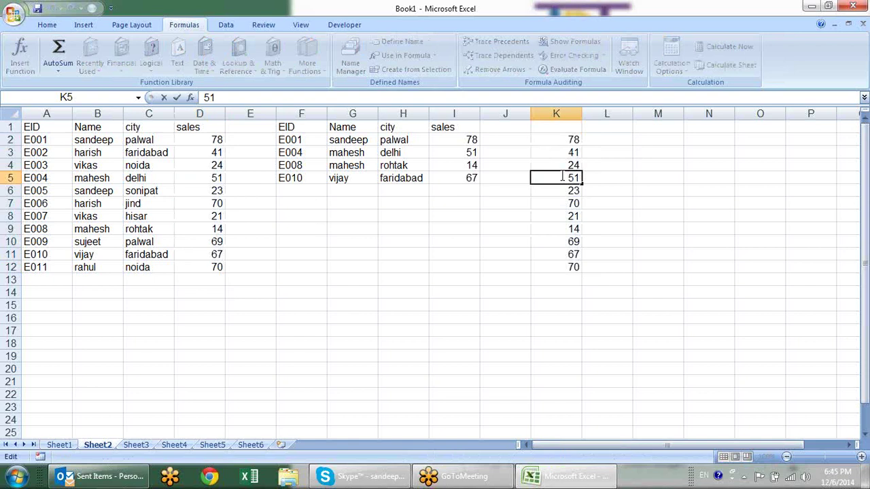
key("Return")
key("Return")
key("Return")
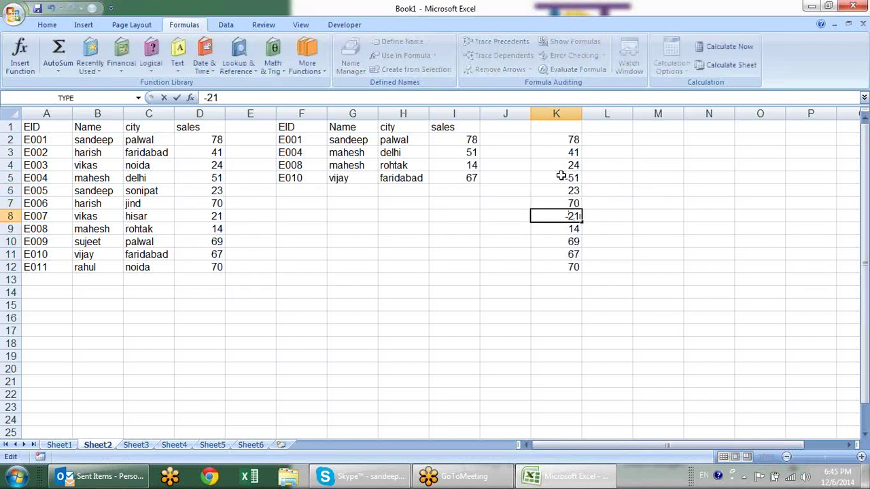
key("Return")
key("Return")
key("Return")
key("Return")
key("Return")
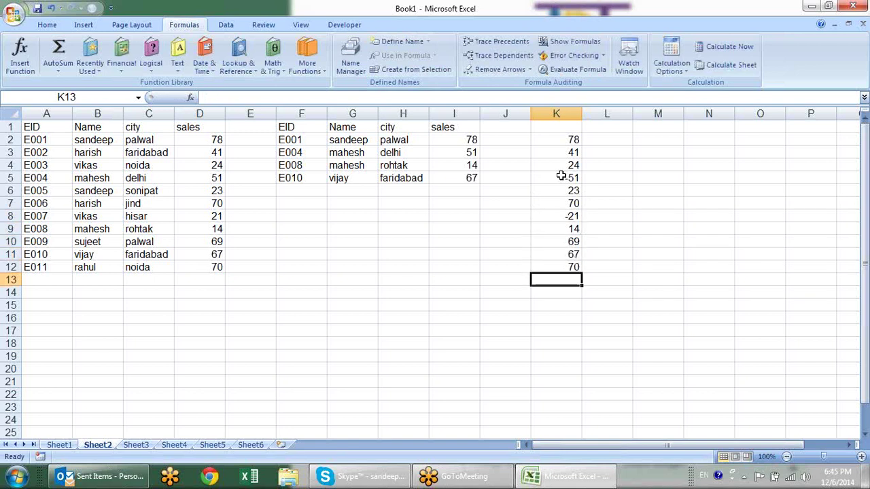
Cancel the stray entry in K13 and enter =ABS(K2) in L2, returning 78.
type("=v")
key("BackSpace")
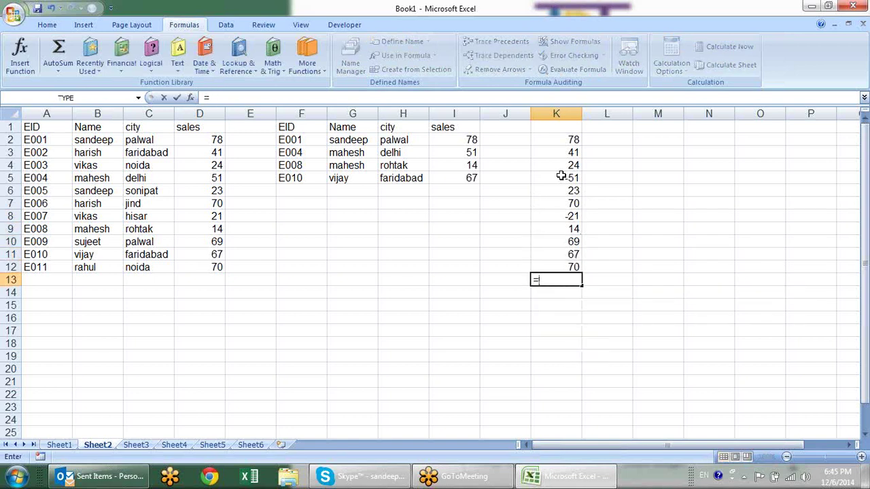
key("Escape")
key("Up")
key("Up")
key("Up")
key("Up")
key("Up")
key("Up")
key("Up")
key("Up")
key("Up")
key("Up")
key("Right")
type("=abs")
key("Tab")
key("Left")
key("Return")
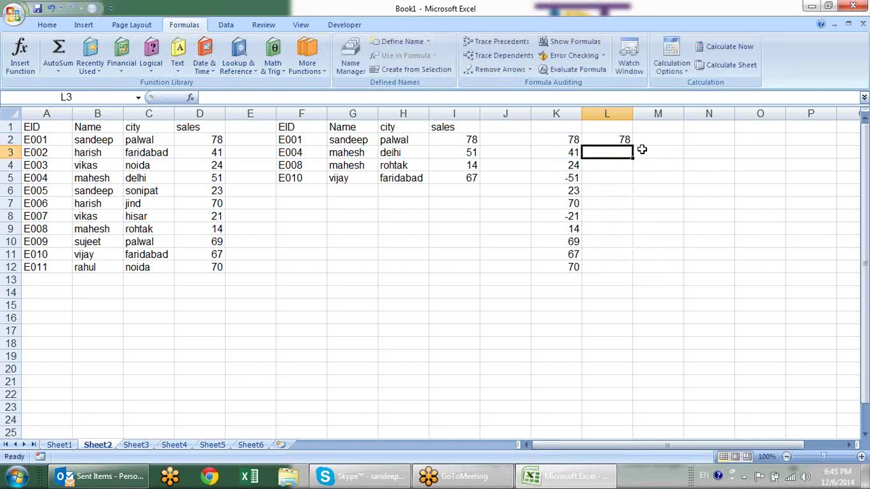
Fill the ABS formula down to L12 and put =AVERAGE(L2:L12) in L13, showing 48.
left_click(617, 139)
mouse_move(632, 146)
left_mouse_down()
mouse_move(620, 292)
mouse_move(624, 270)
left_mouse_up()
left_click(617, 280)
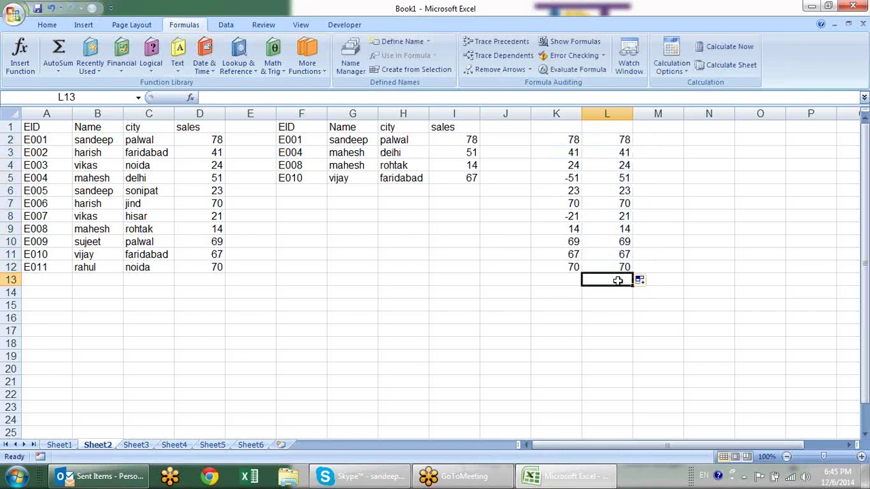
type("=av")
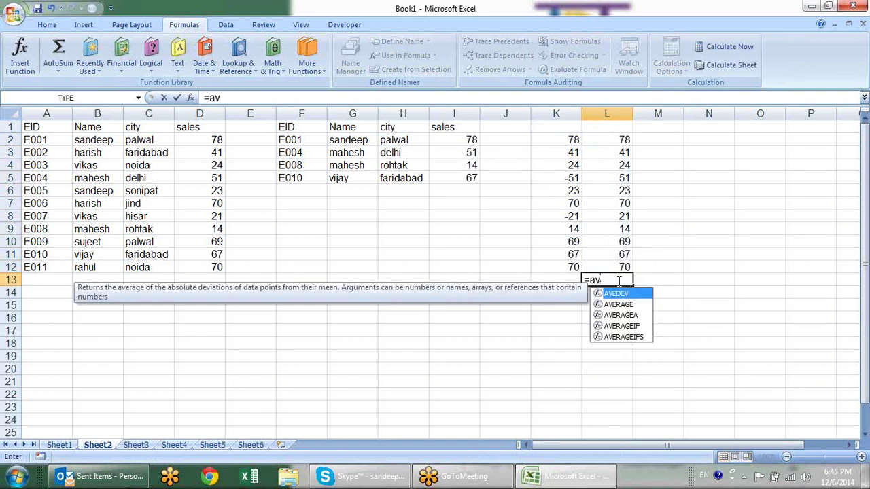
key("Down")
key("Tab")
key("Up")
key("ctrl+shift+Up")
key("Return")
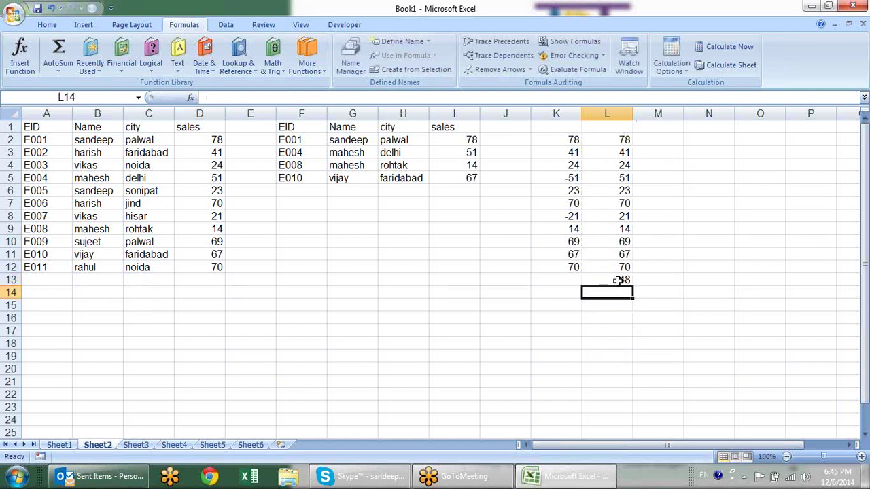
key("Up")
key("Left")
key("Down")
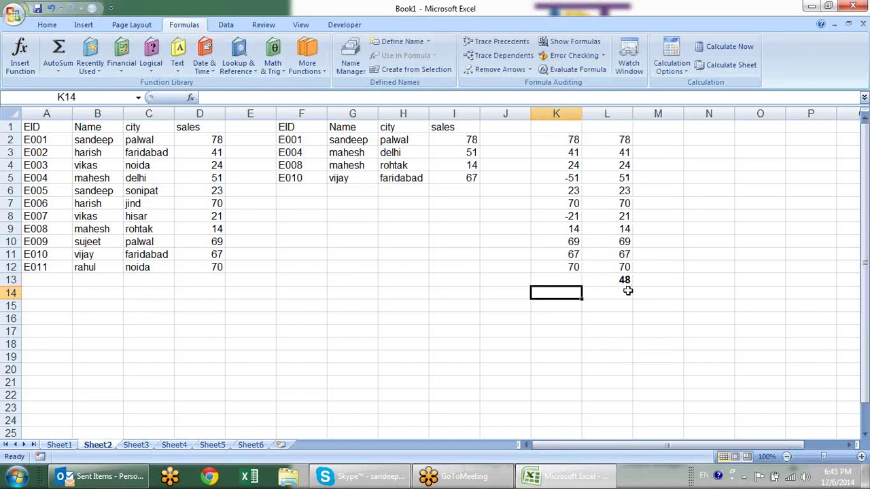
Enter {=AVERAGE(ABS(K2:K12))} as an array formula in K14 and bold its 48.
type("=")
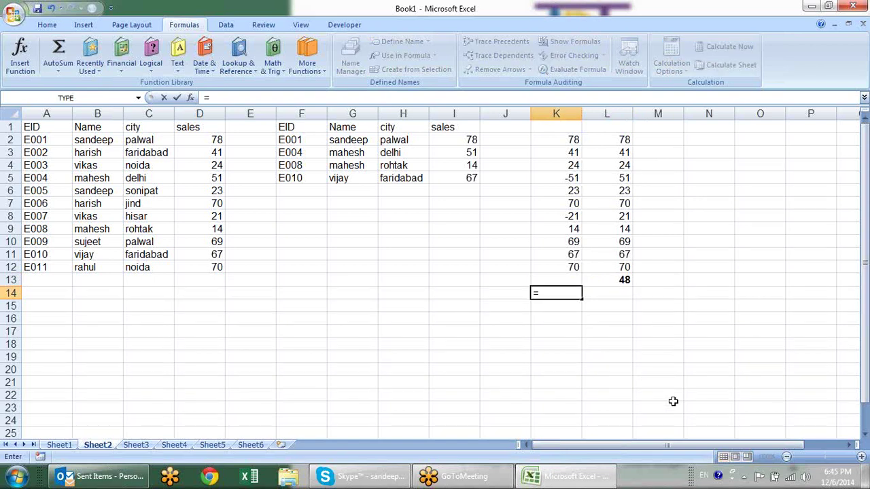
type("av")
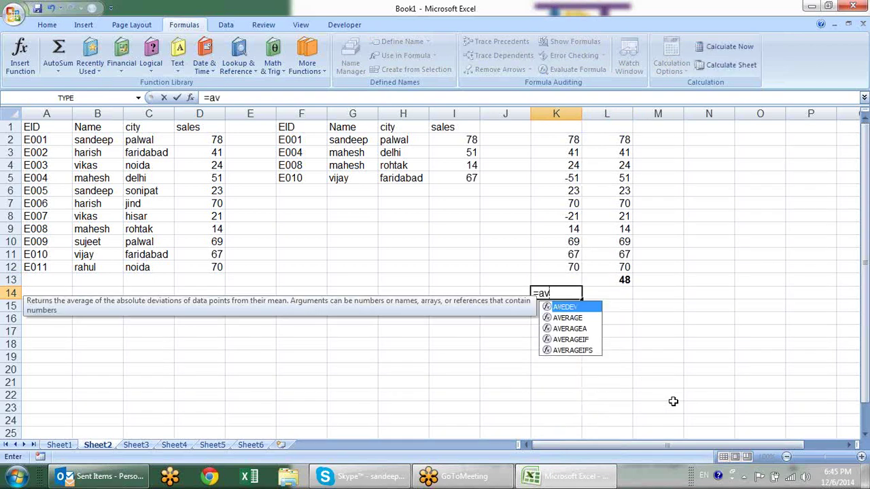
key("Down")
key("Tab")
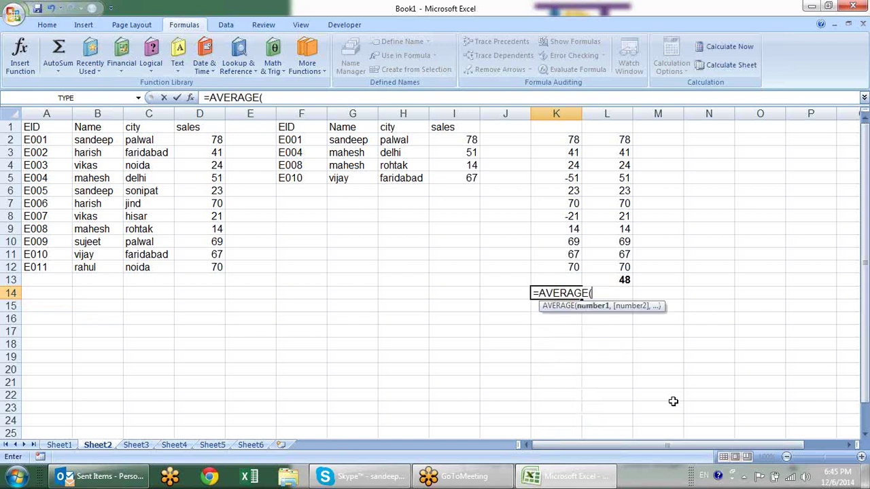
type("abs")
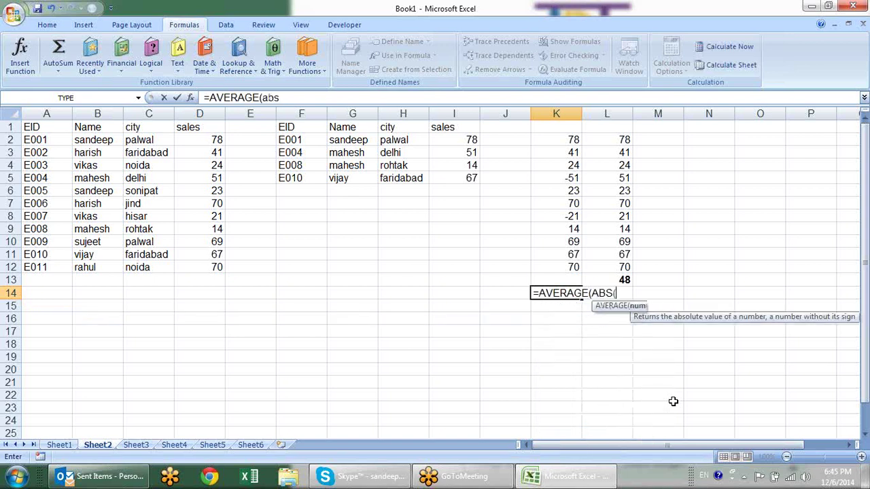
key("Tab")
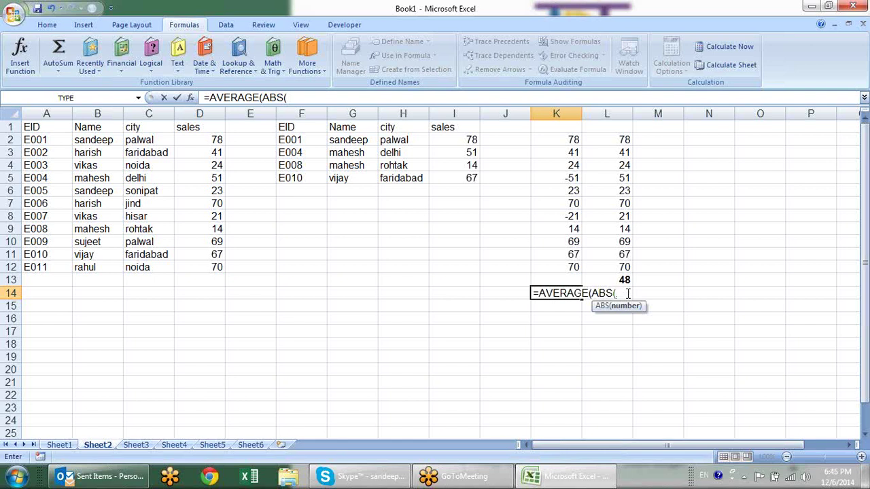
left_click_drag(576, 267, 559, 140)
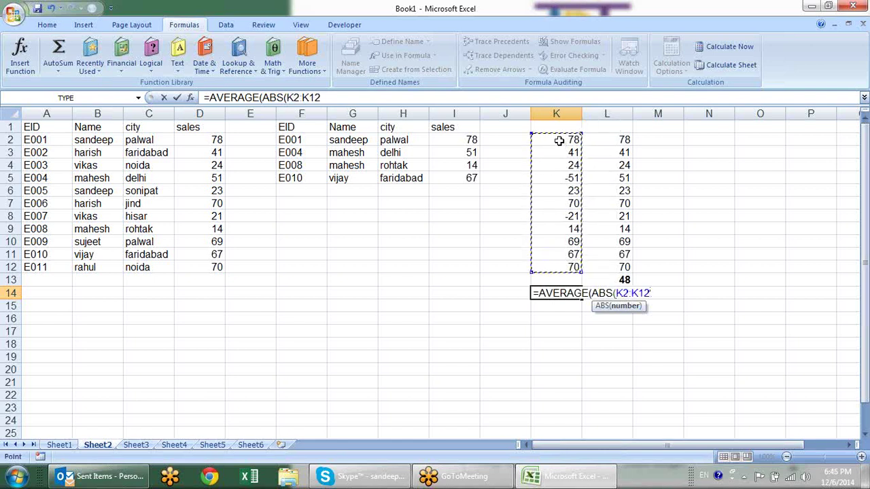
type("))")
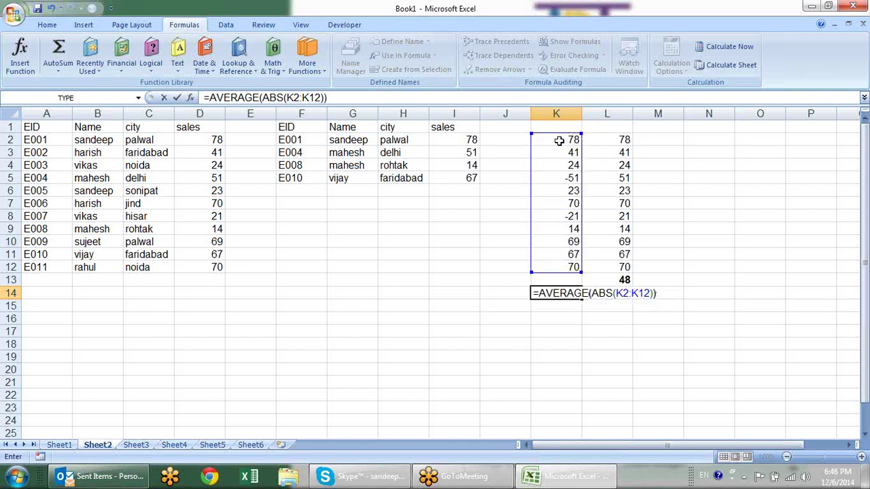
key("ctrl+shift+Return")
key("ctrl+b")
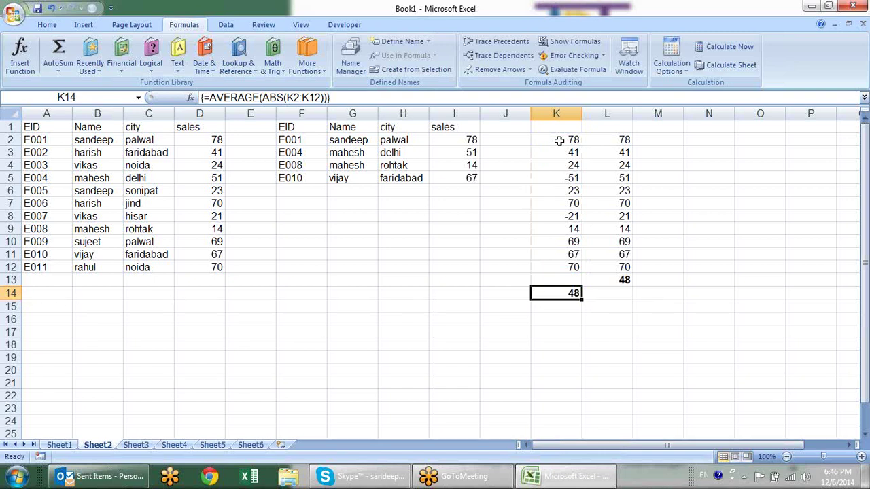
left_click(567, 68)
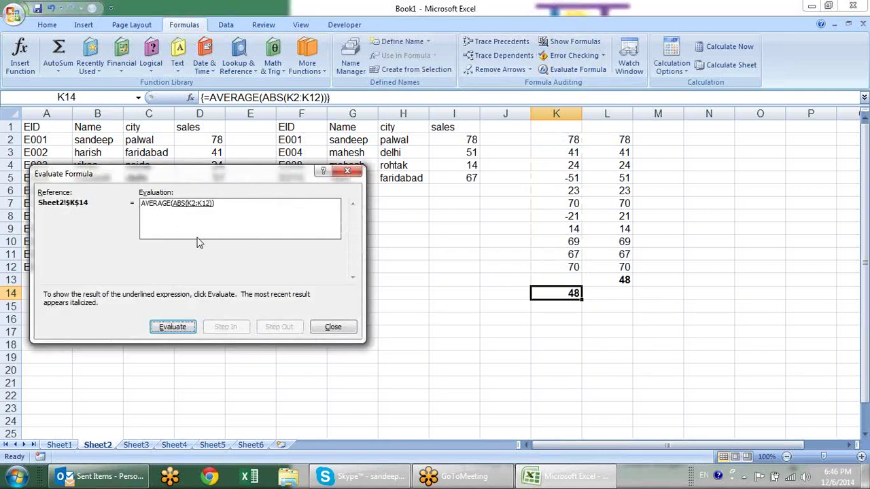
Step K14's evaluation through ABS(K2:K12) to the final 48, then close the dialog.
left_click(187, 330)
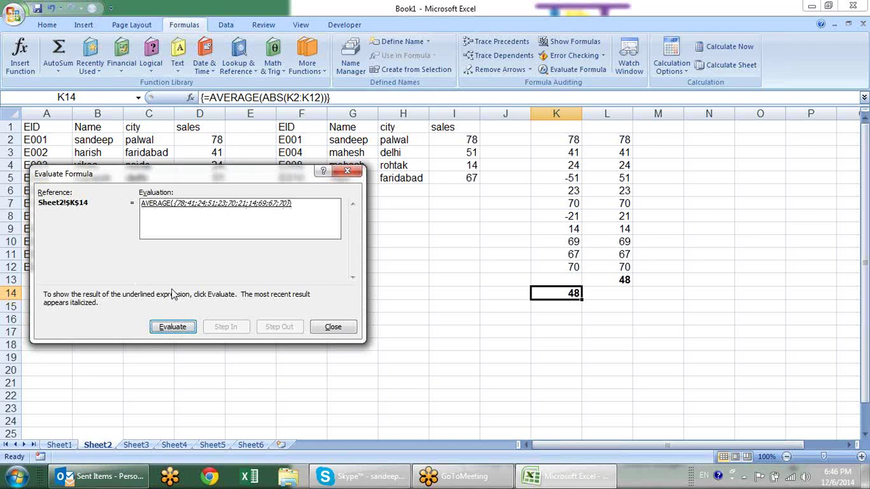
left_click(173, 326)
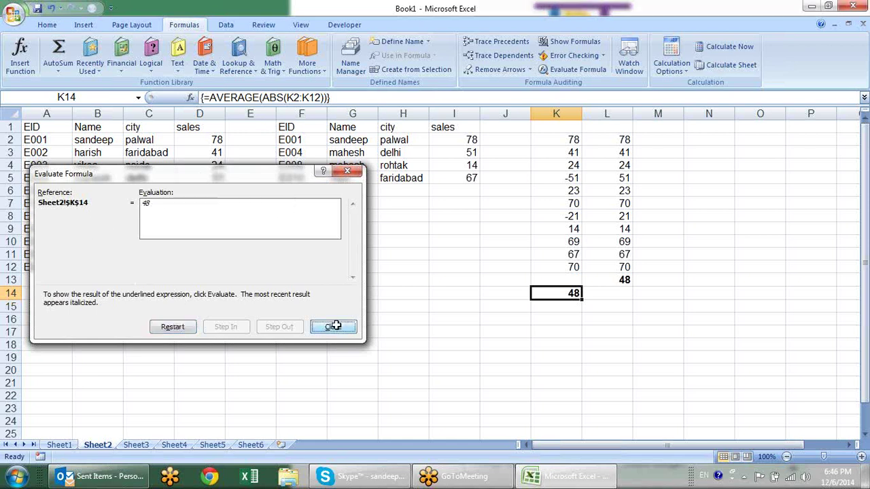
left_click(333, 326)
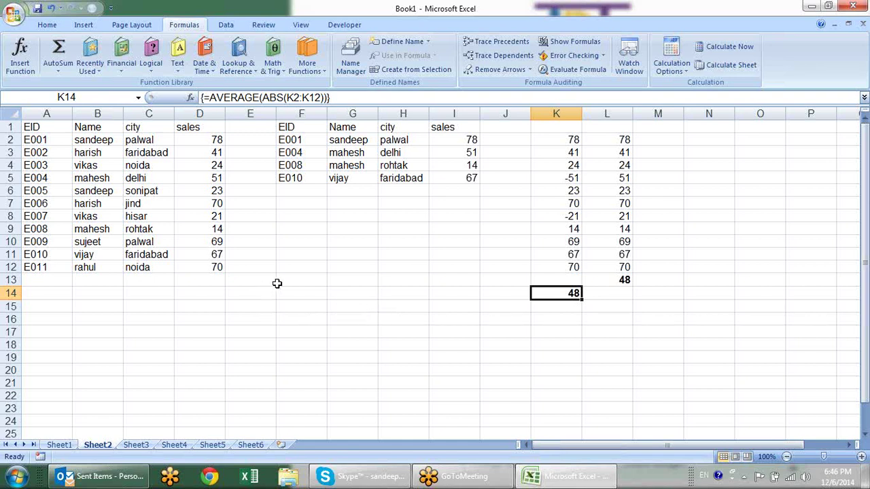
Insert two blank columns between the sales data and the copied table.
left_click(215, 165)
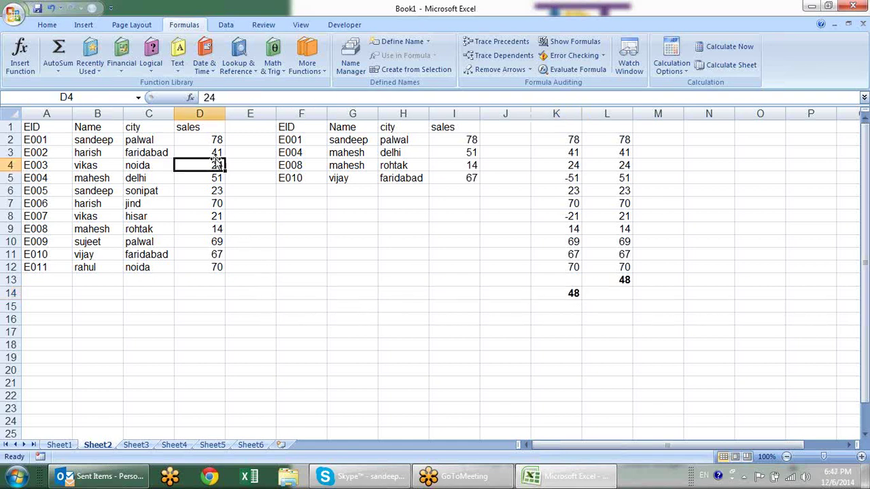
left_click(214, 204)
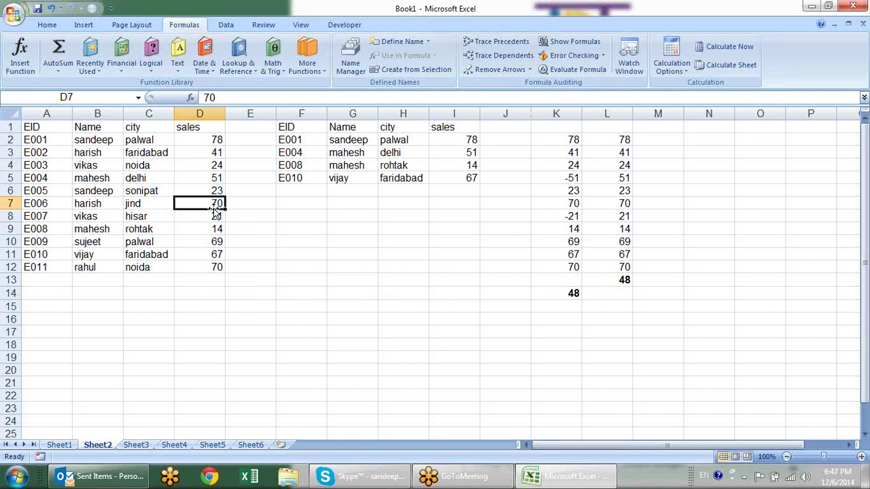
left_click(247, 140)
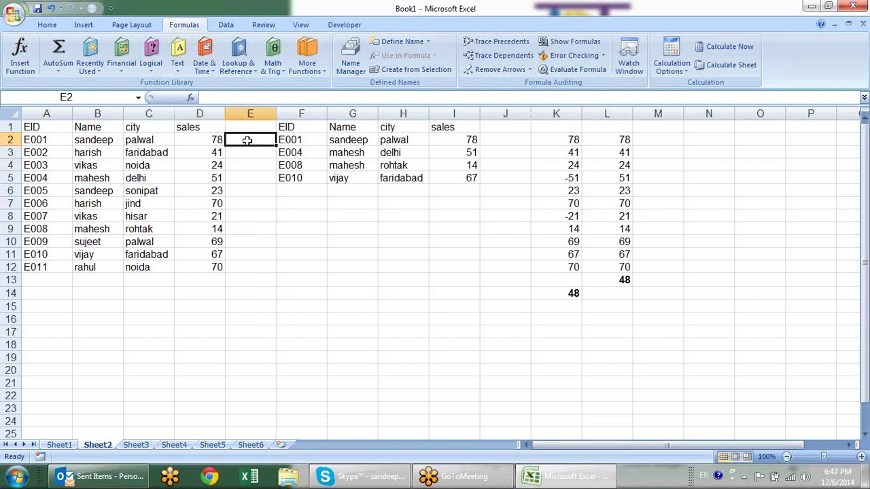
right_click(320, 113)
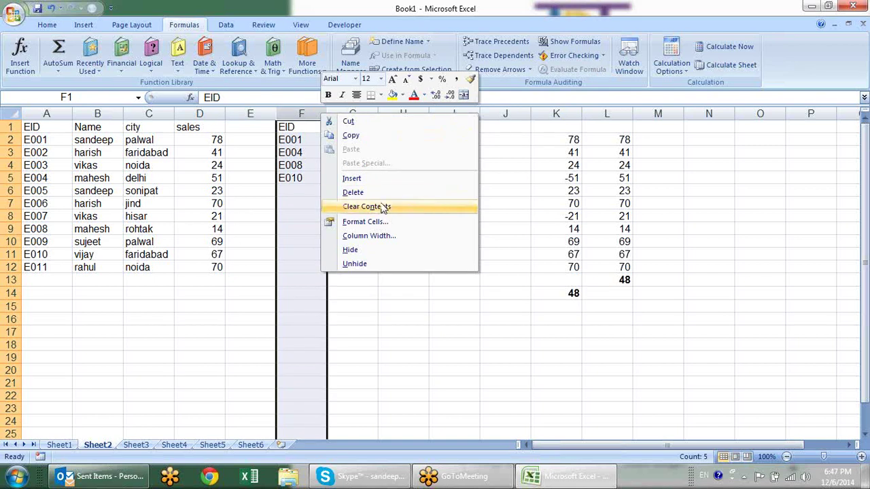
left_click(386, 178)
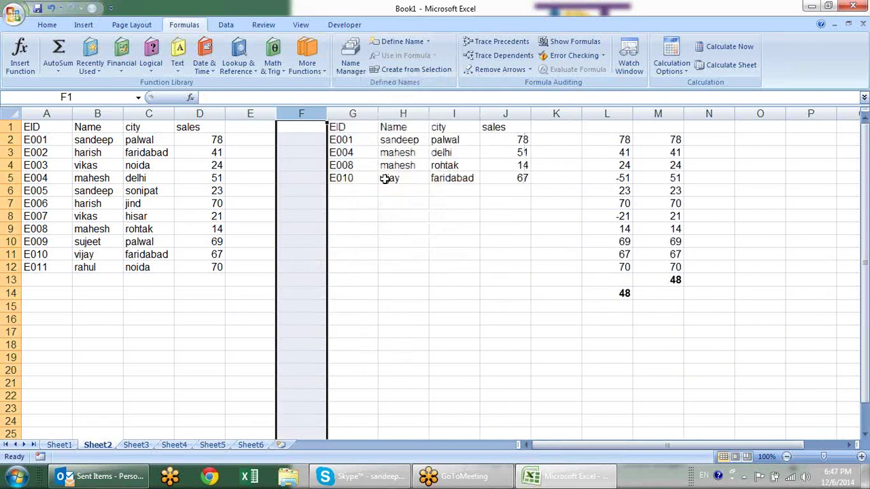
key("F4")
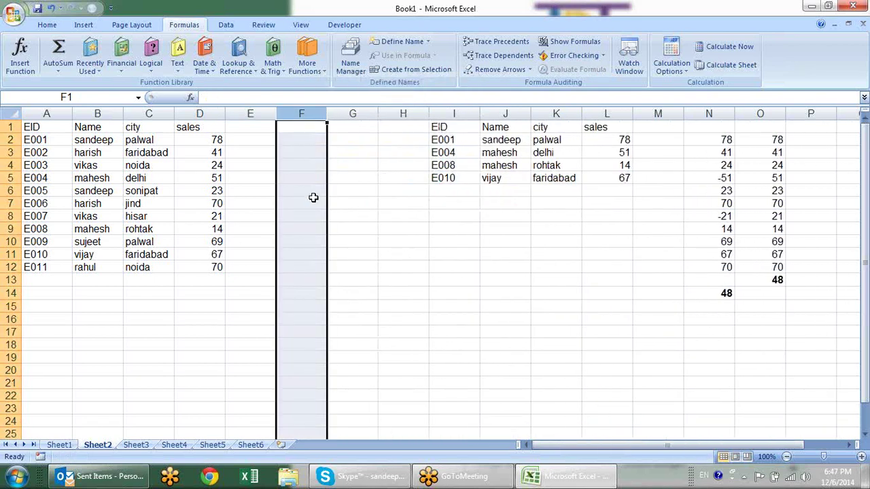
left_click(307, 194)
Enter =D2>50 in E2 and fill it down to E12 as TRUE/FALSE flags.
left_click(258, 140)
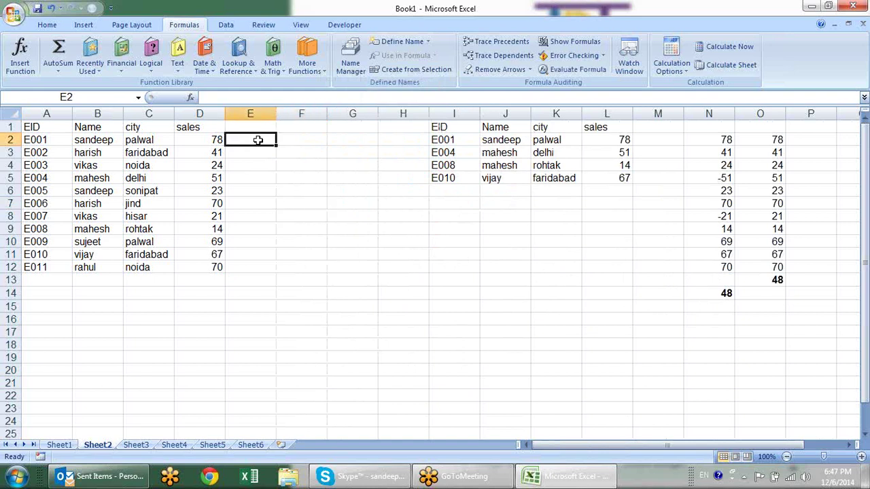
type("=")
key("Left")
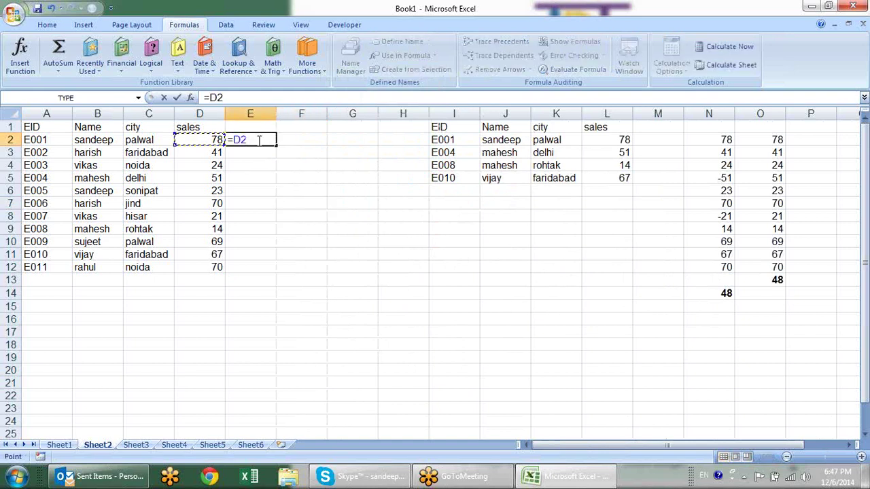
type(">50")
key("Return")
left_click(256, 139)
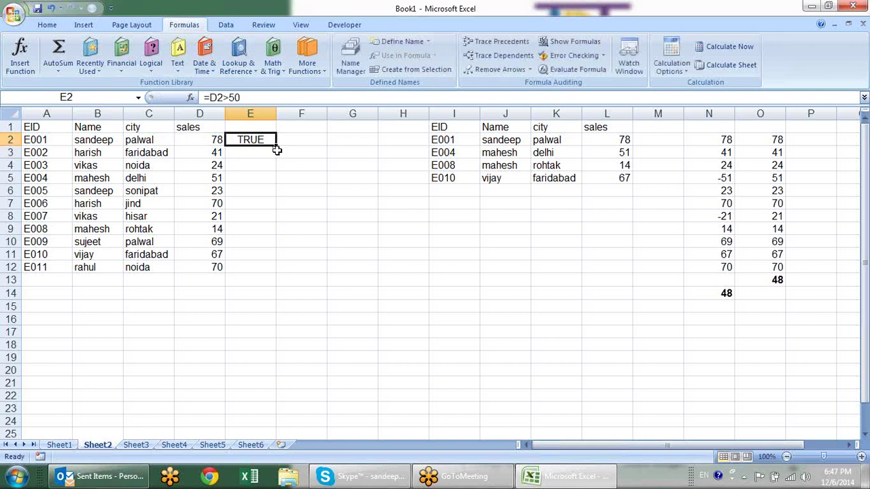
left_click_drag(277, 146, 274, 269)
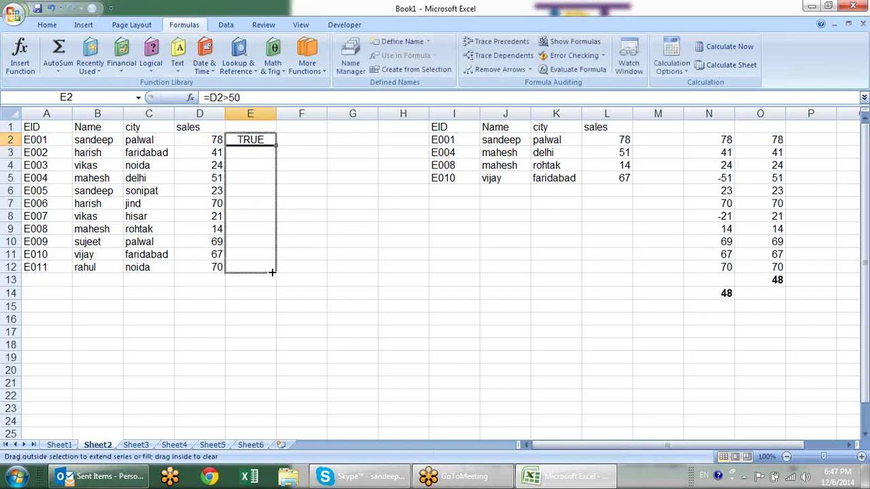
left_click(331, 309)
left_click(292, 139)
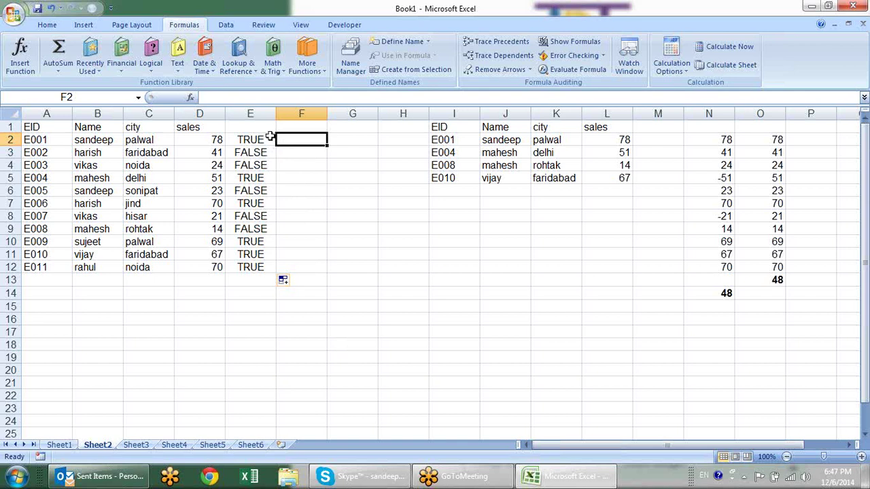
Change E2 to =IF(D2>50,D2,0) and fill it down through E12.
double_click(269, 139)
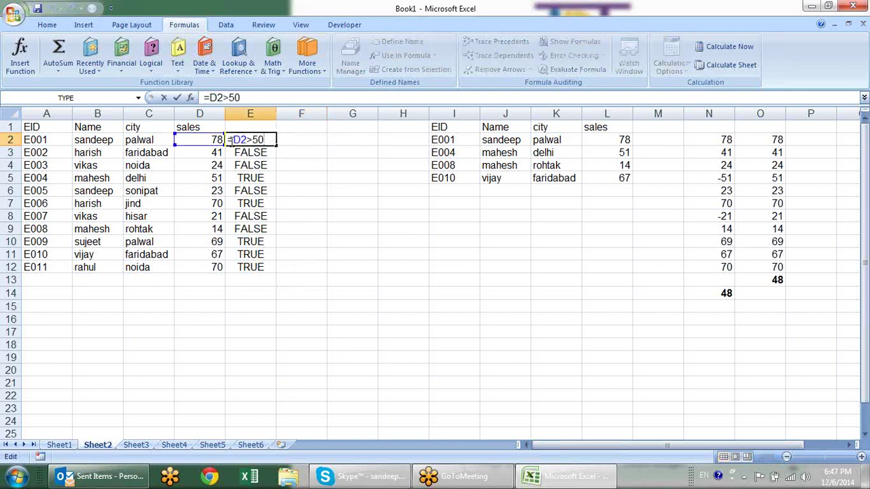
type("IF(")
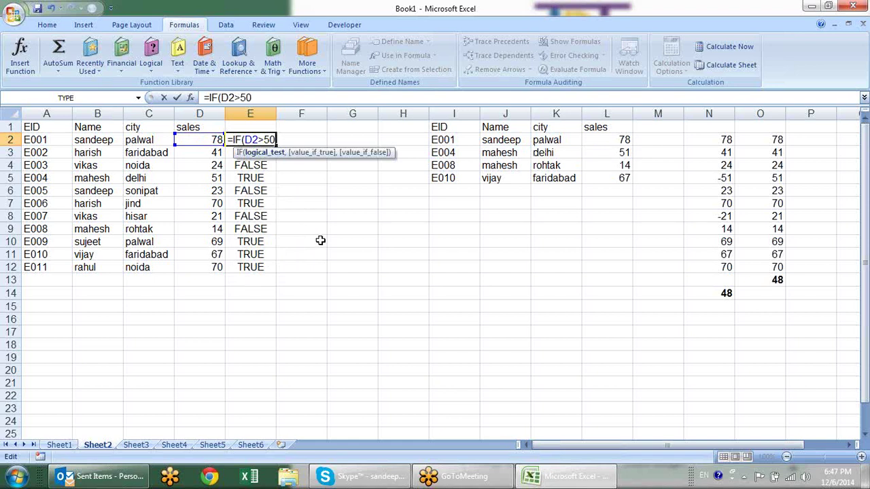
type(",")
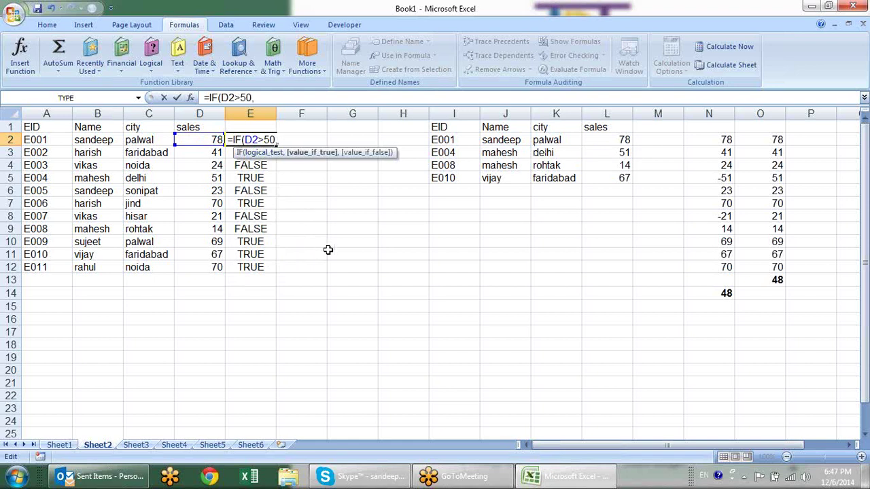
type("d")
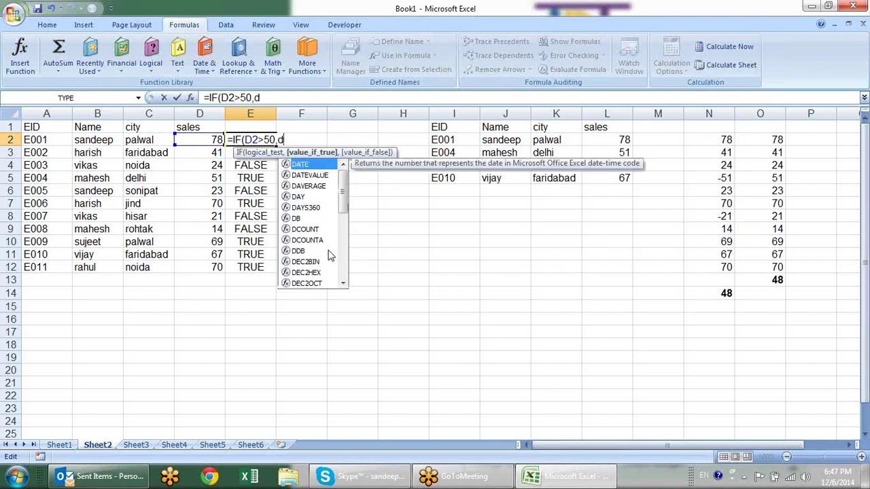
type("2,0)")
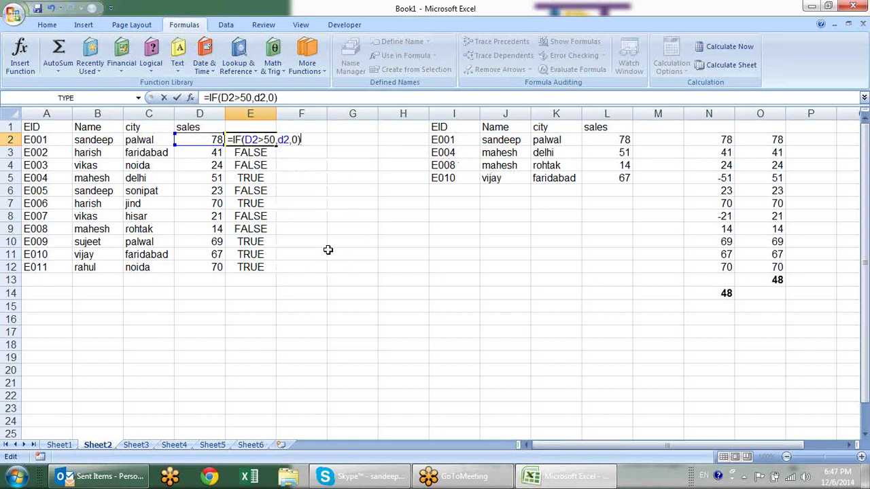
key("Return")
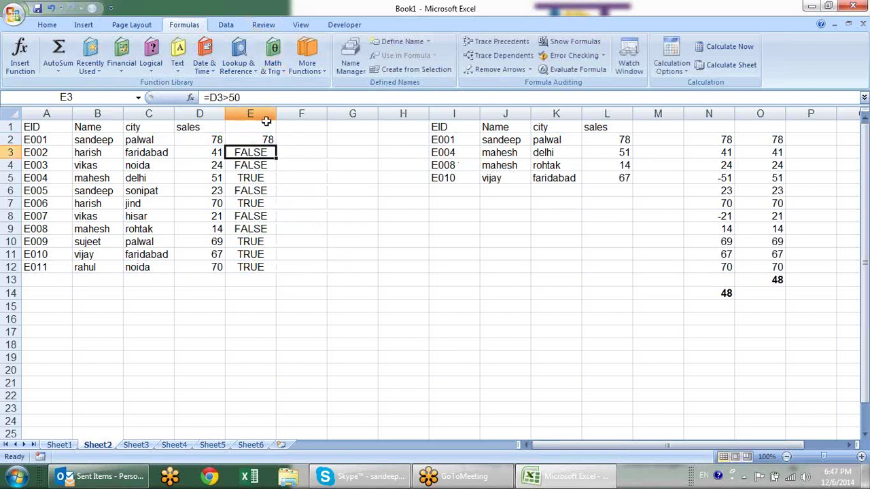
left_click(262, 139)
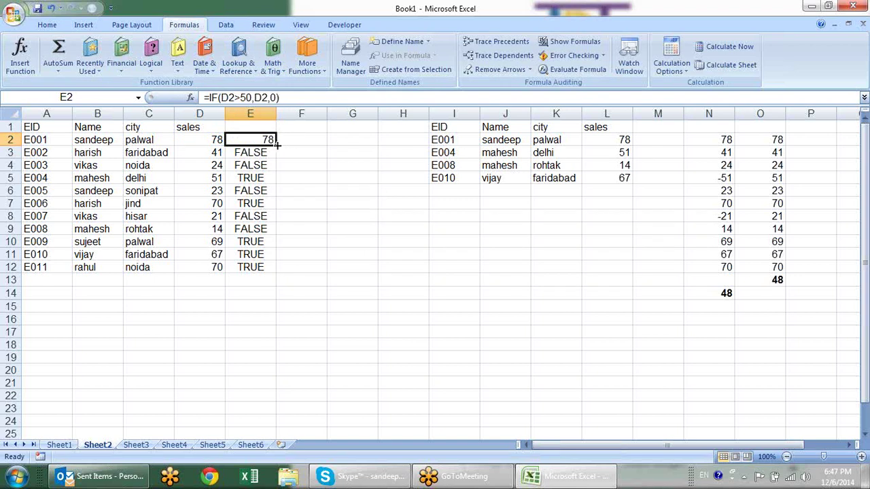
left_click_drag(276, 144, 272, 272)
left_click(260, 279)
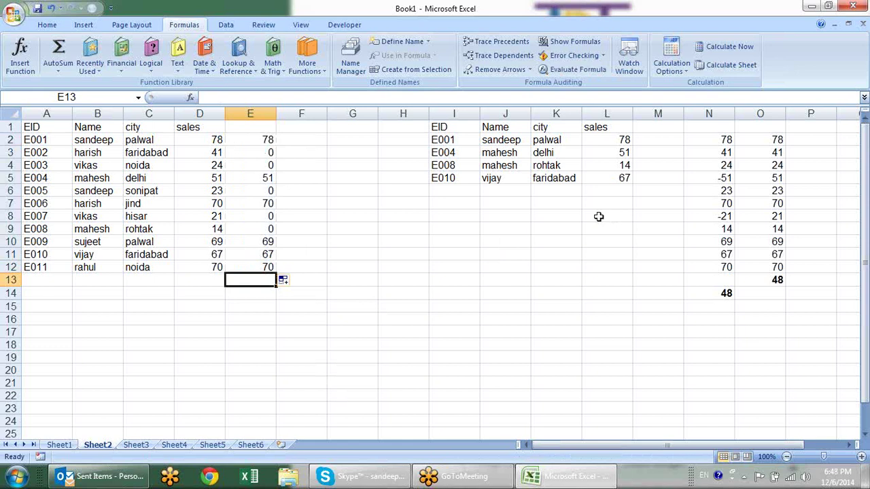
AutoSum E2:E12 into E13 and bold the 405 total.
key("alt+equal")
key("Return")
key("Up")
key("ctrl+b")
Inspect E10's IF formula, then begin a =SUM( formula in E15.
key("Down")
key("Down")
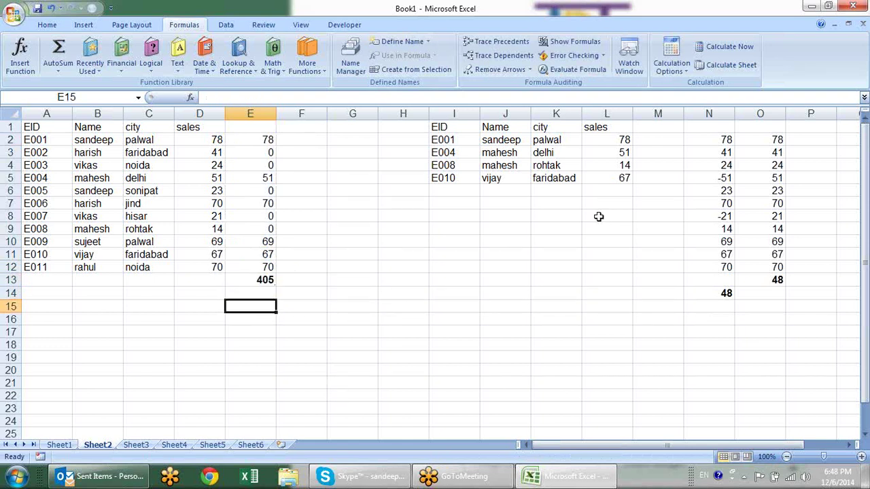
key("Up")
key("Up")
key("Up")
key("Up")
key("Up")
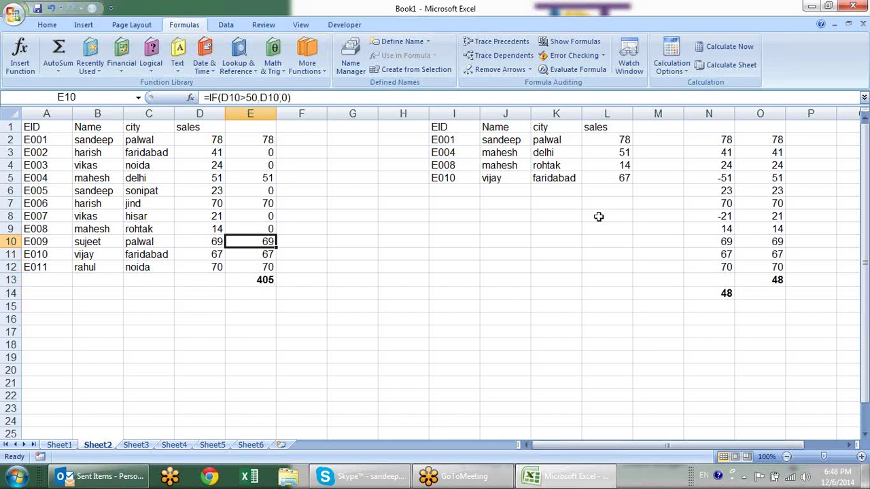
key("F2")
key("Left")
key("shift+Left")
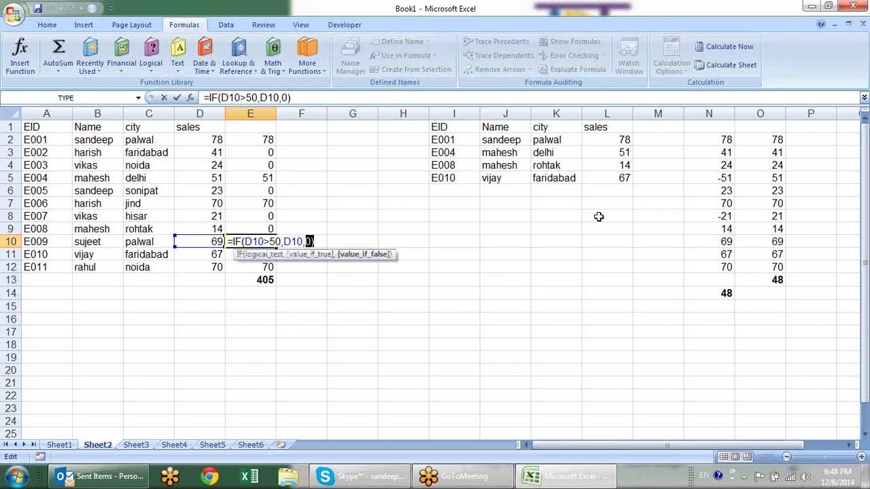
key("shift+Left")
key("shift+Left")
key("shift+Left")
key("shift+Left")
key("shift+Left")
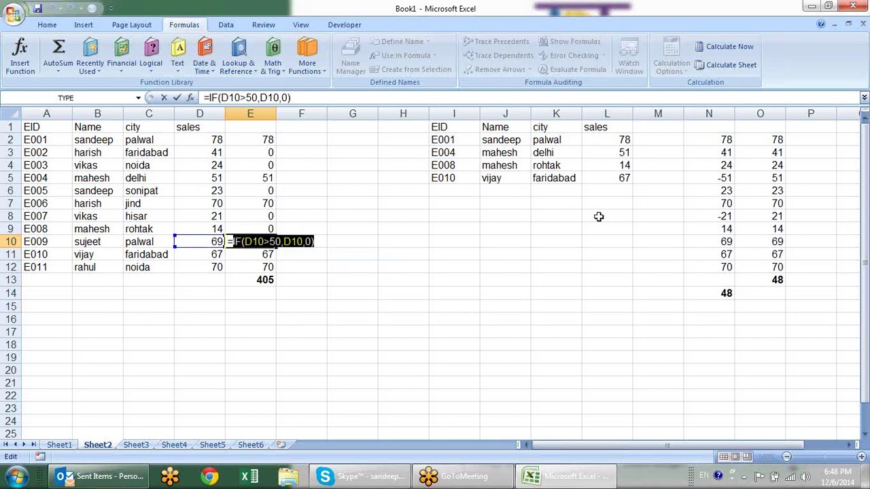
key("Return")
key("Down")
key("Down")
key("Down")
key("Down")
key("Up")
key("Up")
type("=sum")
key("Tab")
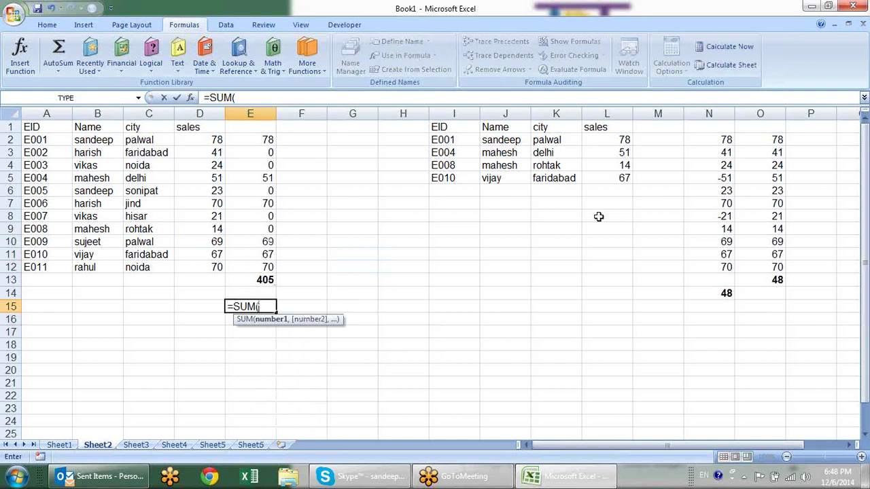
Complete E15 as array formula {=SUM(IF(D2:D12>50,D2:D12,0))} and bold its 405 result.
type("IF(D10>50,D10,0)")
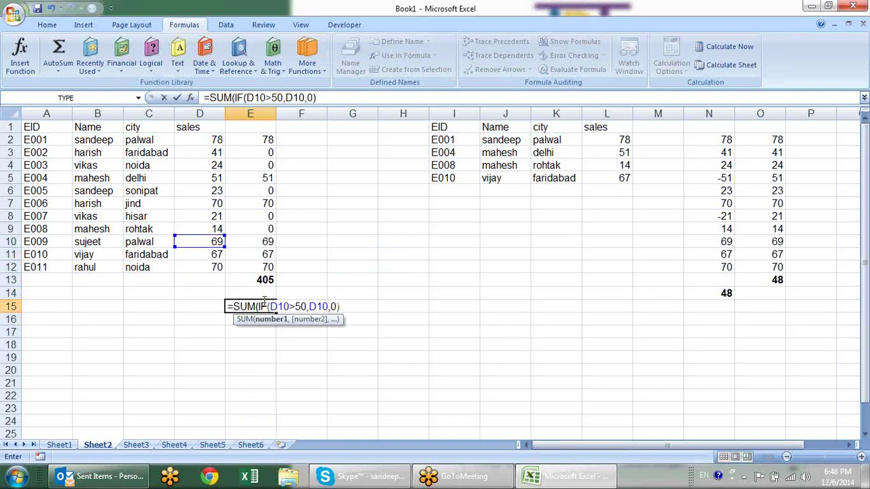
left_click(289, 306)
key("BackSpace")
key("BackSpace")
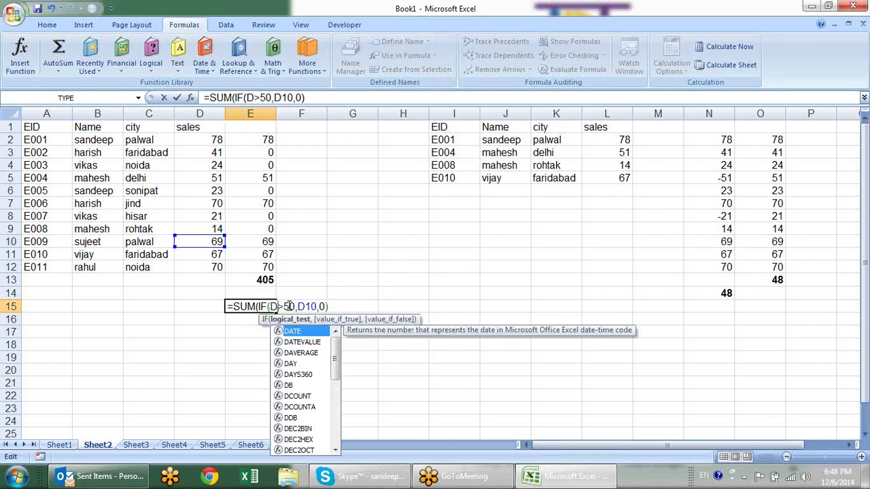
key("BackSpace")
left_click_drag(216, 140, 214, 268)
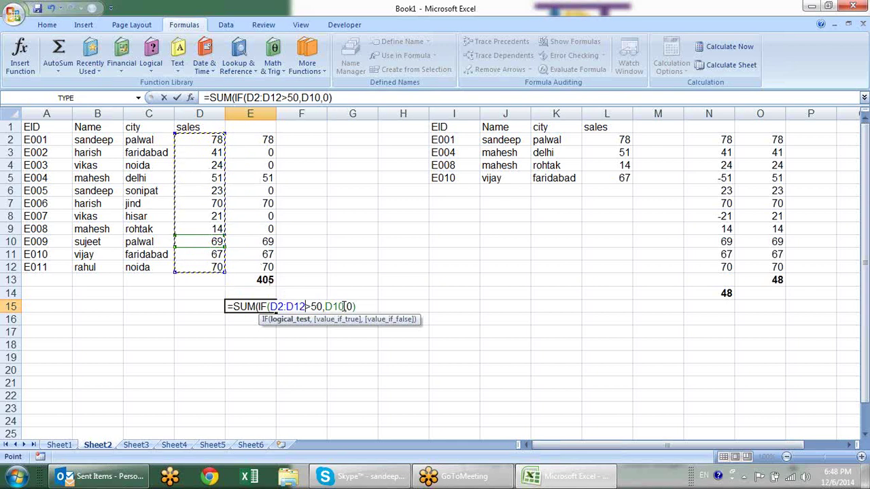
left_click(344, 306)
key("BackSpace")
key("BackSpace")
key("BackSpace")
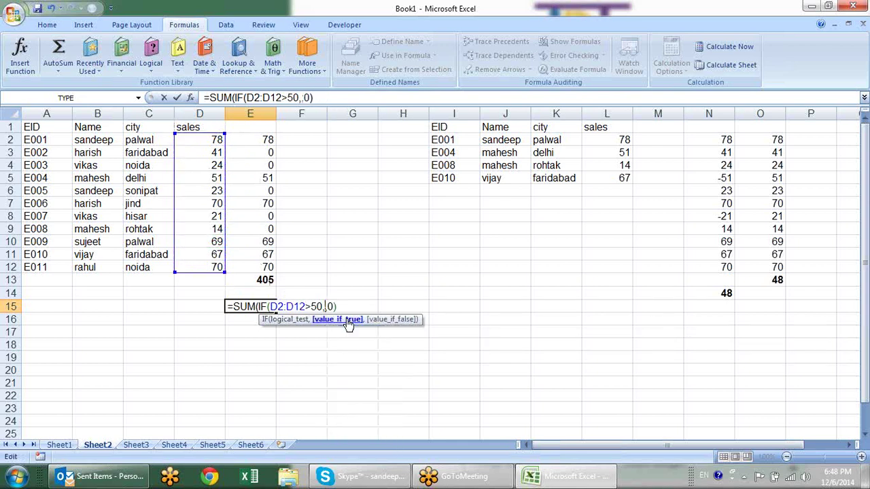
mouse_move(222, 140)
left_mouse_down()
mouse_move(225, 270)
mouse_move(211, 265)
left_mouse_up()
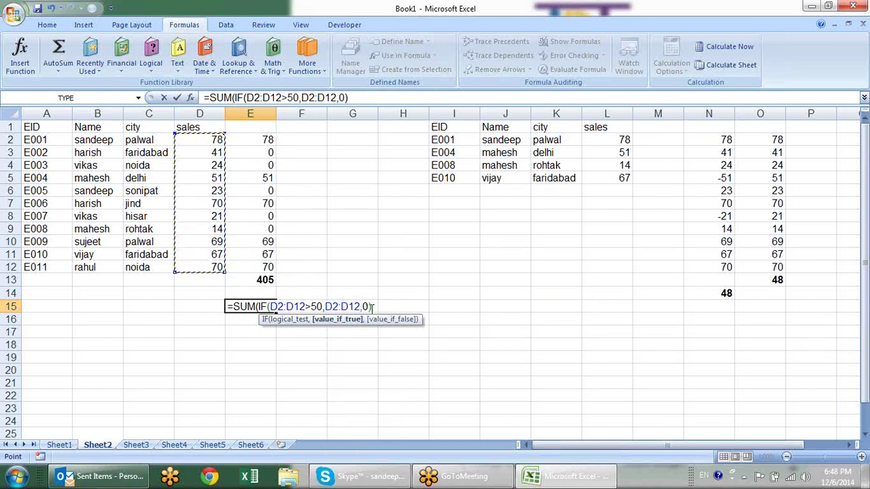
type(")")
type("))")
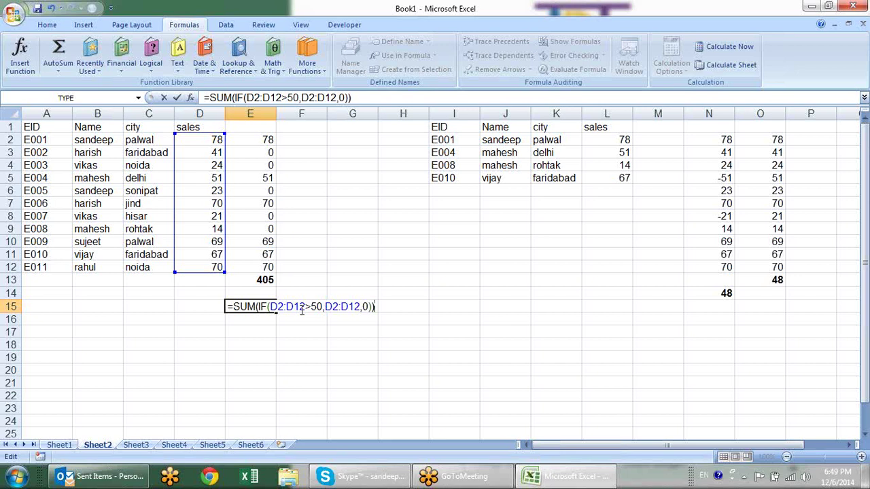
key("ctrl+shift+Return")
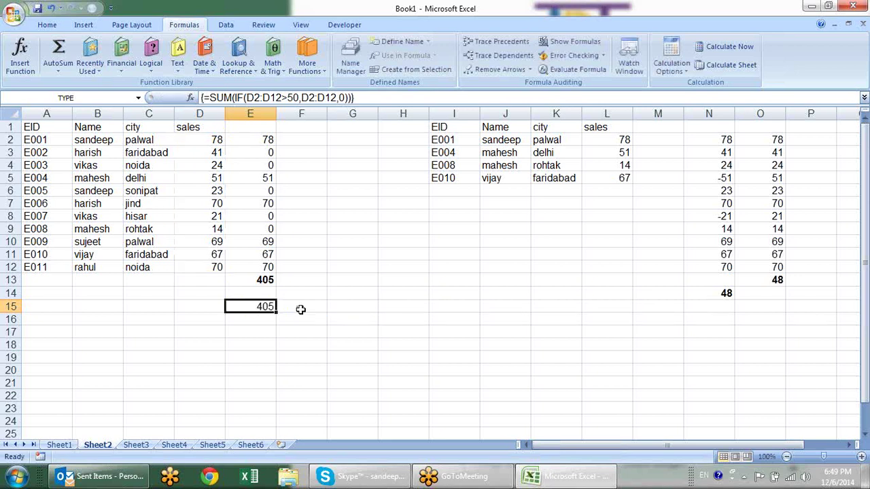
key("ctrl+b")
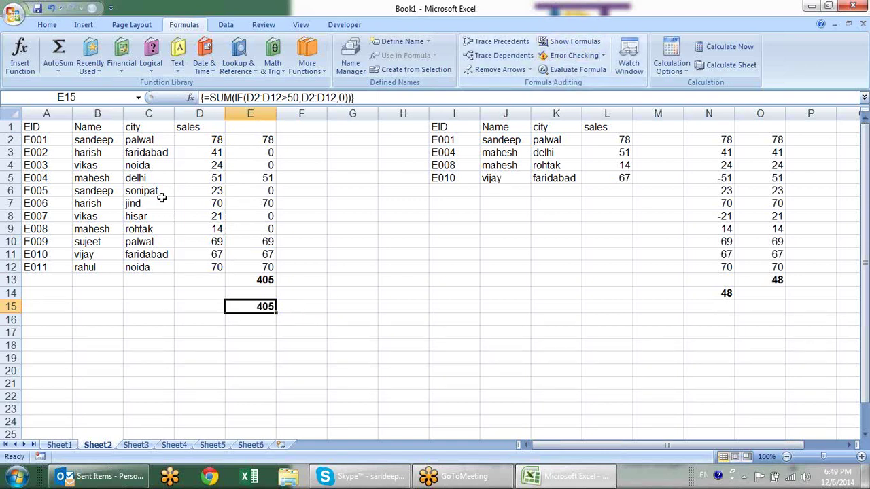
left_click(589, 74)
mouse_move(231, 164)
left_mouse_down()
mouse_move(526, 160)
mouse_move(516, 159)
left_mouse_up()
left_click(466, 317)
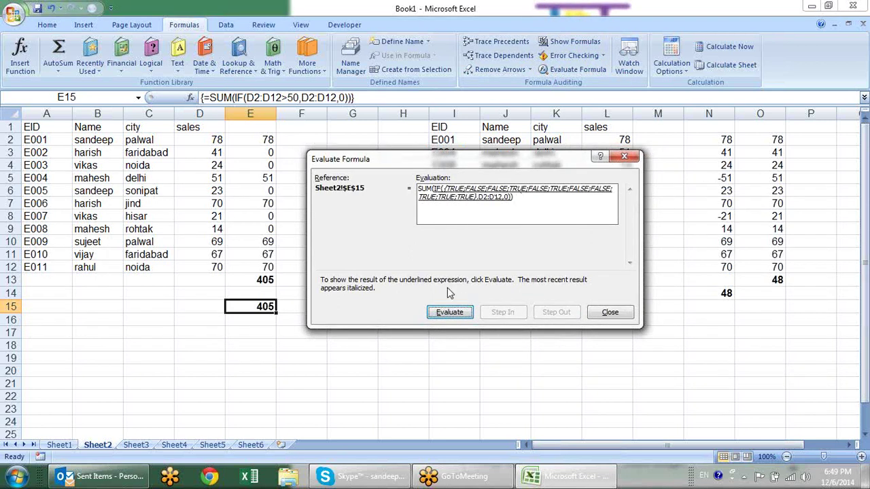
left_click(448, 317)
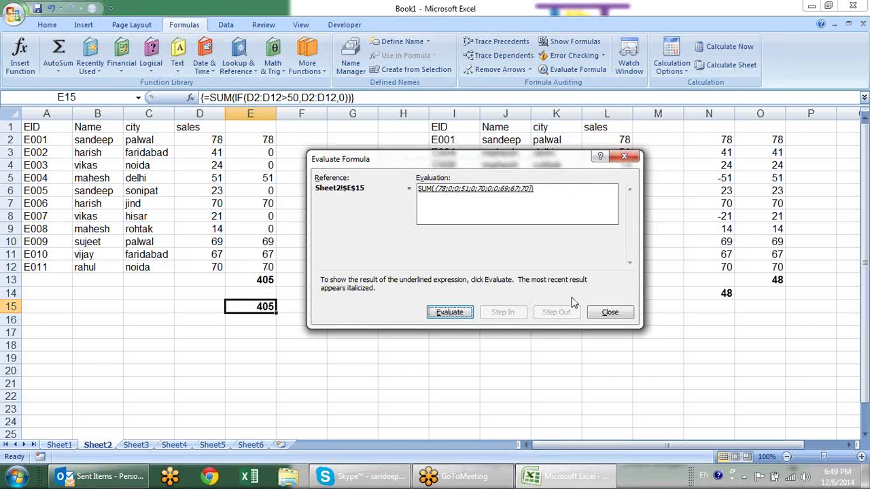
left_click(454, 316)
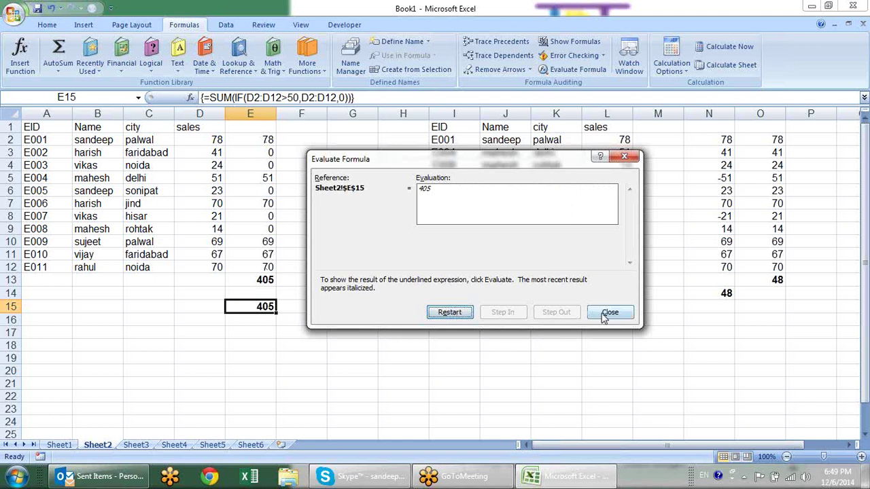
left_click(604, 313)
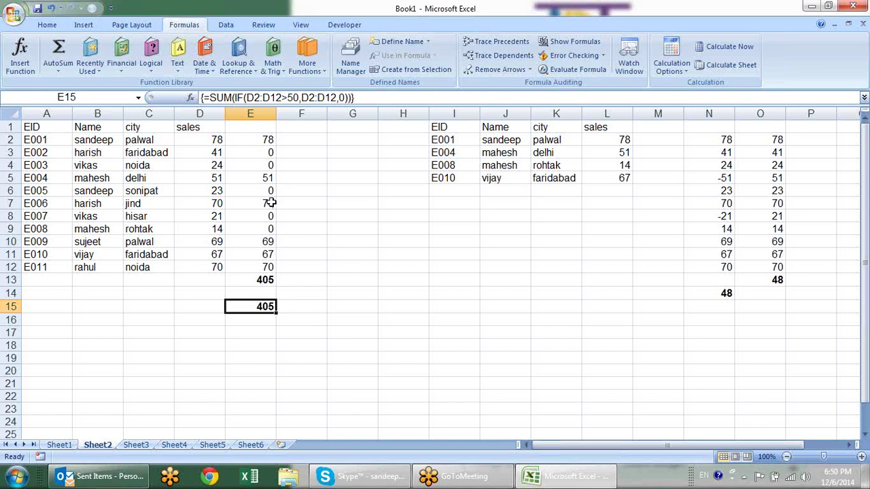
Enter =D2/E2 in F2 and fill the division down to F12.
left_click(301, 140)
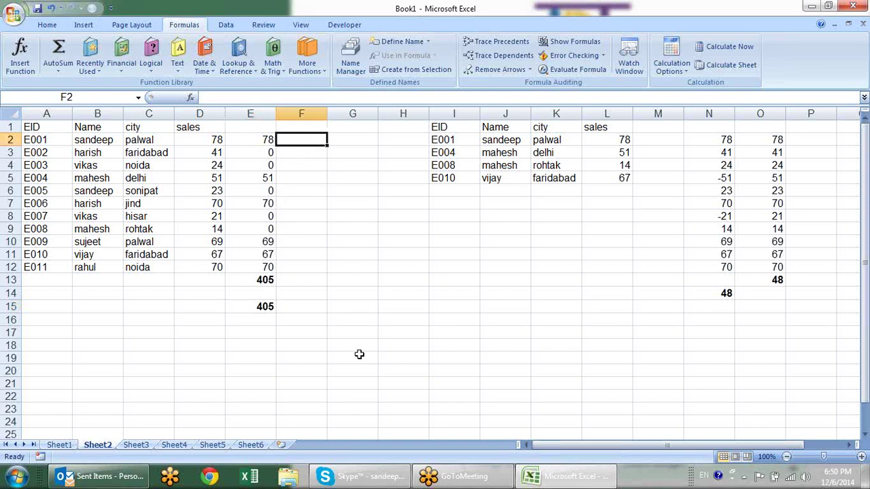
type("=")
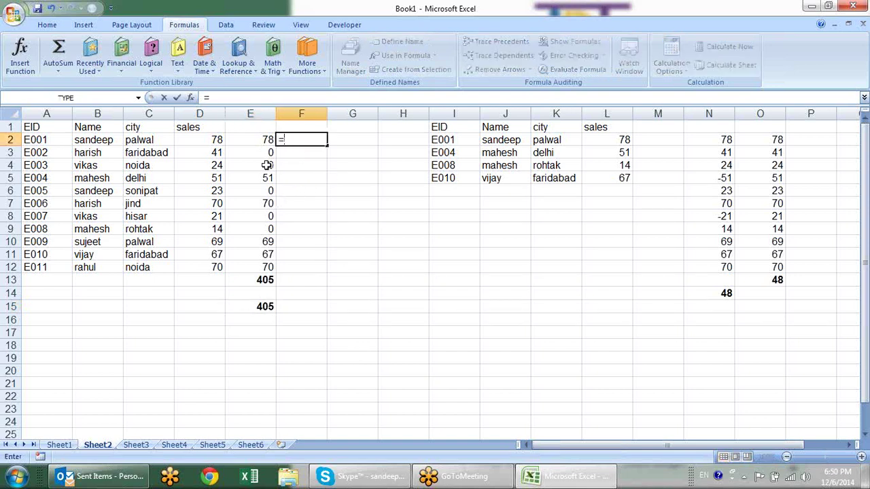
left_click(216, 139)
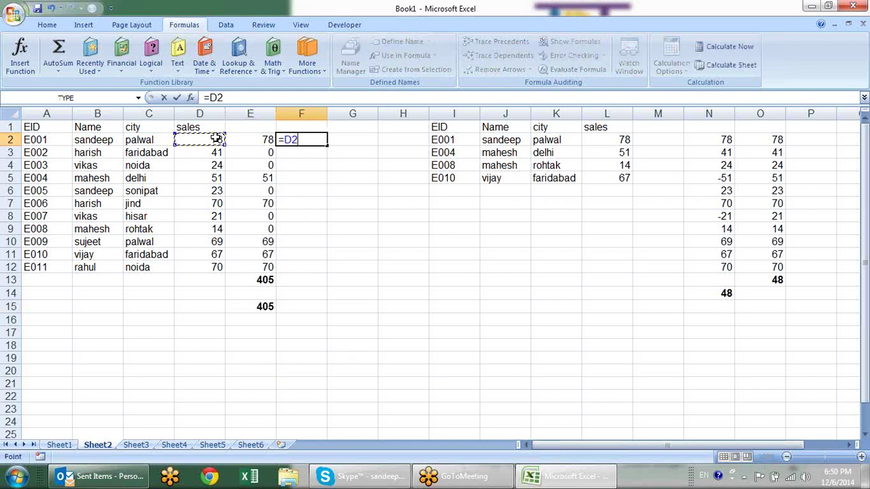
type("/")
left_click(265, 140)
key("Return")
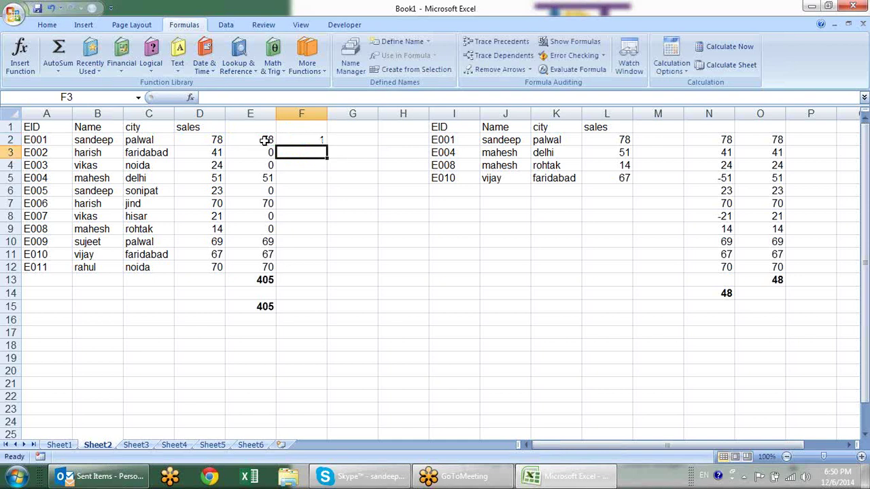
left_click(312, 141)
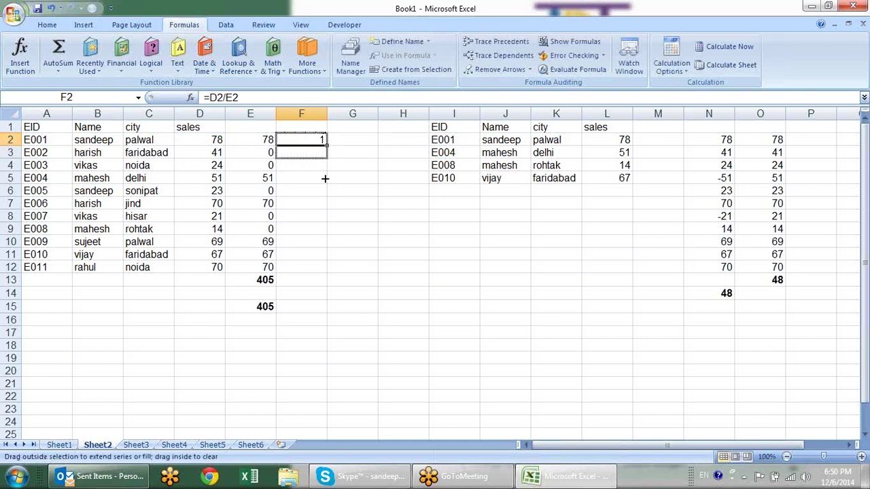
left_click_drag(327, 144, 322, 272)
Start an AutoSum in F13 over the range F2:F12.
left_click(311, 283)
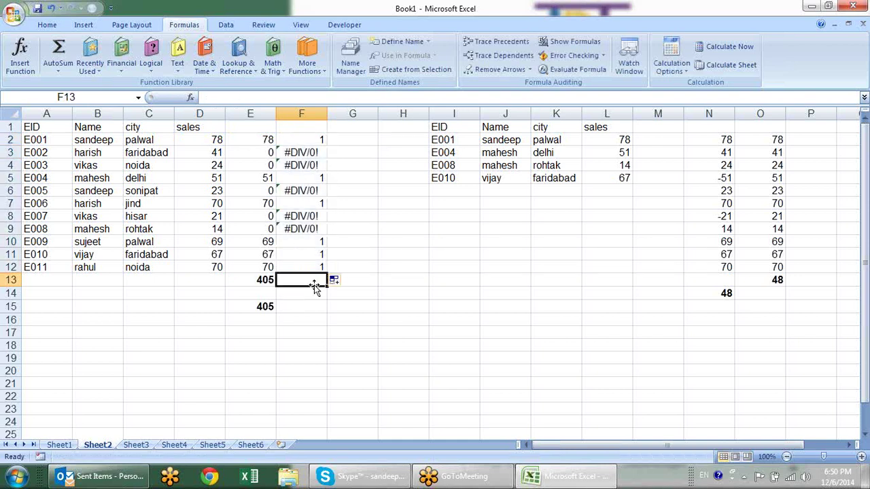
key("alt+equal")
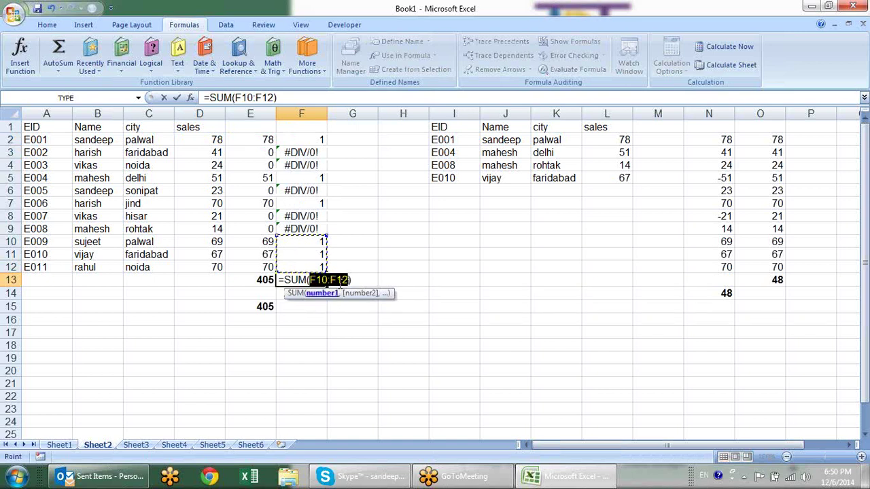
left_click_drag(301, 138, 304, 268)
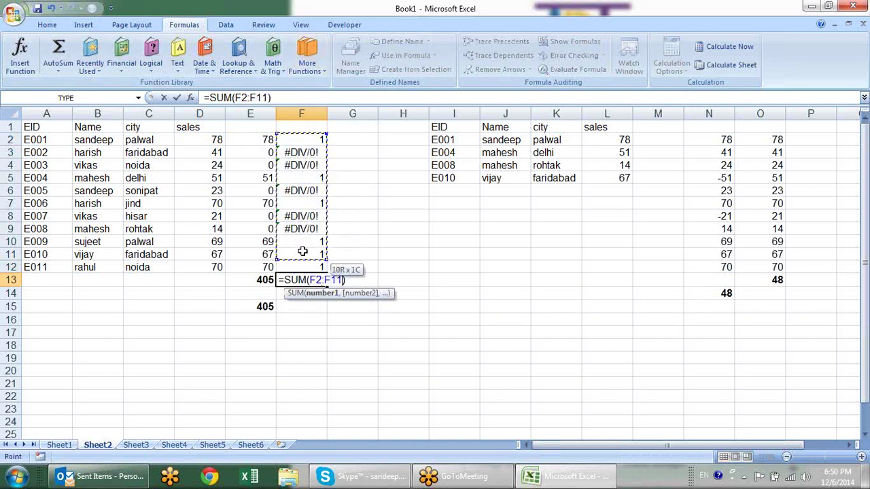
Commit =SUM(F2:F12) in F13 and make that total bold.
key("Return")
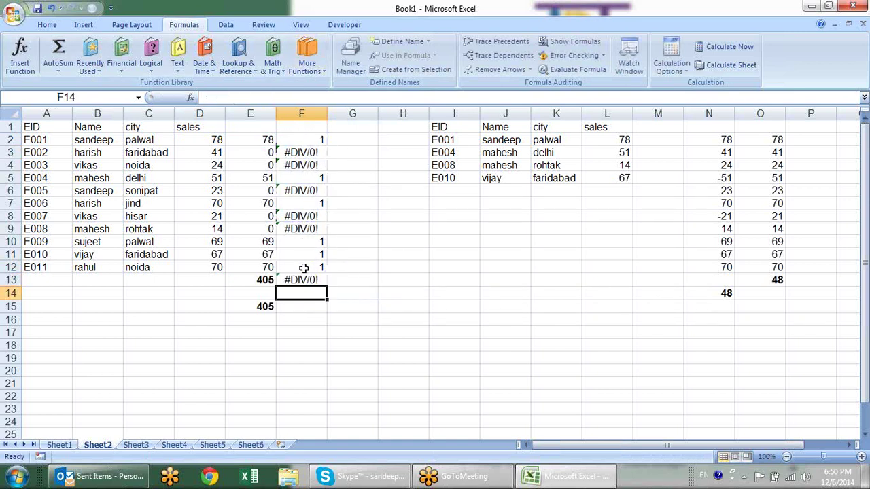
key("Up")
key("ctrl+b")
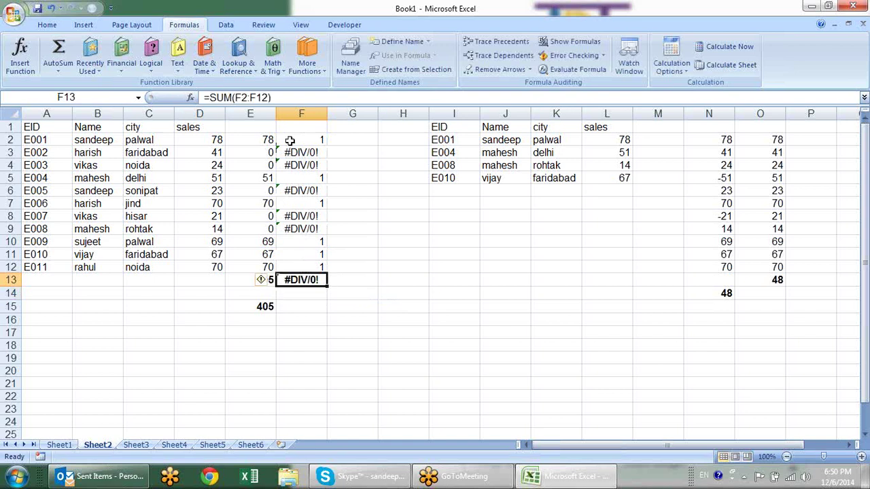
Inspect the formulas in E3, F2 and F13 unchanged, then begin a formula in F15.
left_click(259, 154)
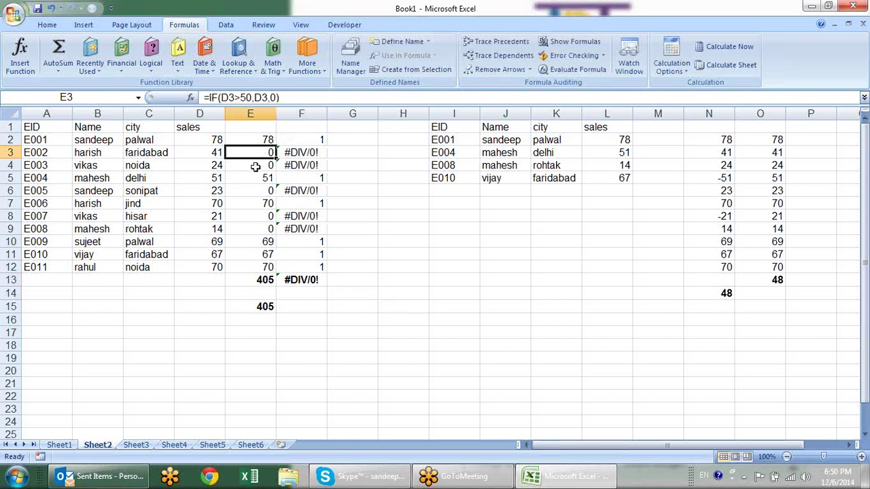
left_click(311, 138)
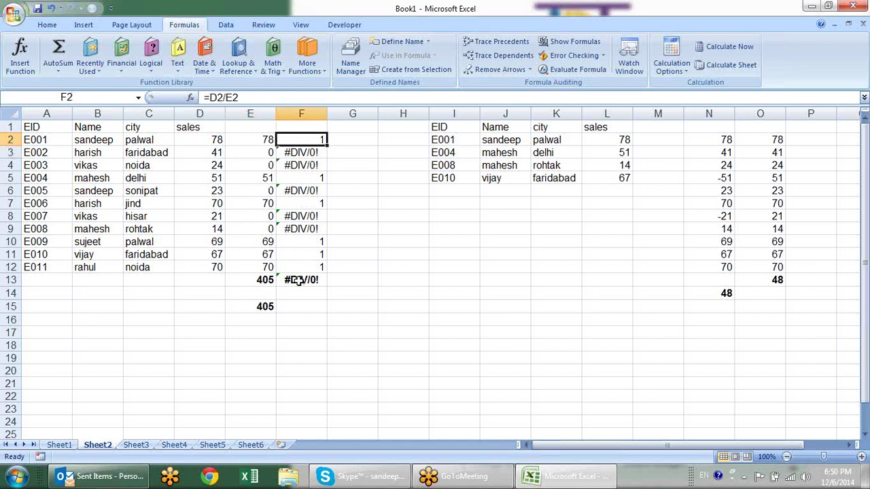
left_click(300, 279)
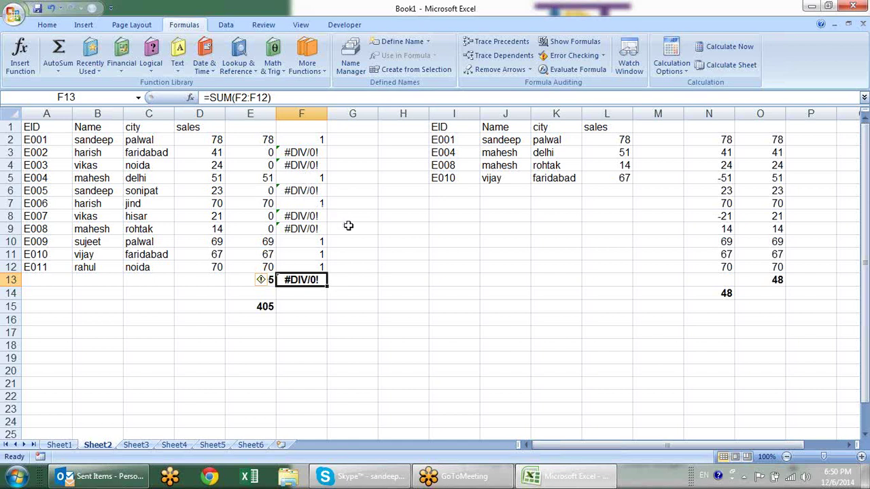
key("F2")
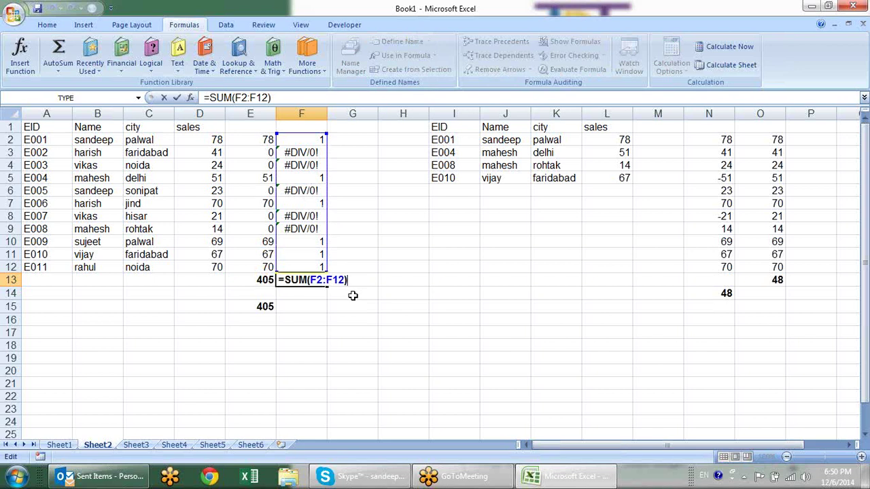
key("Escape")
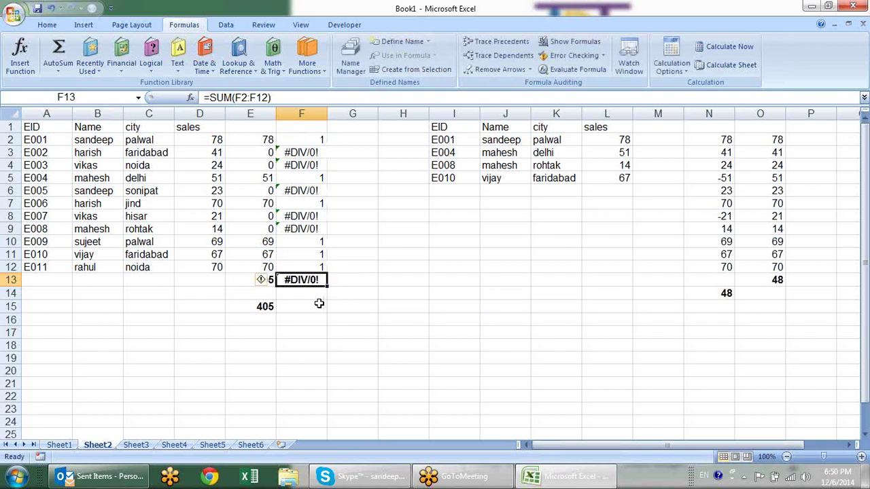
left_click(318, 305)
type("=")
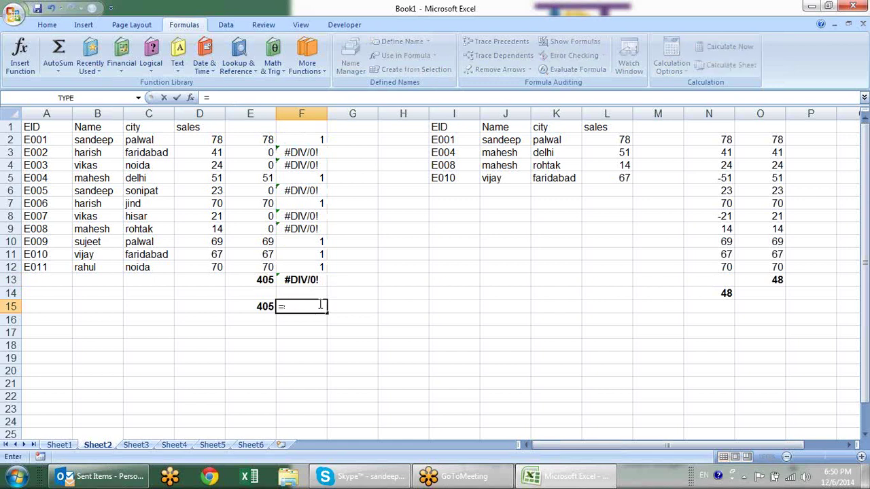
Enter {=SUM(IFERROR(F2:F12,0))} in F15 as an array formula, returning 6.
type("if")
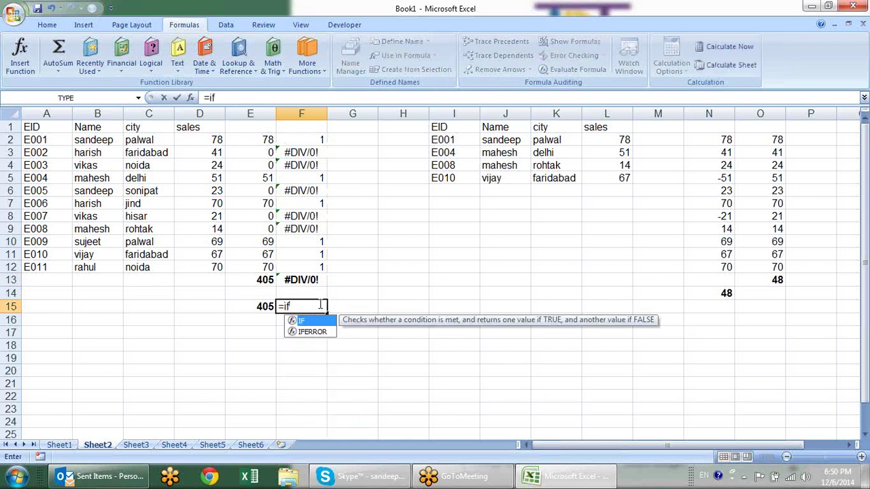
key("BackSpace")
key("BackSpace")
type("sum")
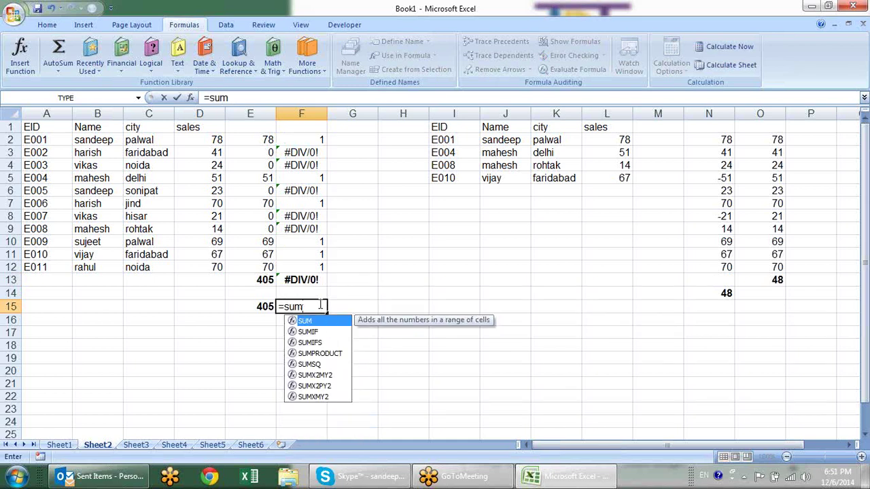
key("Tab")
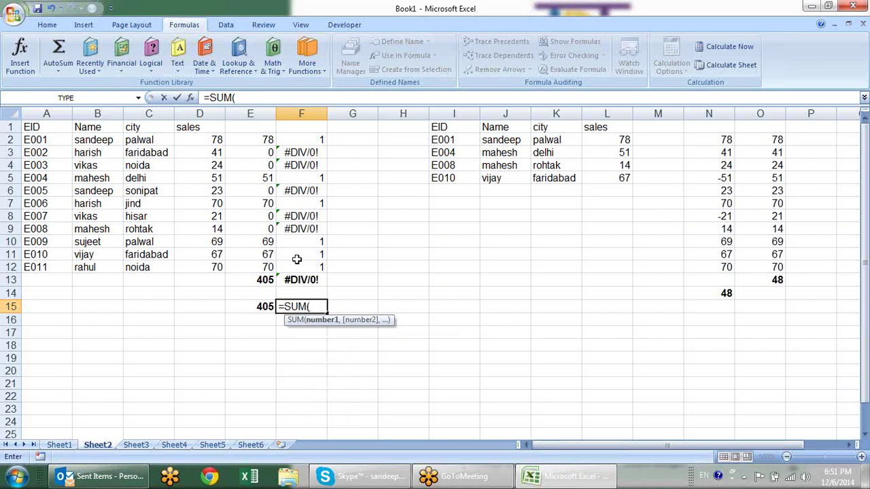
left_click(301, 266)
left_click_drag(301, 266, 305, 145)
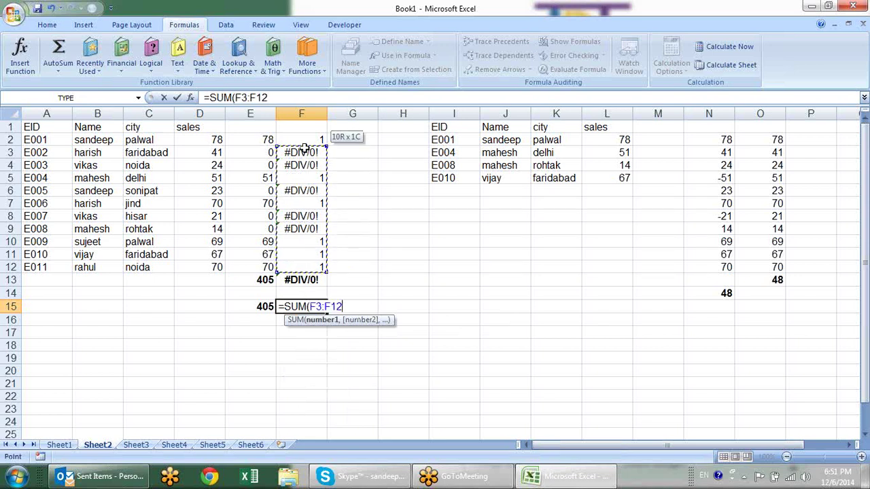
key("BackSpace")
key("BackSpace")
key("BackSpace")
key("BackSpace")
key("BackSpace")
key("BackSpace")
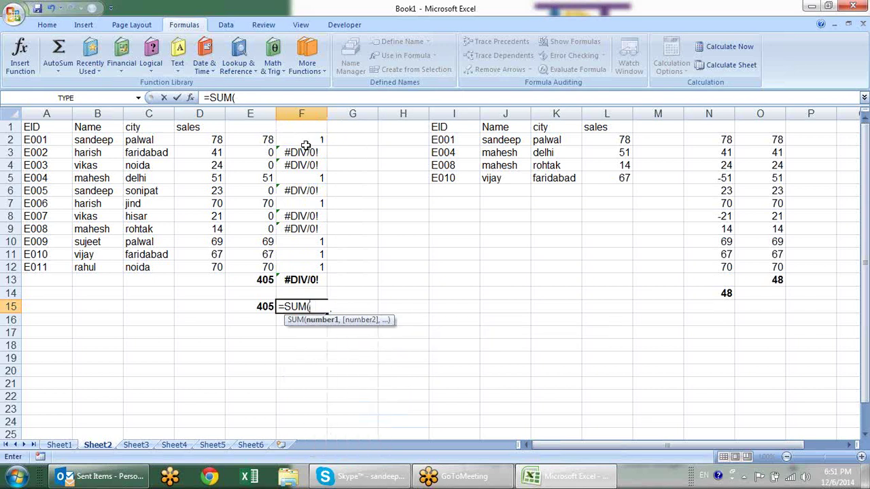
type("if")
key("Down")
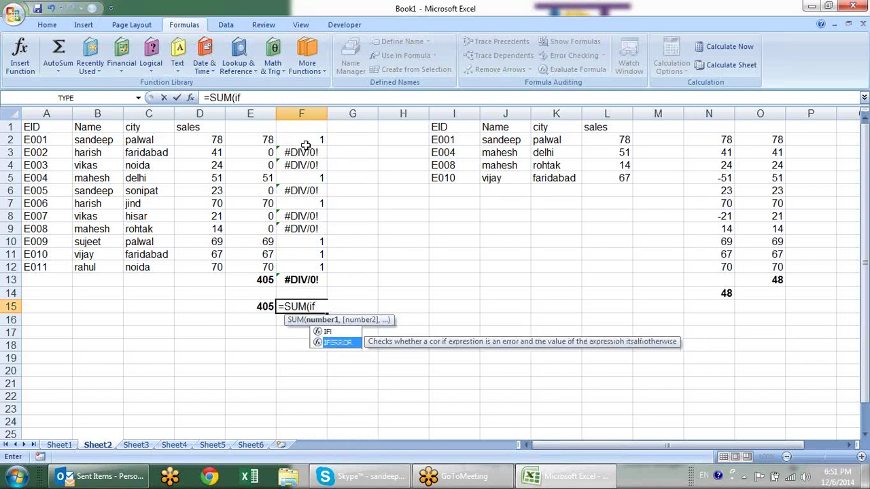
key("Tab")
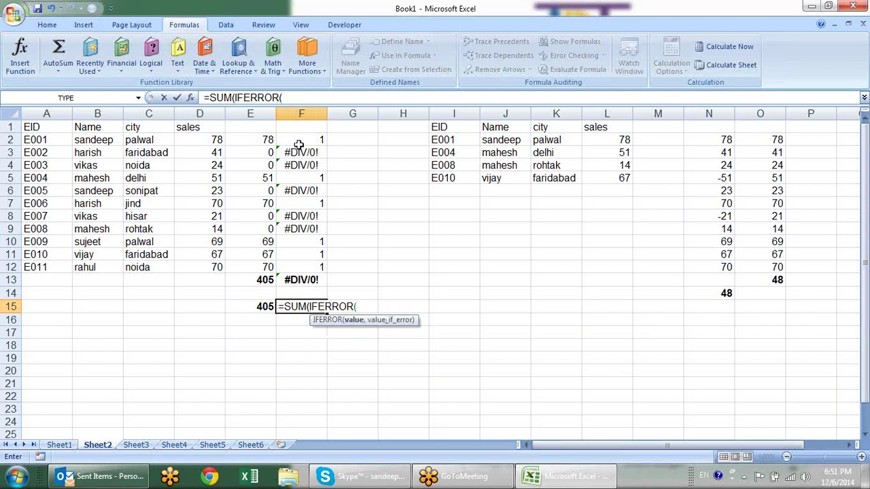
left_click_drag(301, 140, 292, 267)
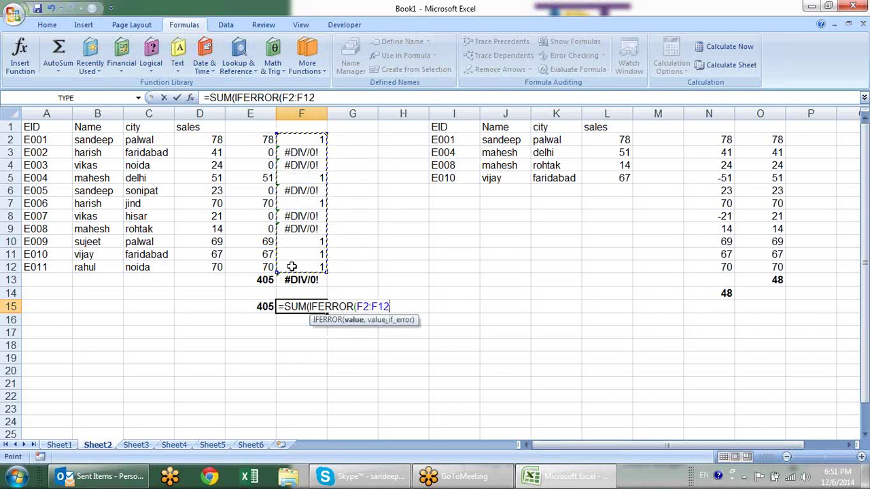
type(",")
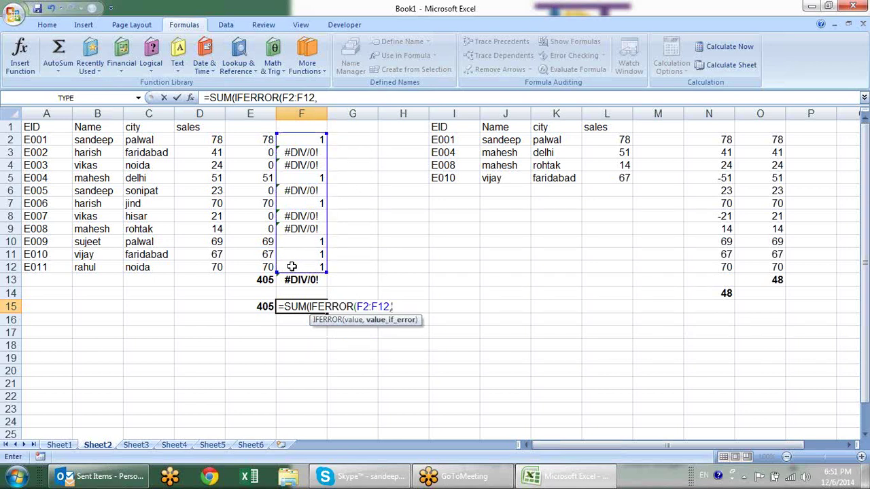
type("0")
type(")")
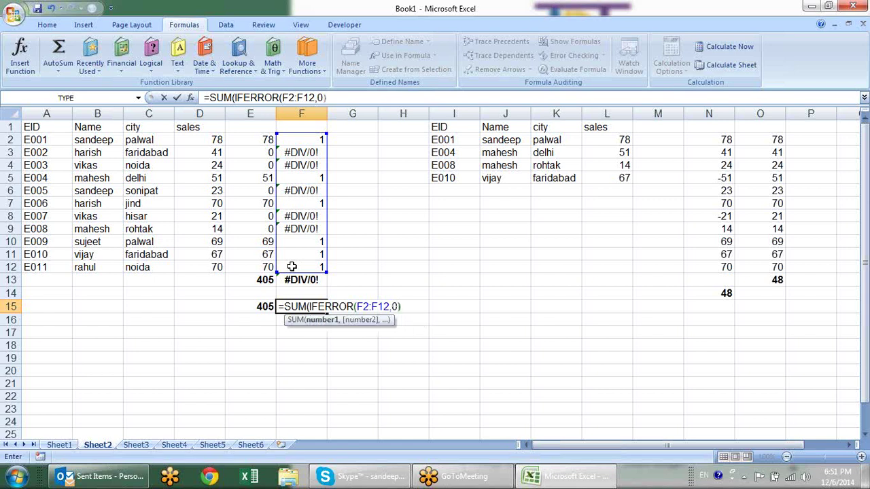
type(")")
key("ctrl+shift+Return")
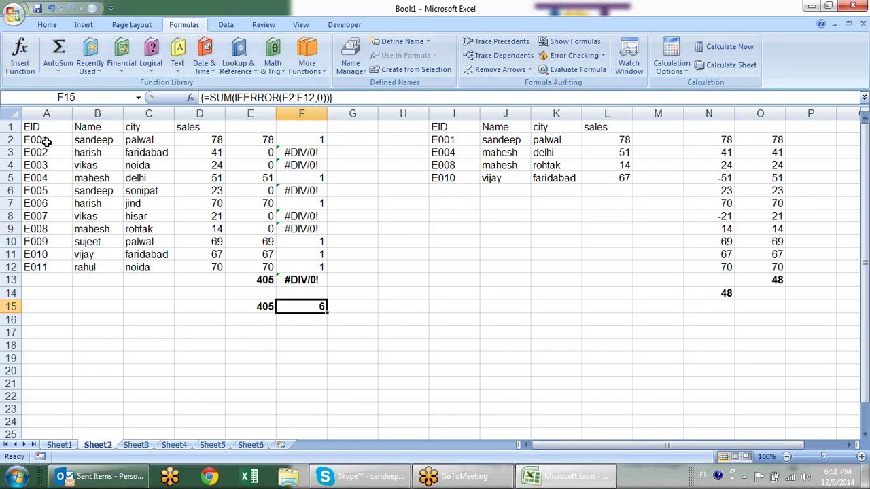
left_click_drag(49, 141, 47, 269)
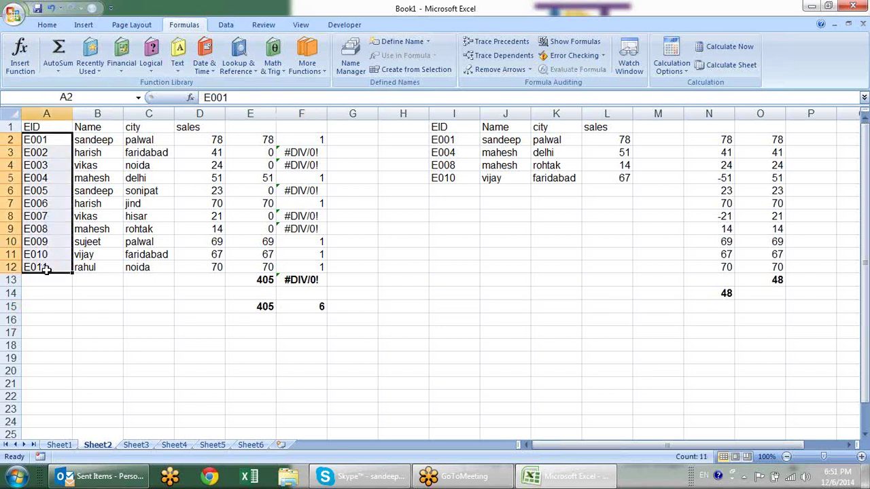
key("ctrl+c")
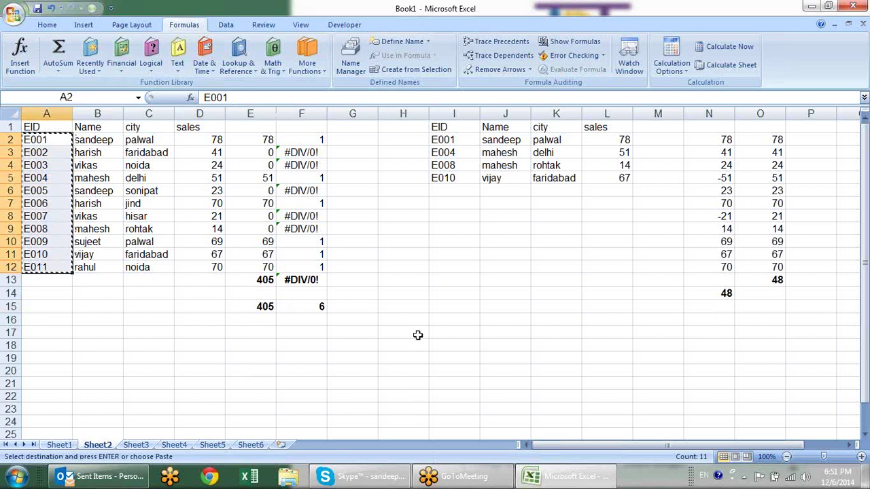
left_click(421, 323)
key("ctrl+v")
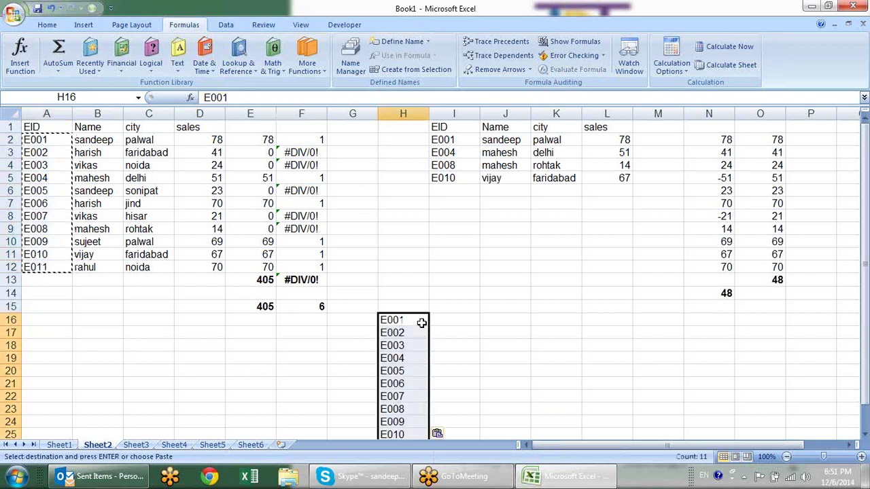
left_click_drag(459, 141, 454, 178)
key("ctrl+c")
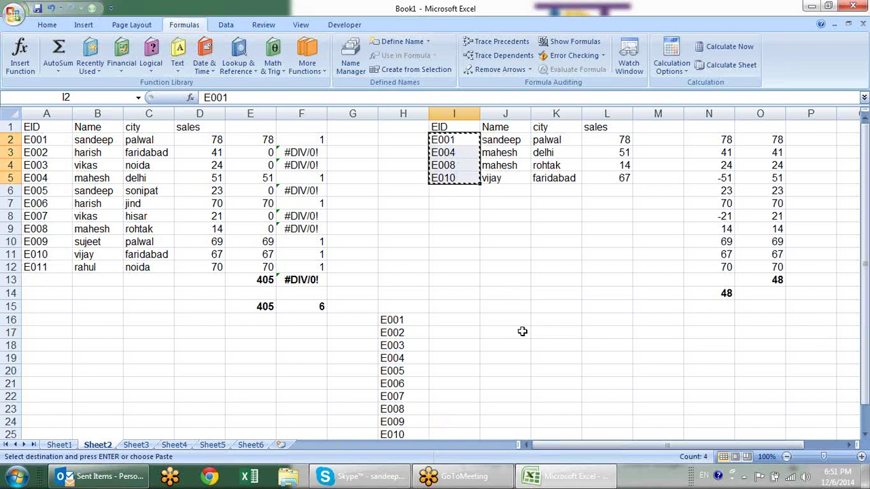
left_click(545, 328)
key("ctrl+v")
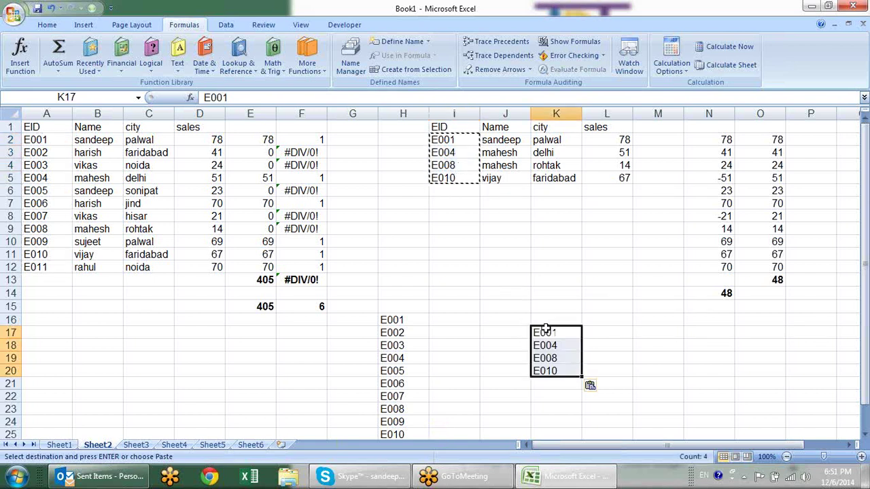
left_click(796, 331)
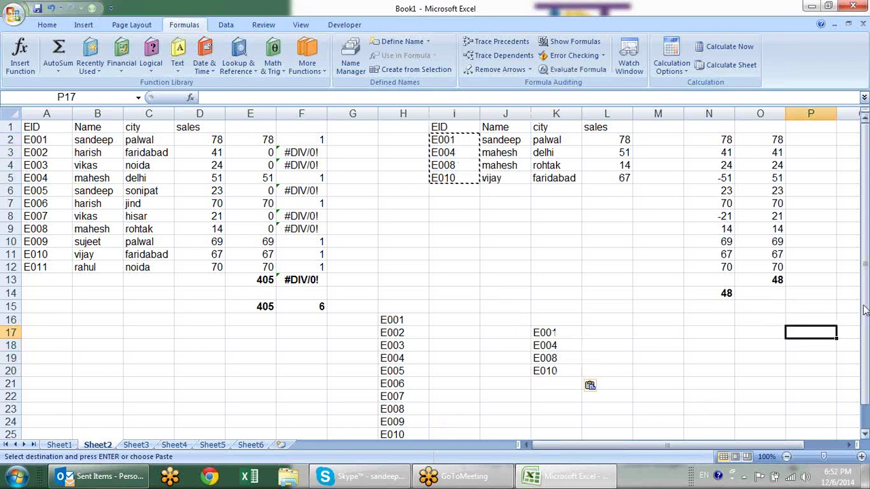
scroll(796, 330, "down", 1)
left_click(549, 360)
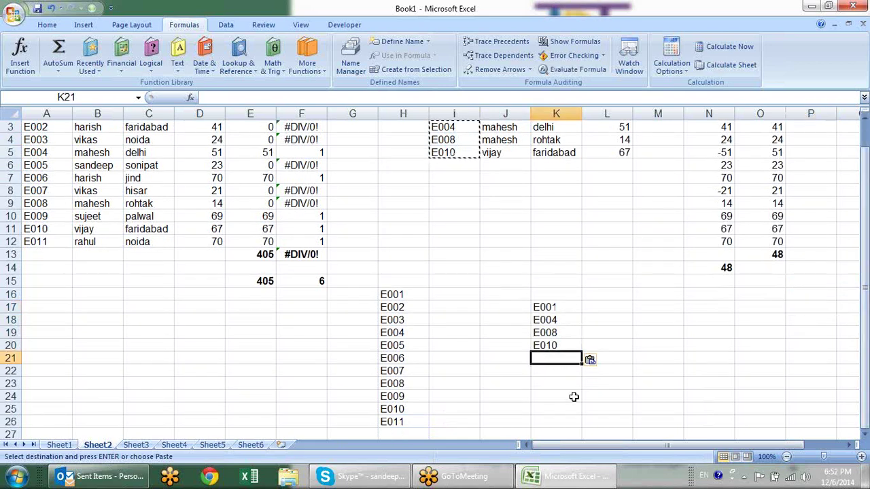
type("E")
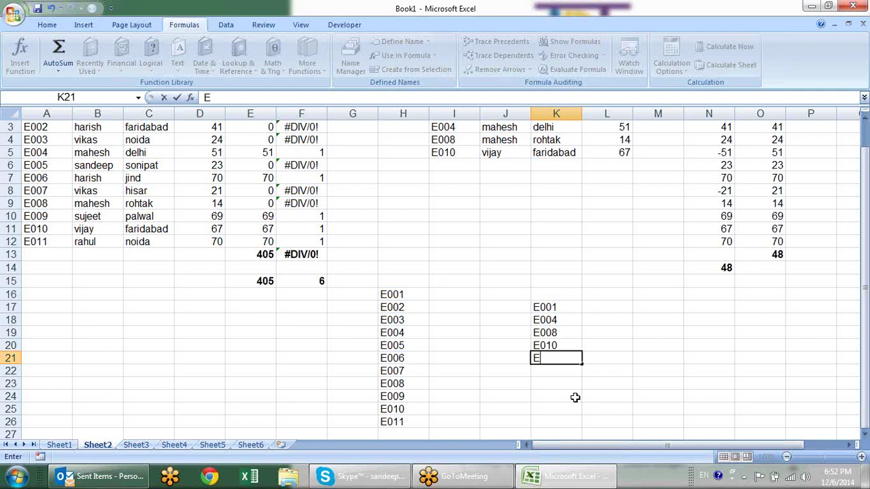
type("010")
key("BackSpace")
type("3")
key("Return")
type("E015")
key("Return")
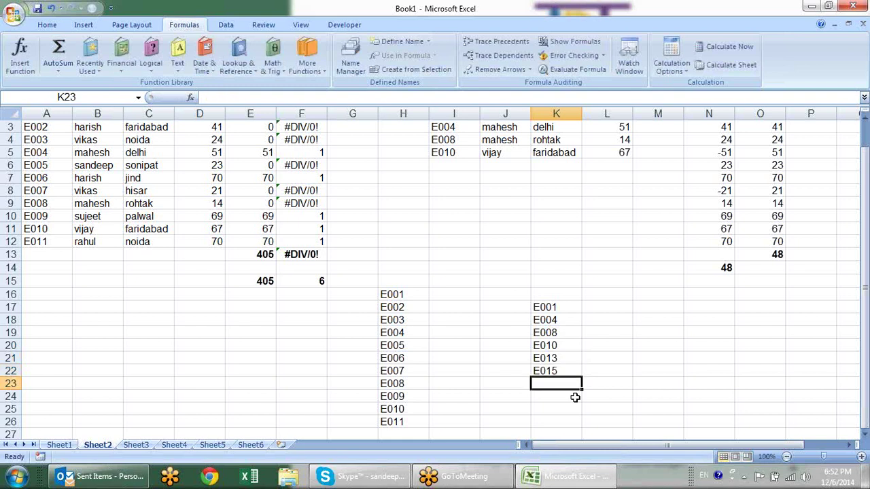
left_click(406, 344)
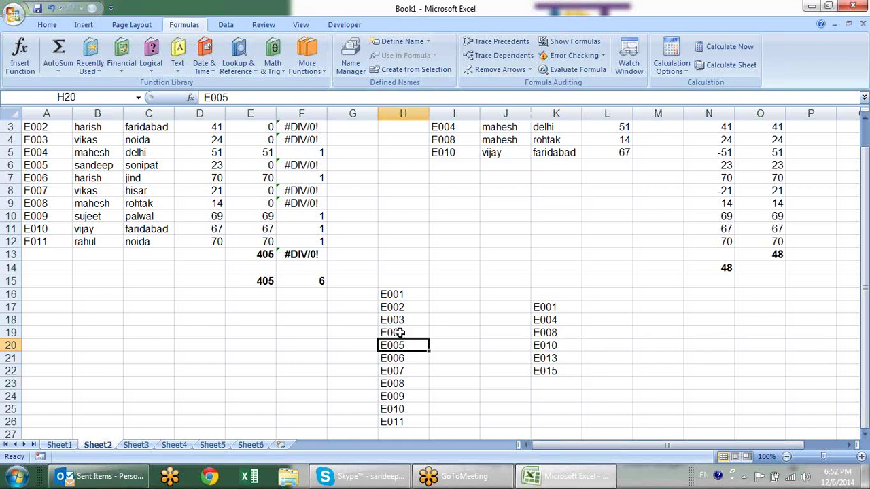
left_click(400, 333)
left_click(534, 333)
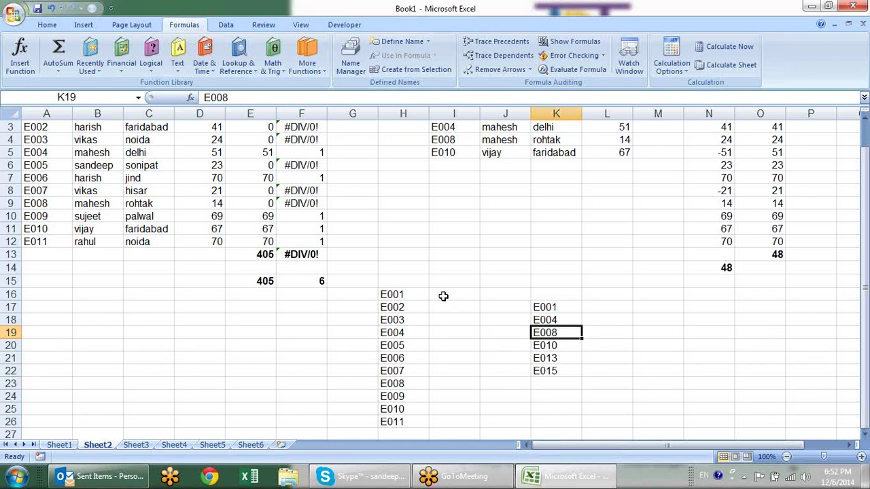
left_click(443, 295)
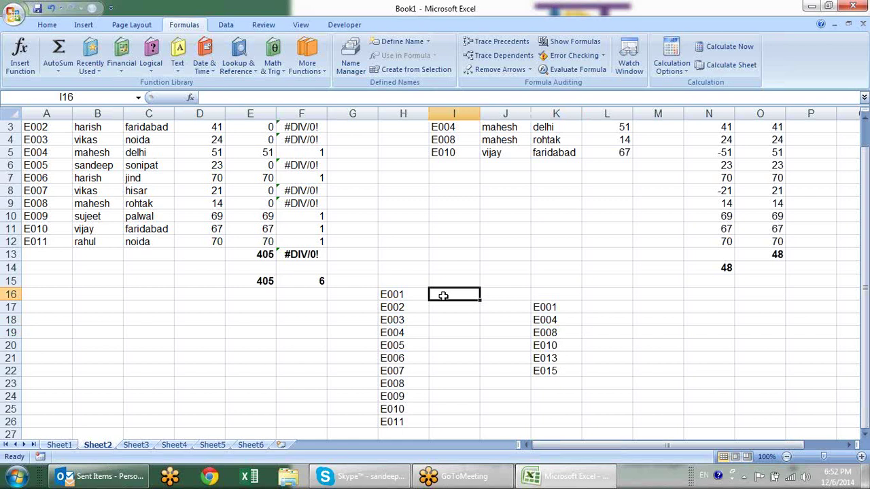
type("=or")
key("Tab")
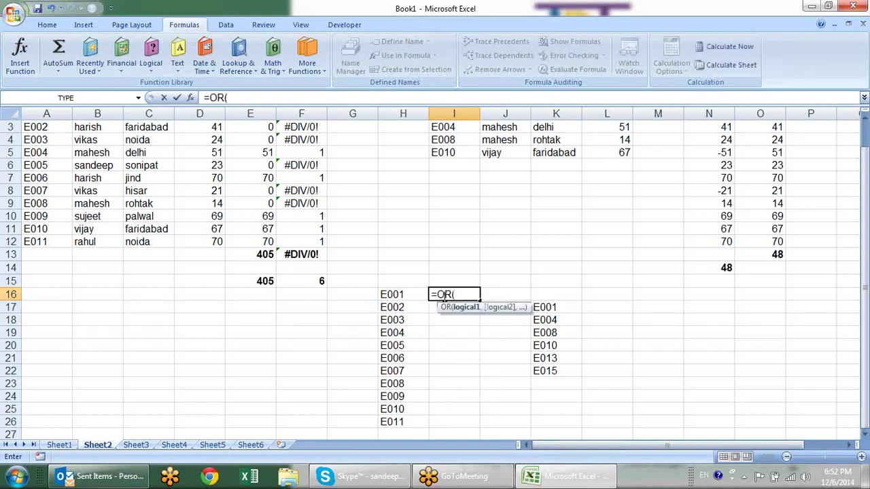
left_click(402, 293)
type(",")
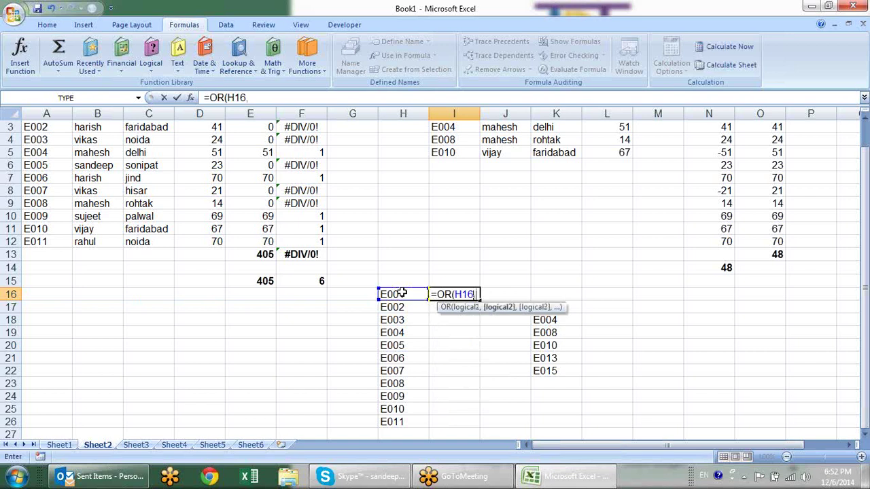
left_click_drag(554, 370, 557, 309)
left_click(477, 294)
key("BackSpace")
type("=")
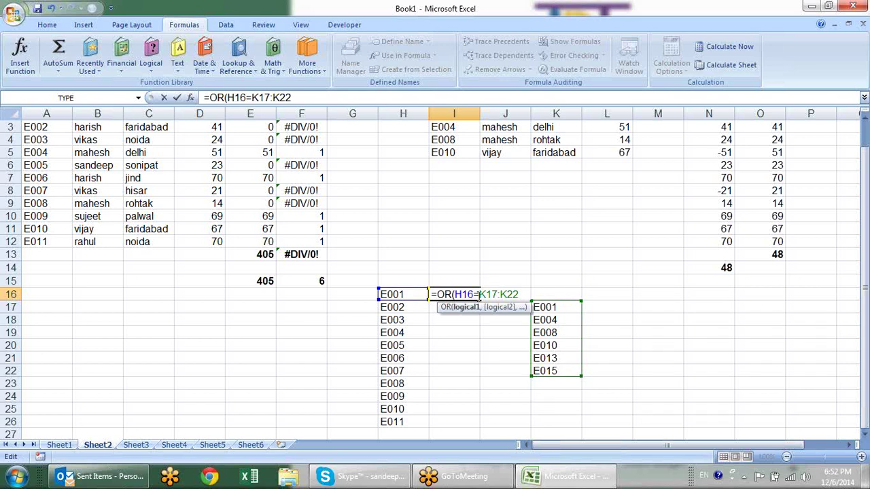
left_click_drag(522, 293, 480, 294)
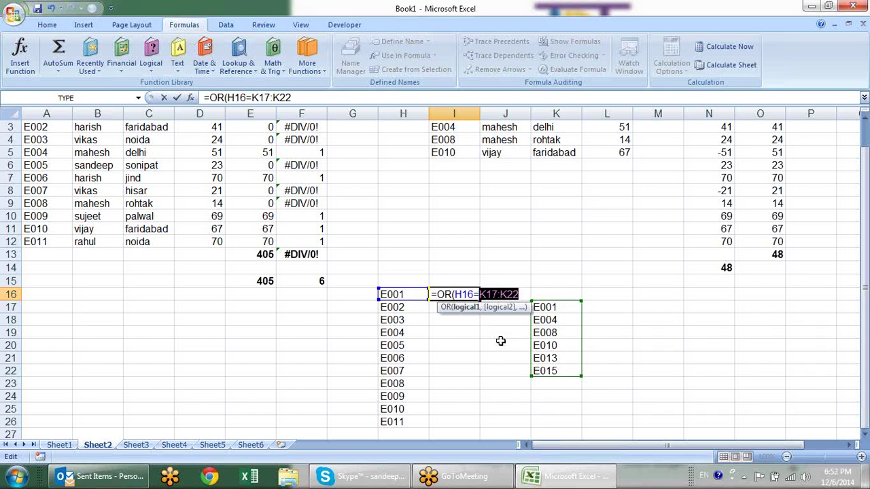
key("Escape")
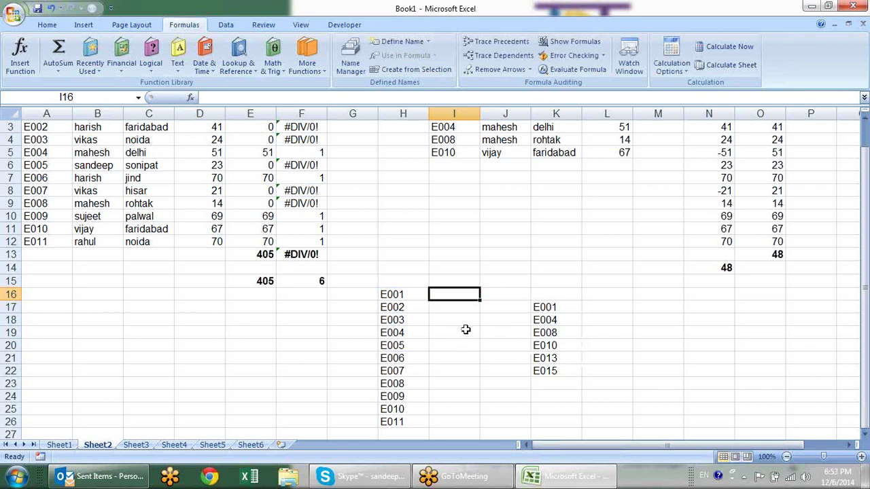
Enter {=OR(H16=$K$17:$K$22)} as an array formula in I16 and fill it to I26.
type("=")
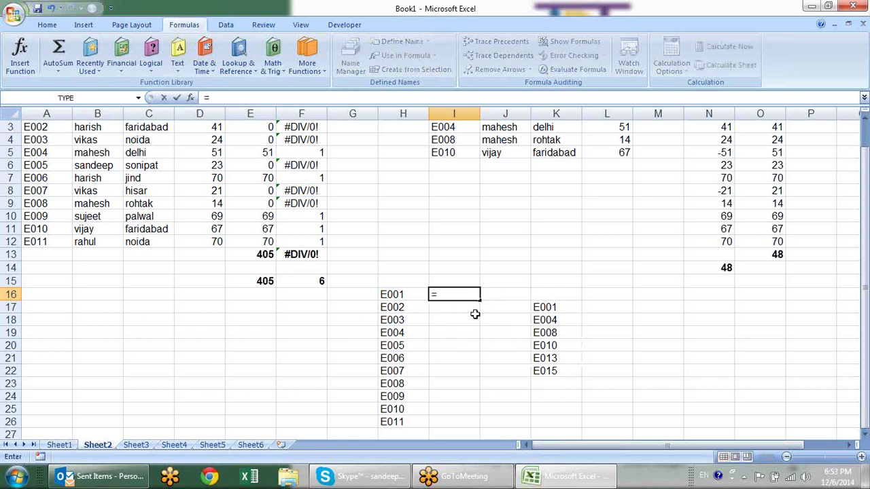
type("OR(")
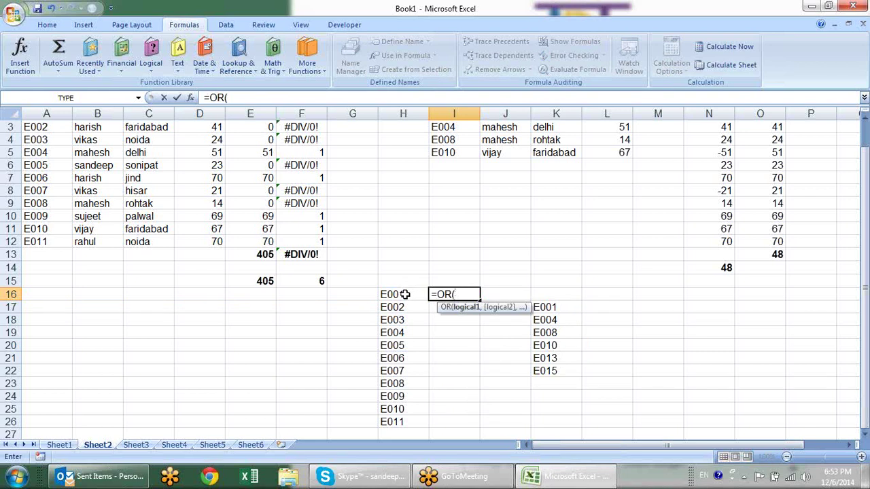
left_click(404, 294)
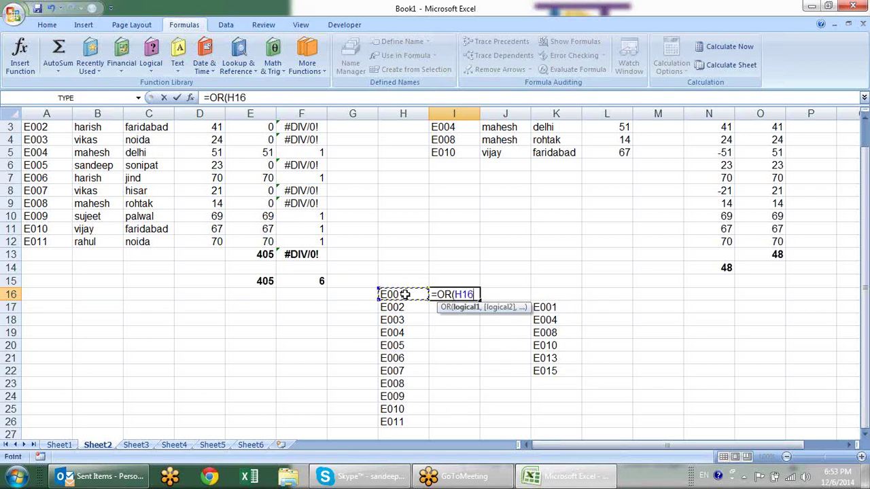
type("=")
left_click_drag(561, 307, 561, 367)
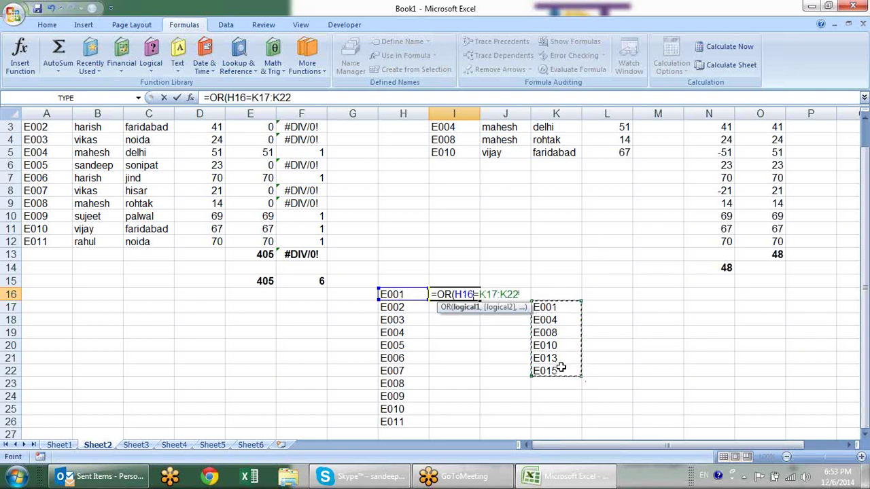
key("F4")
type(")")
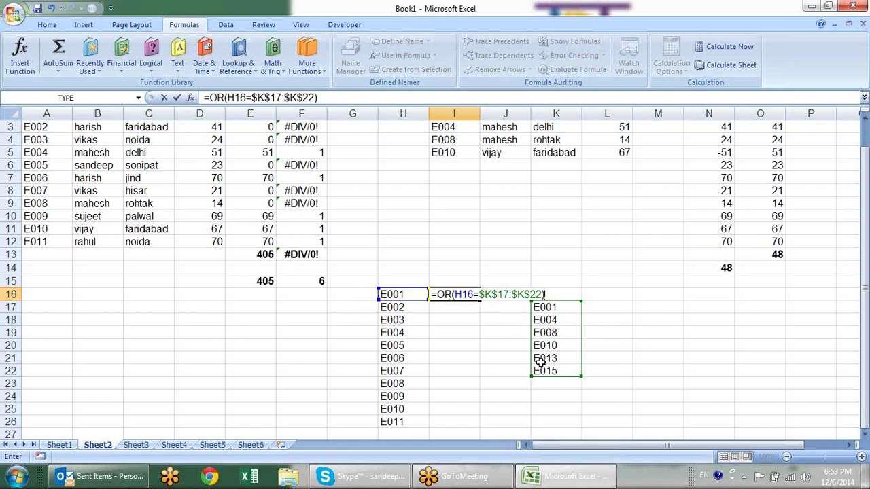
key("ctrl+shift+Return")
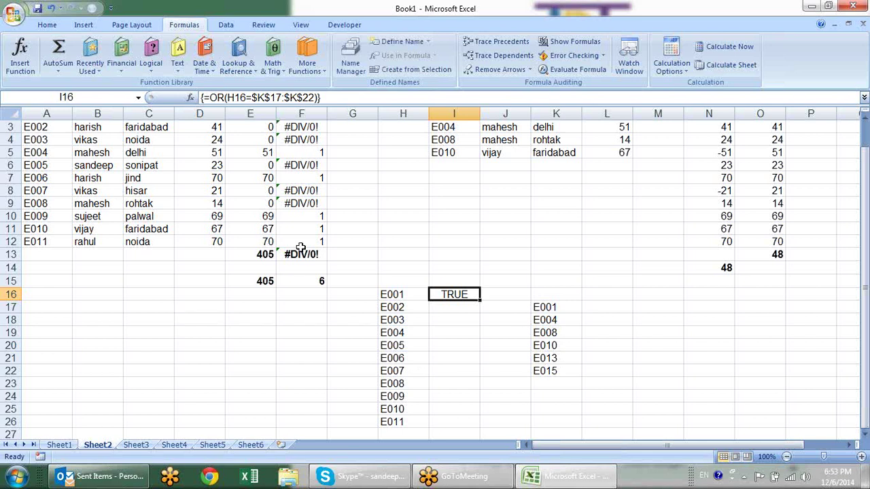
left_click_drag(480, 300, 485, 427)
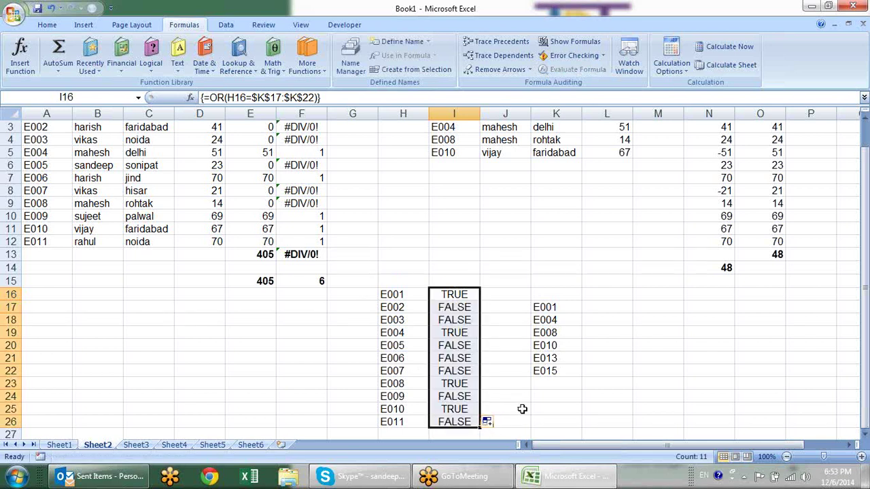
left_click(536, 411)
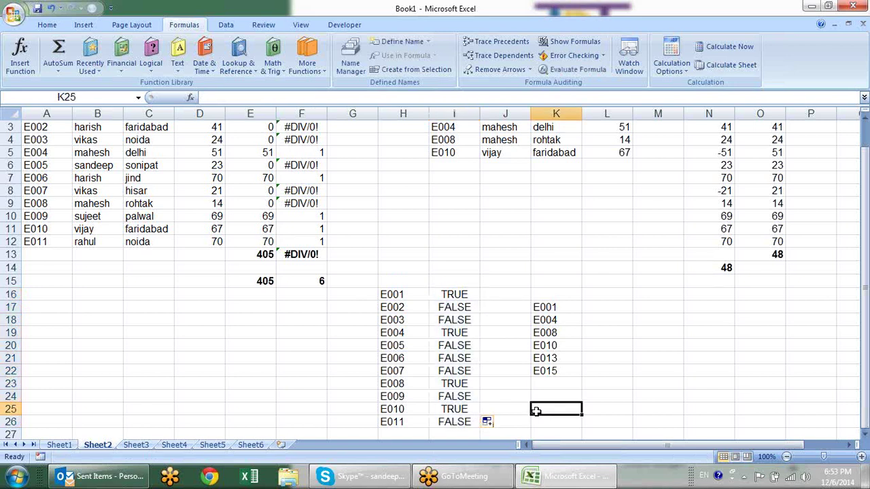
left_click(471, 294)
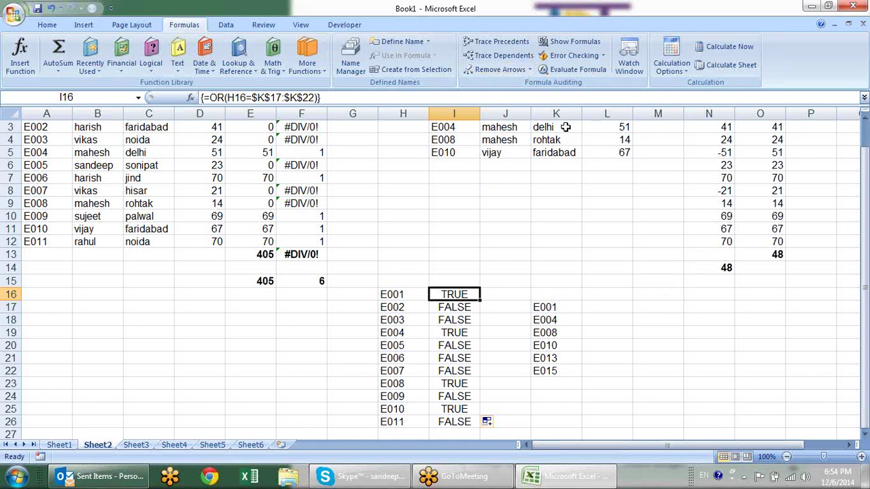
left_click(382, 238)
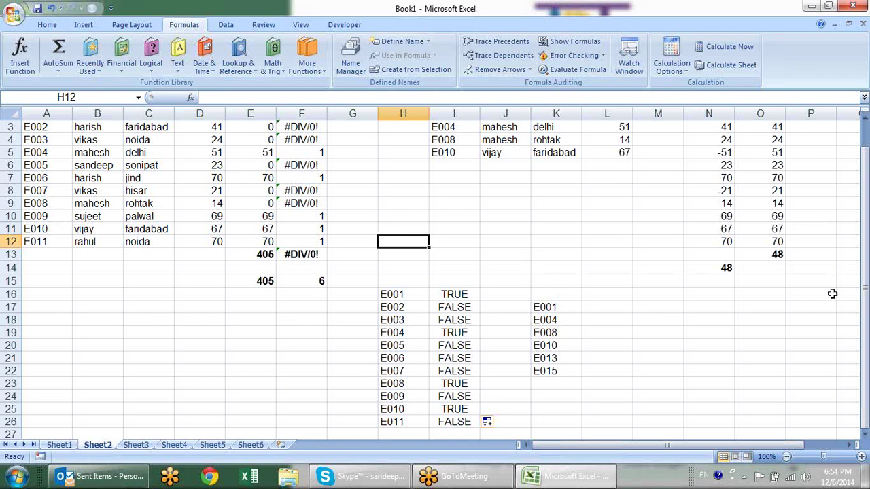
left_click_drag(864, 298, 864, 286)
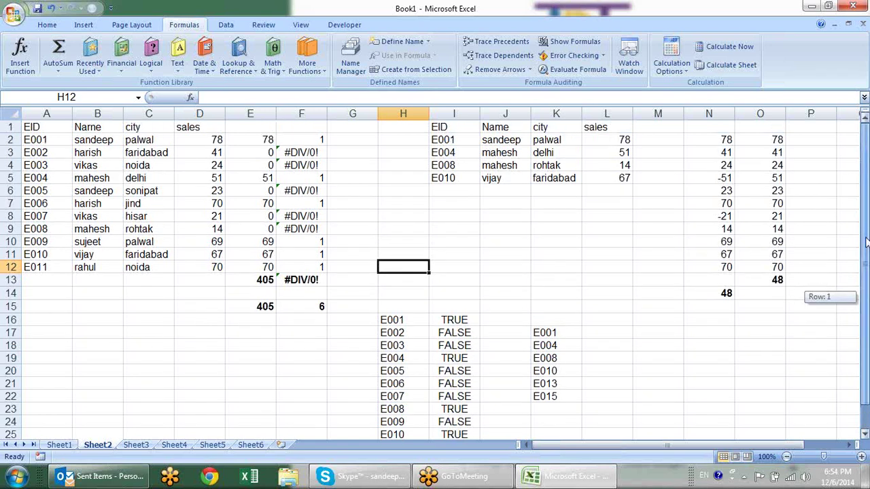
left_click(105, 192)
left_click(183, 192)
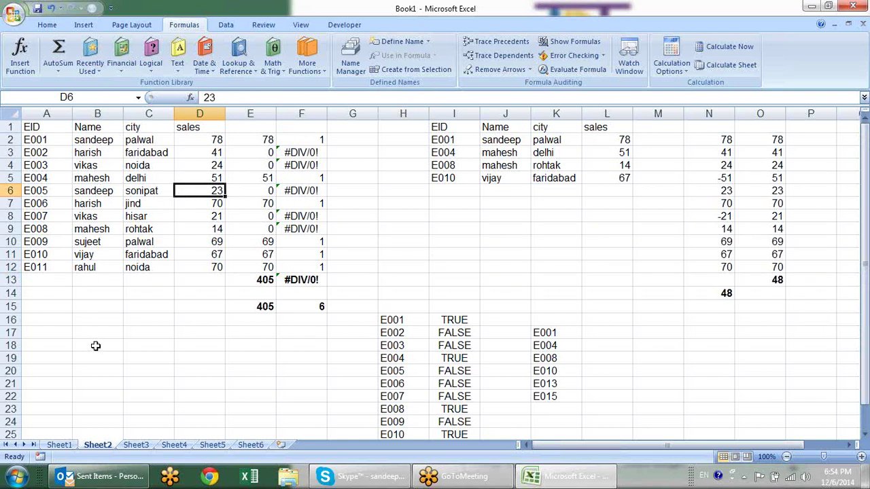
left_click(95, 321)
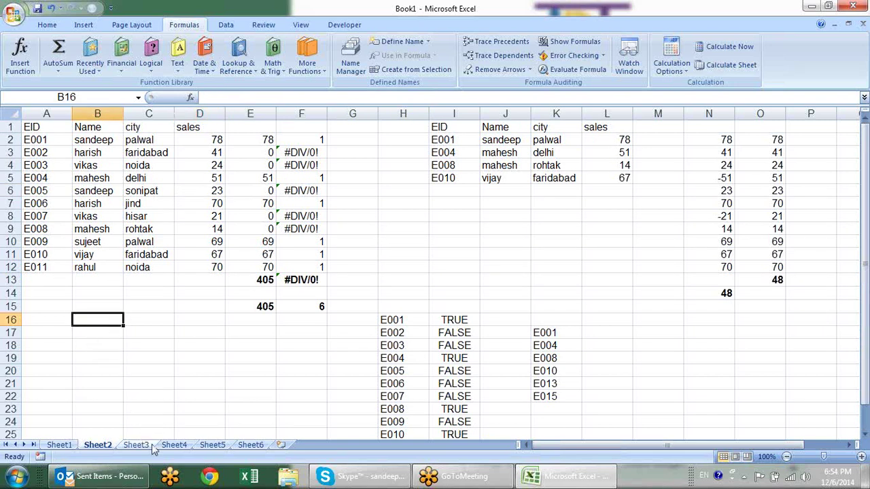
Type =sum into B16 and dismiss the function suggestion list.
type("=")
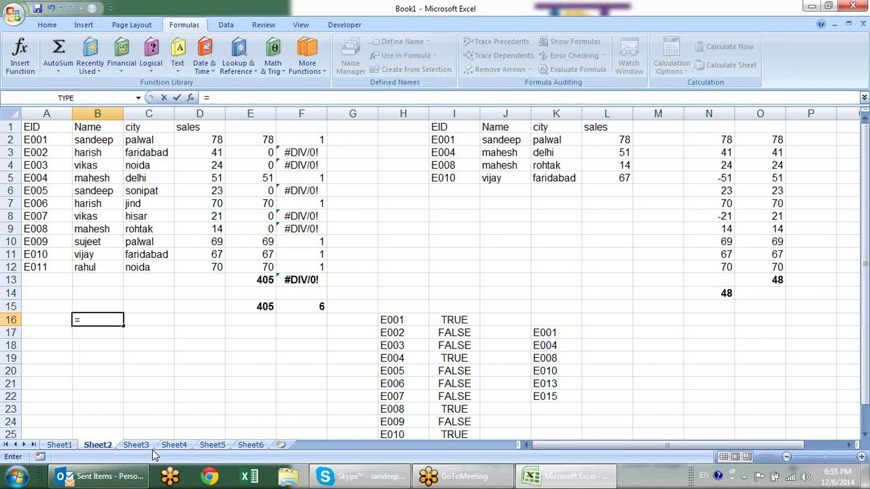
type("s")
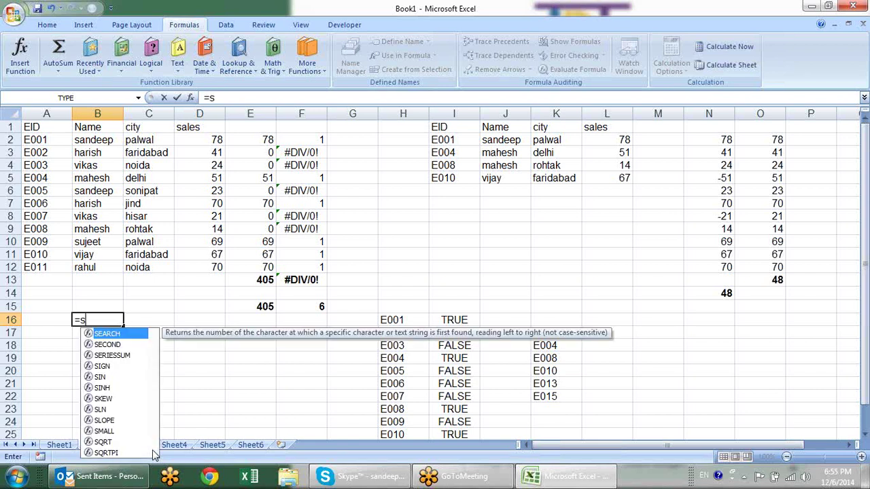
type("um")
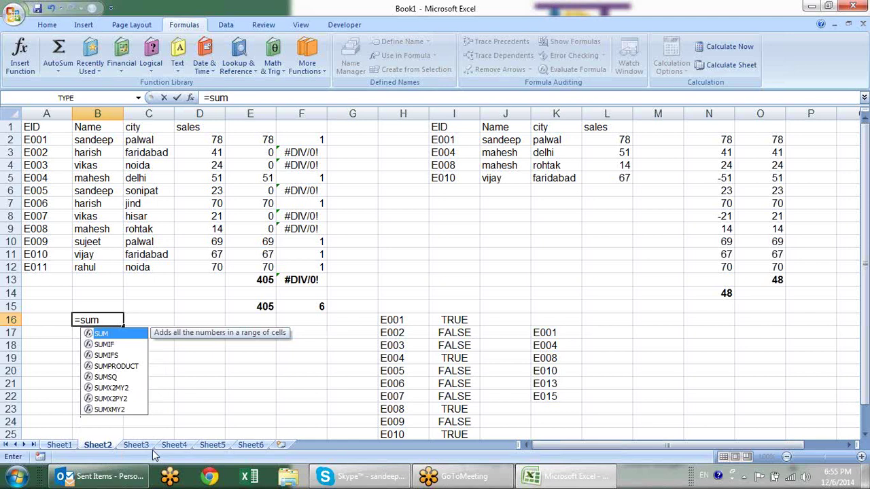
key("Escape")
Copy the EID/Name/city/sales table from Sheet2 into Sheet3 at A1, then begin a formula in G2.
mouse_move(66, 131)
left_mouse_down()
mouse_move(215, 280)
mouse_move(30, 128)
left_mouse_up()
key("ctrl+c")
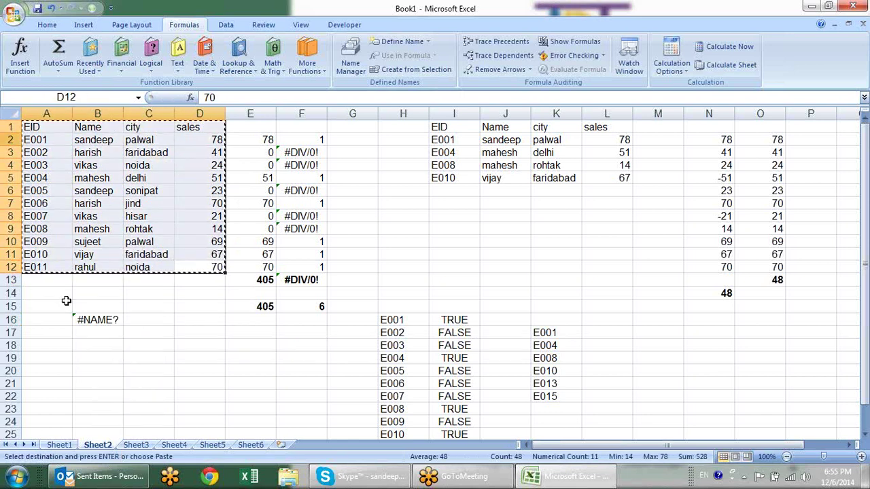
left_click(137, 445)
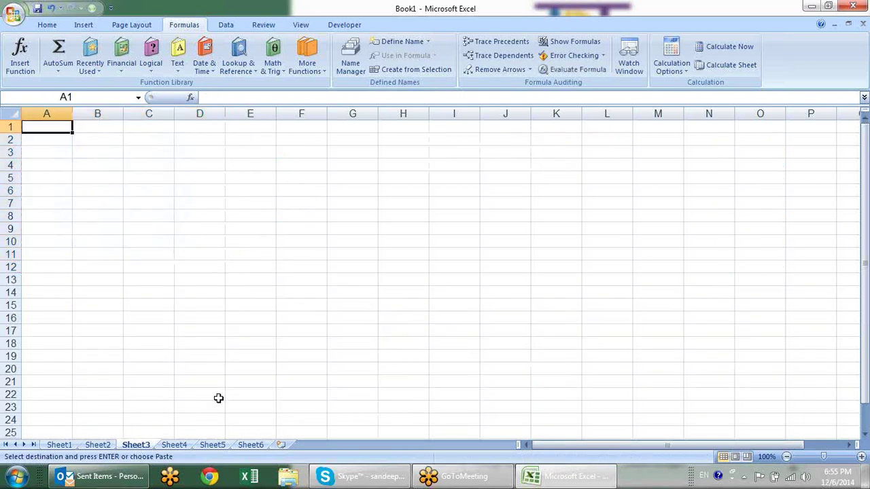
key("ctrl+v")
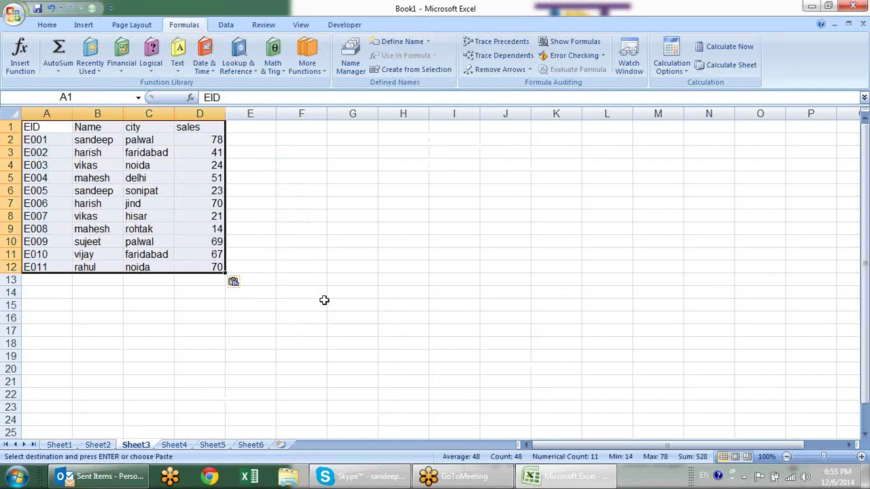
left_click(324, 300)
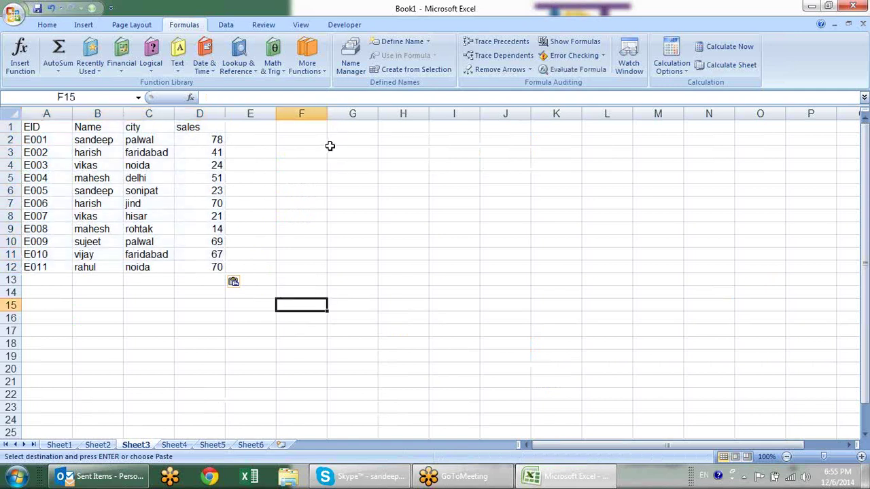
left_click(342, 142)
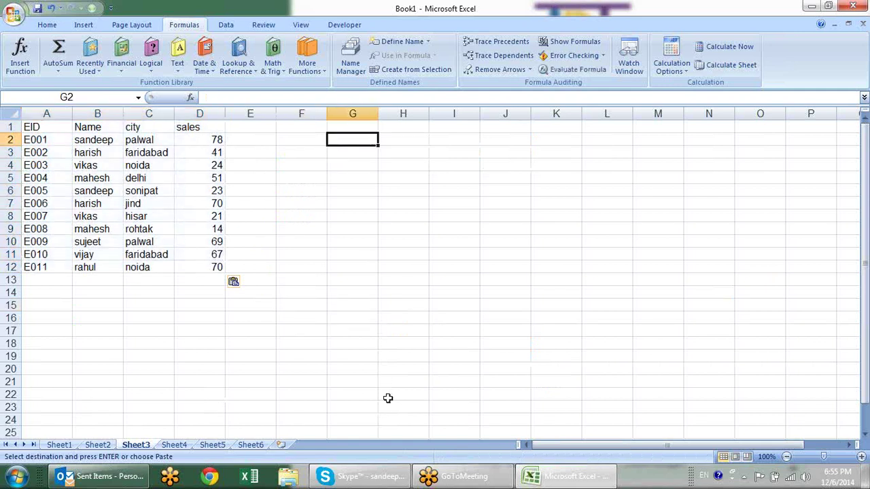
type("=")
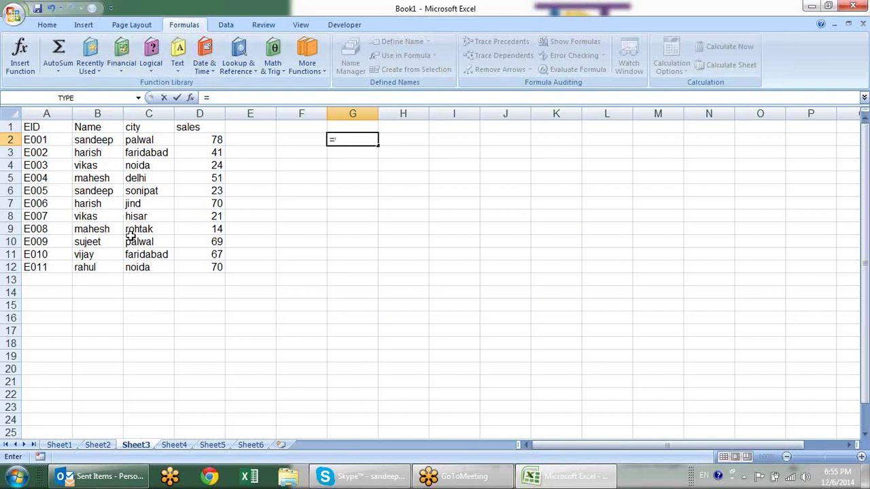
Enter {=SUM(B2:B12="sandeep")} in G2 as an array formula.
type("sum")
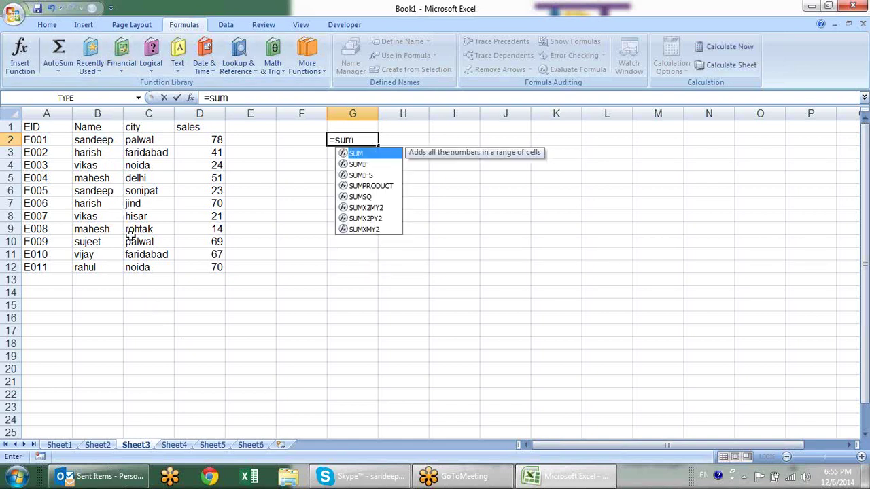
key("Tab")
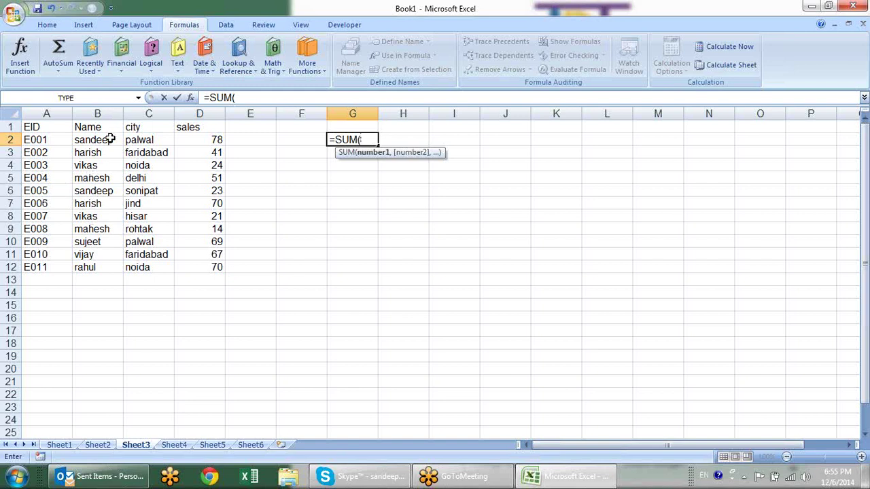
left_click_drag(110, 139, 108, 270)
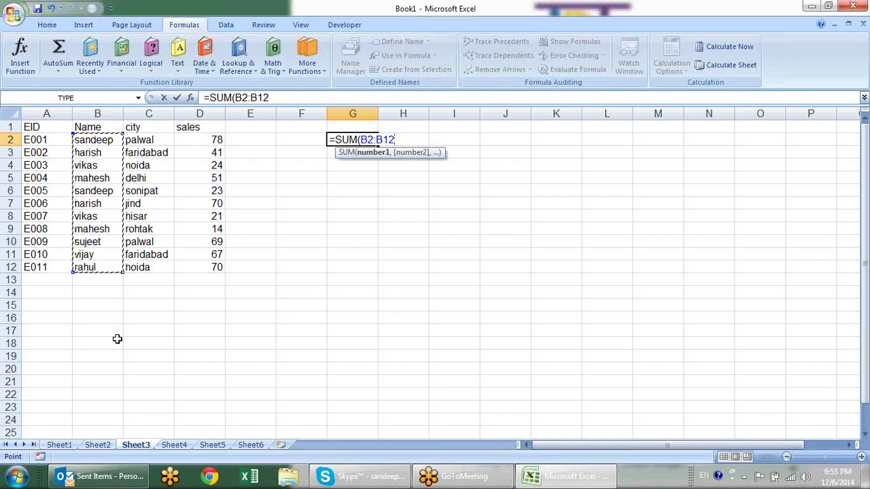
type("=")
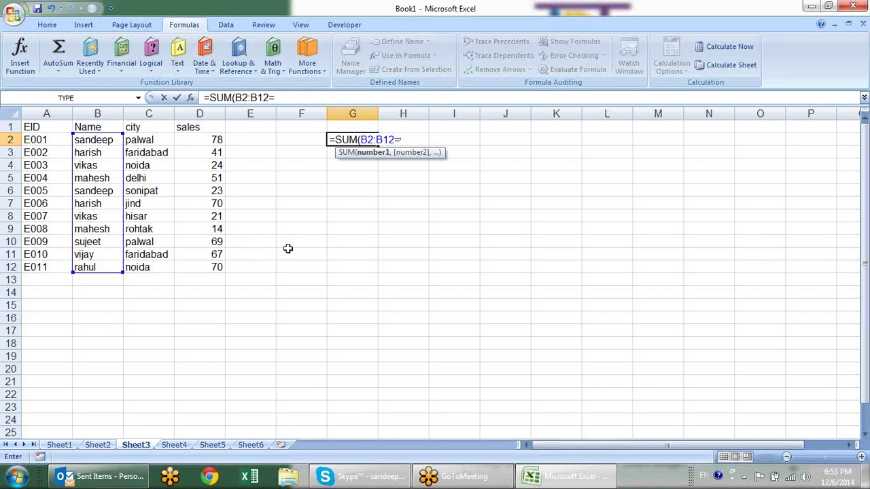
type("\"sandeep")
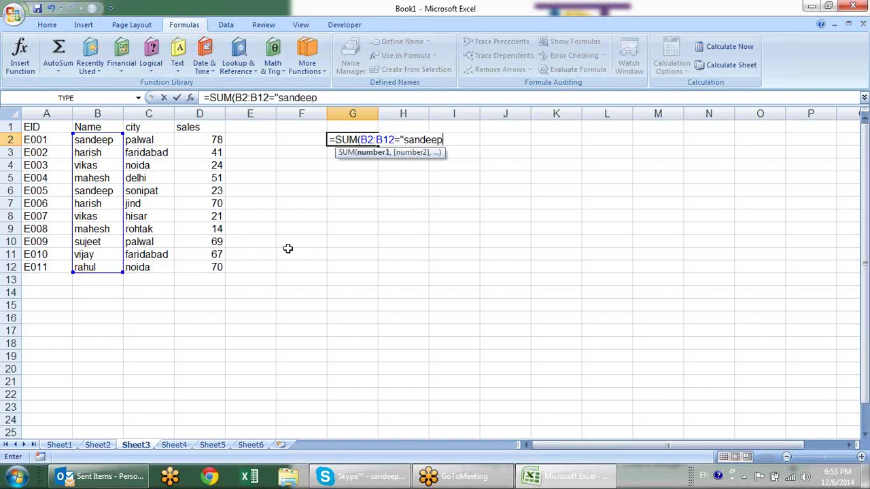
type("\")")
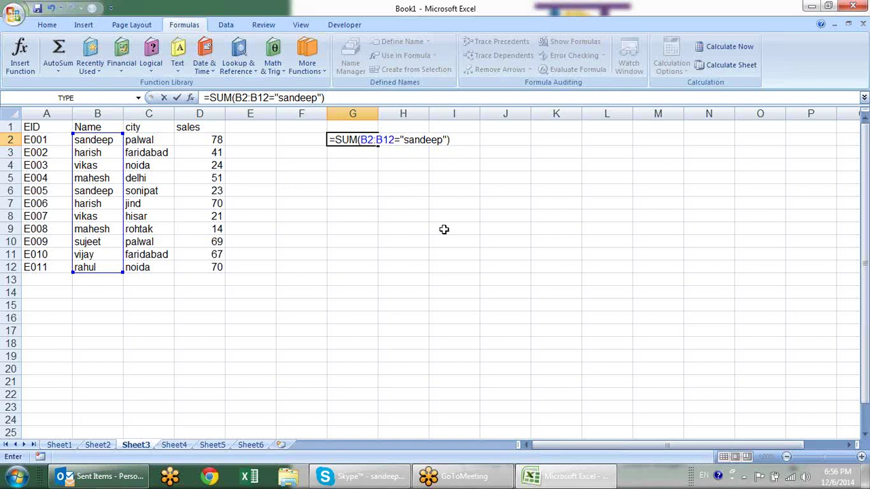
key("ctrl+shift+Return")
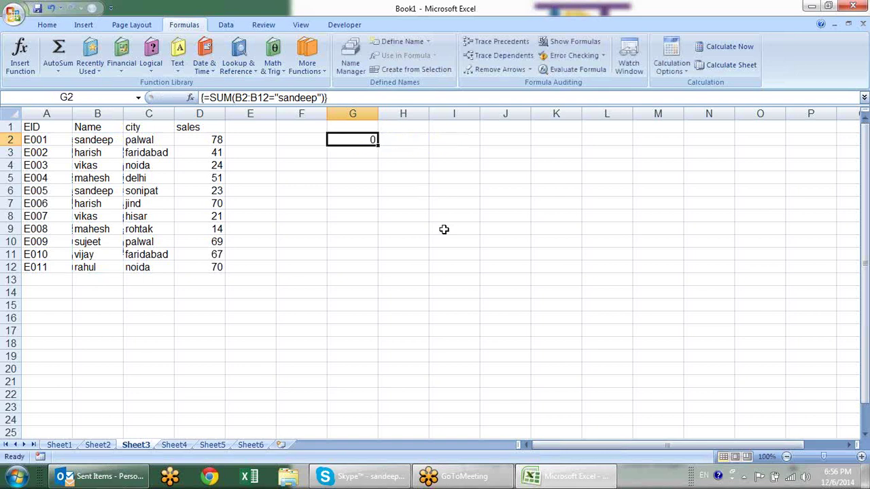
Edit G2 to {=SUM((B2:B12="sandeep")*1)} so it counts 2 sandeep rows.
key("F2")
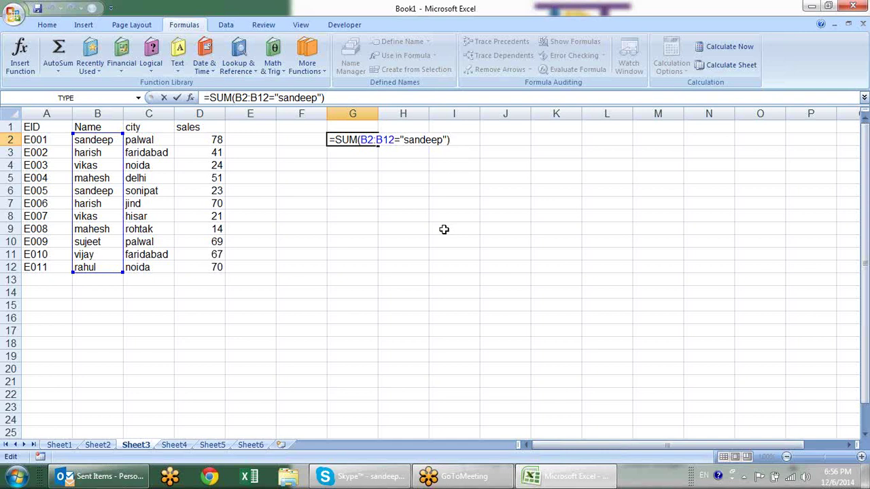
key("Left")
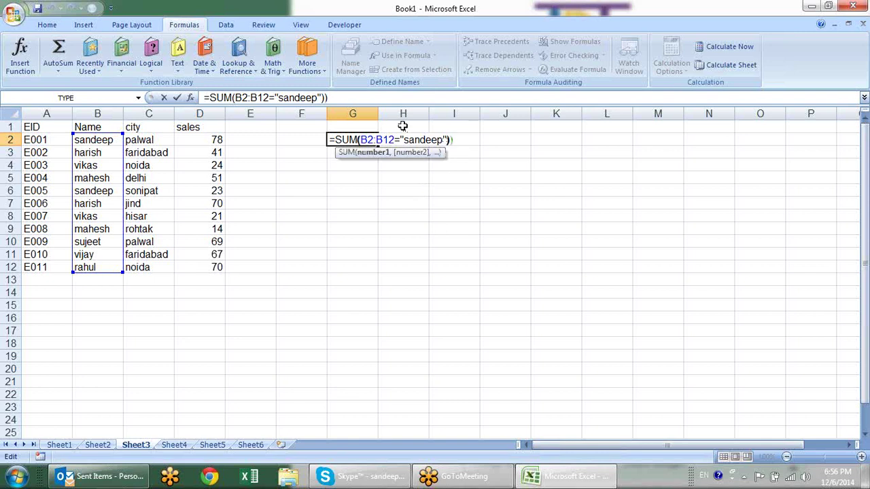
type(")")
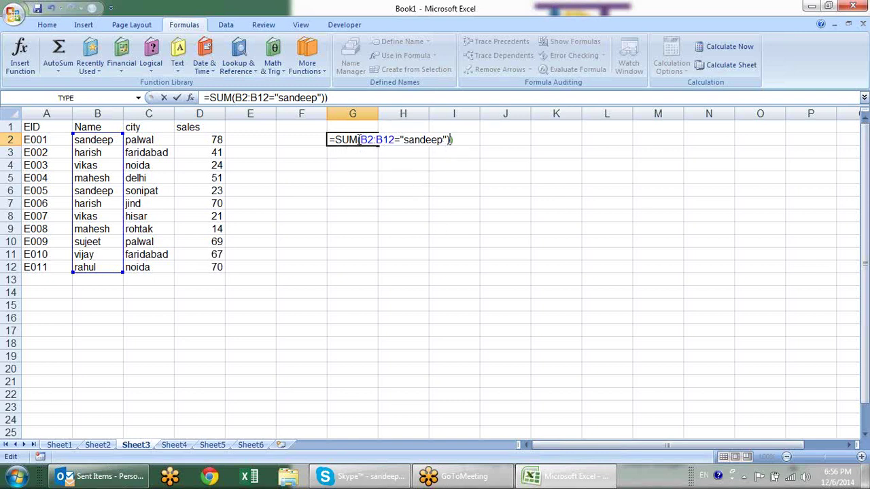
left_click(362, 139)
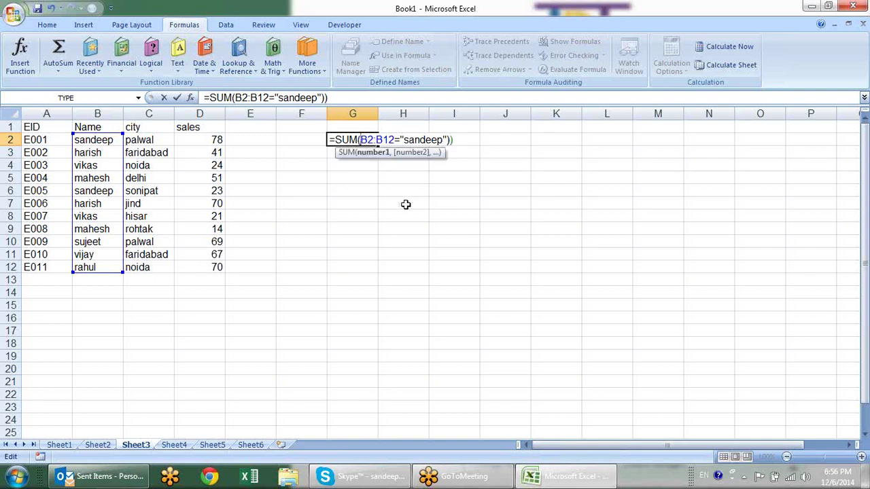
type("(")
left_click(452, 140)
type("*")
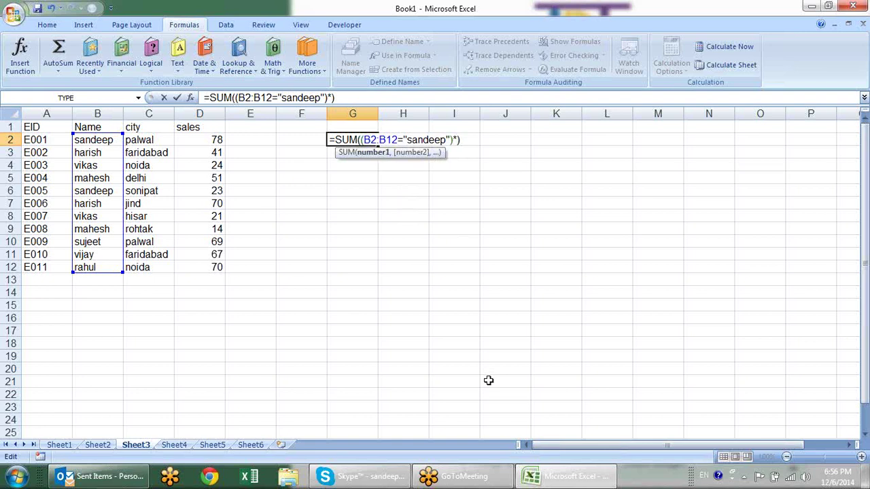
type("1")
key("ctrl+shift+Return")
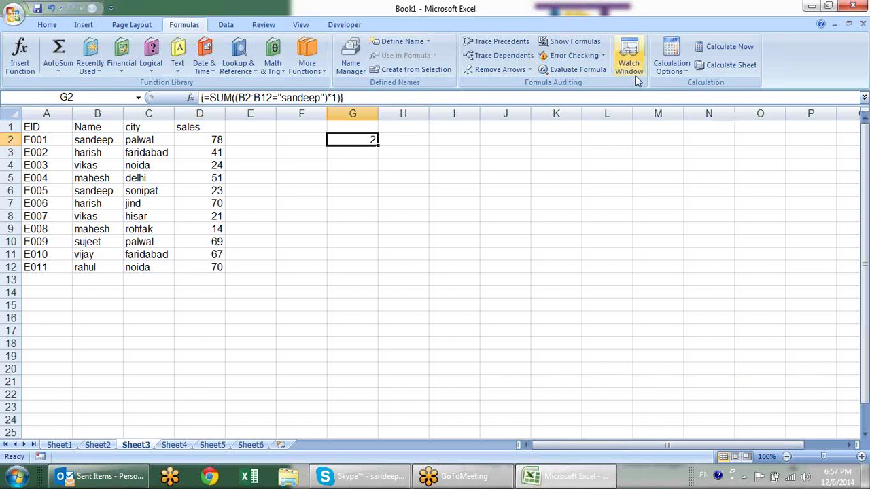
left_click(572, 69)
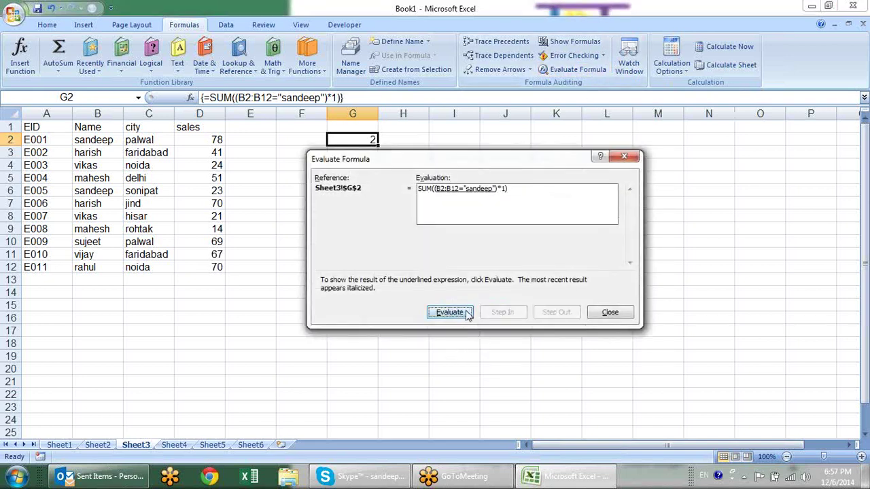
left_click(466, 316)
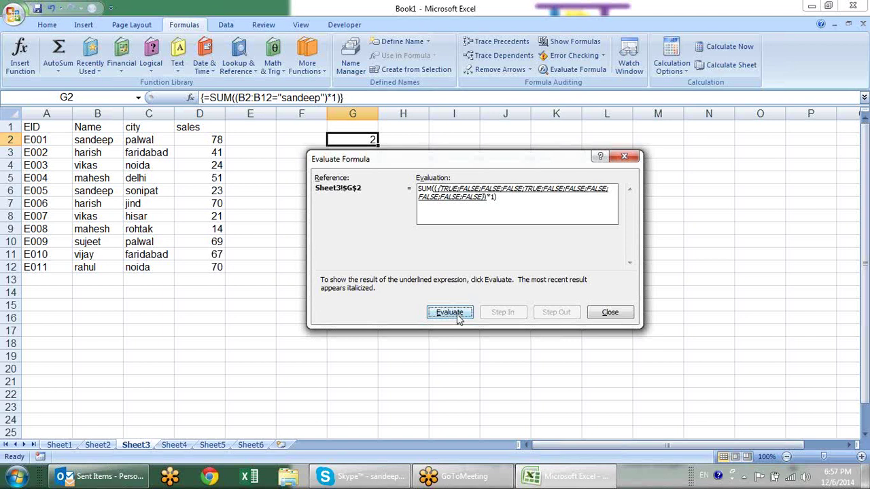
left_click(459, 320)
left_click(459, 320)
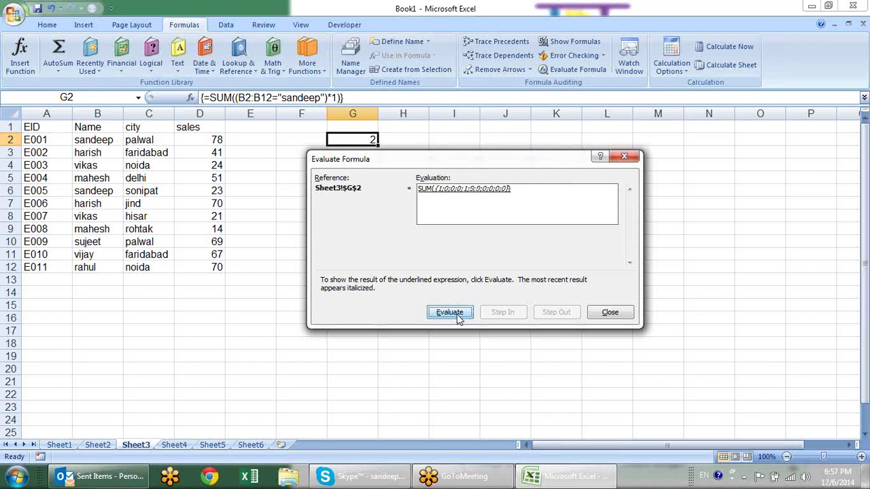
left_click(460, 320)
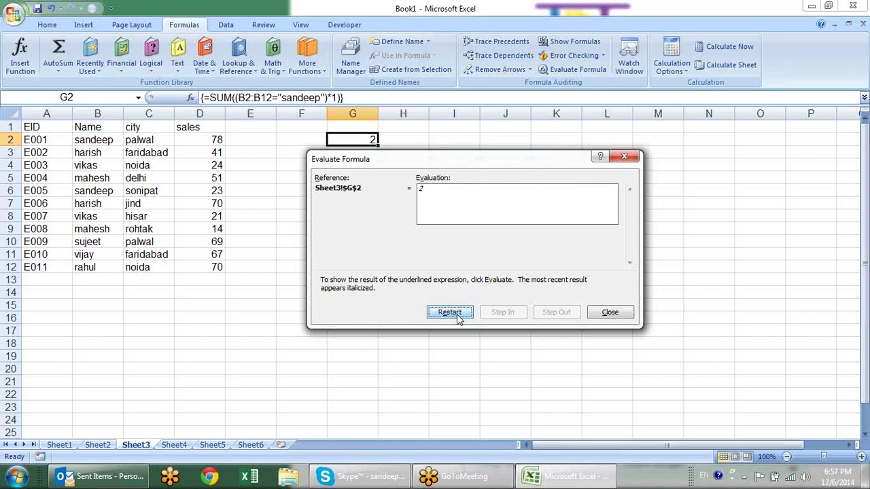
left_click(618, 314)
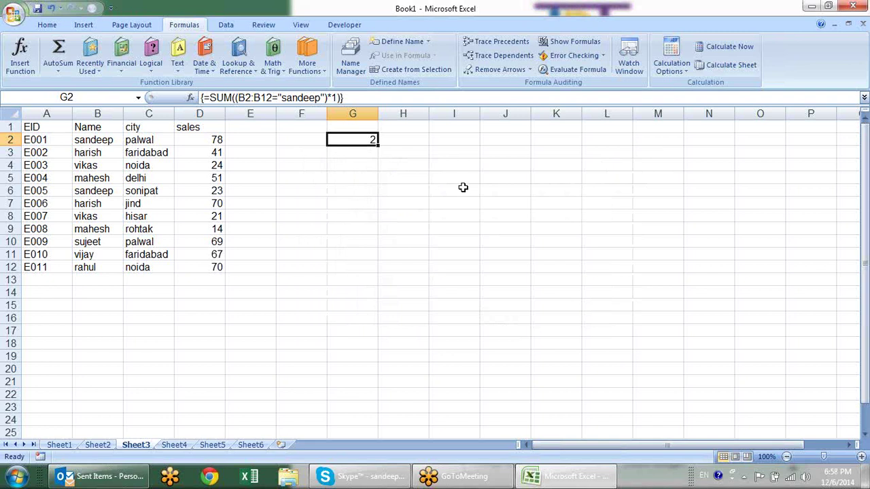
Change G2 to {=SUM(((B2:B12="sandeep")*1)*((D2:D12>50)*1))}, returning 1, and check D2.
key("F2")
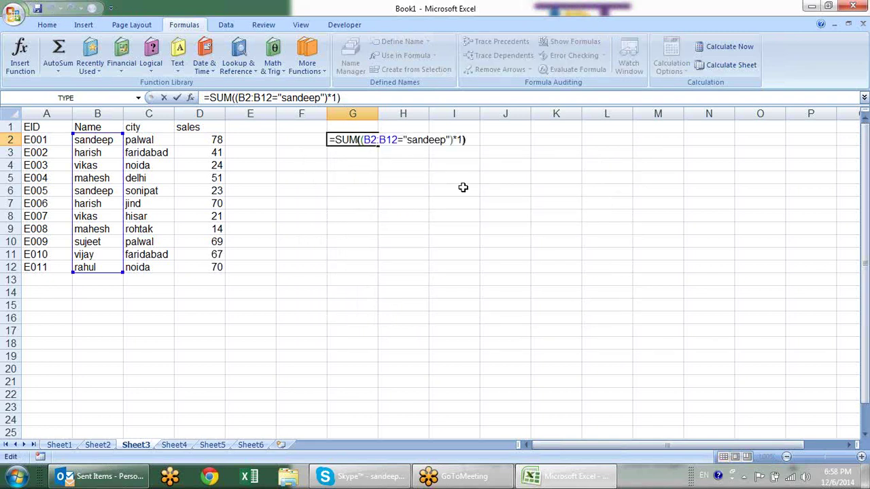
type(")")
left_click(361, 139)
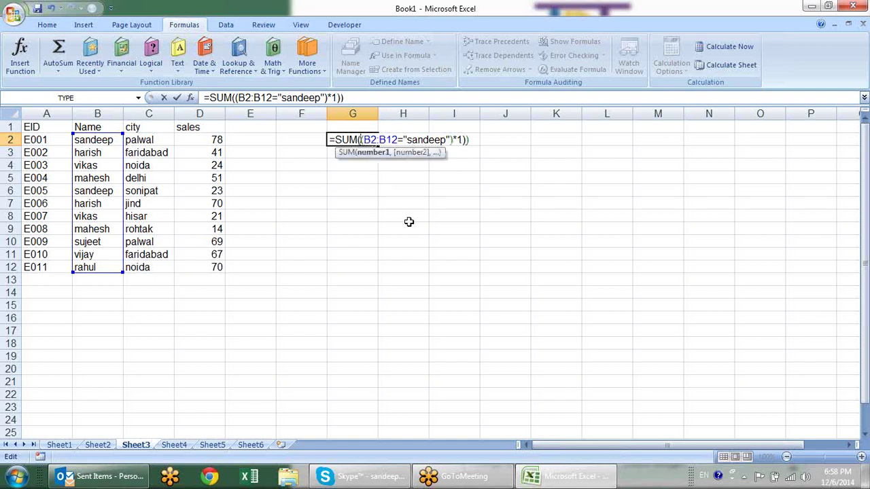
type("(")
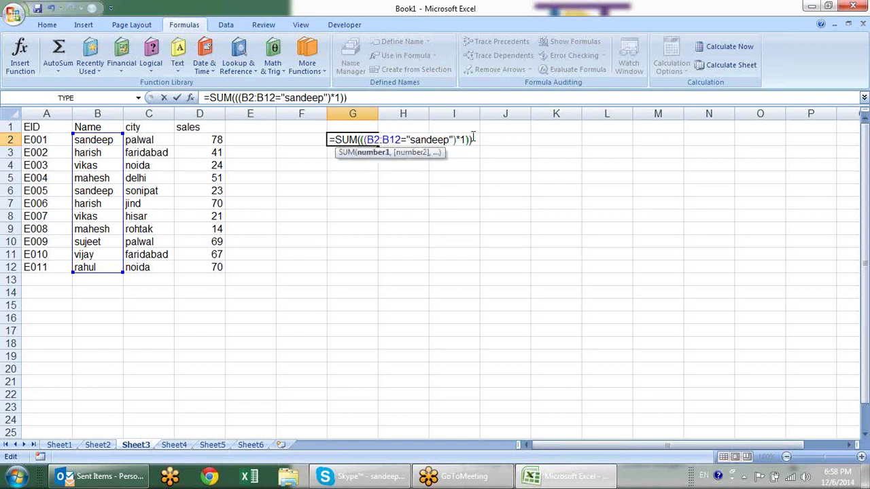
type("*(")
left_click_drag(211, 142, 205, 262)
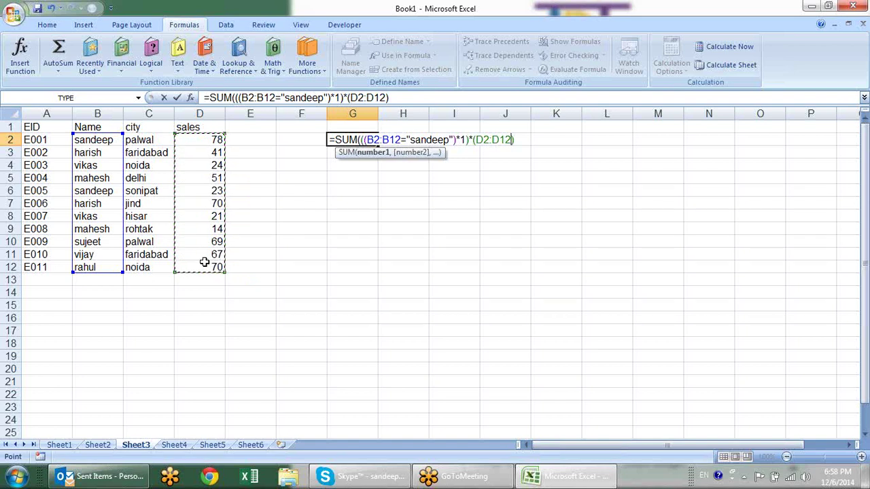
type(">50)*")
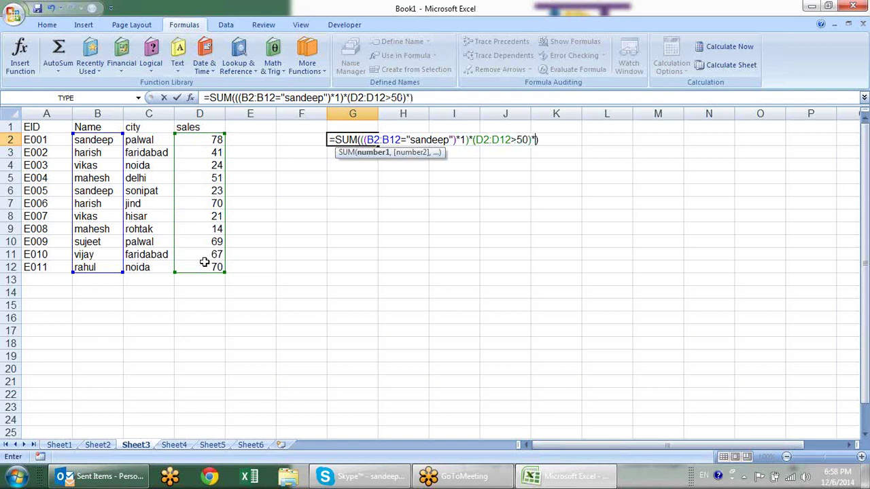
type("1)")
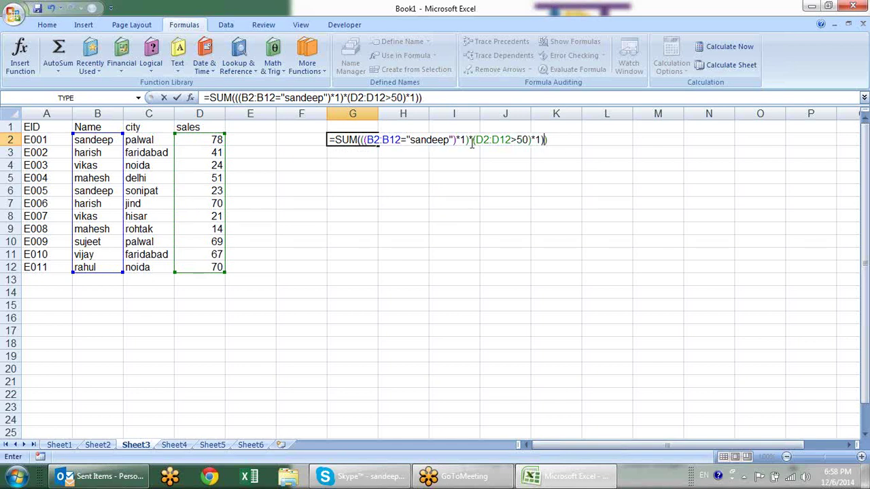
left_click(473, 139)
type("(")
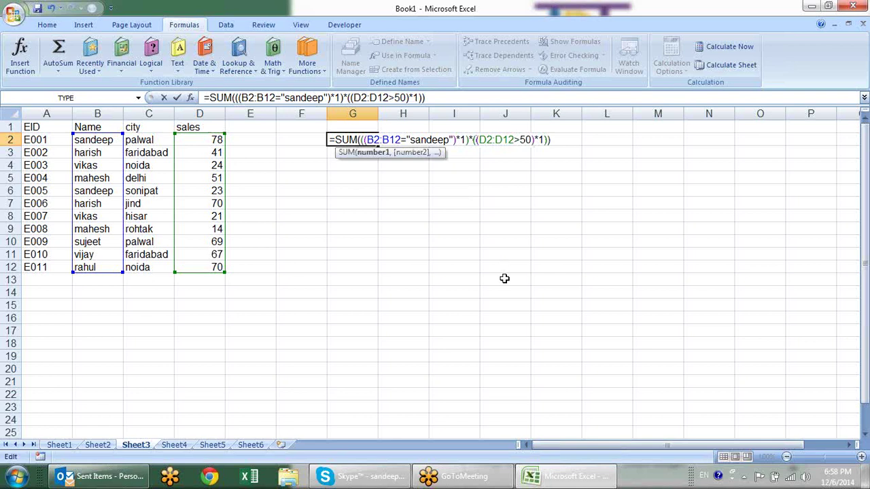
key("ctrl+shift+Return")
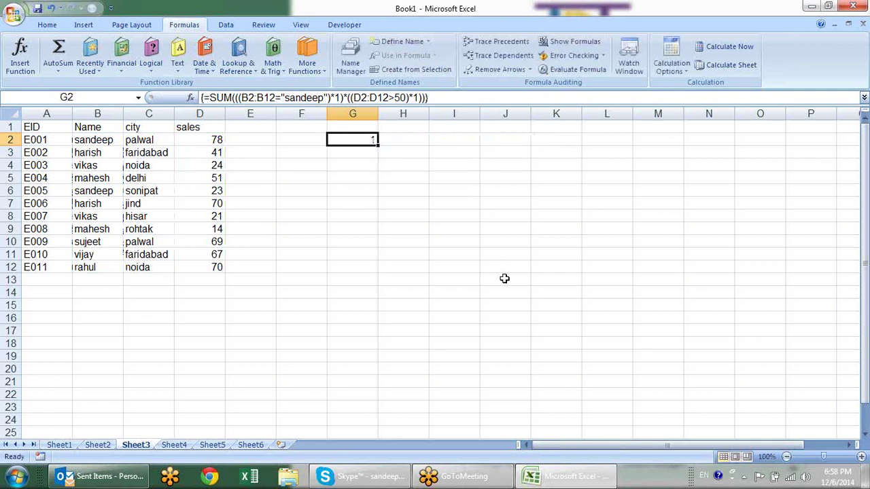
left_click(215, 138)
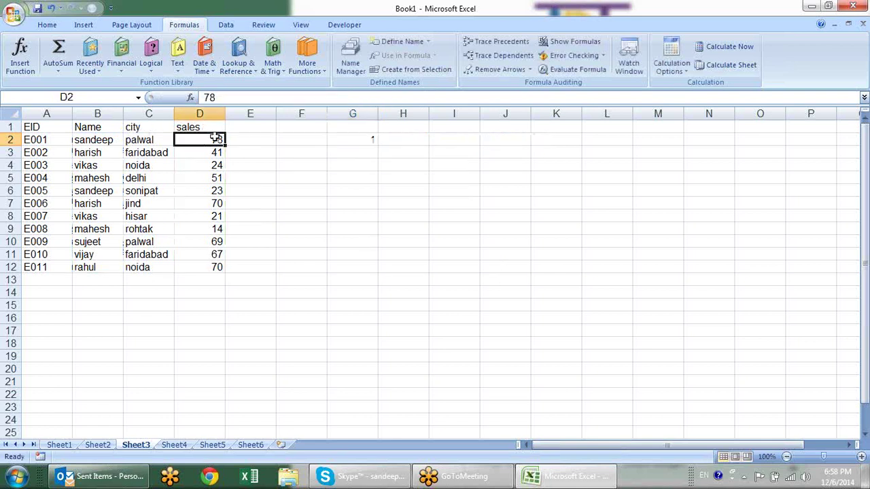
left_click(359, 140)
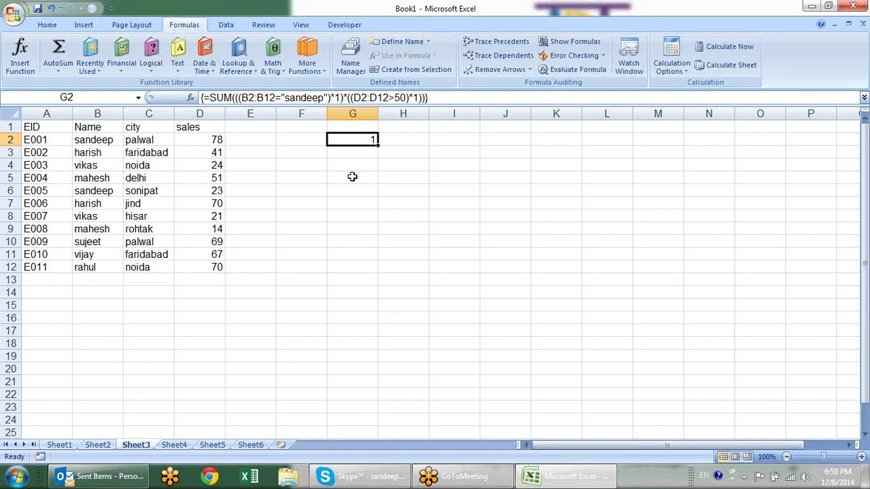
Add +((B2:B12="harish")*1) to G2's array formula so it counts harish rows, returning 3.
key("F2")
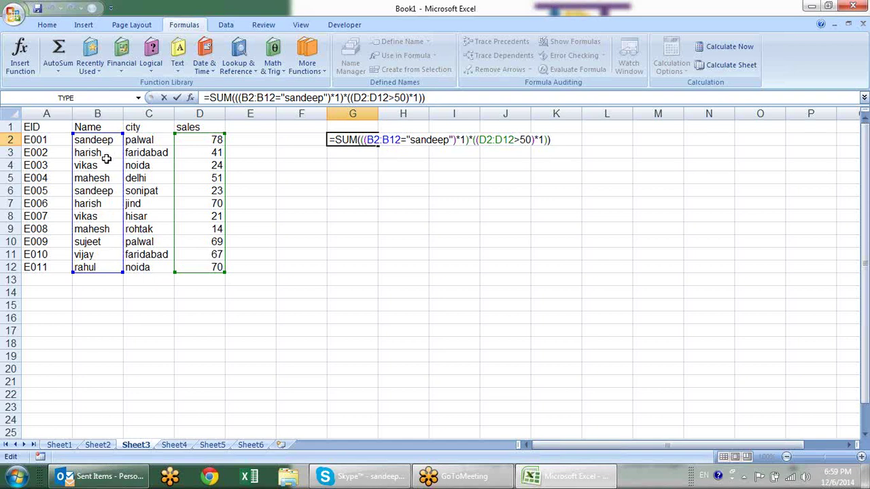
left_click(470, 140)
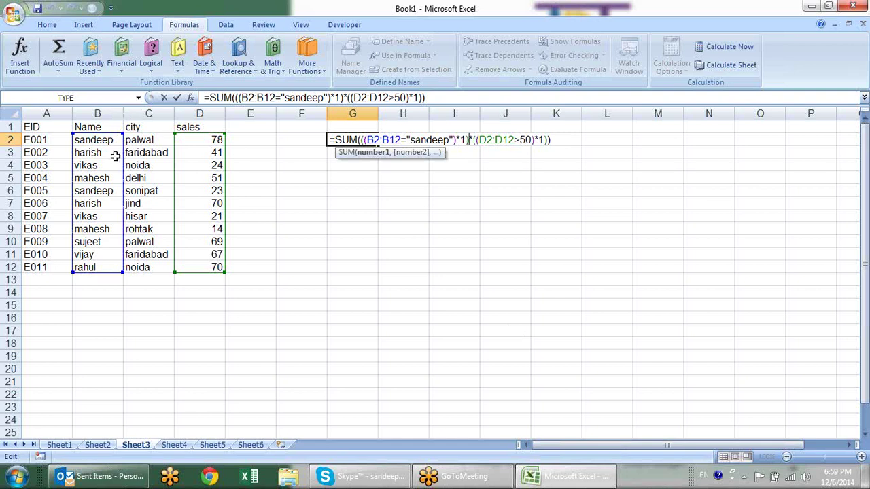
left_click(473, 140)
left_click(450, 141)
type("=()")
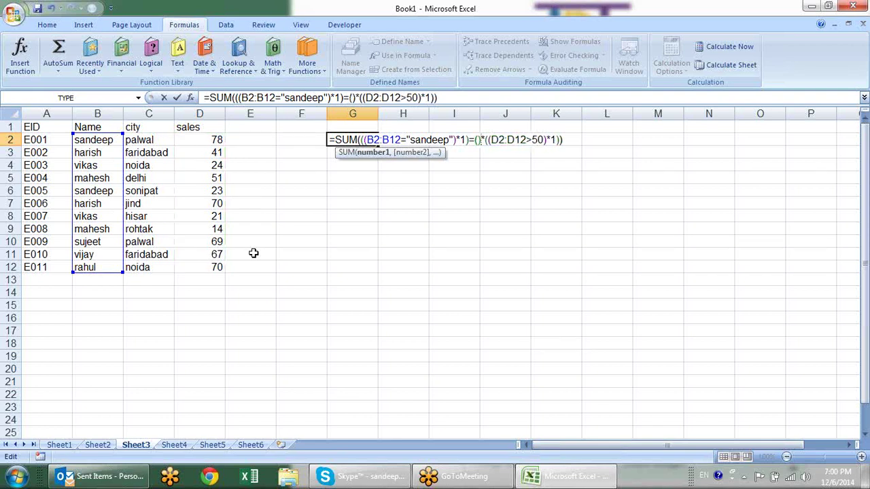
left_click(478, 139)
key("BackSpace")
type("+")
left_click_drag(100, 145, 110, 267)
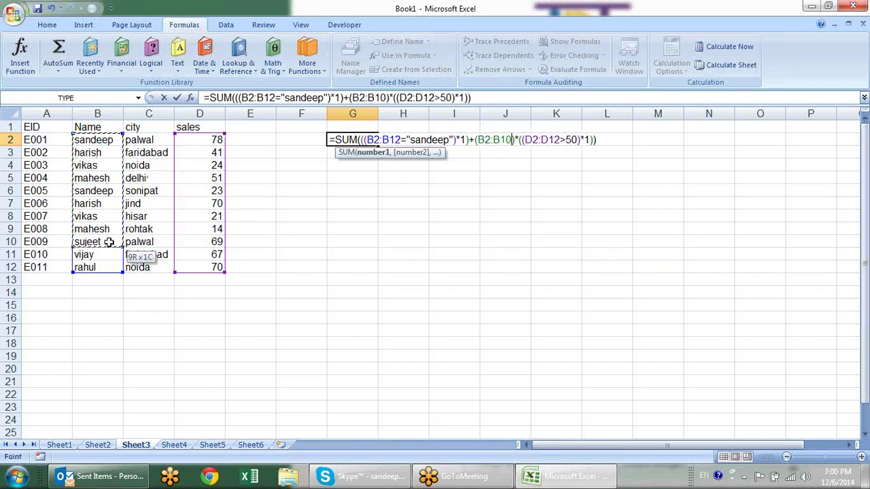
type("=\"harish\"")
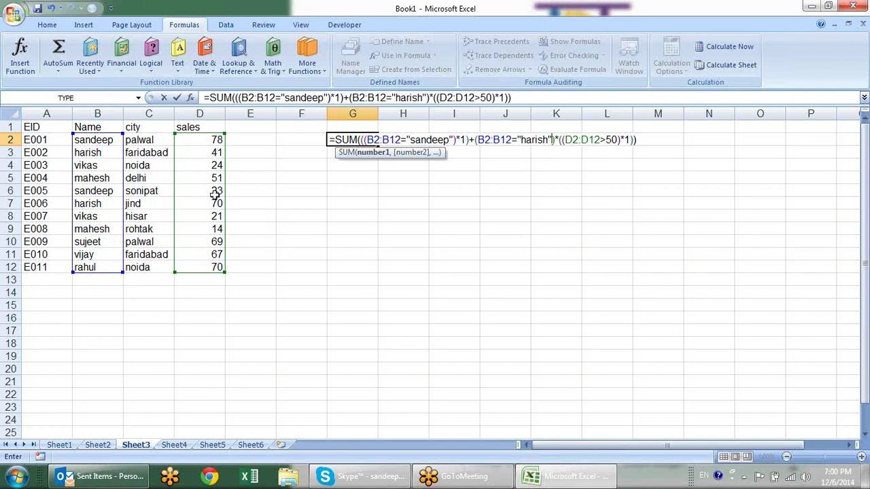
left_click(479, 140)
type("(")
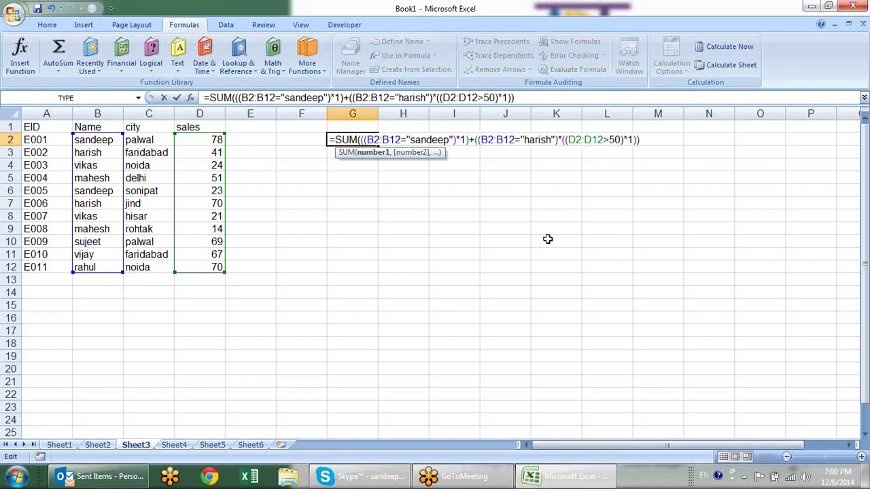
type(")*1)*")
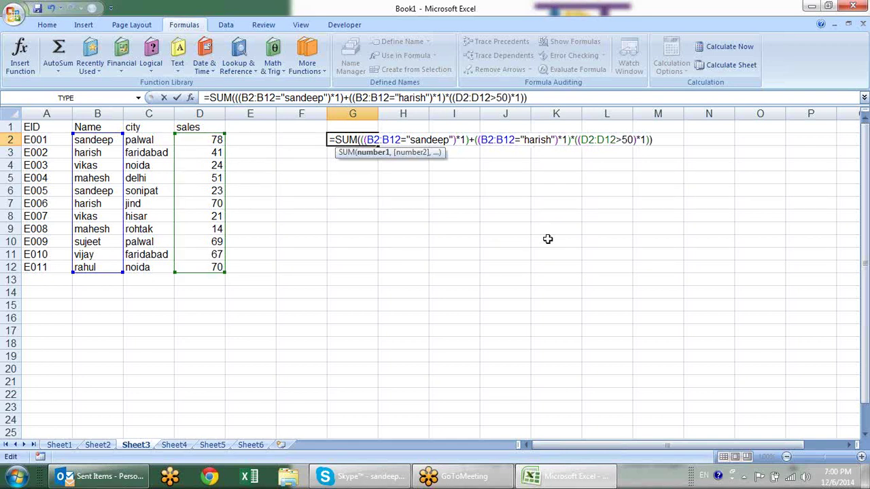
key("ctrl+shift+Return")
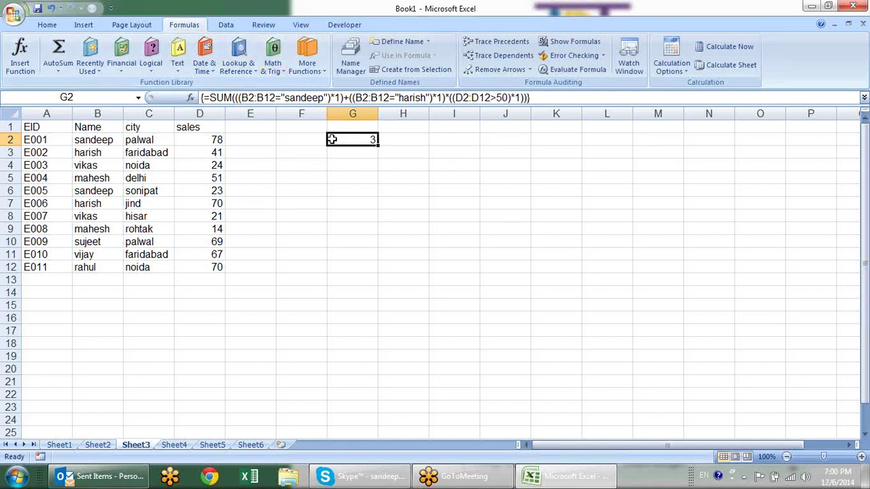
Insert two blank columns at G, shifting the result 3 over to I2.
right_click(370, 110)
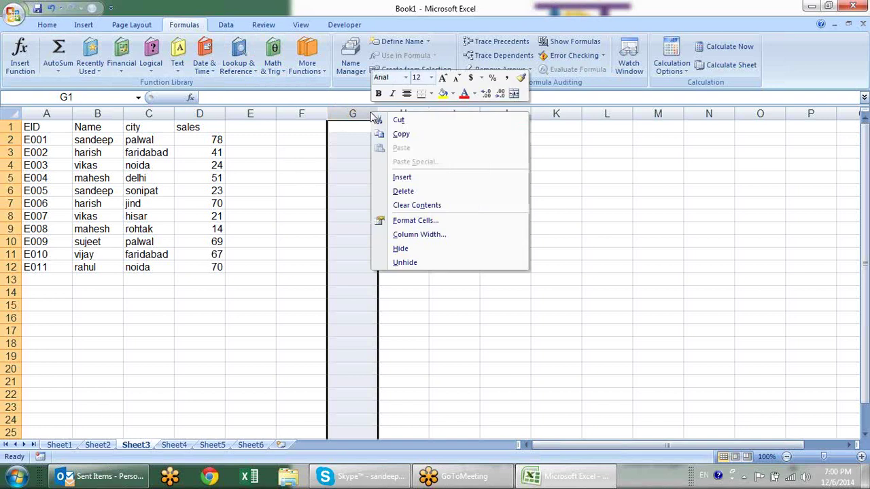
left_click(437, 176)
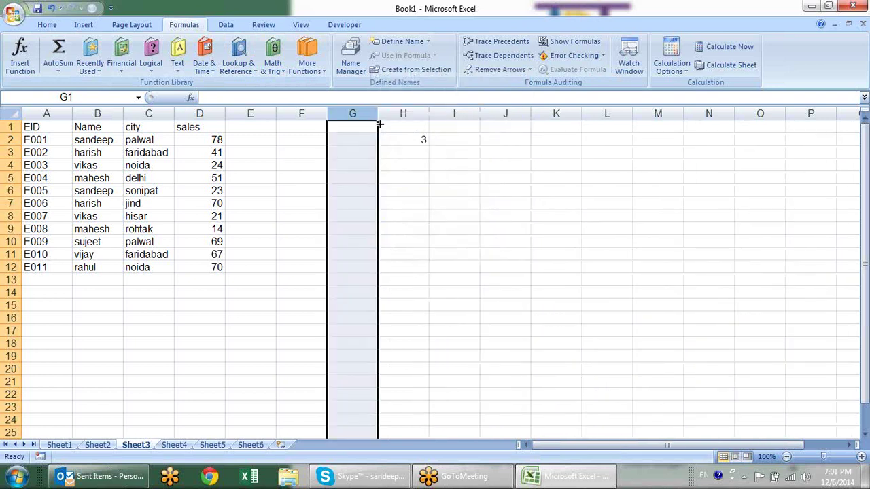
right_click(372, 116)
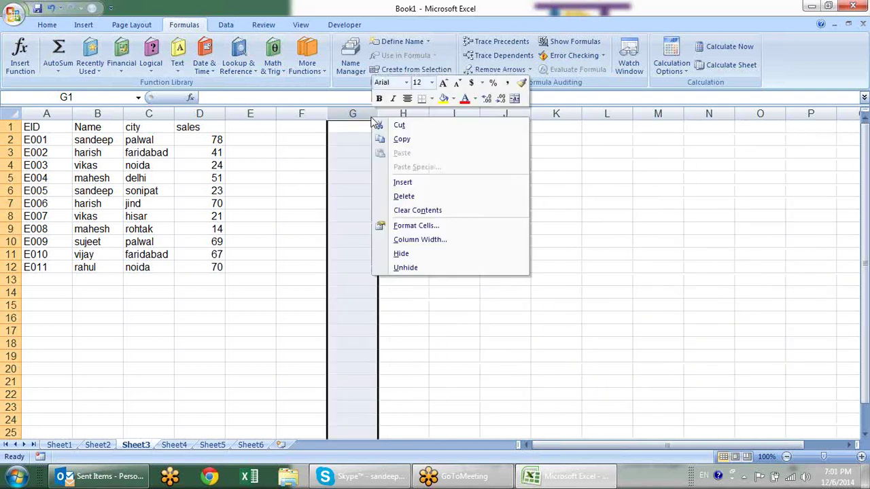
left_click(419, 184)
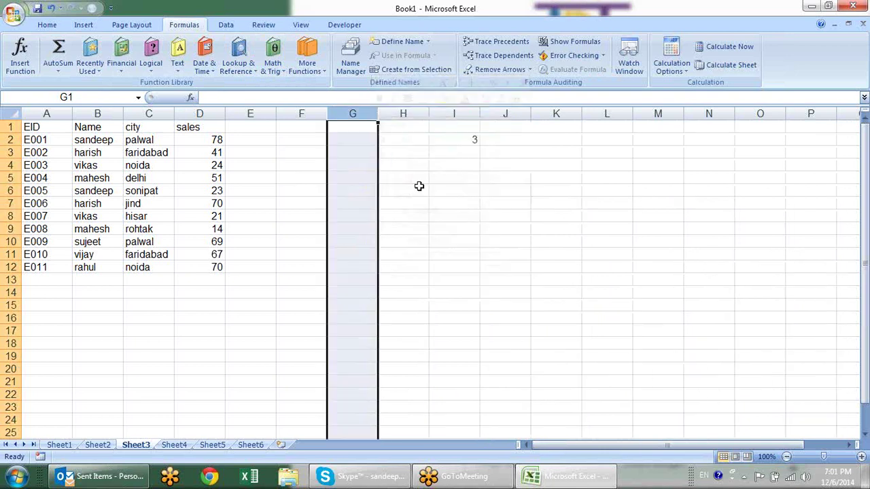
left_click(505, 190)
left_click(285, 139)
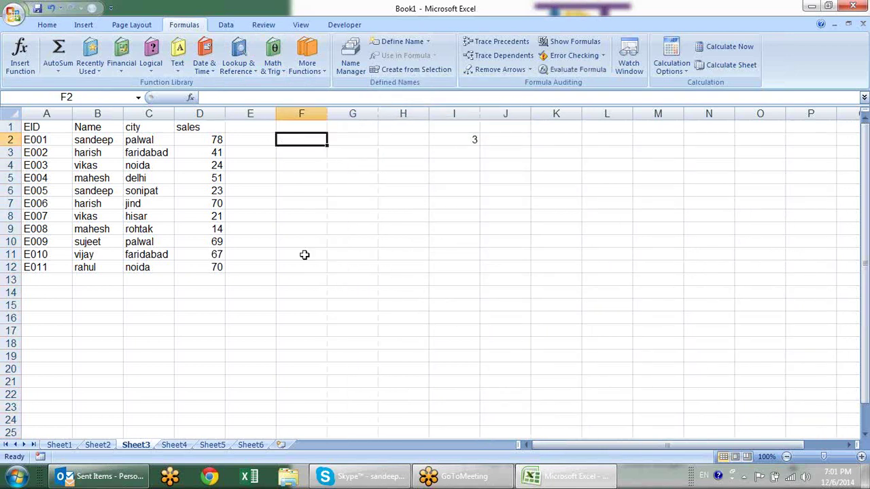
left_click(269, 138)
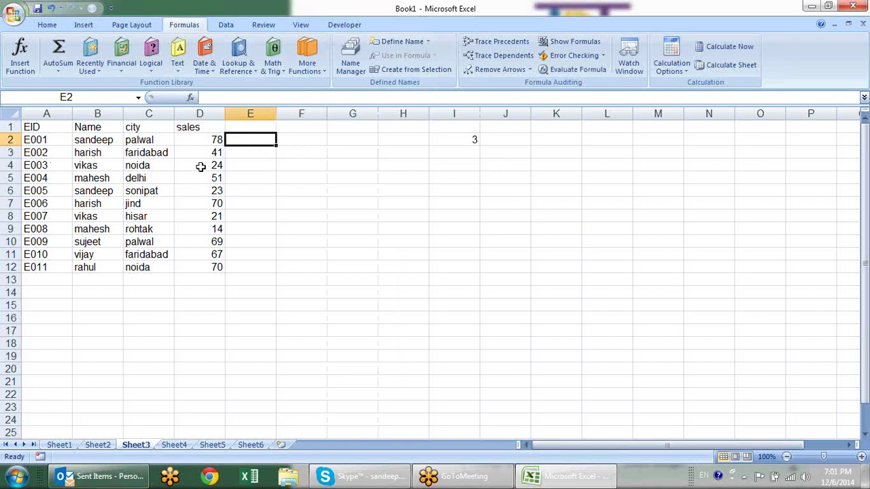
Enter =(B2="sandeep")*1 in E2 and fill it down to E12.
type("=")
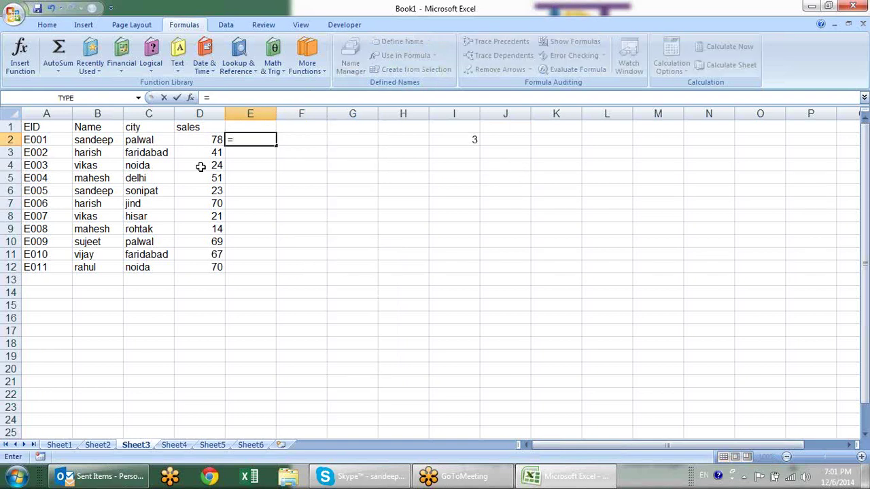
type("(")
left_click(120, 140)
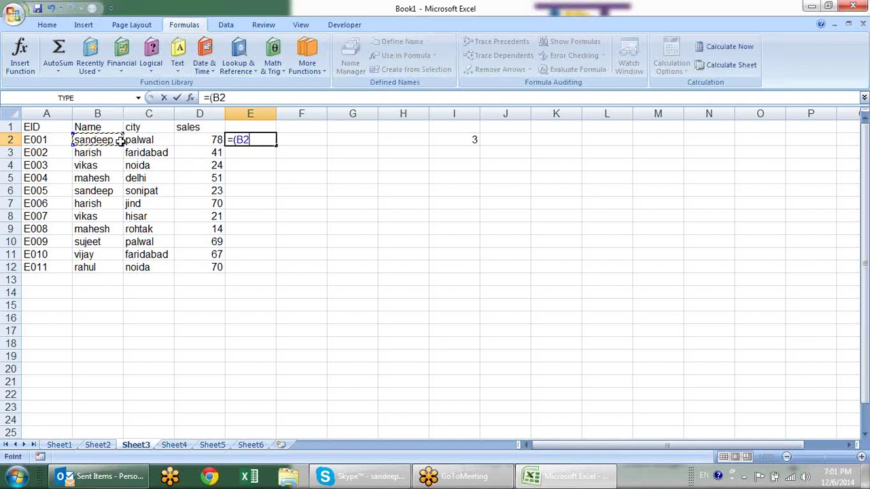
type("=\"sandeep\")*1")
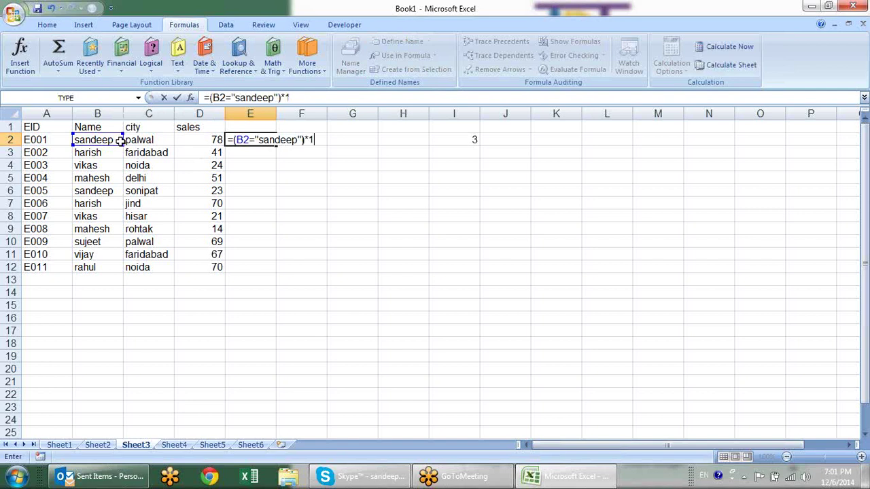
key("Return")
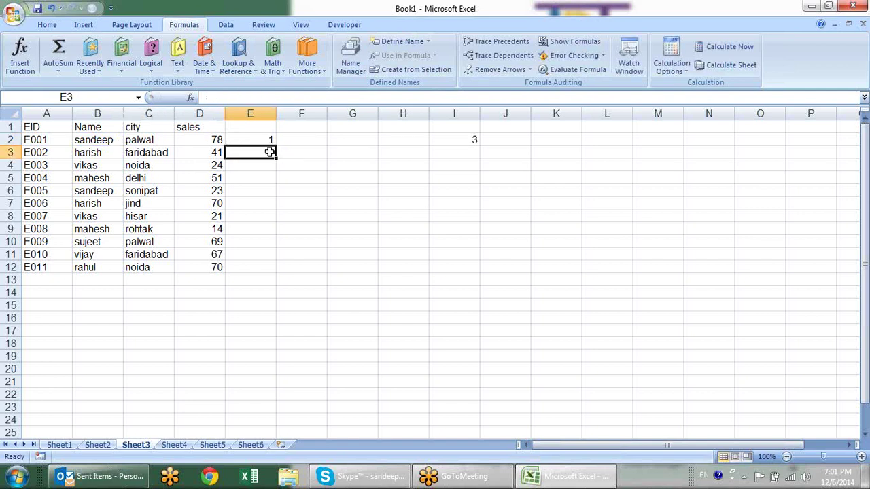
left_click(268, 140)
left_click_drag(276, 145, 271, 279)
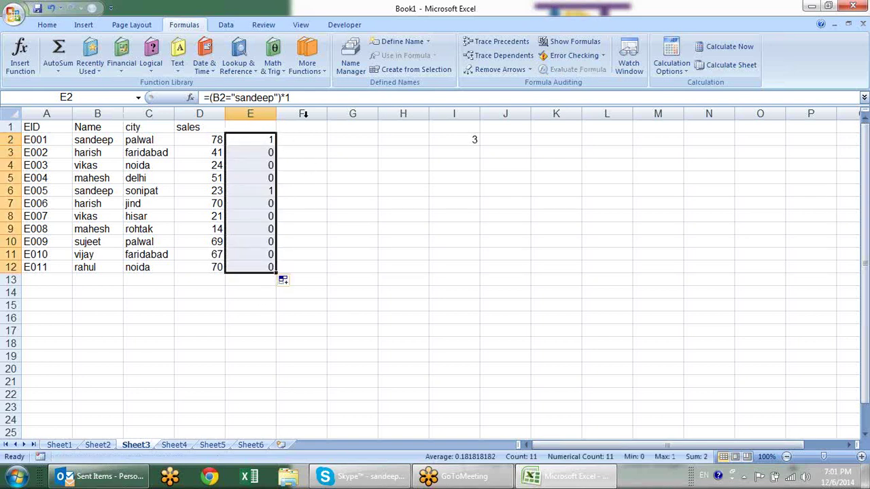
Enter =(B2="harish")*1 in F2 and fill it down to F12.
left_click(305, 139)
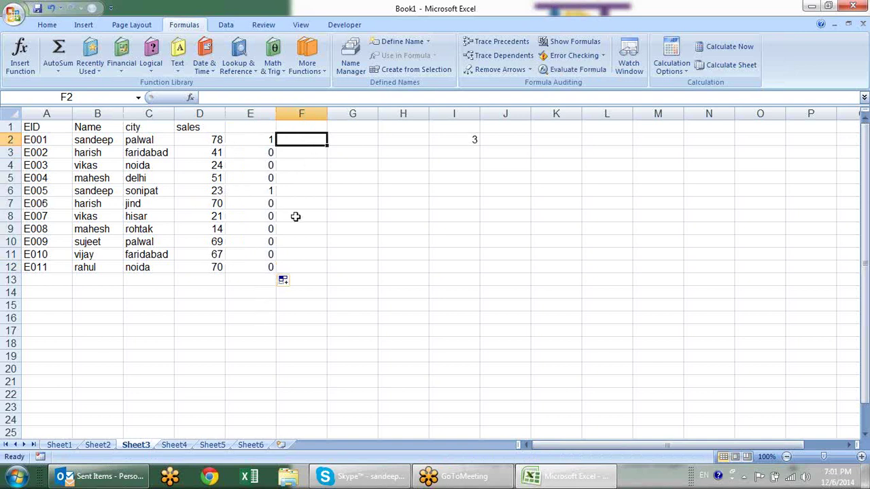
type("=")
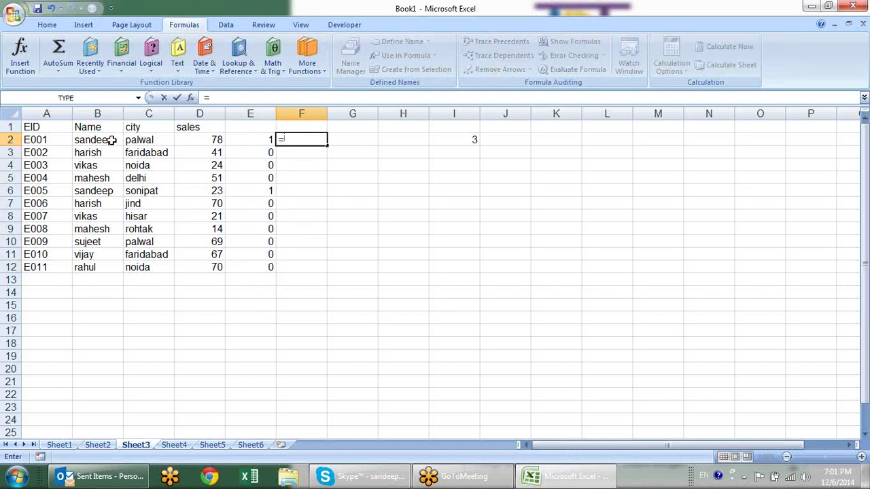
type("(")
left_click(112, 139)
type("=\"harish\")*1")
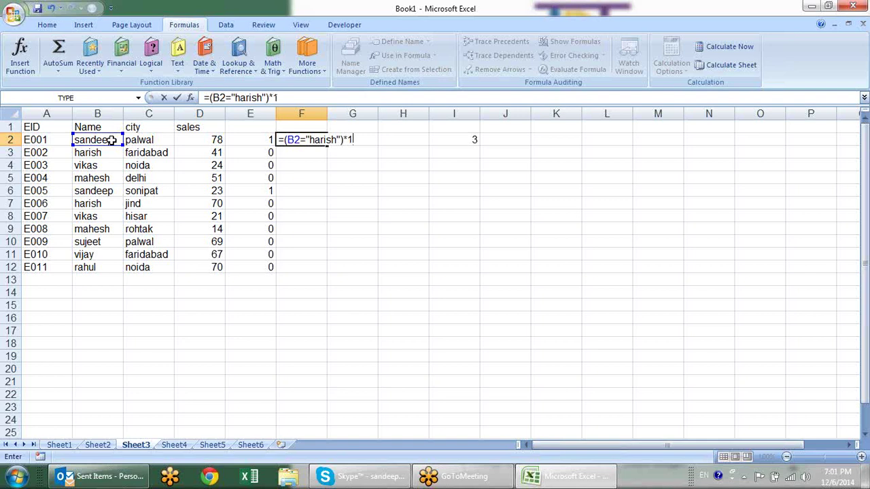
key("Return")
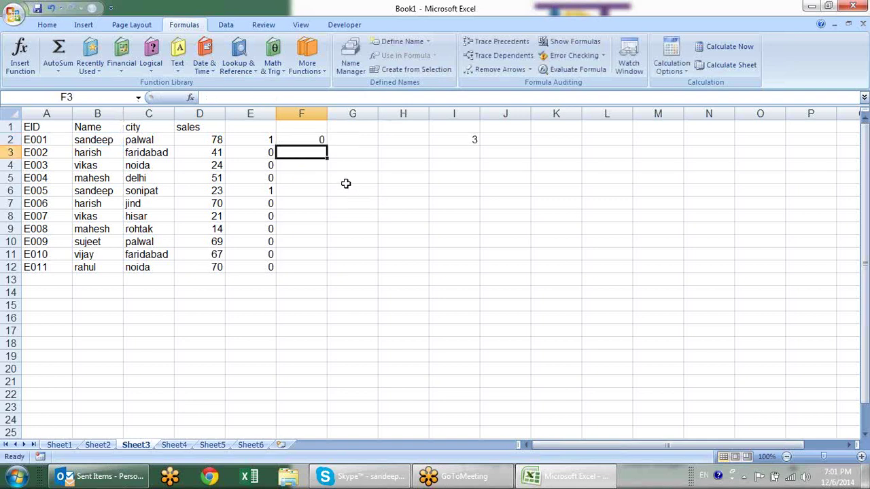
left_click(318, 140)
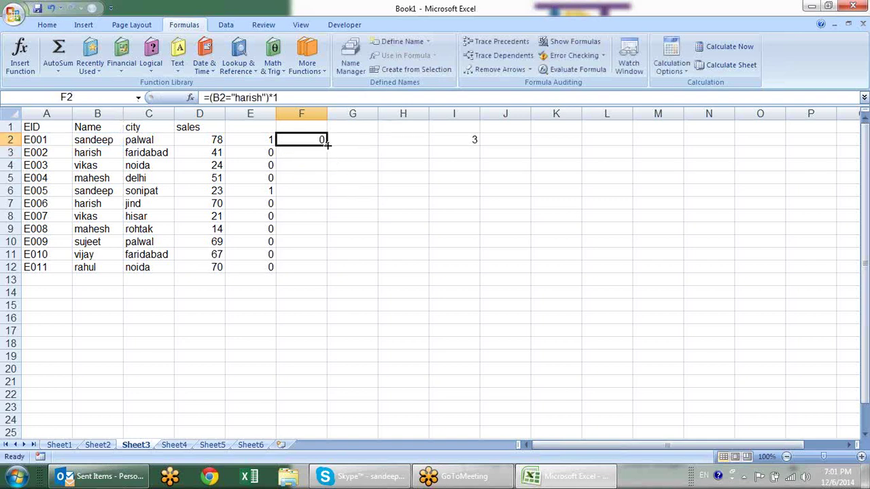
left_click_drag(327, 144, 317, 269)
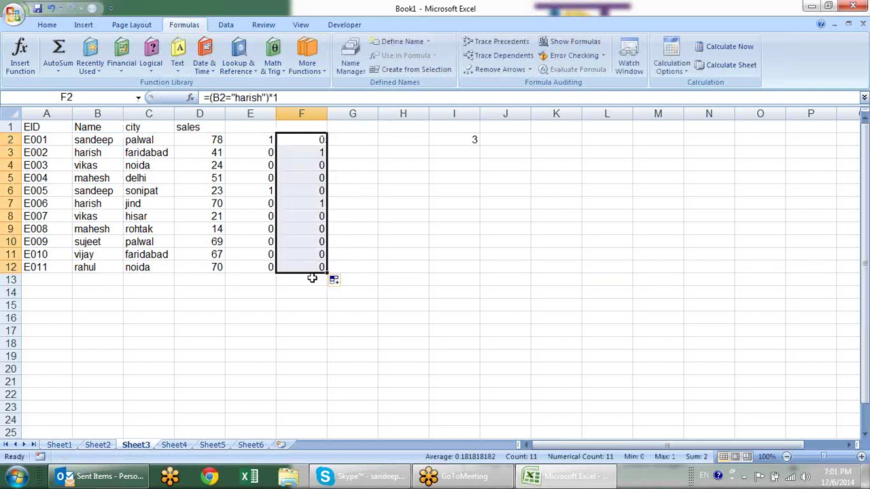
left_click(354, 140)
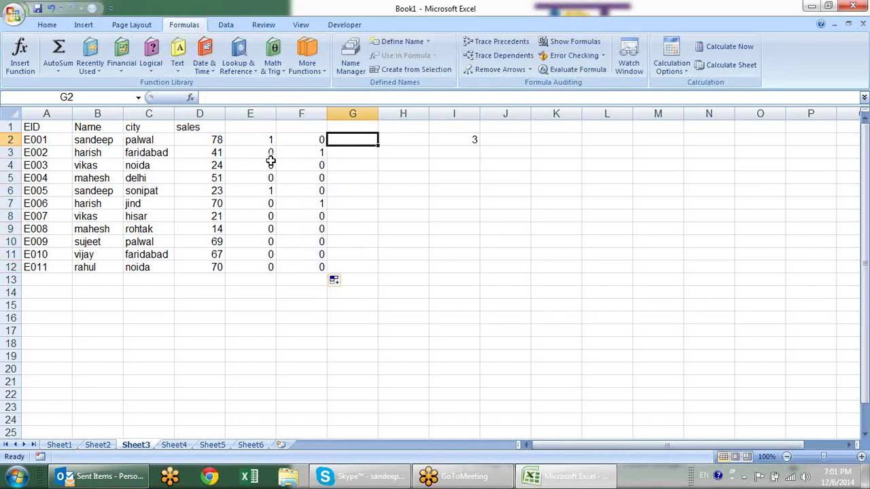
Sum the name flags with =E2+F2 in G2, filled down to G12.
type("=")
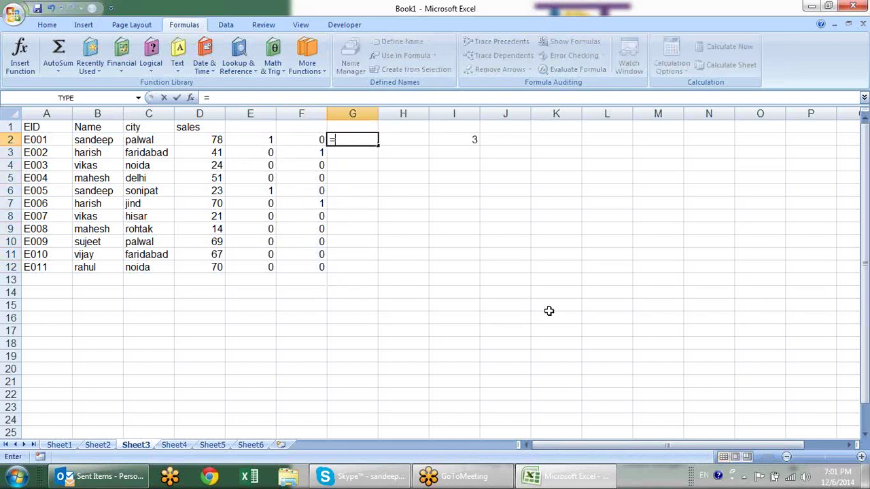
key("Left")
key("Left")
type("+")
key("Left")
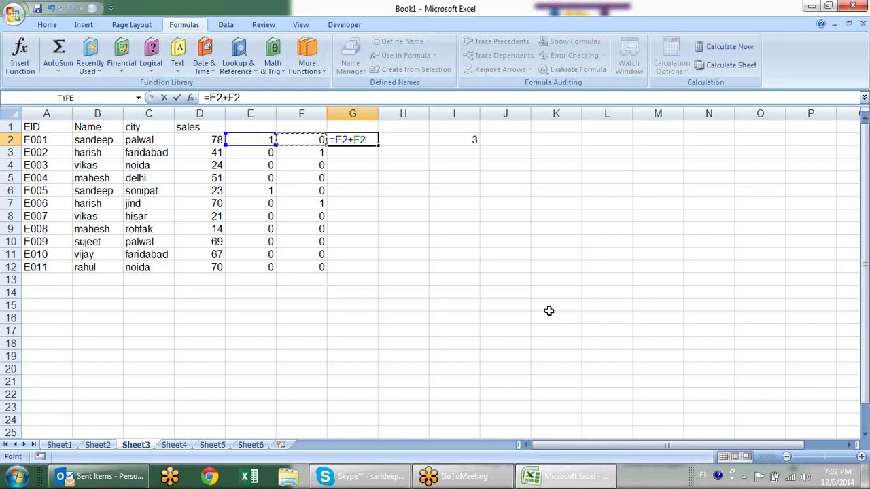
key("Return")
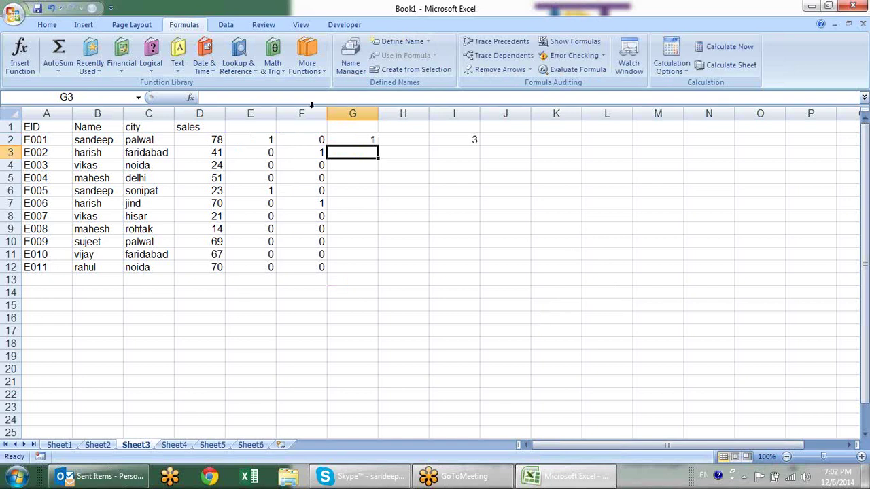
left_click(371, 141)
left_click_drag(378, 146, 386, 278)
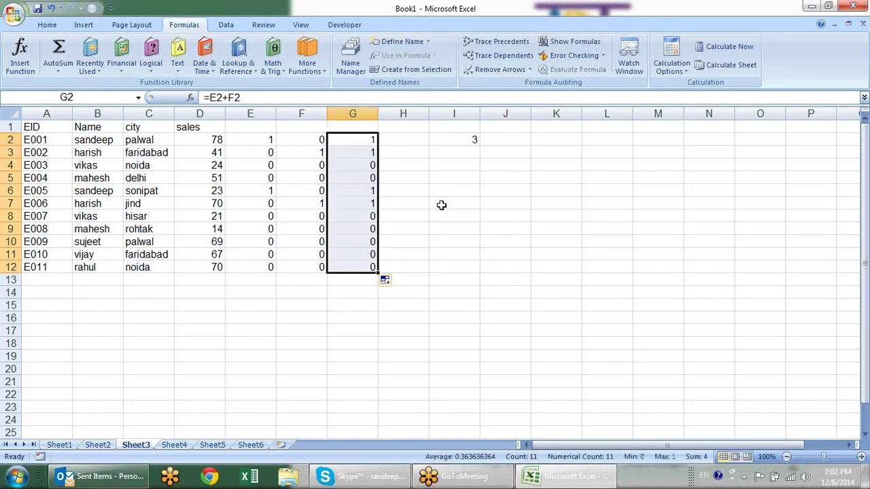
left_click(370, 190)
left_click(365, 203)
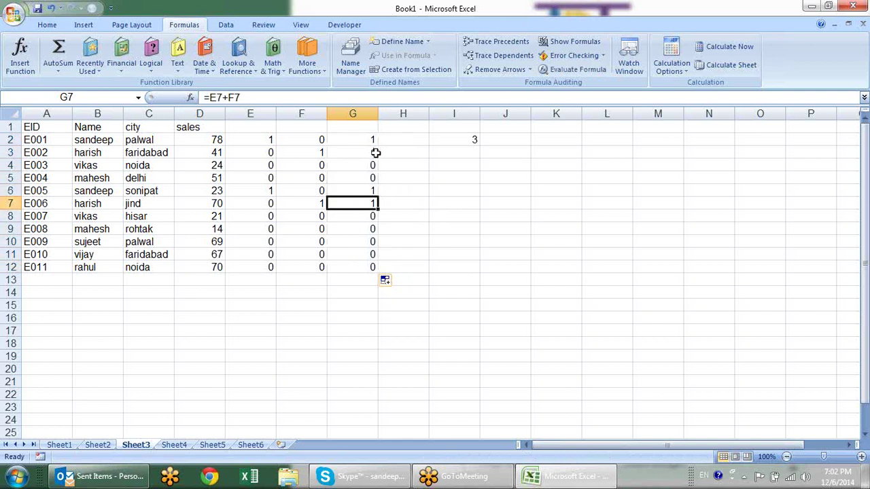
Enter =(D2>50)*1 in H2 and fill it down to H12.
left_click(401, 140)
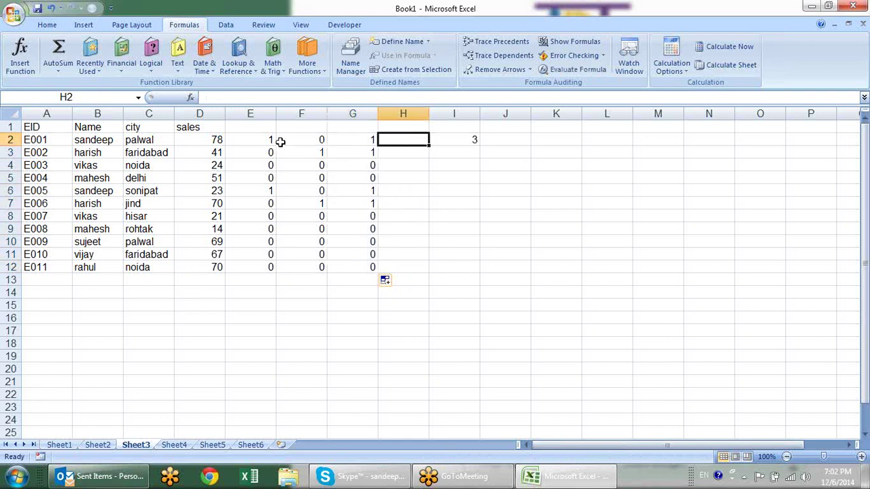
type("=")
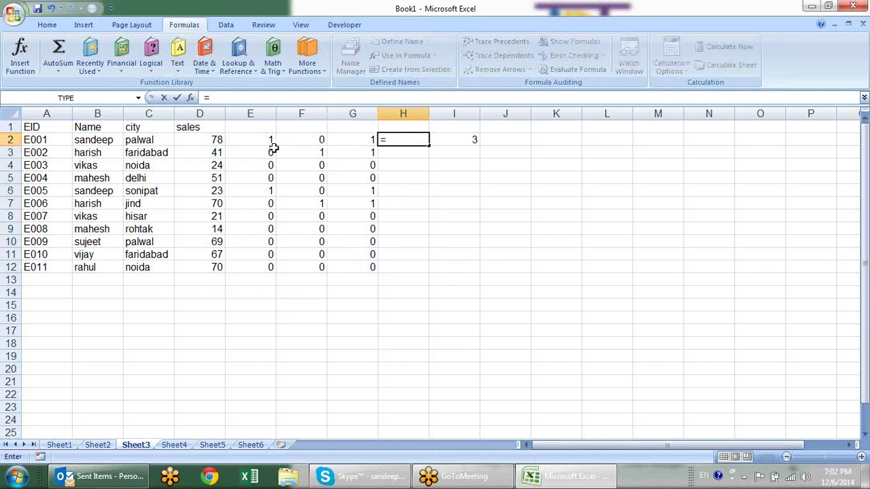
type("(")
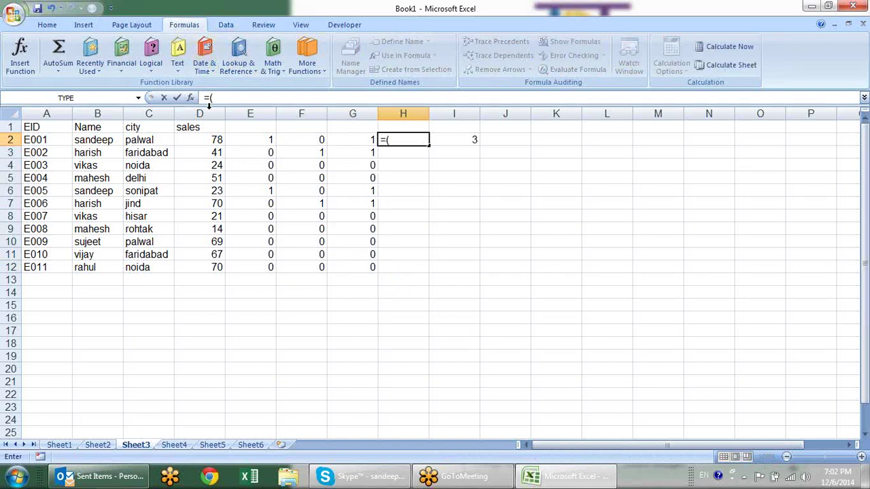
left_click(215, 140)
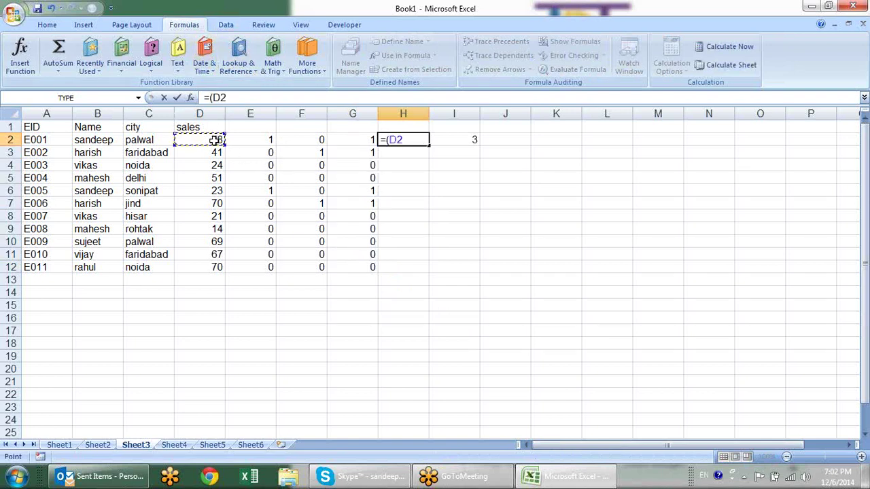
type(">50)*1")
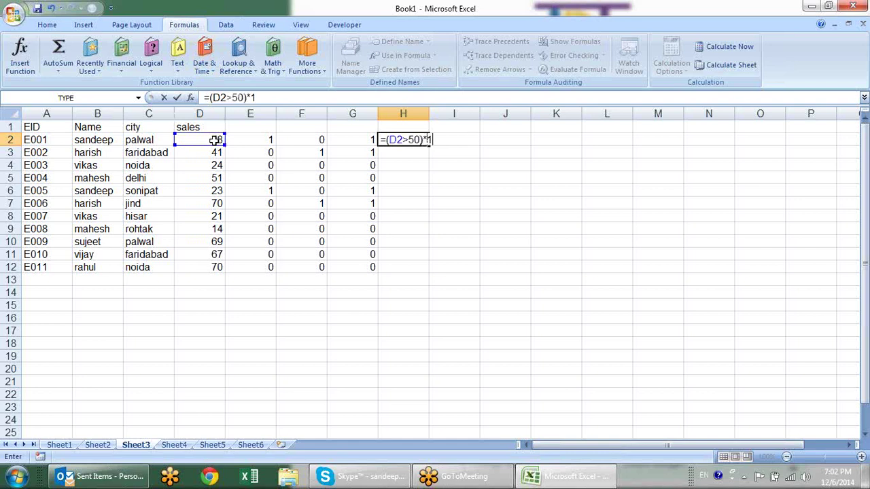
key("Return")
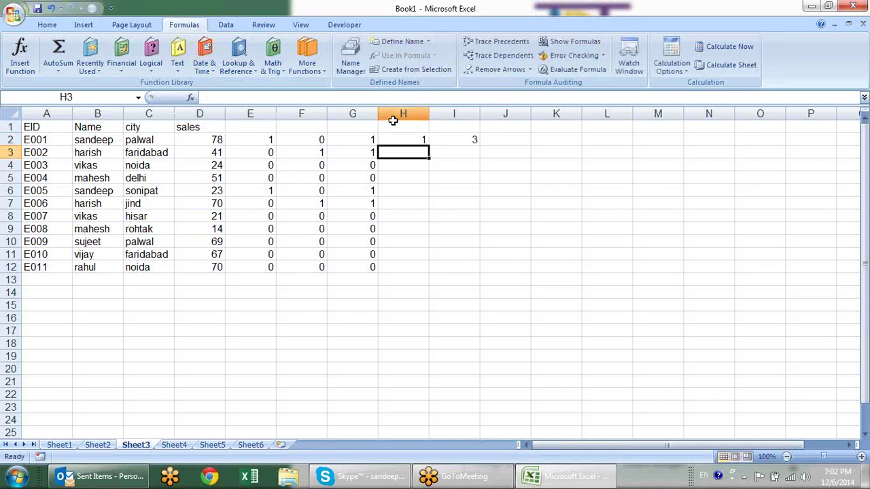
left_click(395, 143)
left_click_drag(428, 145, 427, 272)
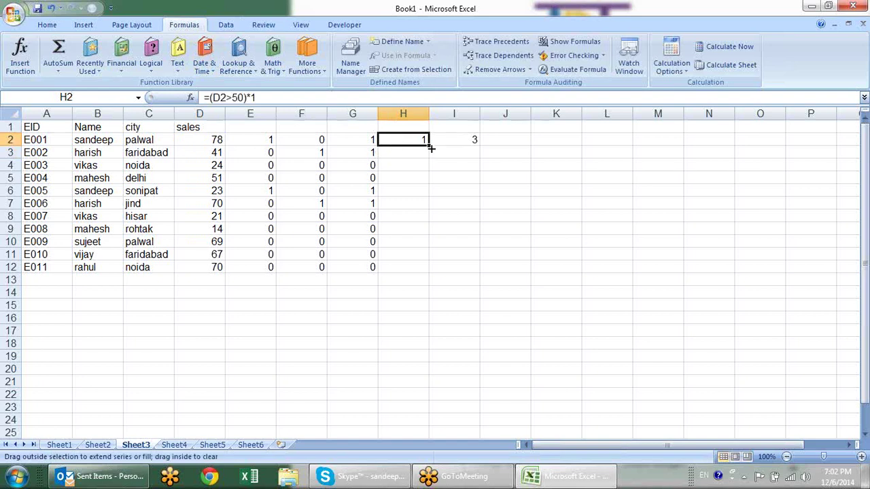
Insert a blank column at I and review the G2 and H2 formulas.
right_click(470, 113)
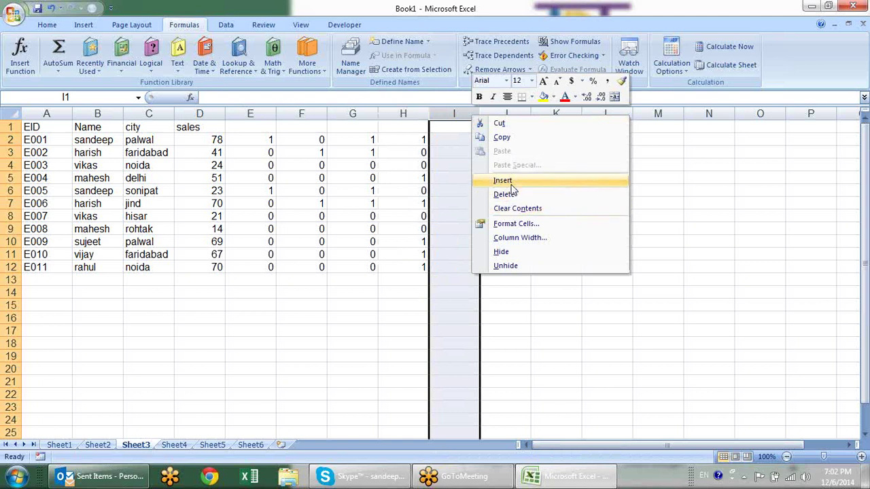
left_click(511, 182)
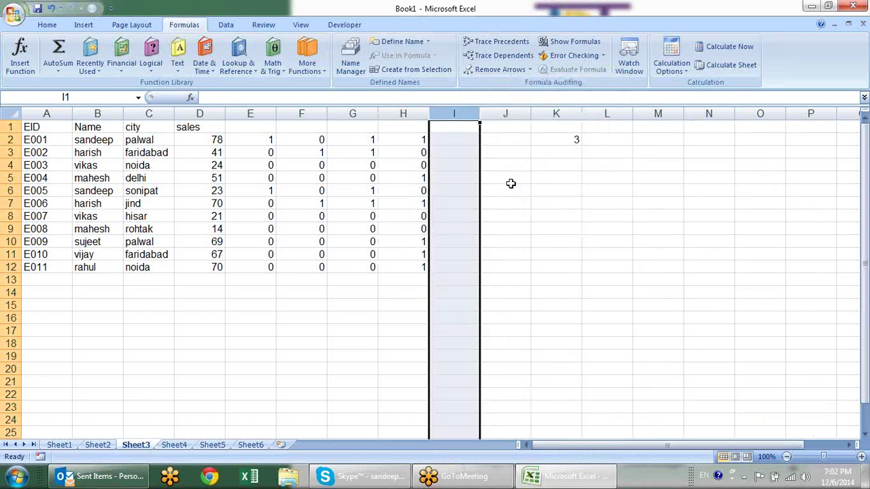
left_click(420, 140)
left_click(369, 139)
left_click(389, 140)
left_click(357, 140)
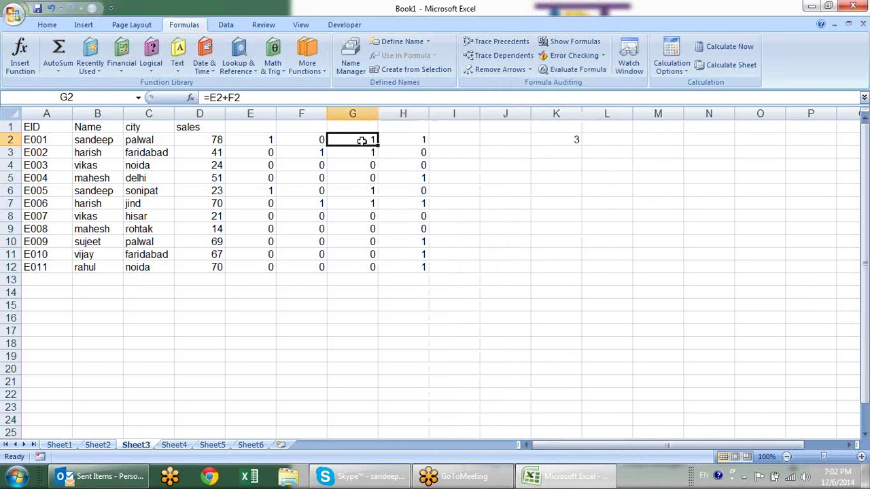
left_click(400, 139)
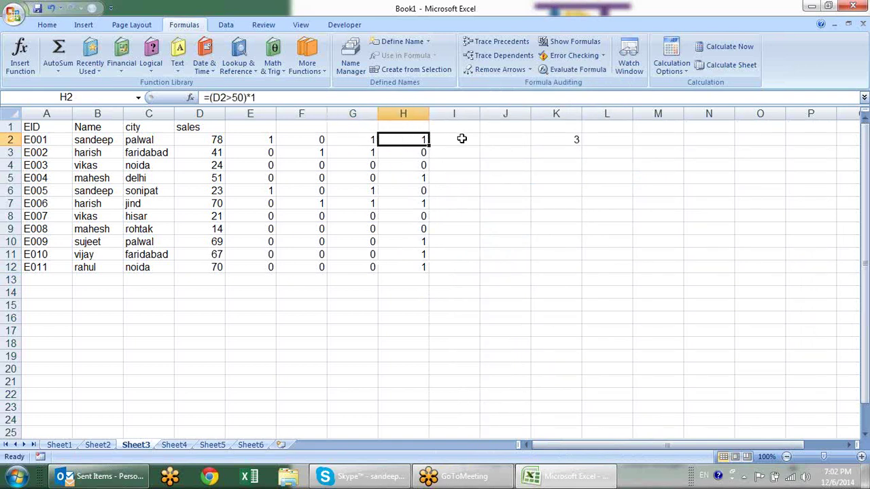
Enter =G2*H2 in I2, fill it to I12, and select the names in B1:B12.
left_click(462, 139)
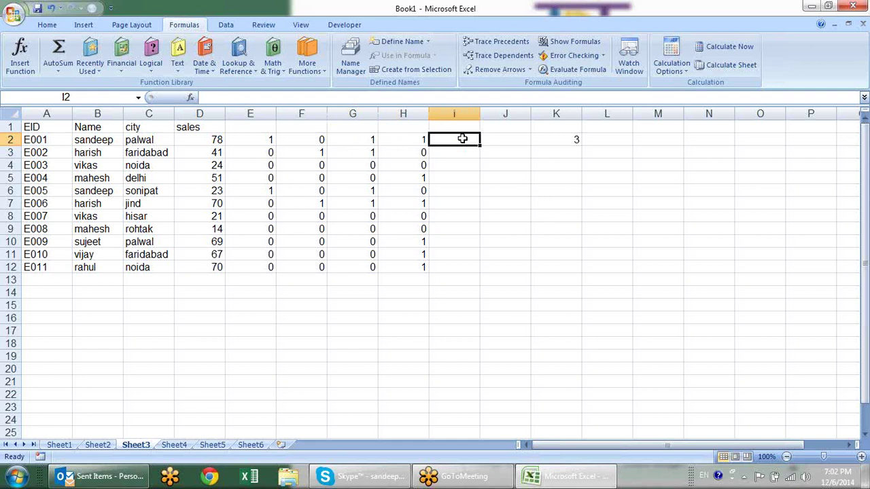
type("=")
key("Left")
key("Left")
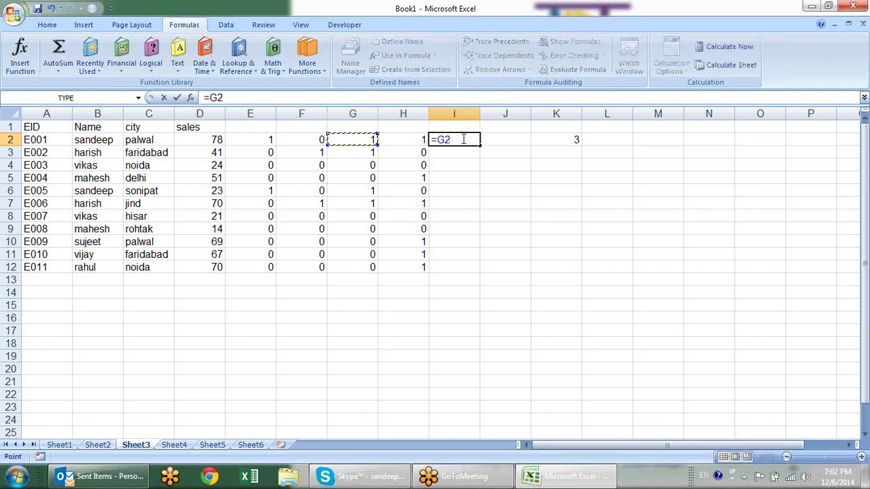
type("*")
key("Left")
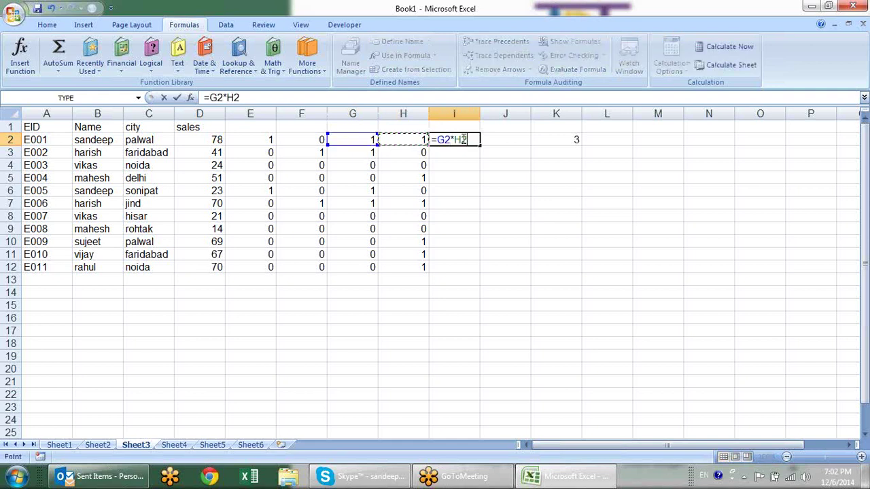
key("Return")
left_click(469, 140)
left_click_drag(479, 142, 487, 275)
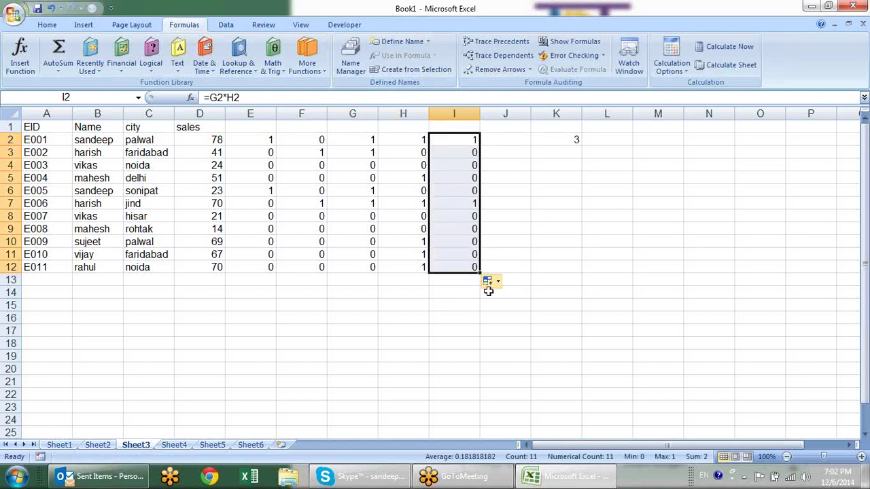
left_click(494, 320)
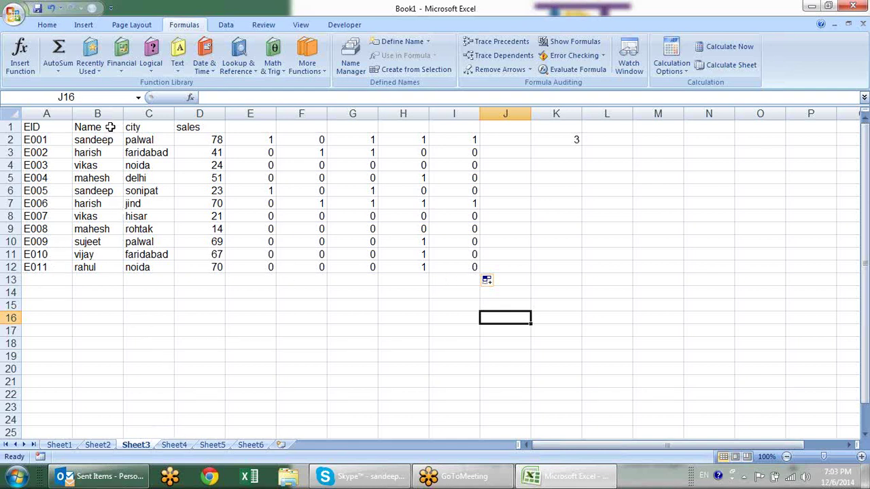
left_click_drag(105, 127, 98, 267)
Copy the names into Sheet4 column A and clear the Name header from A1.
key("ctrl+c")
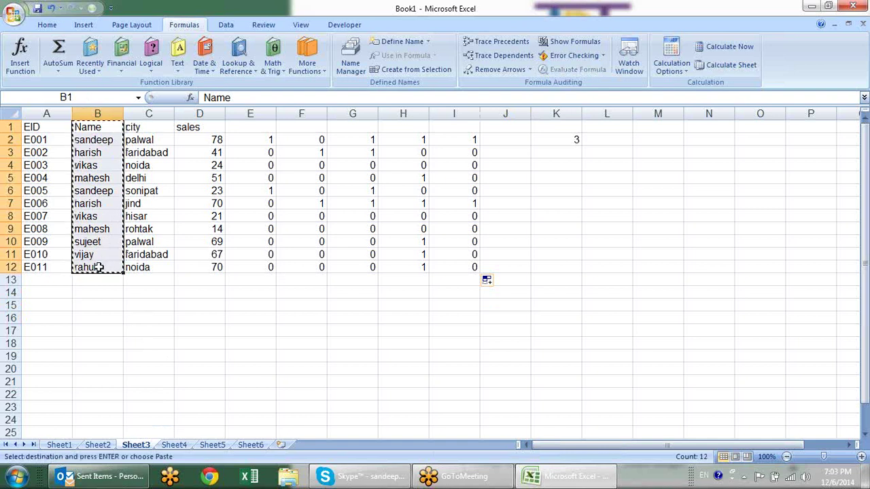
left_click(173, 445)
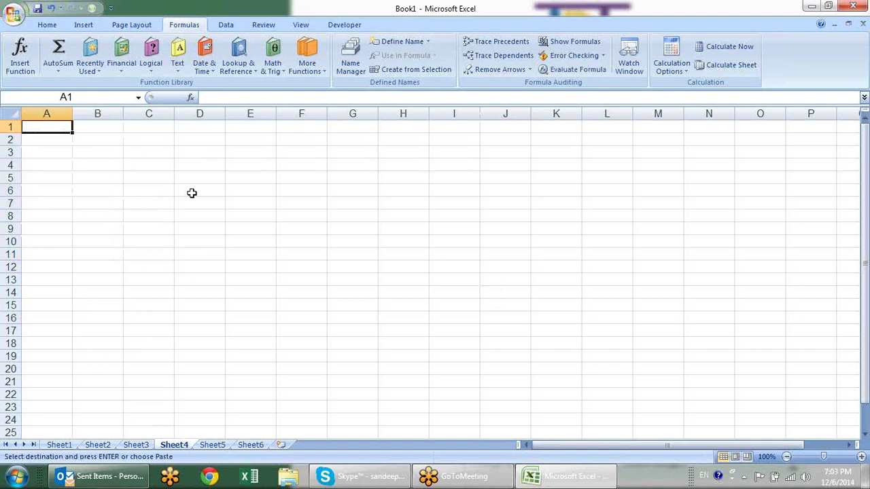
key("ctrl+v")
left_click(63, 130)
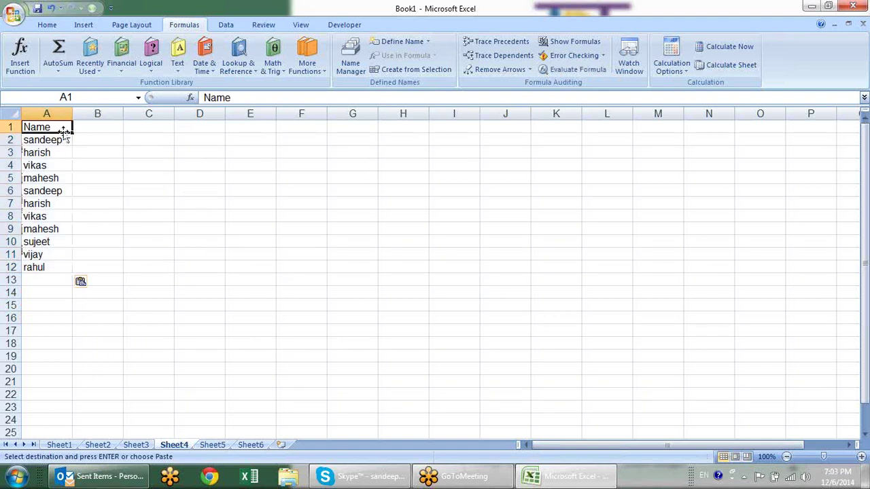
key("Delete")
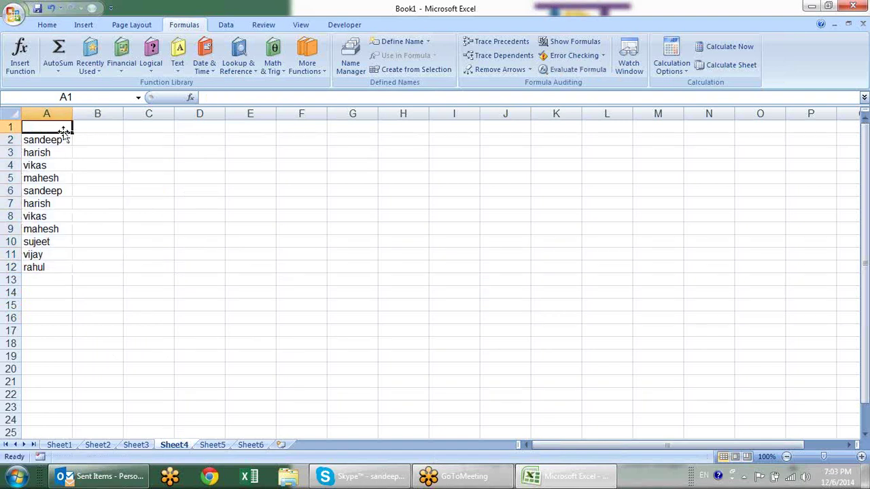
Point out names in the list, including the repeated harish and vikas.
left_click(63, 140)
left_click(64, 175)
left_click(63, 202)
left_click(62, 217)
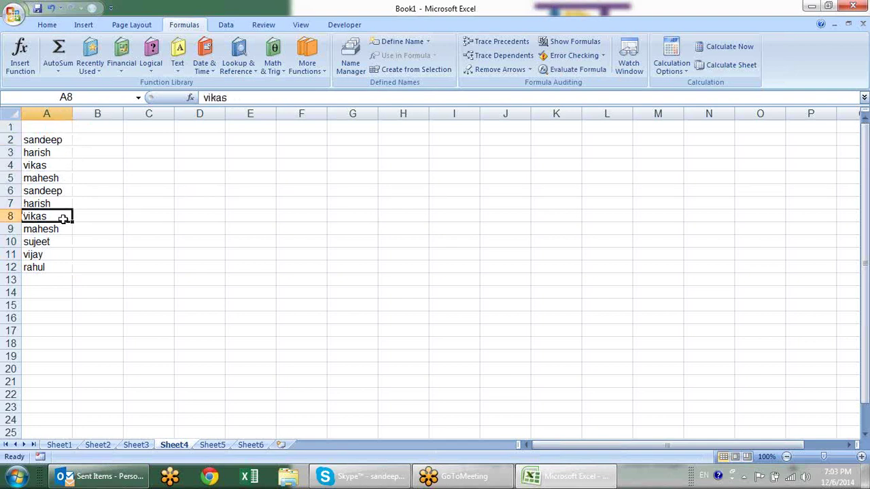
left_click(59, 241)
left_click(59, 267)
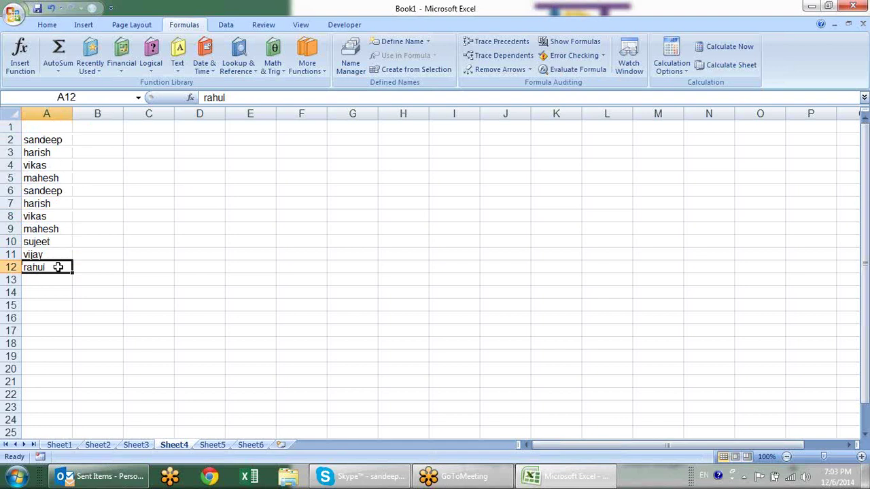
left_click(167, 186)
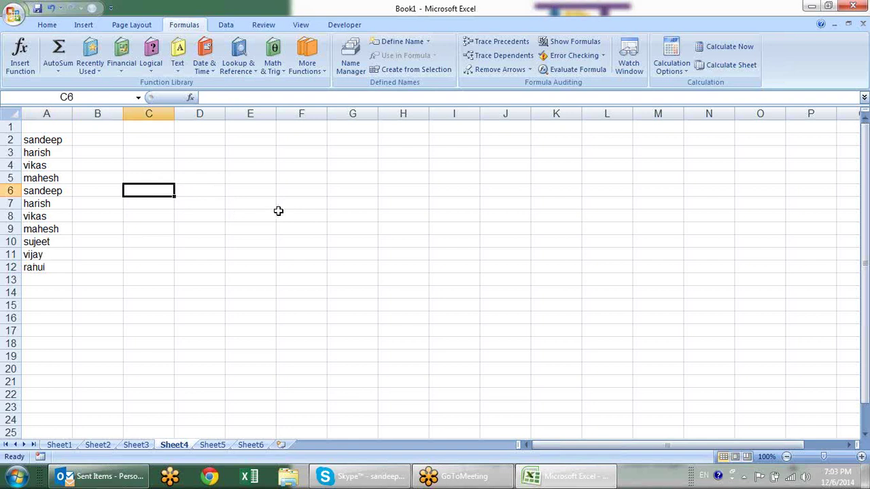
Enter =LEN(A2) in B2 and fill it down to B12 for each name's length.
left_click(117, 140)
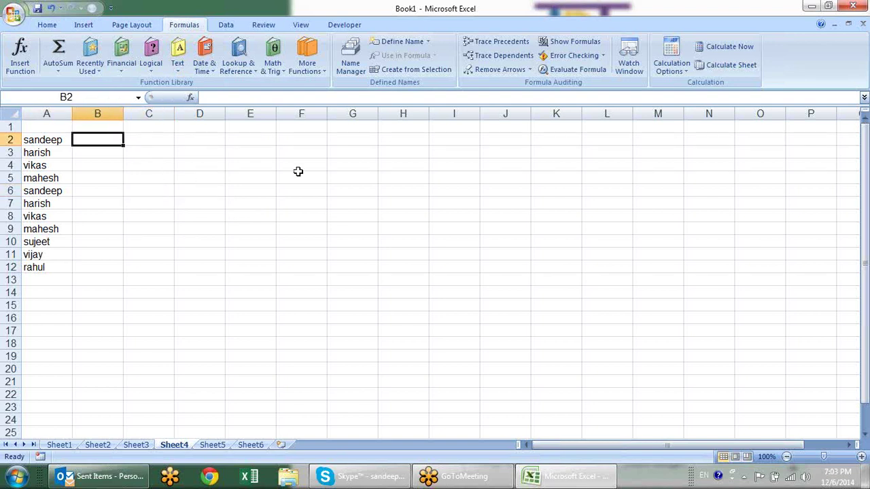
type("=")
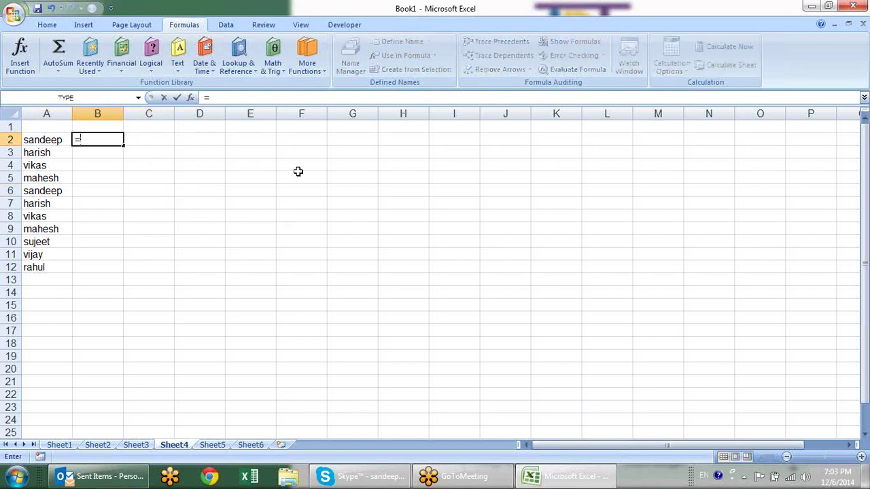
type("len")
key("Tab")
key("Left")
key("Return")
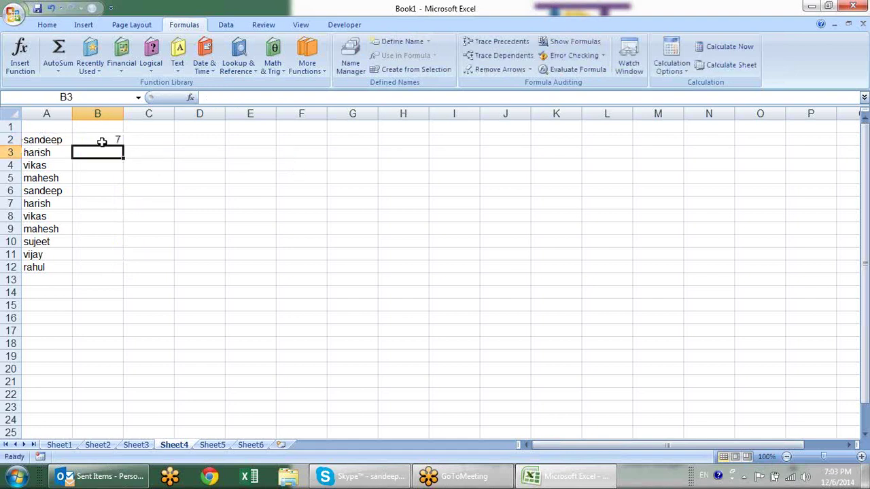
left_click(106, 140)
left_click_drag(123, 145, 125, 273)
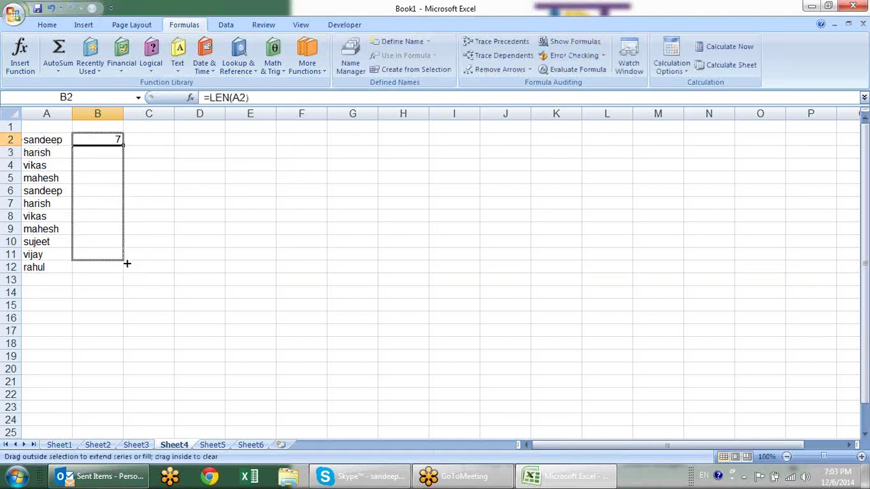
left_click(223, 277)
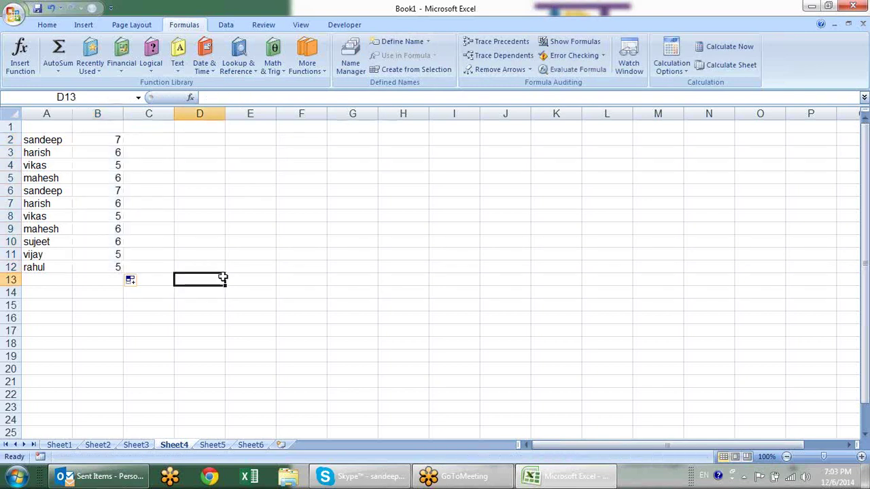
left_click(97, 280)
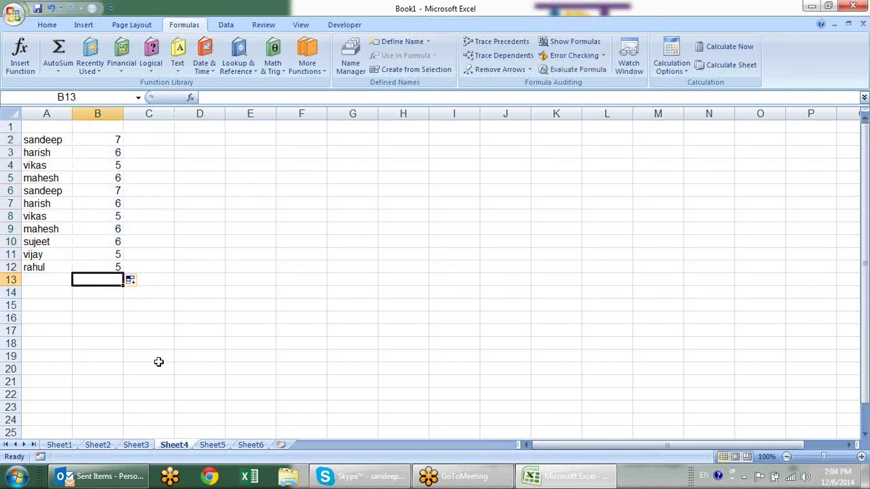
Enter the array formula {=SUM(LEN(A2:A12))} in A14, totalling 64 characters.
left_click(50, 291)
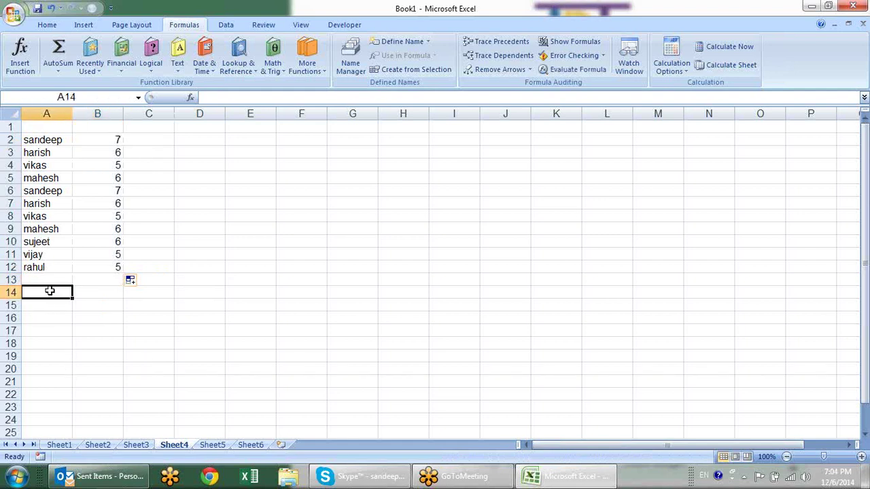
type("=")
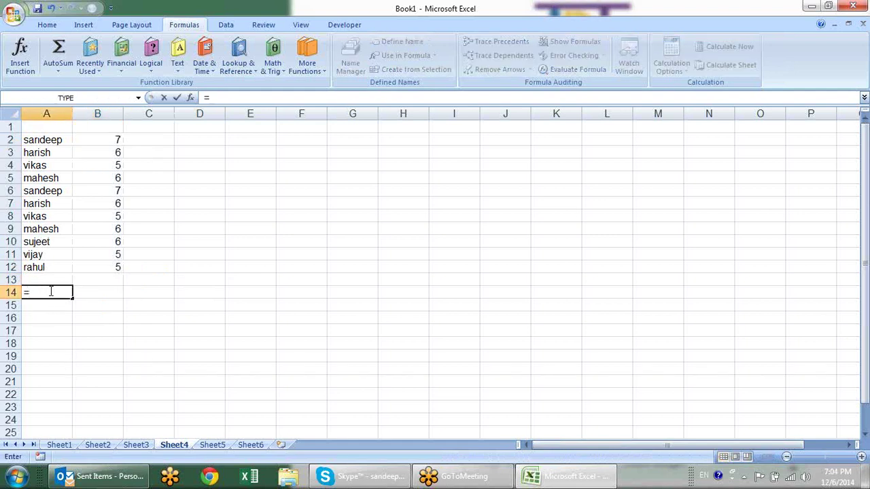
type("sum")
key("Tab")
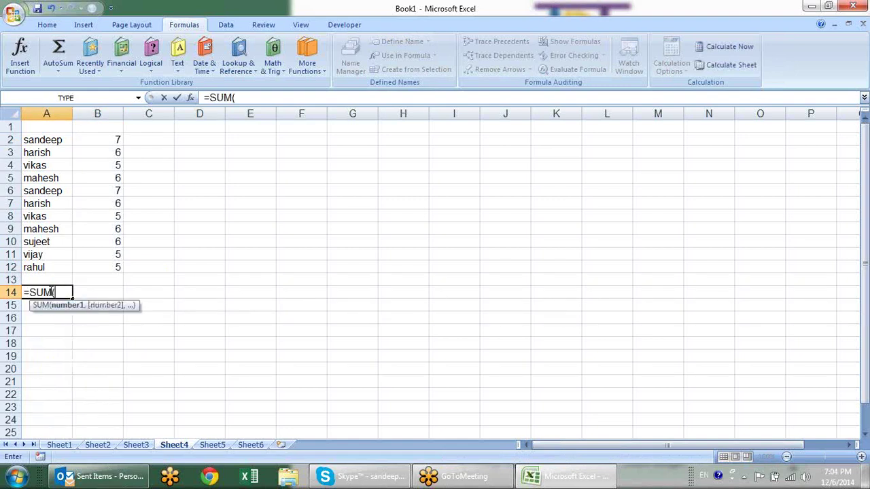
type("len")
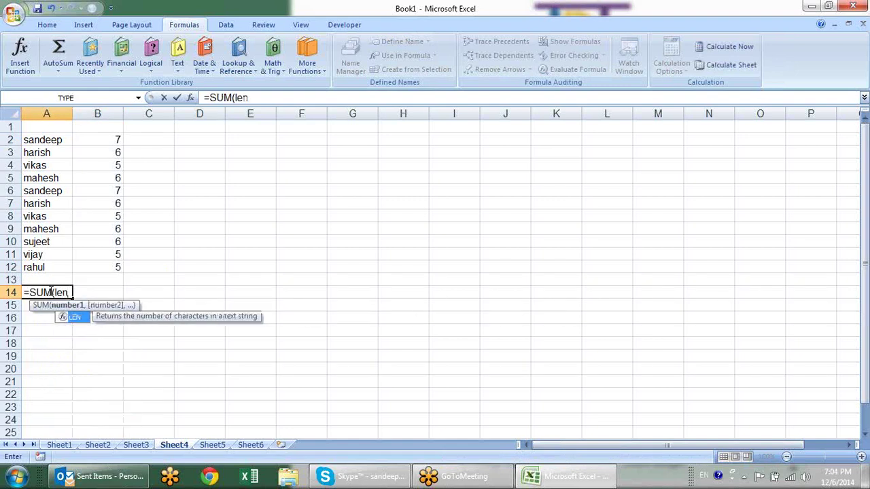
key("Tab")
left_click_drag(34, 267, 35, 141)
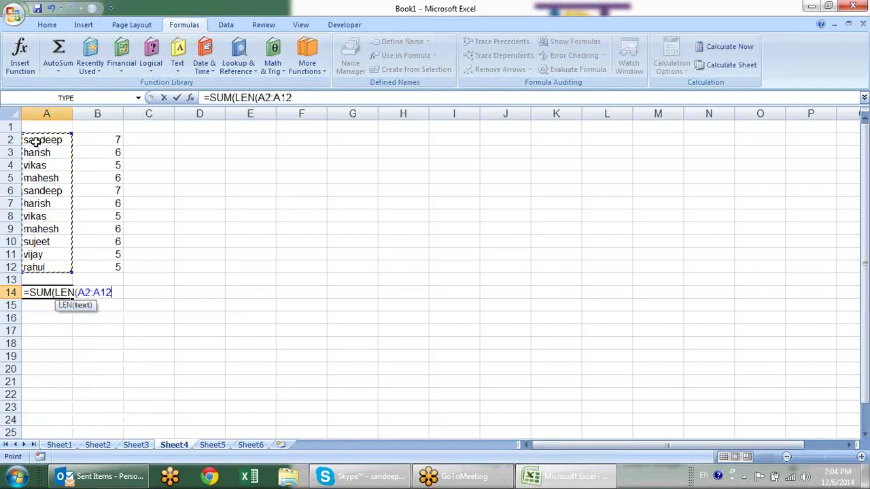
type("))")
key("ctrl+shift+Return")
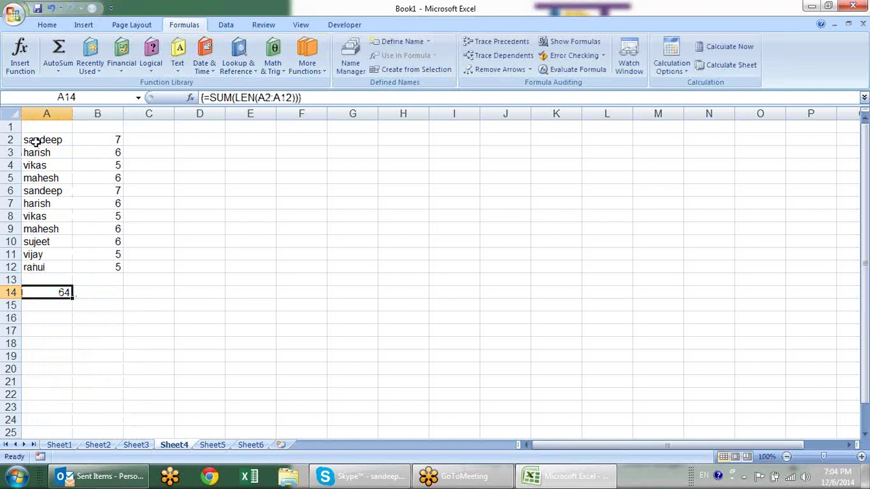
key("Delete")
key("ctrl+z")
left_click(111, 276)
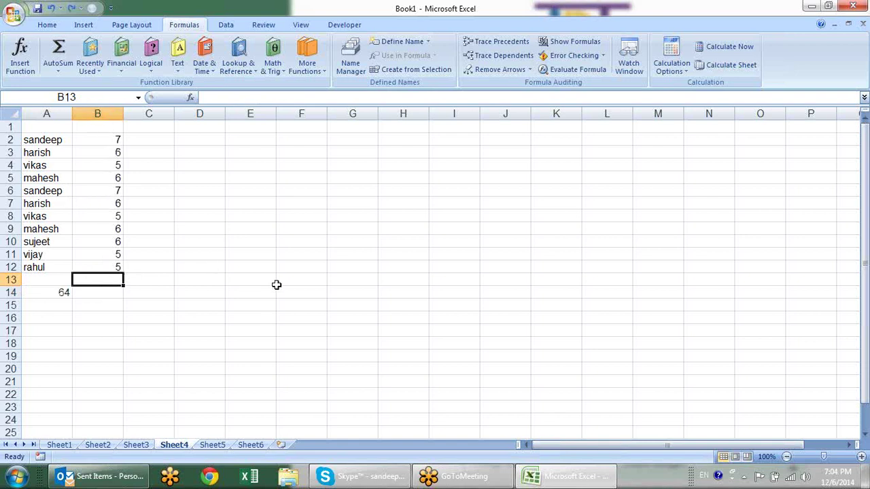
Enter =MAX(B2:B12) in B13, then move it to E5, where it shows 7.
type("=MAX(")
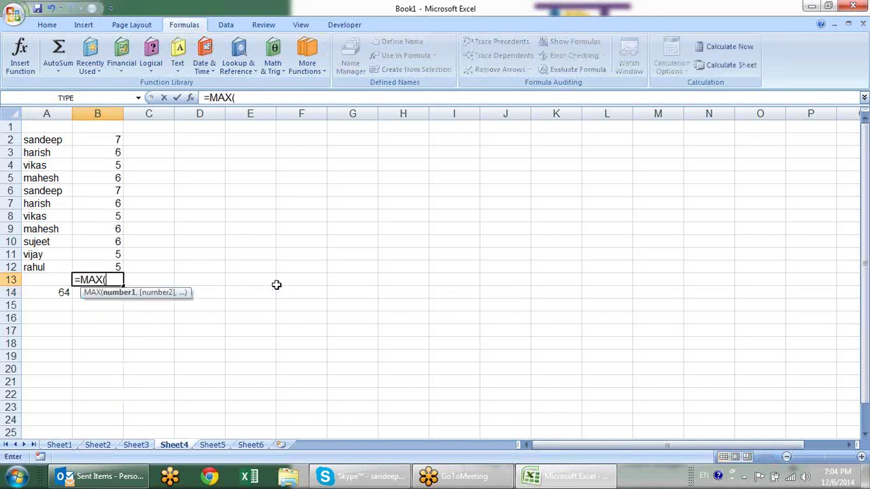
key("Up")
key("shift+Up")
key("shift+Up")
key("shift+Up")
key("shift+Up")
key("shift+Up")
key("shift+Up")
key("shift+Up")
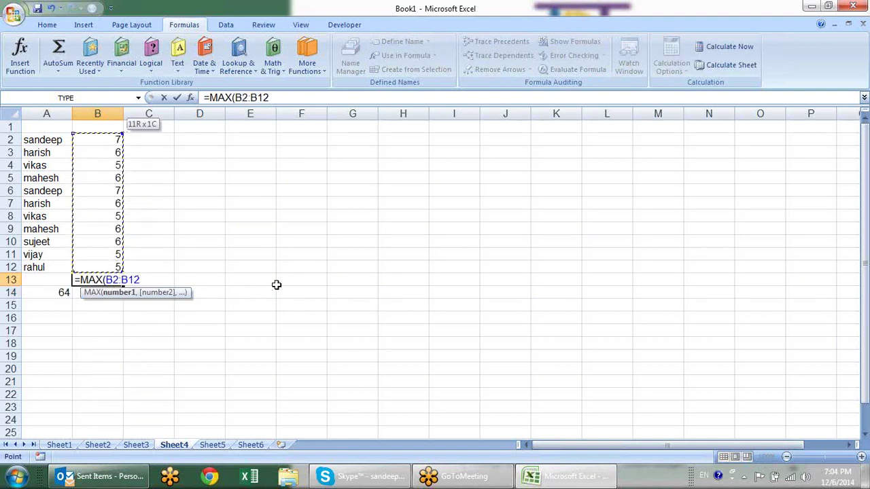
type(")")
key("Return")
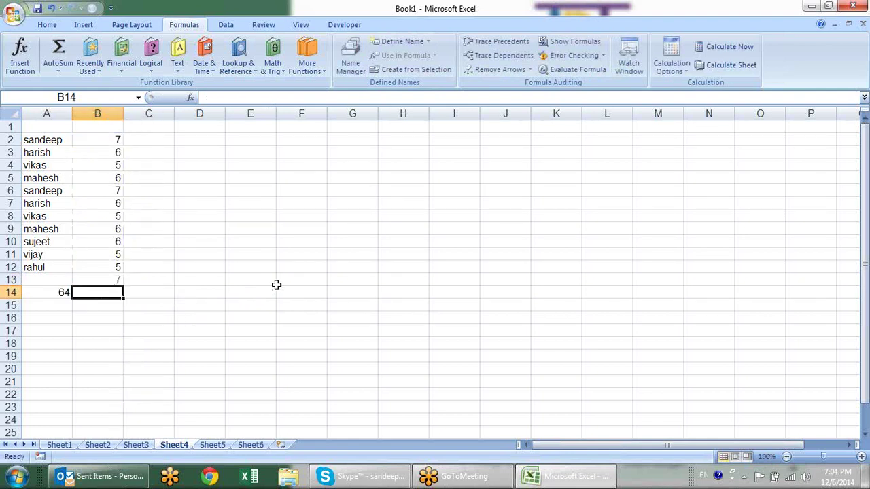
key("Up")
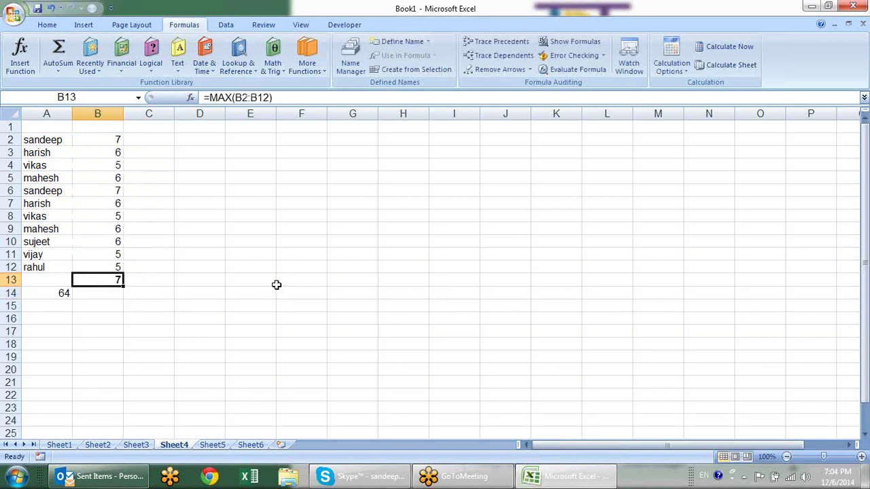
key("ctrl+c")
key("Up")
key("Up")
key("Up")
key("Up")
key("Up")
key("Up")
key("Up")
key("Up")
key("Right")
key("Right")
key("Right")
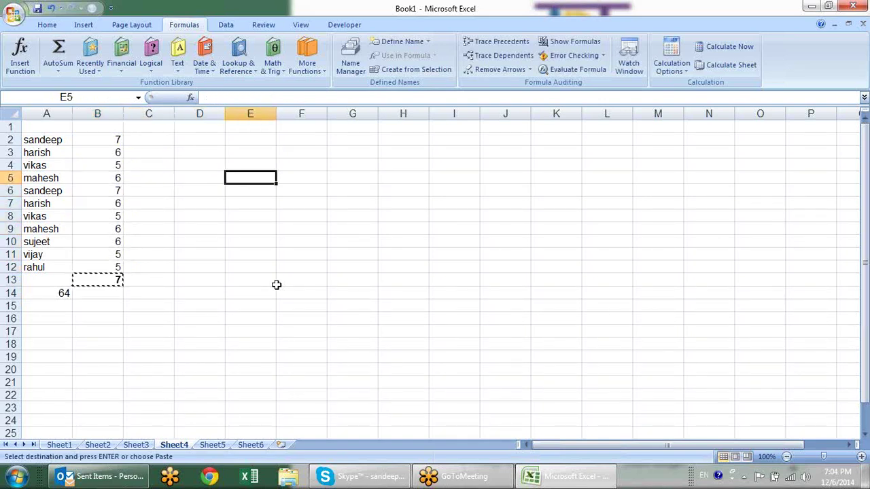
key("Return")
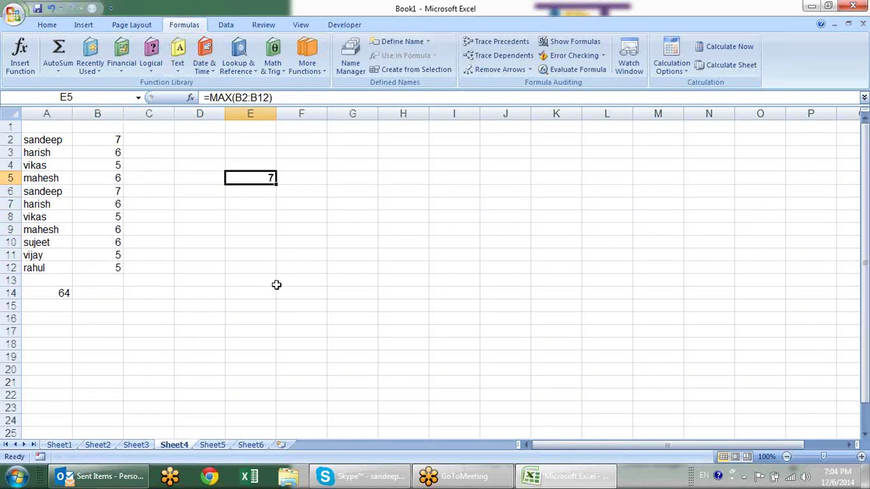
key("Right")
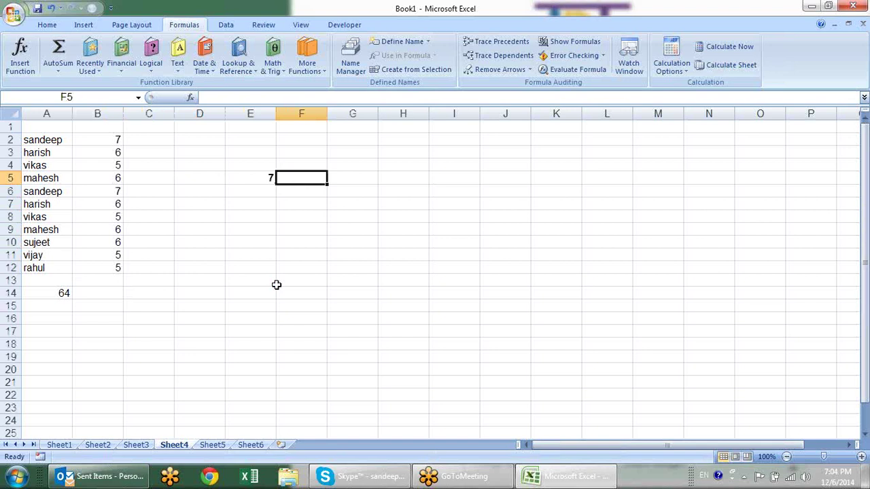
Start an INDEX formula in F5 using B2:B12 as its array.
type("=")
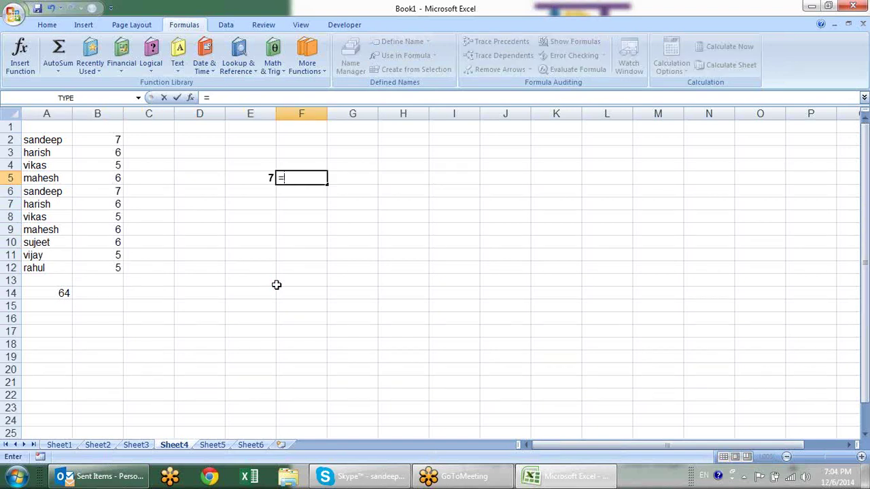
type("ind")
key("Tab")
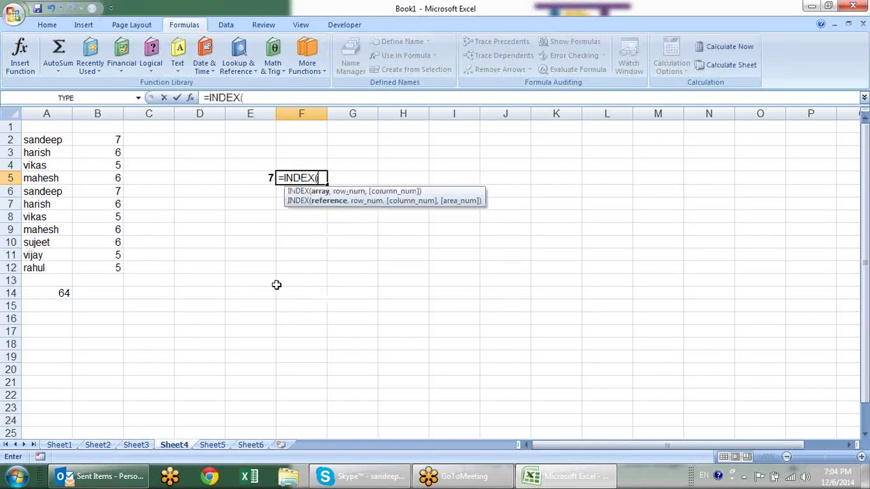
left_click(268, 178)
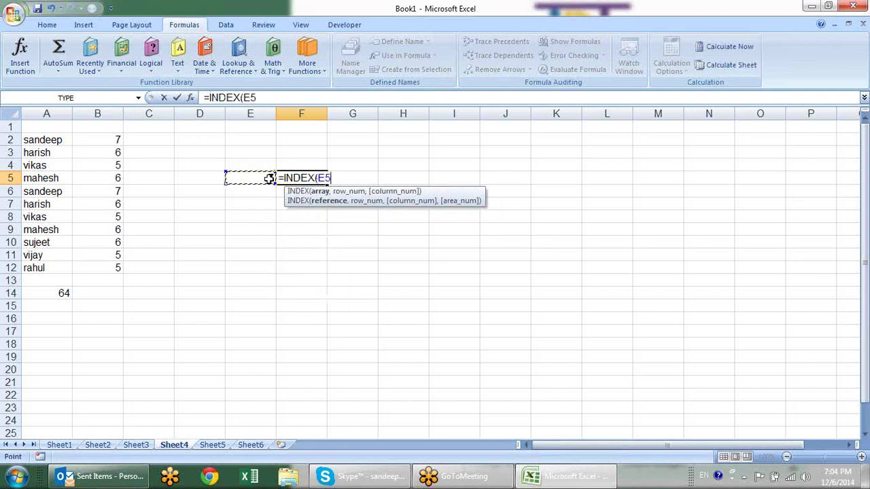
left_click_drag(120, 138, 119, 271)
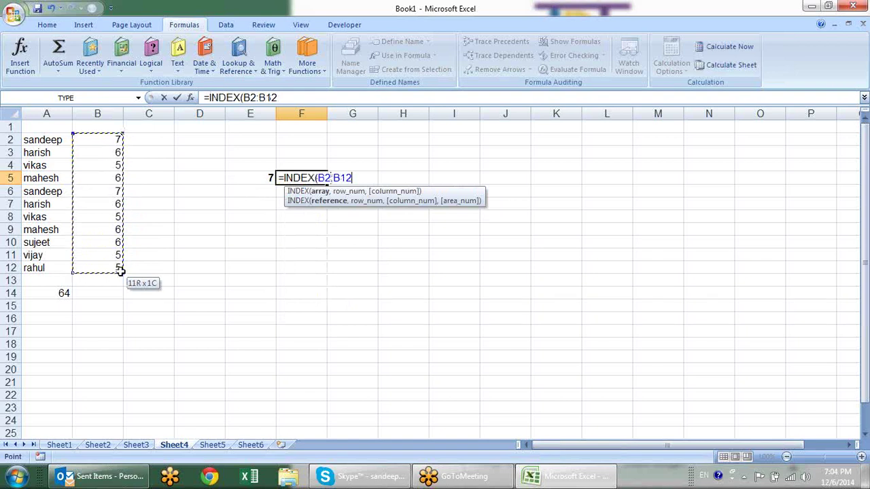
Add MATCH(B2:B12,E5,0) as the row argument and commit, which returns #N/A.
type(",")
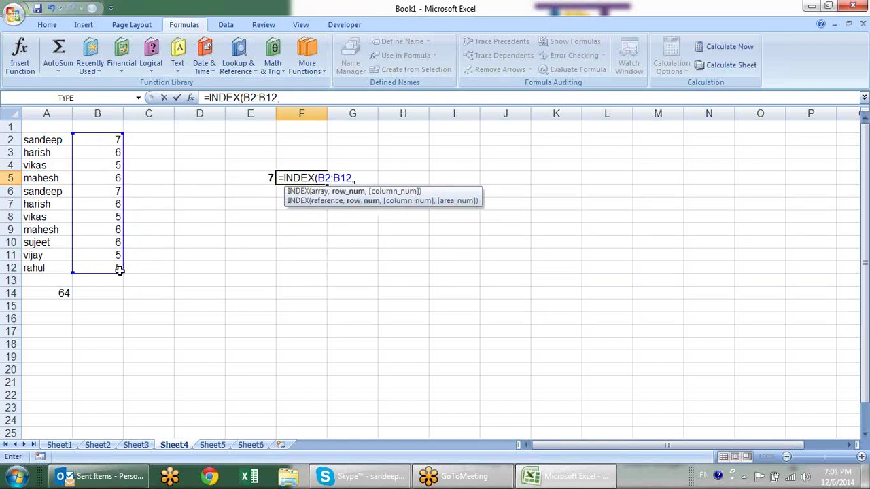
type("ma")
key("Tab")
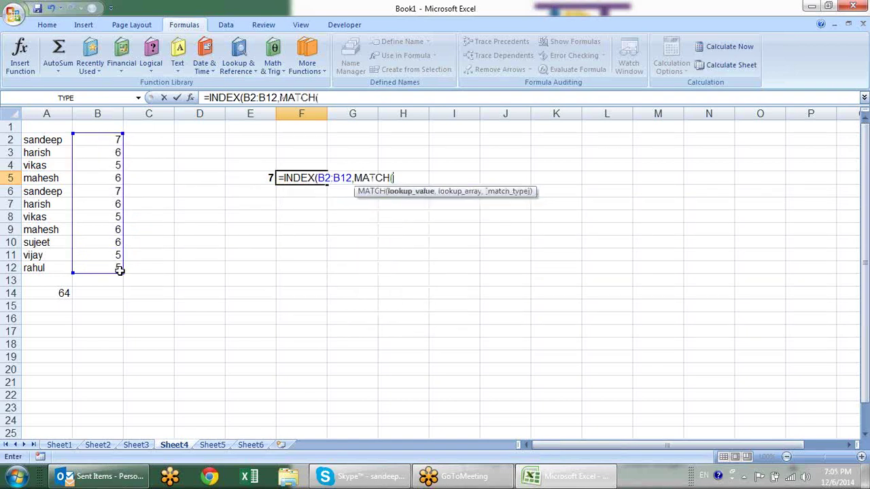
left_click(94, 144)
left_click_drag(94, 144, 106, 265)
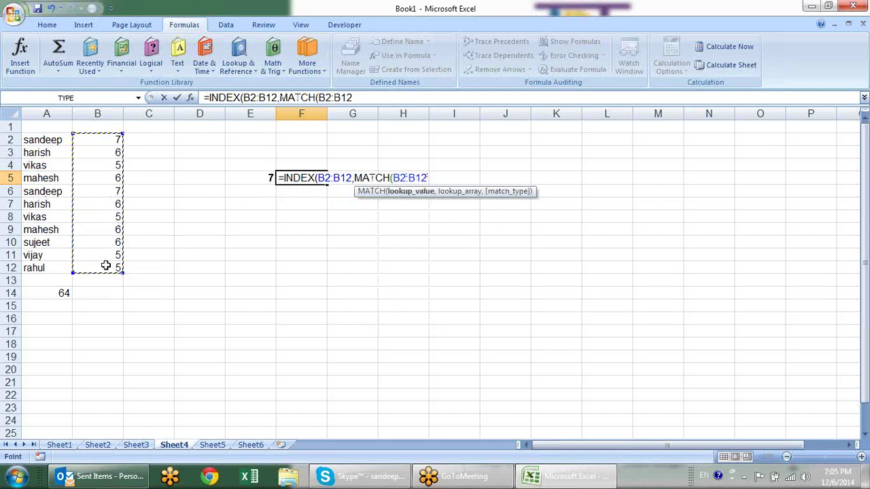
type(",")
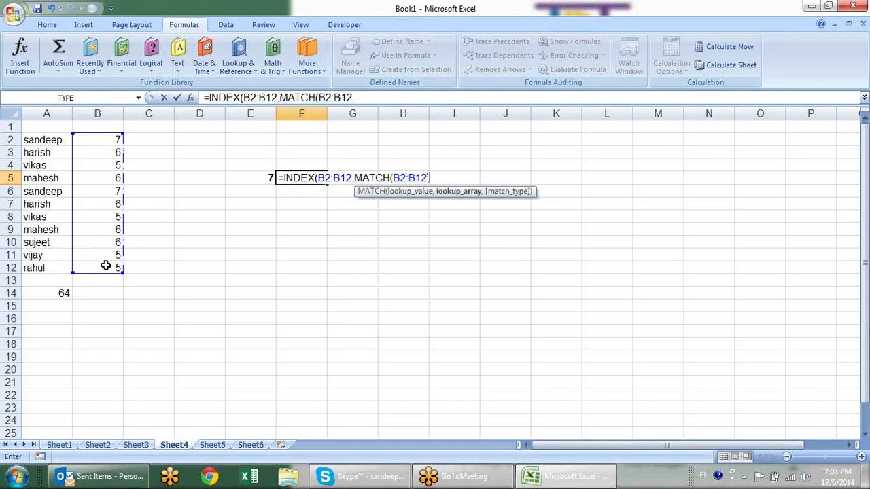
left_click(266, 177)
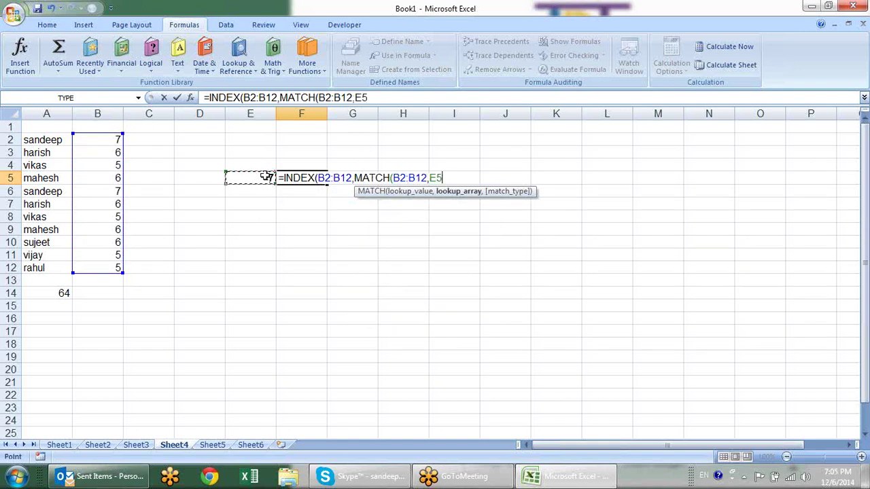
type(")")
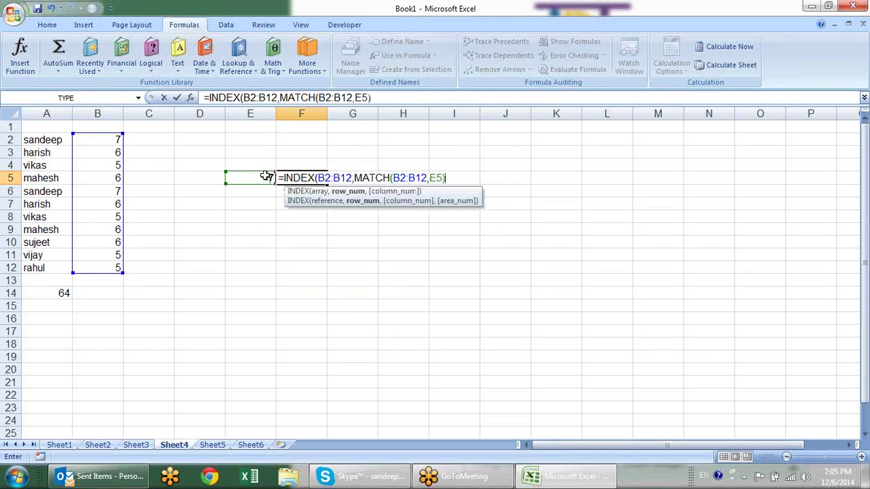
key("BackSpace")
type(",0")
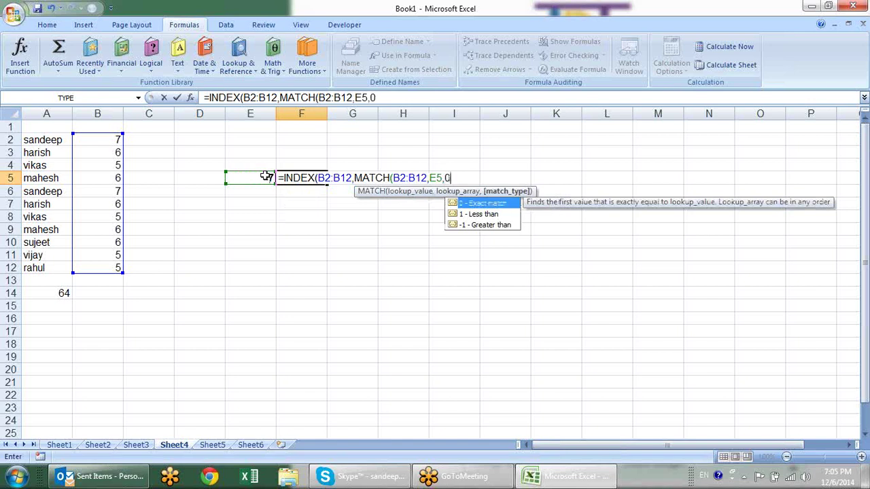
type("))")
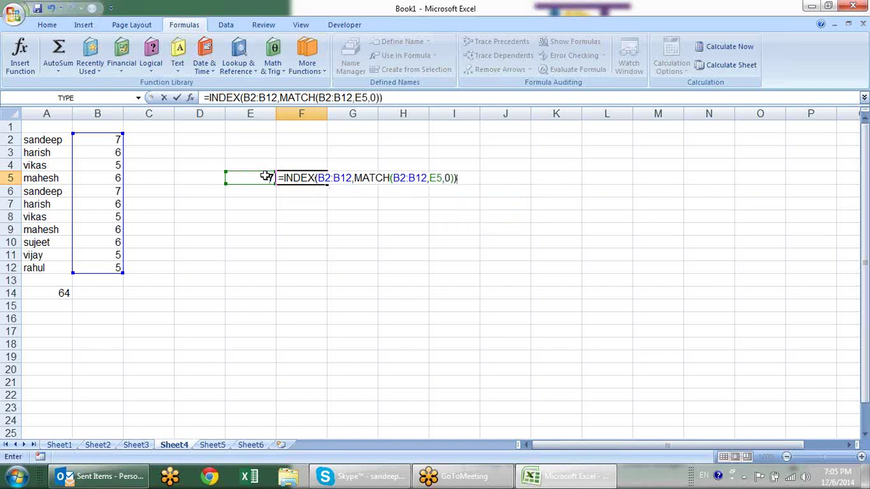
key("Return")
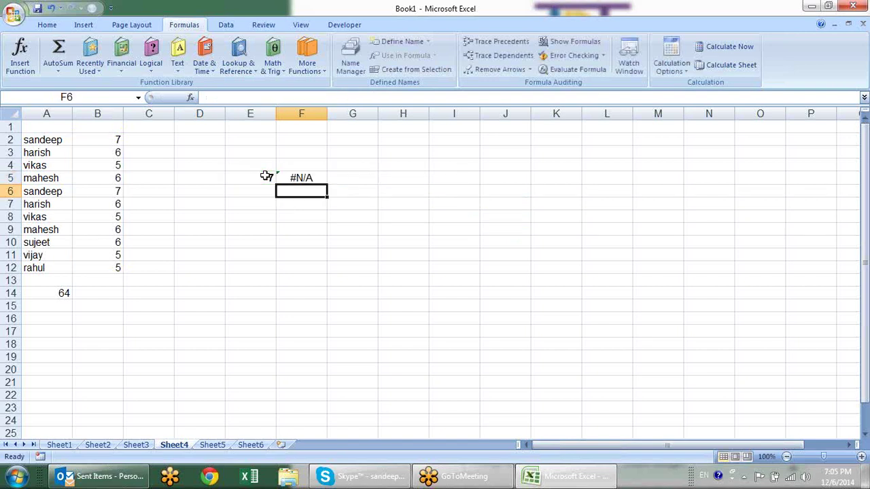
Correct F5 to =INDEX(A2:A12,MATCH(E5,B2:B12,0)) so it returns sandeep.
key("Up")
key("F2")
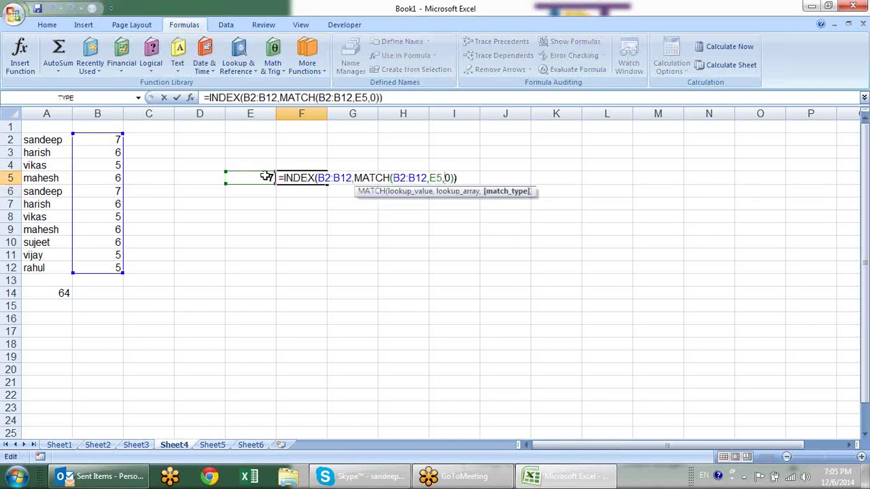
key("Left")
key("Left")
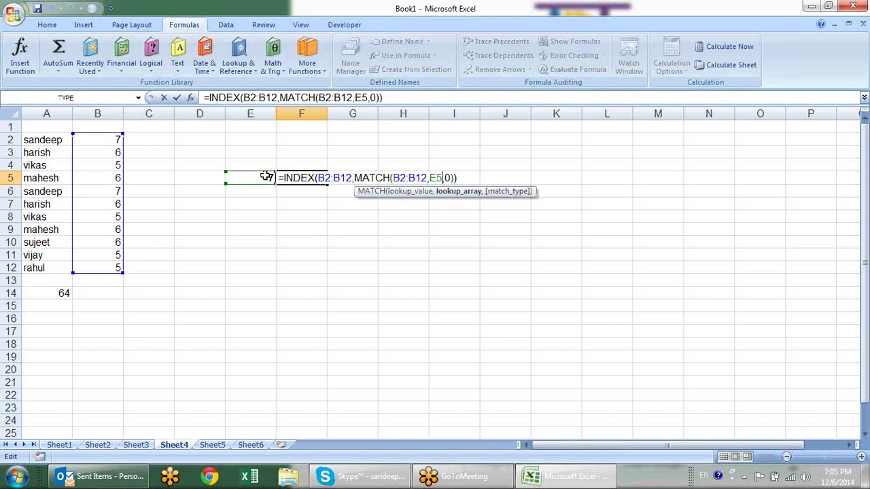
key("Right")
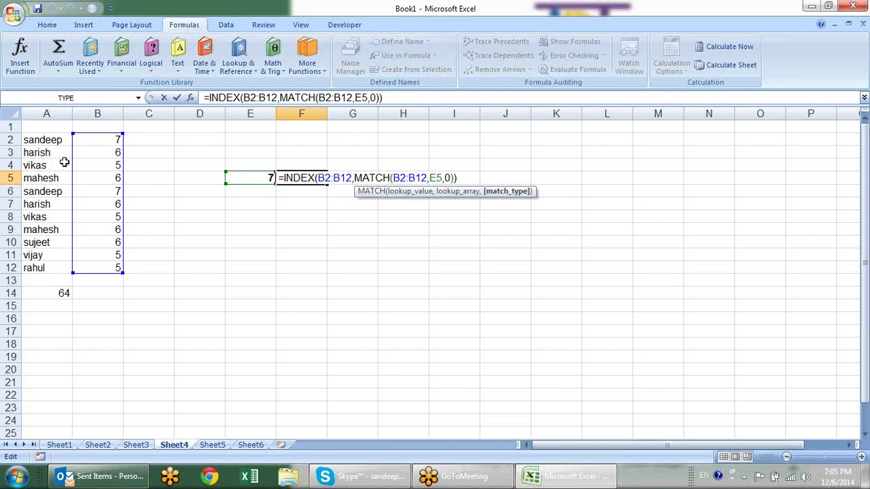
left_click_drag(72, 166, 48, 170)
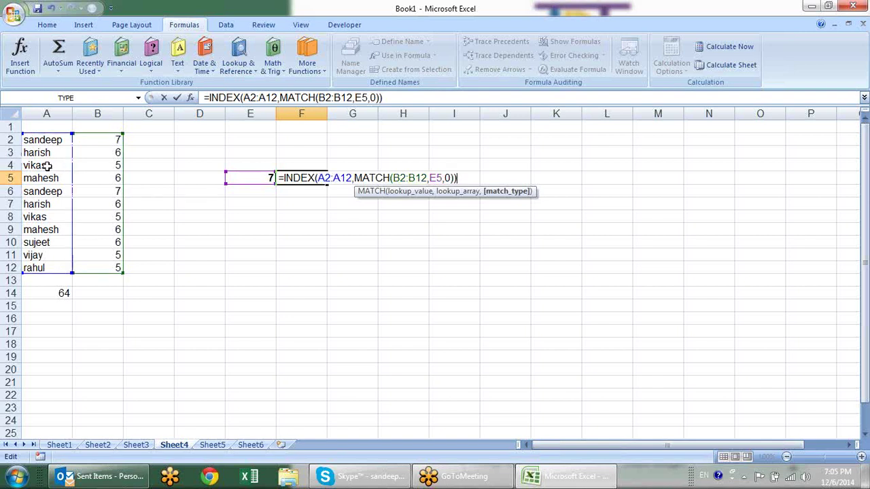
left_click(426, 177)
key("BackSpace")
key("BackSpace")
key("BackSpace")
key("BackSpace")
key("BackSpace")
key("BackSpace")
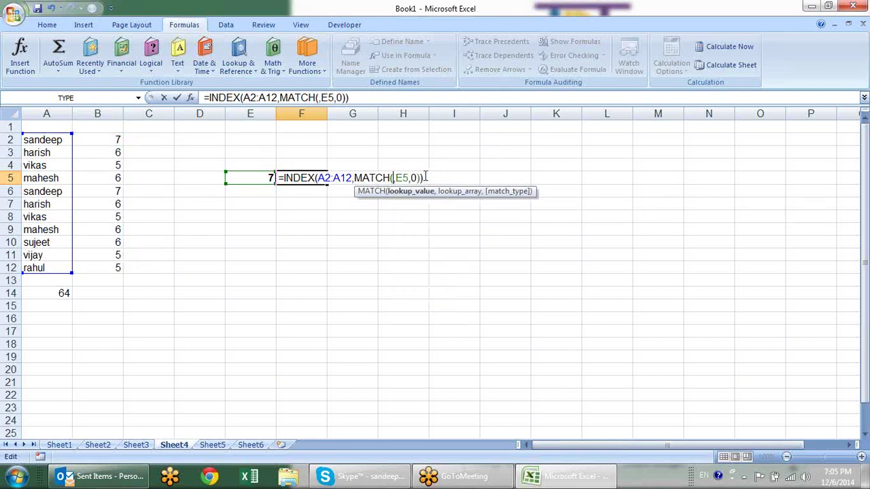
left_click(259, 176)
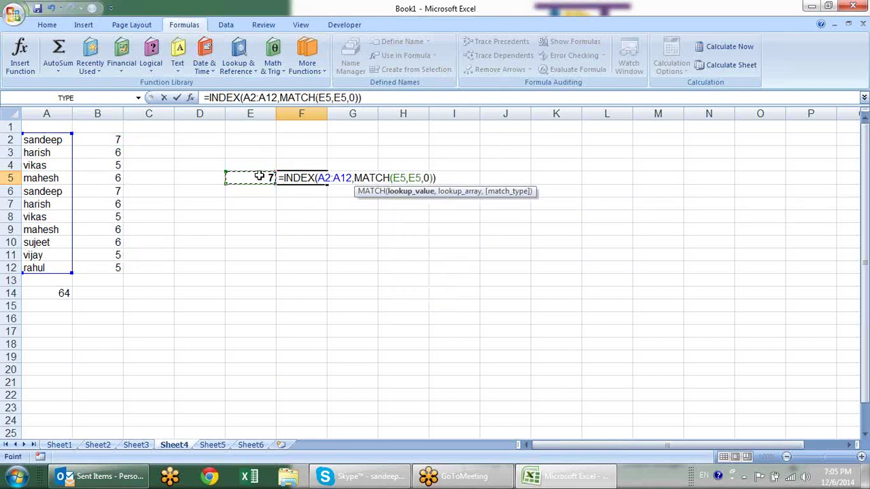
left_click(422, 177)
key("BackSpace")
key("BackSpace")
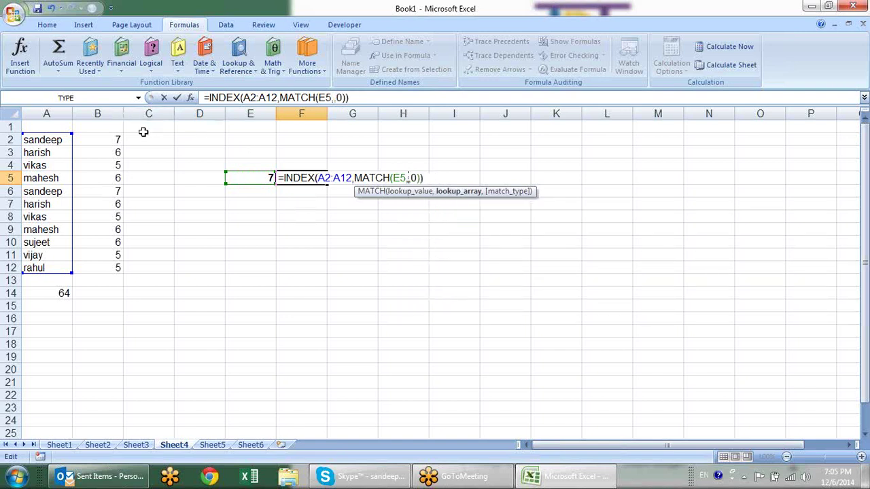
left_click_drag(120, 134, 115, 269)
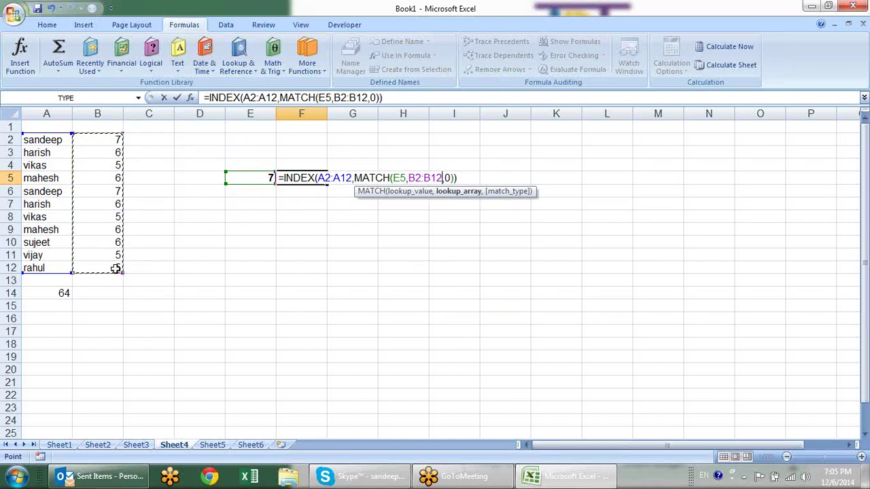
key("Return")
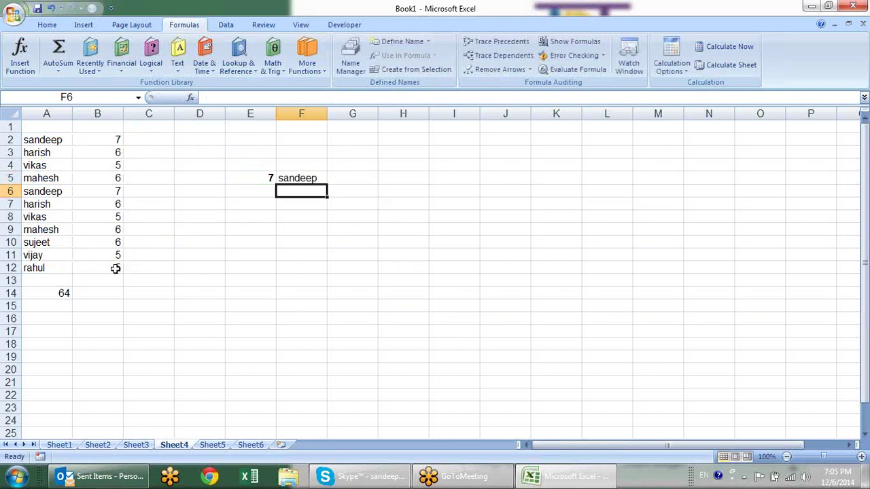
key("Left")
key("Left")
key("Left")
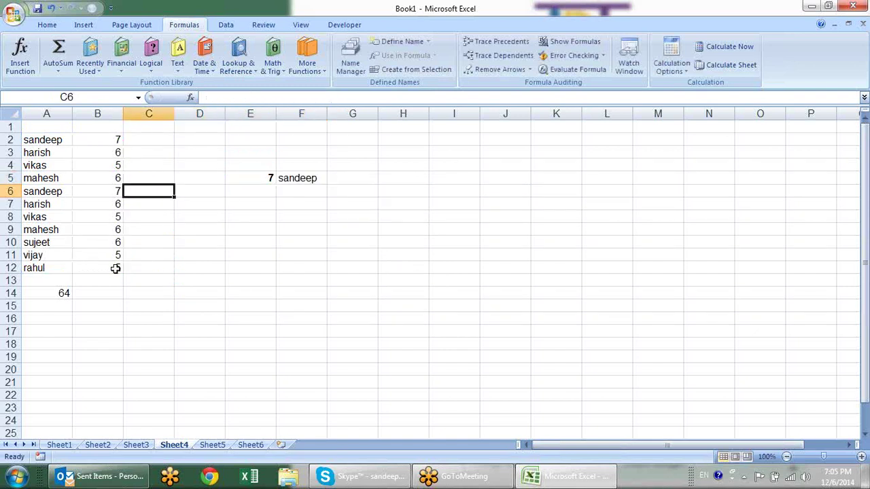
key("Left")
key("Left")
key("Up")
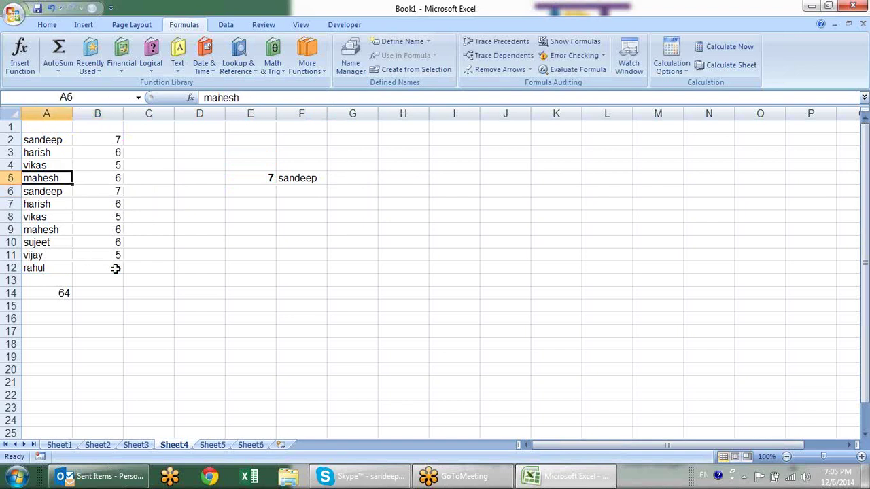
key("F2")
type("kumar")
key("Return")
key("Up")
key("Up")
key("Right")
key("Down")
key("Down")
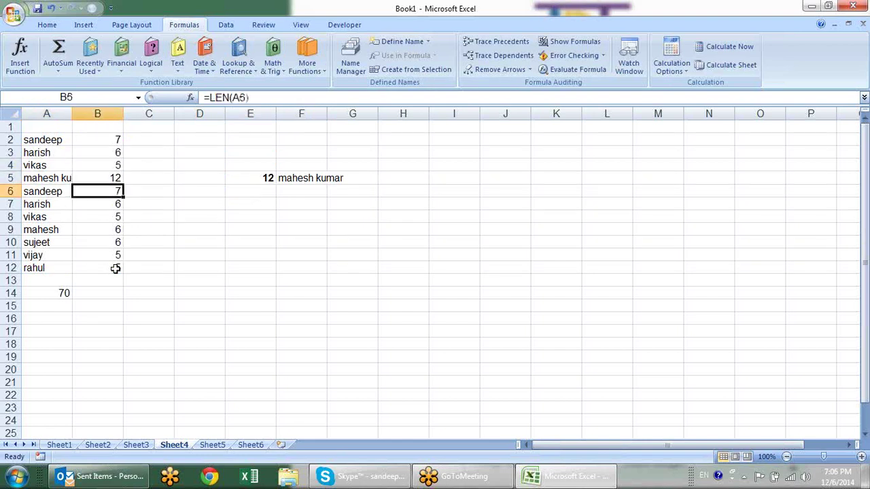
key("Down")
key("Right")
key("Right")
key("Right")
key("Right")
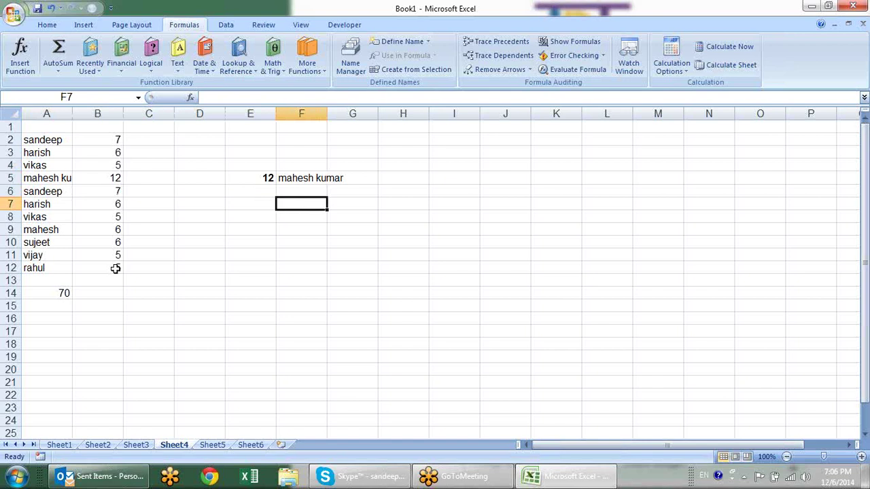
Start F7's formula as INDEX over A2:A12 followed by a MATCH call.
type("=")
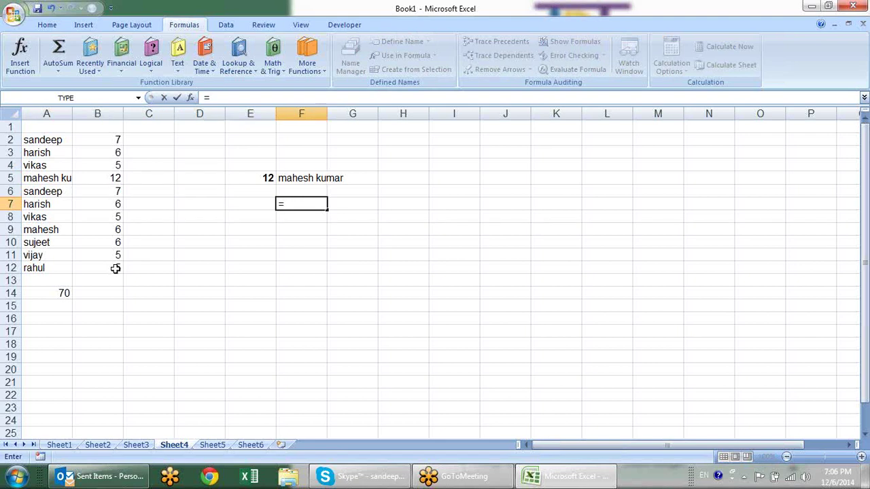
type("ma")
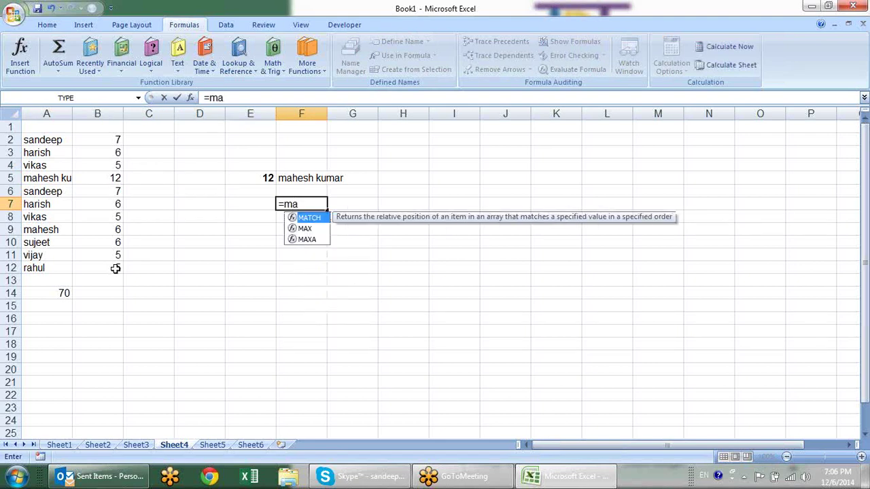
key("BackSpace")
key("BackSpace")
key("BackSpace")
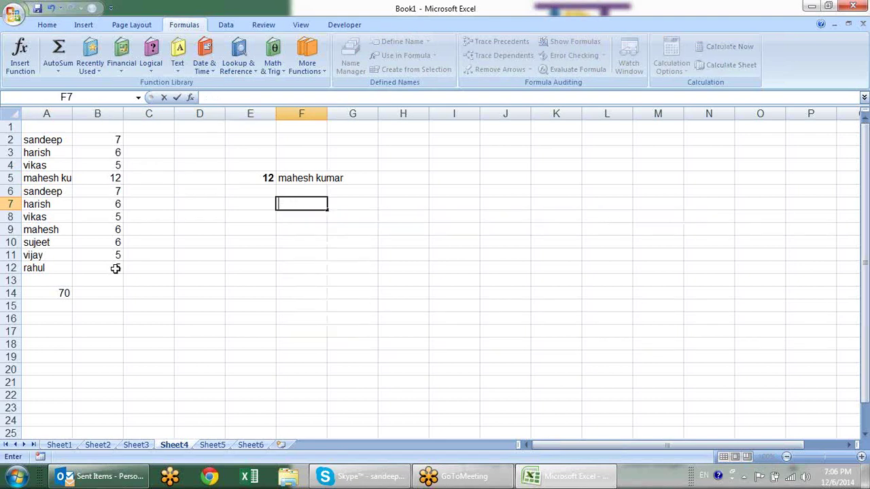
type("=ind")
key("Tab")
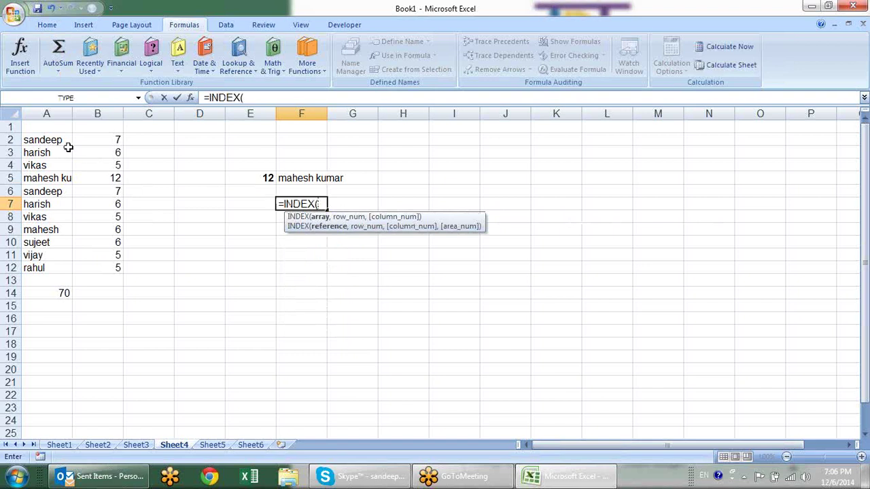
left_click_drag(66, 141, 72, 270)
type(",")
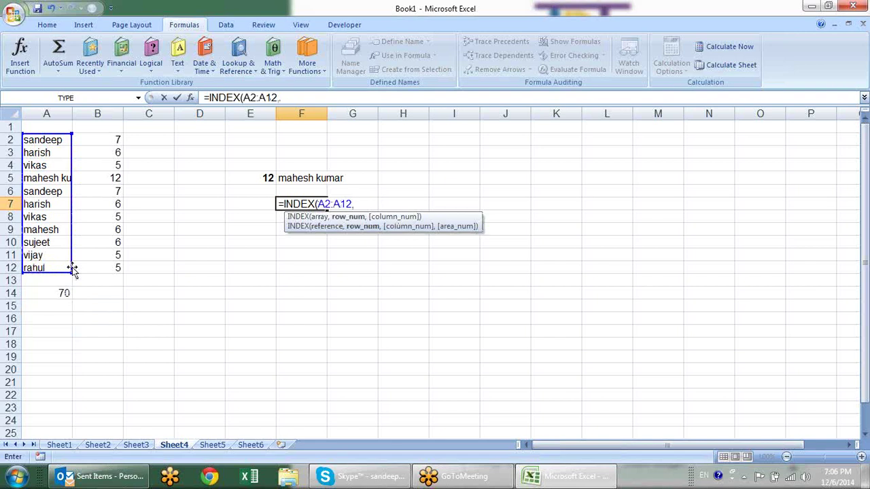
type("ma")
key("Tab")
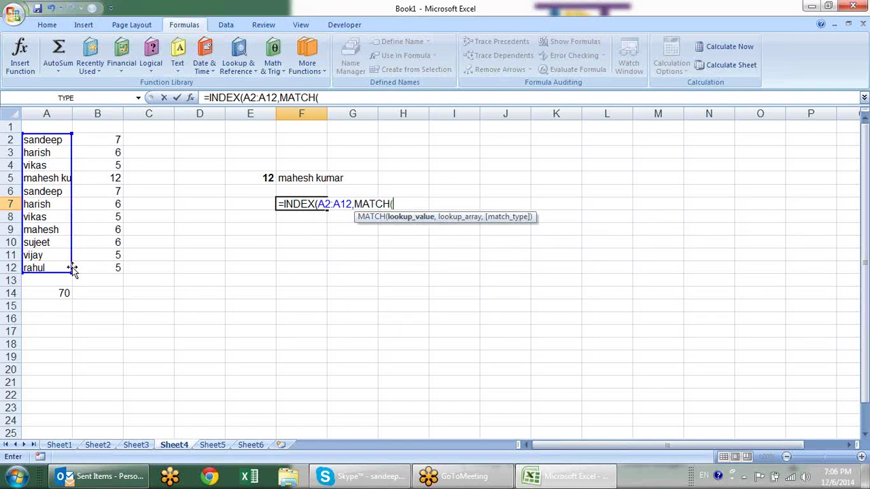
Complete MATCH(MAX(LEN(A2:A12)),LEN(A2:A12),0) and commit it as an array formula.
type("max")
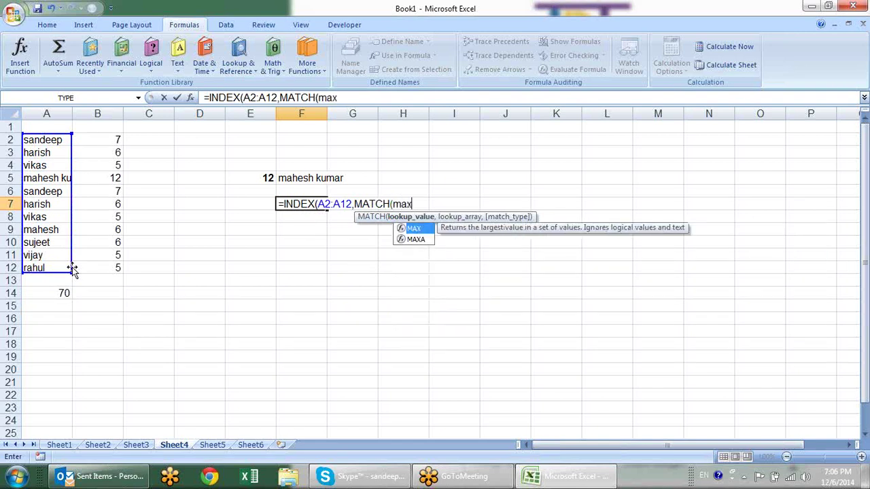
key("Tab")
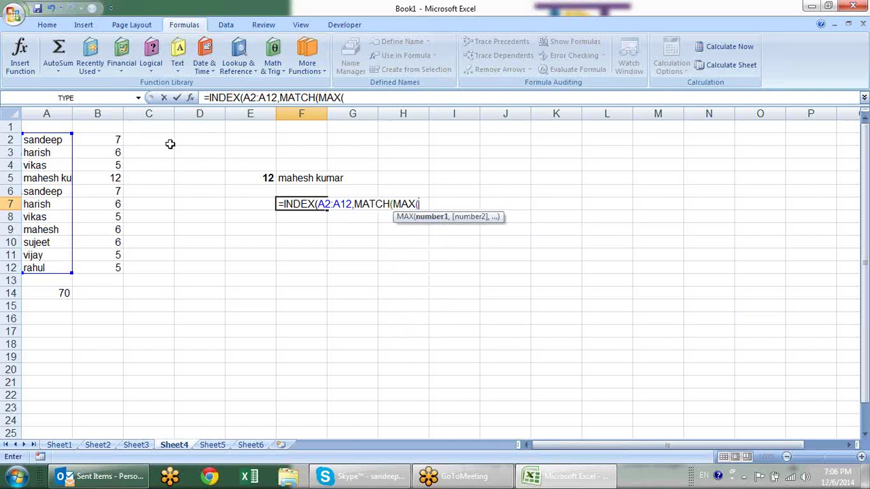
type("len")
key("Tab")
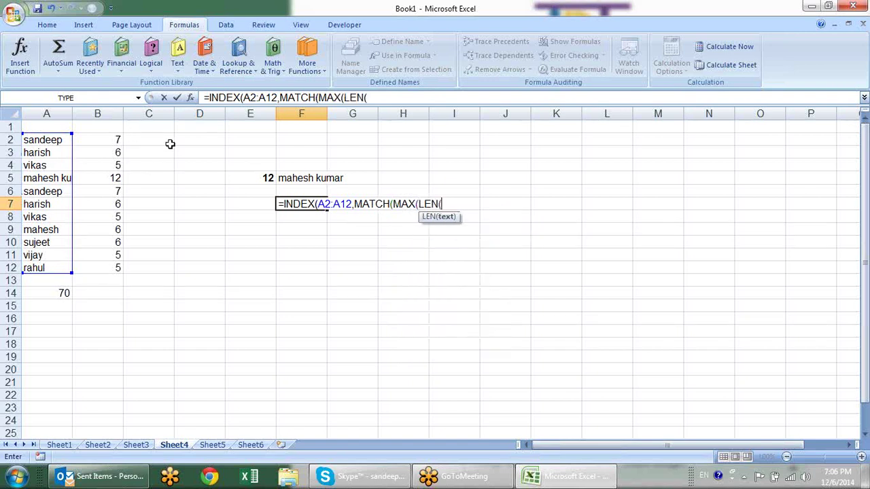
left_click_drag(52, 140, 66, 265)
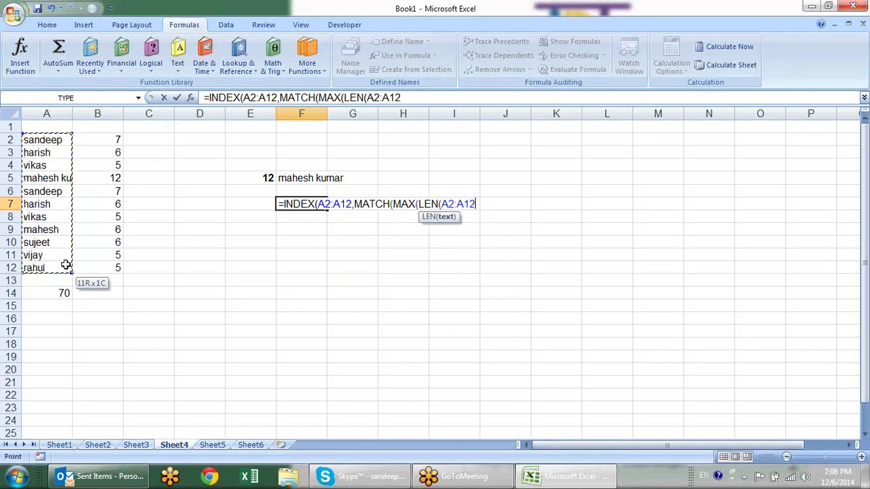
type(")")
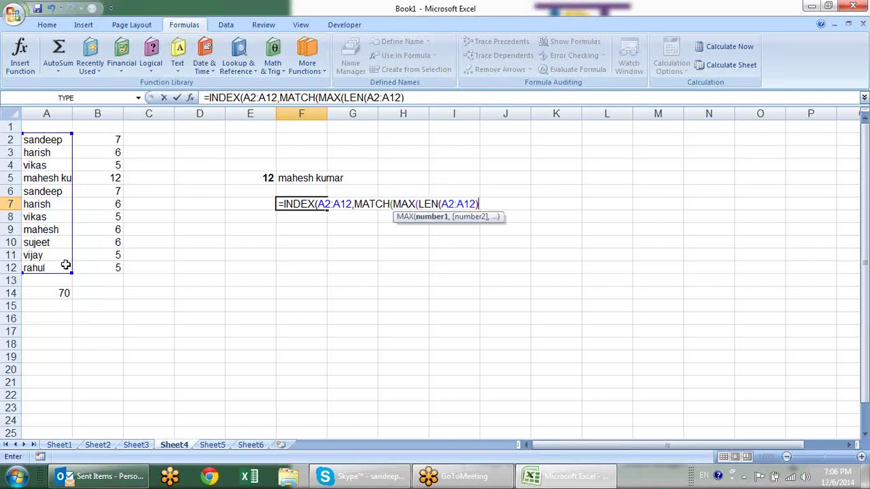
type(")")
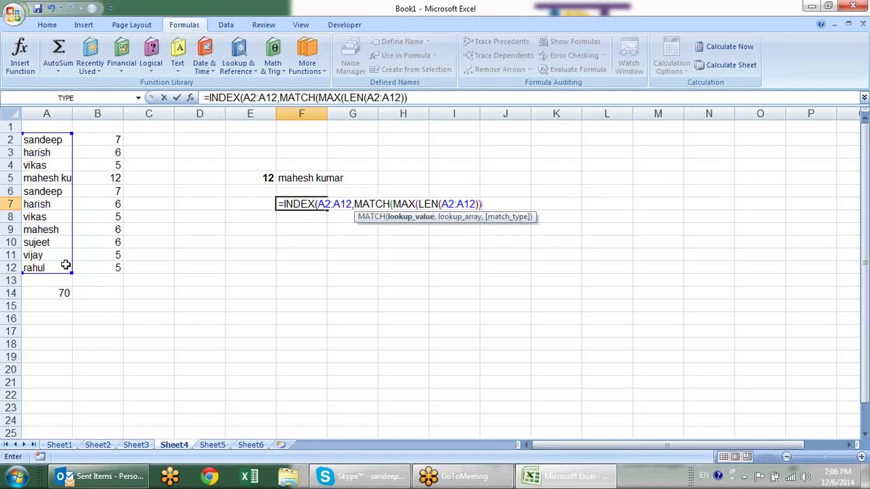
type(",")
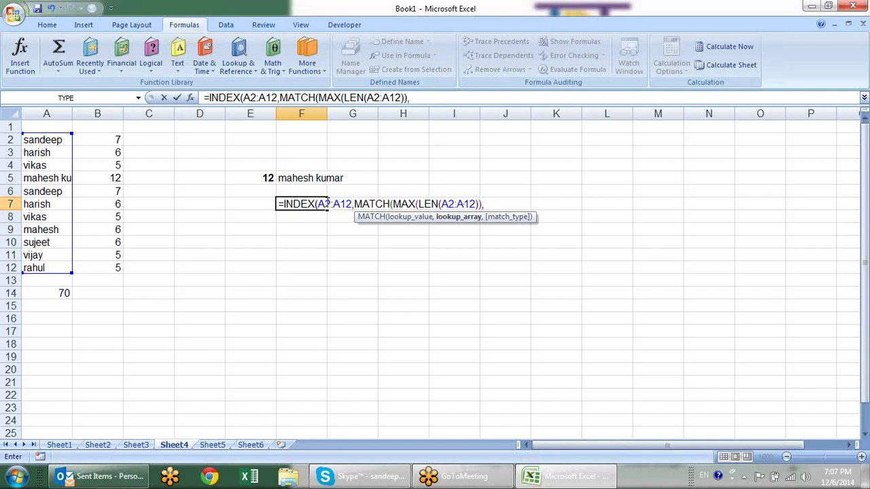
type("len")
key("Tab")
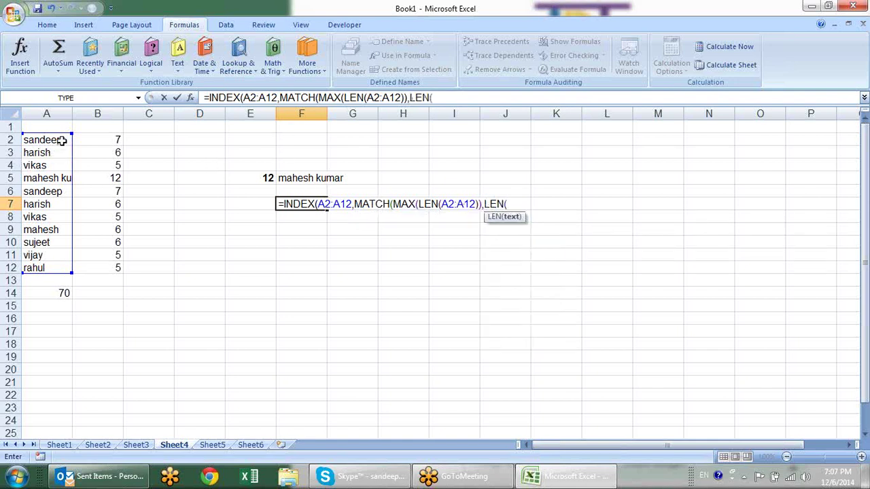
left_click_drag(61, 140, 66, 268)
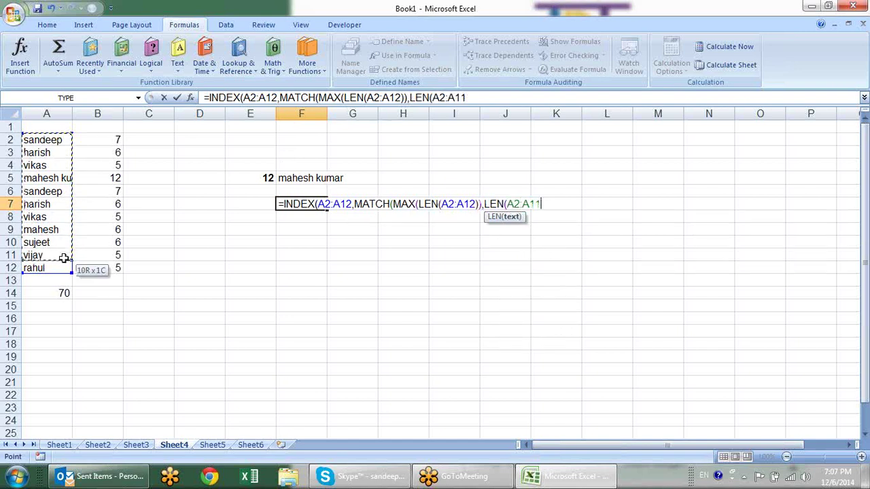
type(")")
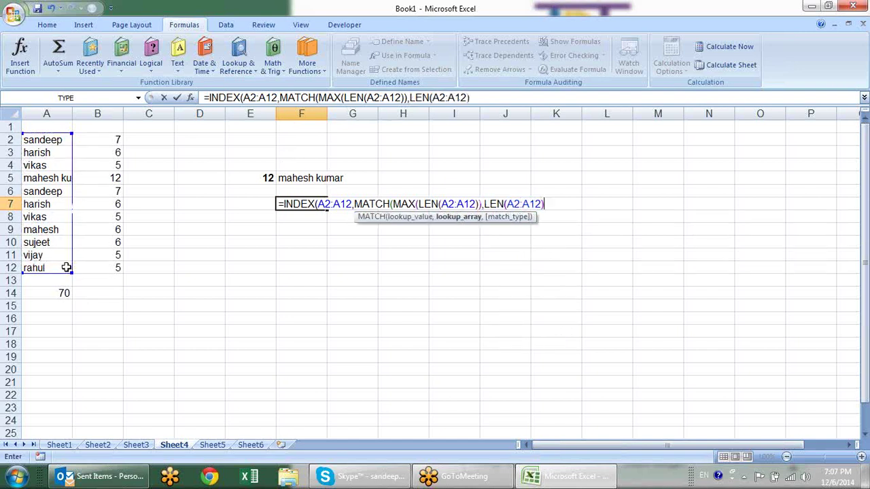
type(",0))")
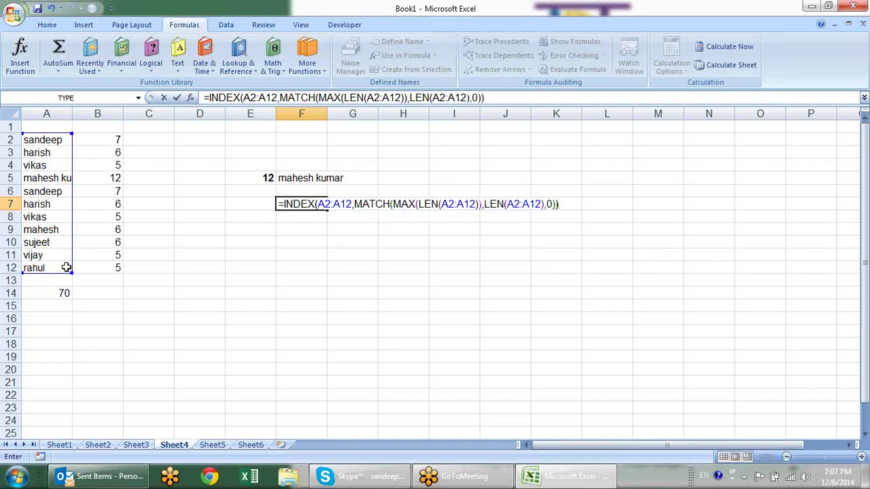
key("ctrl+shift+Return")
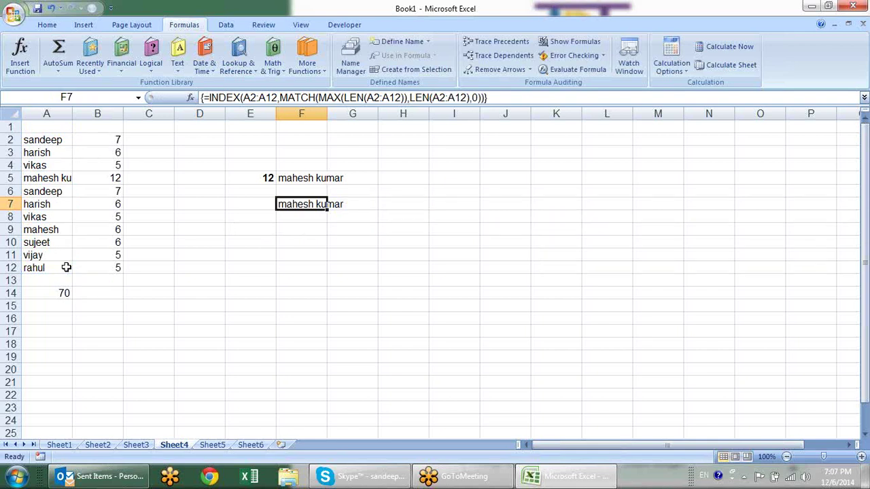
left_click(57, 204)
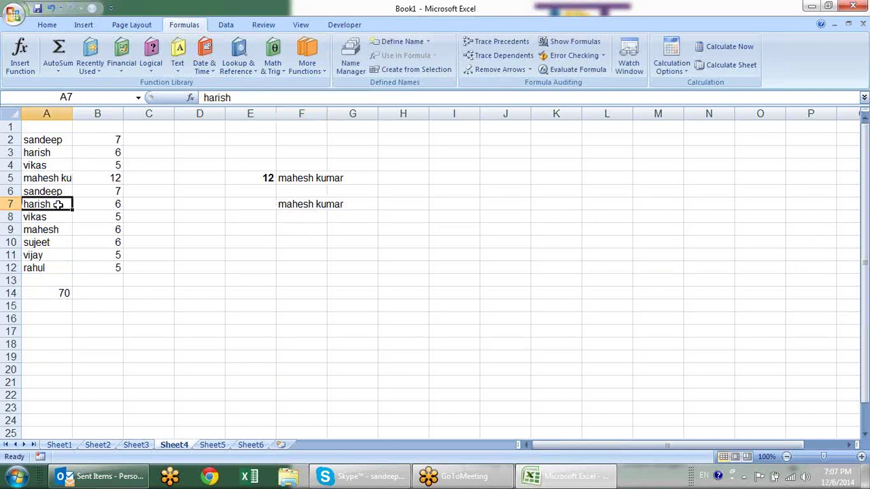
left_click(59, 217)
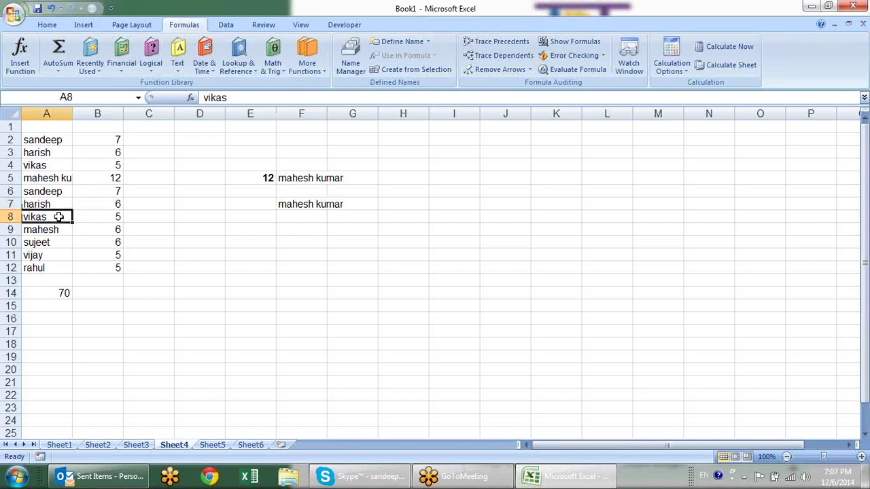
double_click(60, 217)
type("kumar yadav")
key("Return")
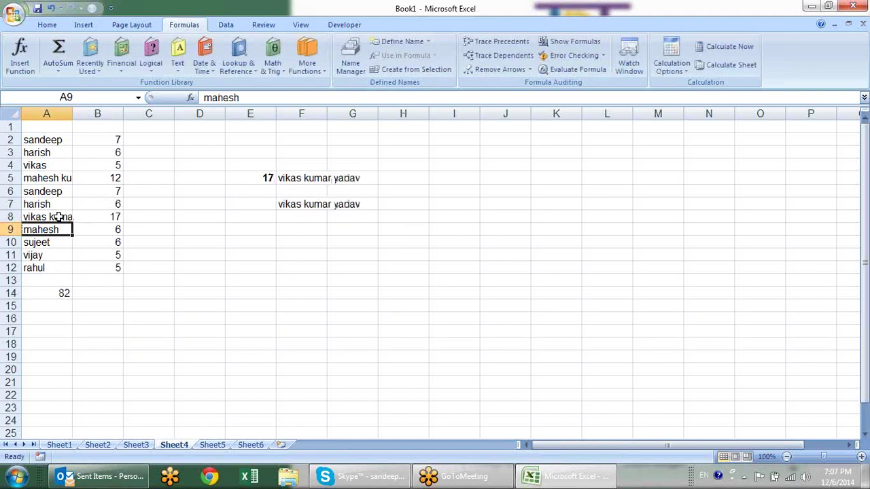
Re-commit F7's longest-name array formula and check the F5 and F7 results.
left_click(318, 202)
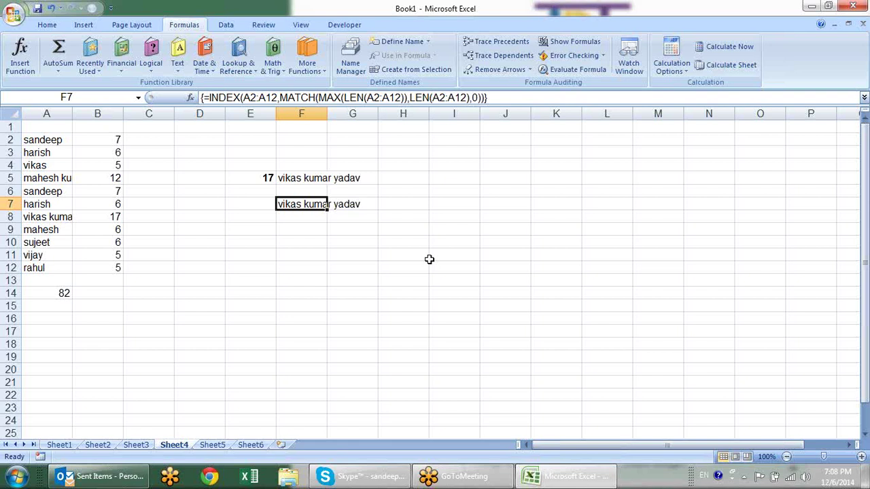
key("F2")
key("ctrl+shift+Return")
key("Up")
key("Up")
key("Down")
key("Down")
key("Down")
key("Up")
Autofit column A on Sheet4 and copy the names in A2:A12.
double_click(72, 114)
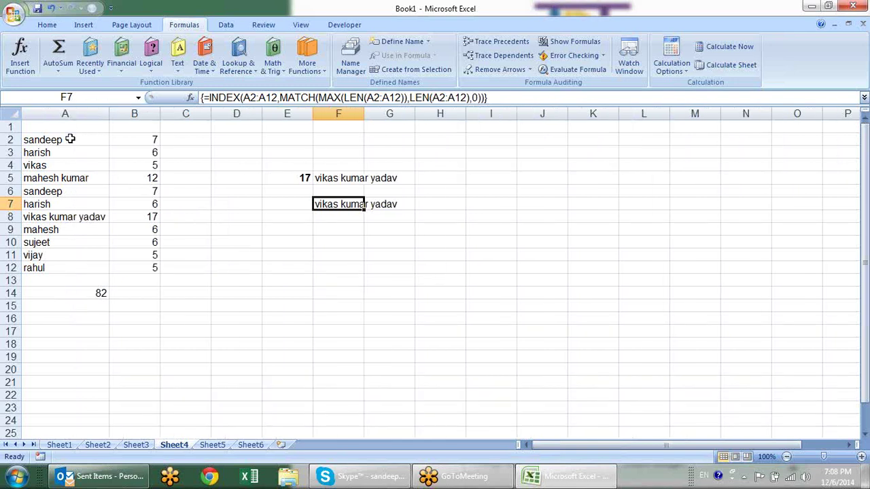
scroll(68, 144, "right", 2)
left_click_drag(68, 144, 66, 315)
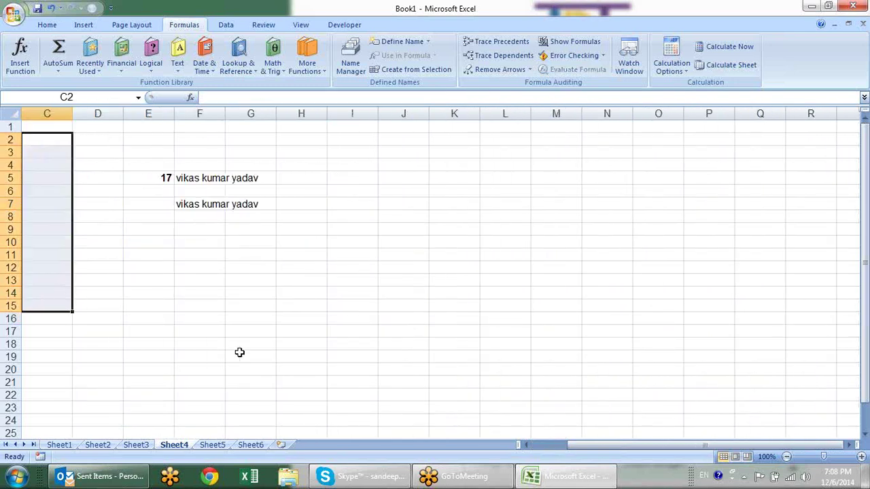
key("Home")
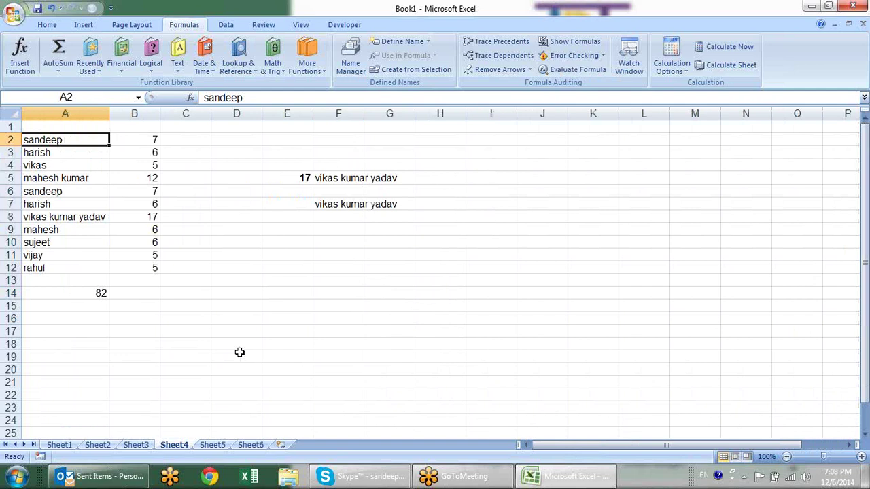
key("shift+Down")
key("shift+Down")
key("shift+Down")
key("shift+Down")
key("shift+Down")
key("shift+Down")
key("shift+Down")
key("ctrl+c")
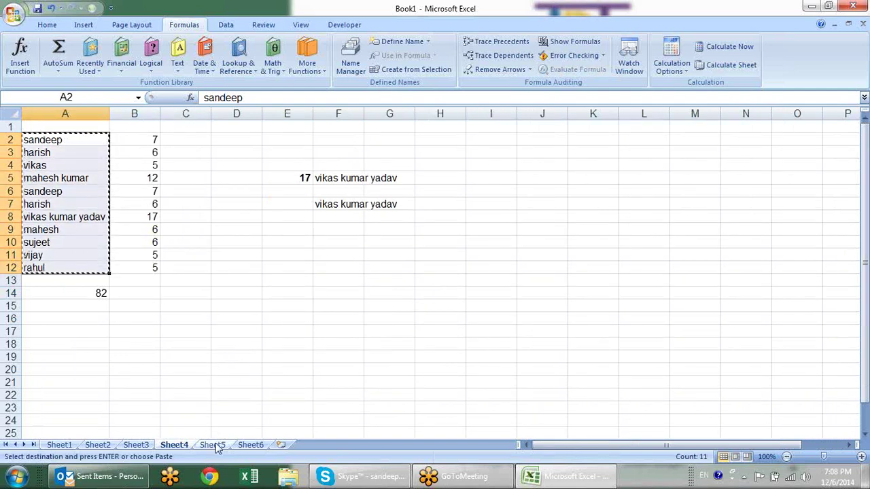
Paste the names into Sheet5 at A2, autofit column A and widen column B.
left_click(213, 445)
key("Down")
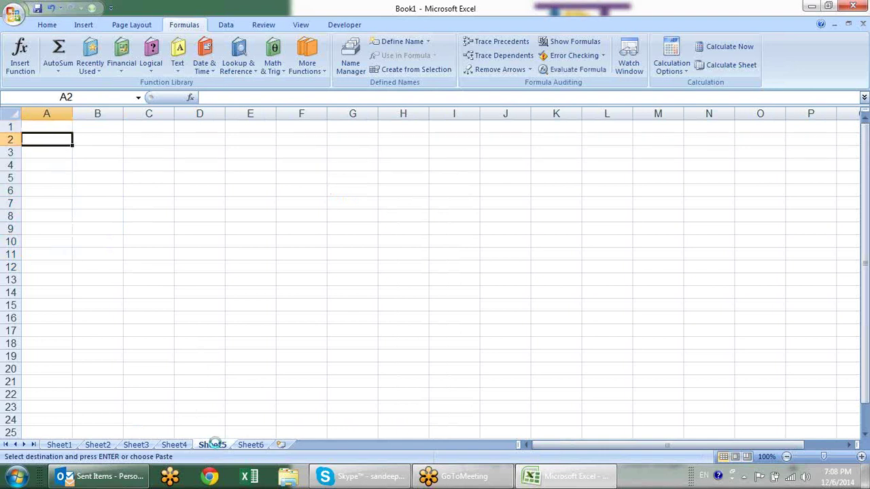
key("ctrl+v")
key("Right")
key("Right")
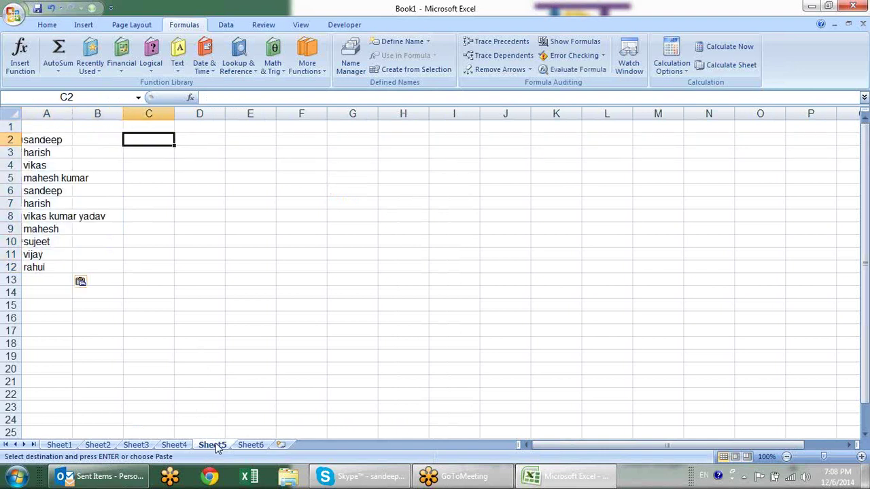
double_click(74, 115)
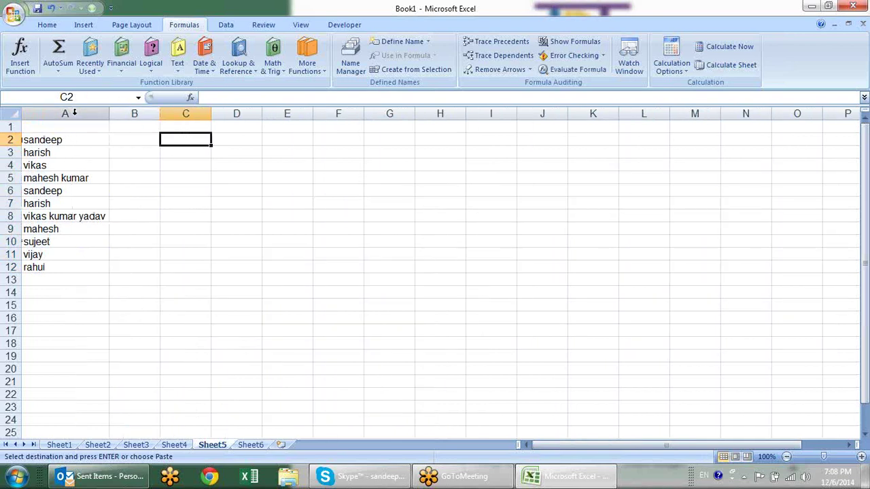
left_click(151, 140)
left_click_drag(160, 116, 201, 121)
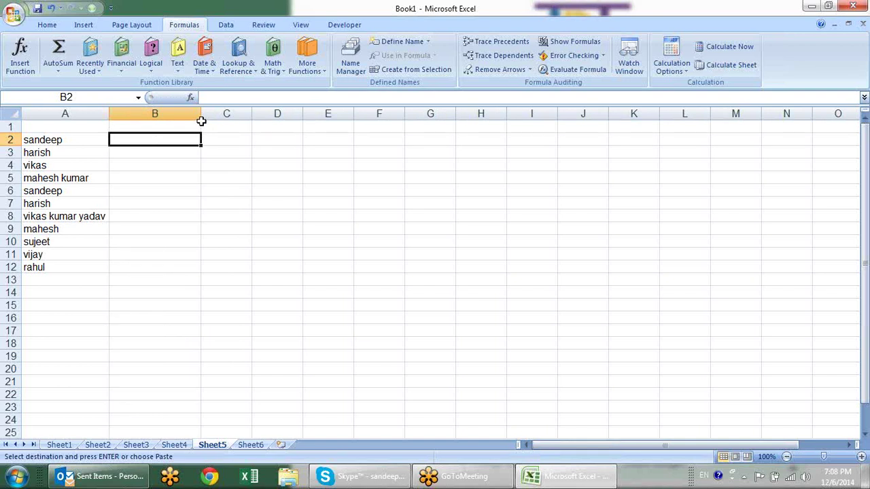
Review Sheet1 to Sheet4, including Sheet2's OR formula in I16, then start a formula in Sheet5's B2.
left_click(59, 446)
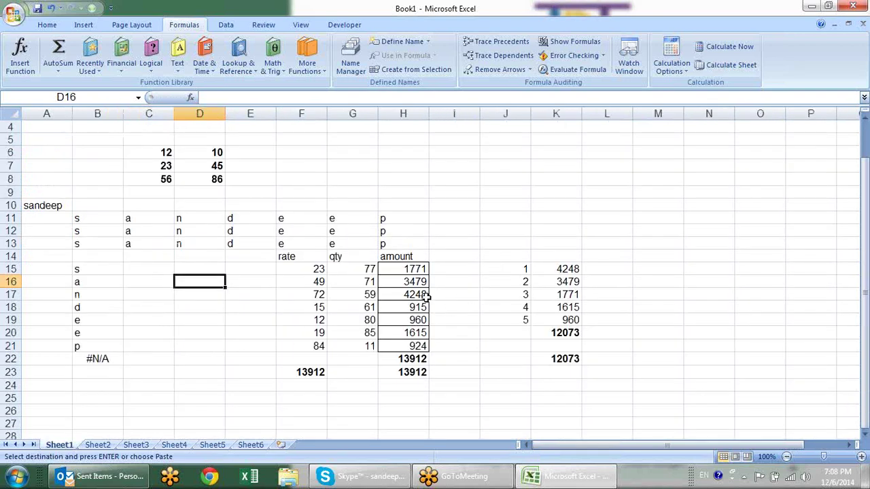
left_click(101, 446)
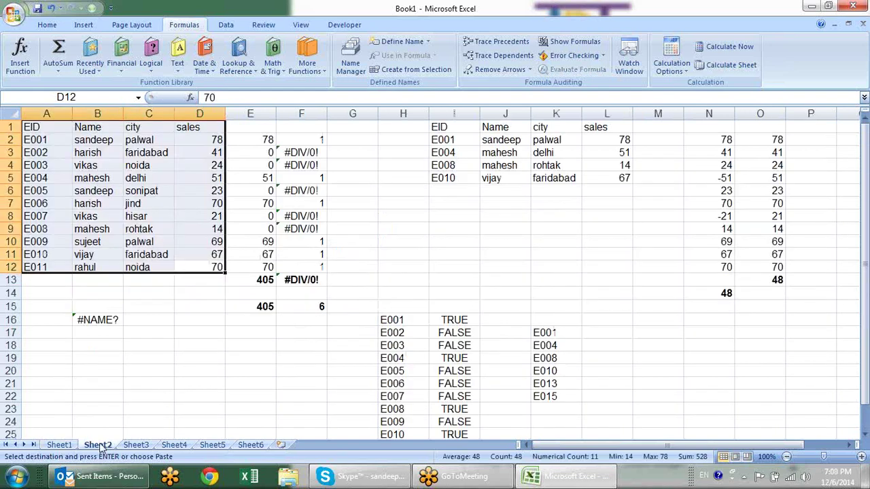
left_click(453, 319)
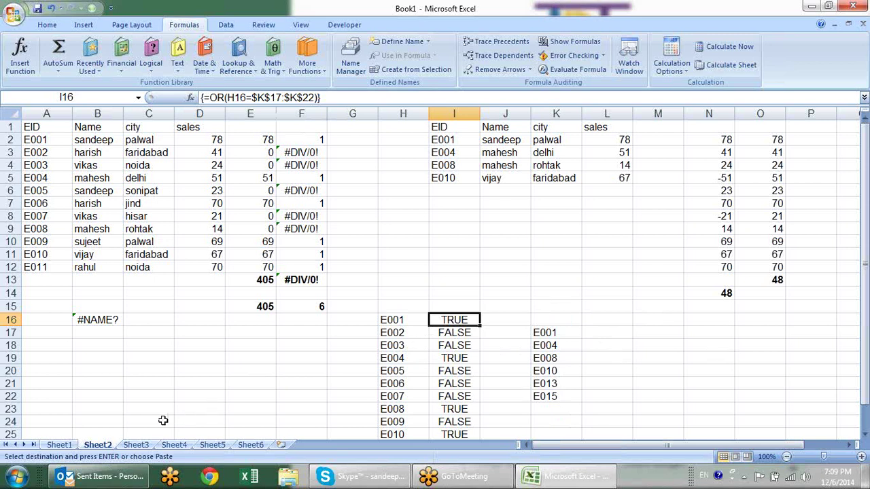
left_click(144, 445)
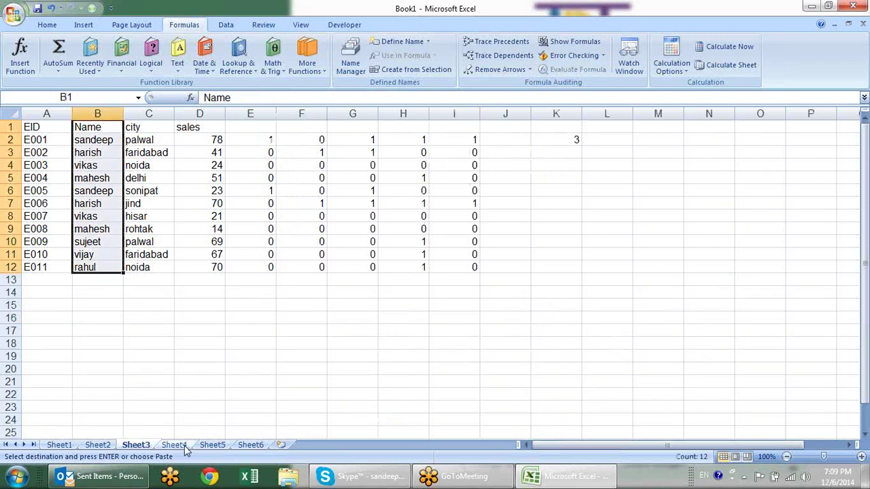
left_click(180, 446)
left_click(201, 447)
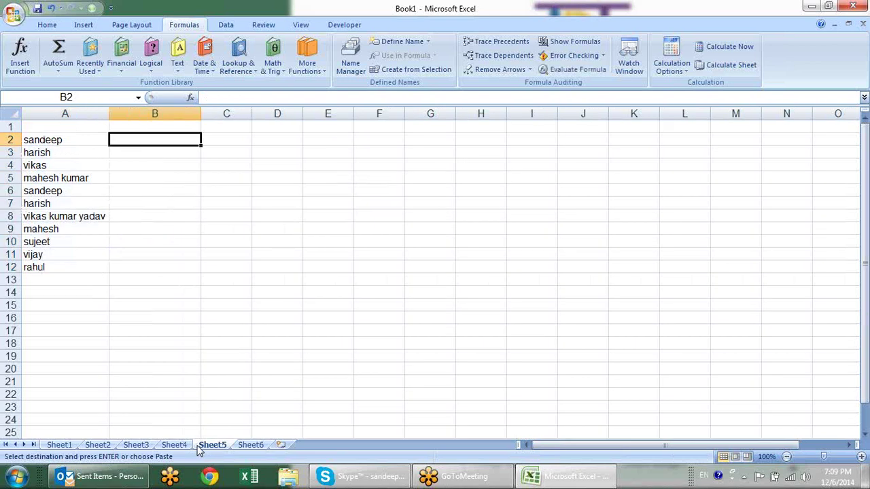
type("=")
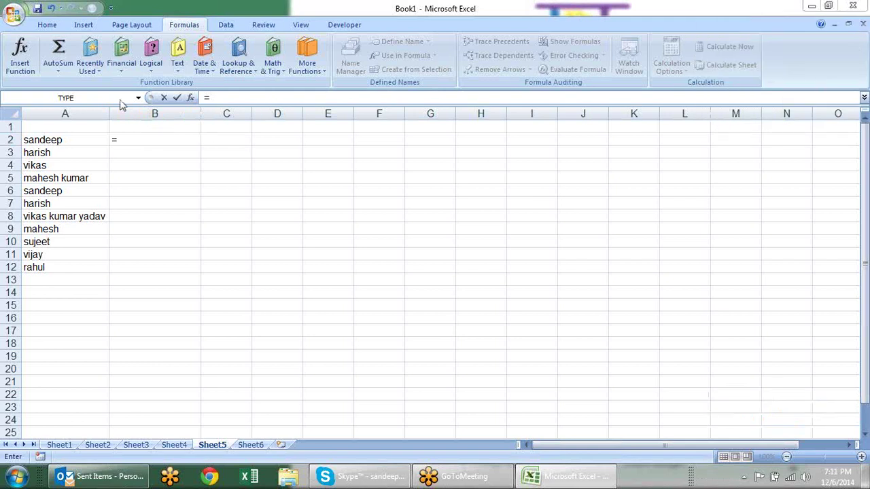
Begin B2's formula with INDEX over the absolute range $A$2:$A$12.
left_click(135, 141)
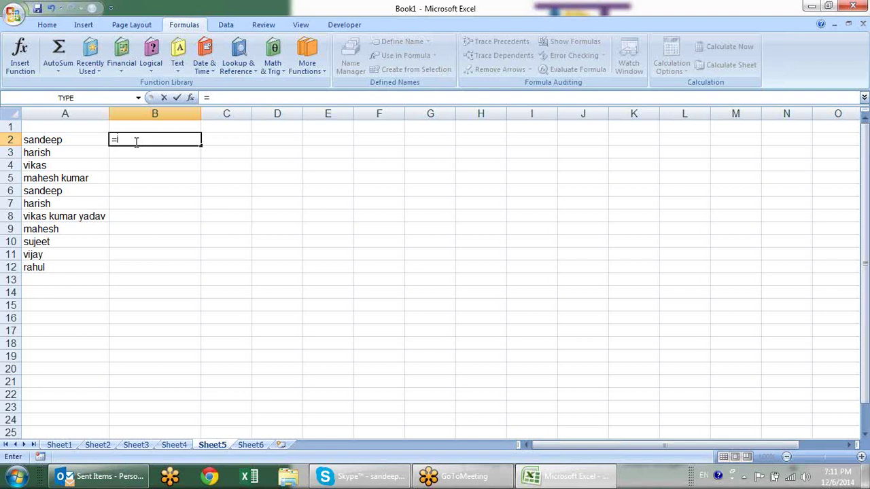
type("ind")
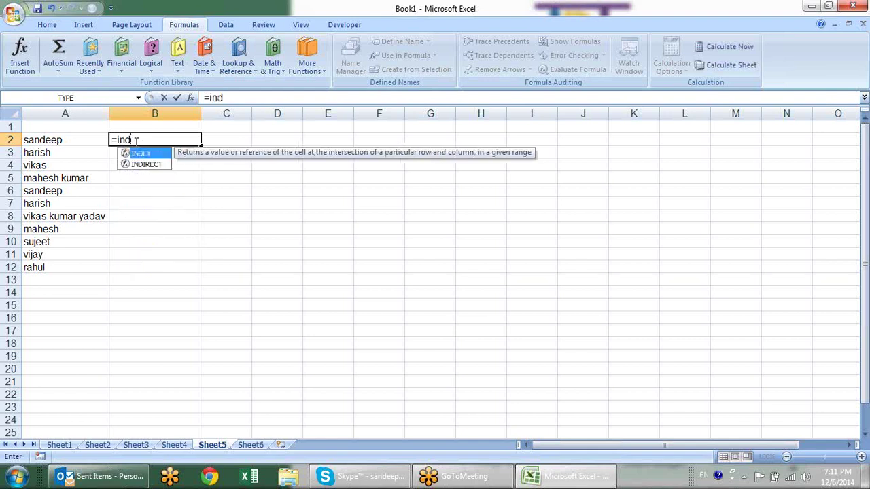
key("Tab")
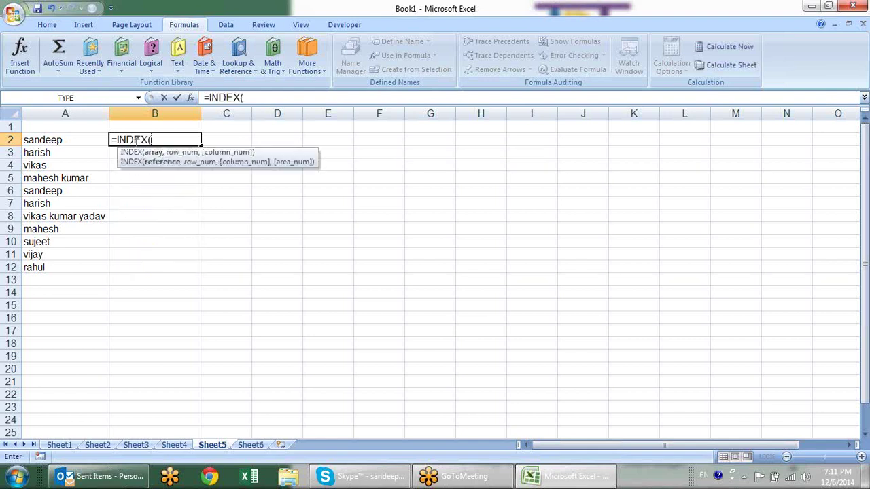
left_click(168, 135)
left_click_drag(94, 139, 83, 267)
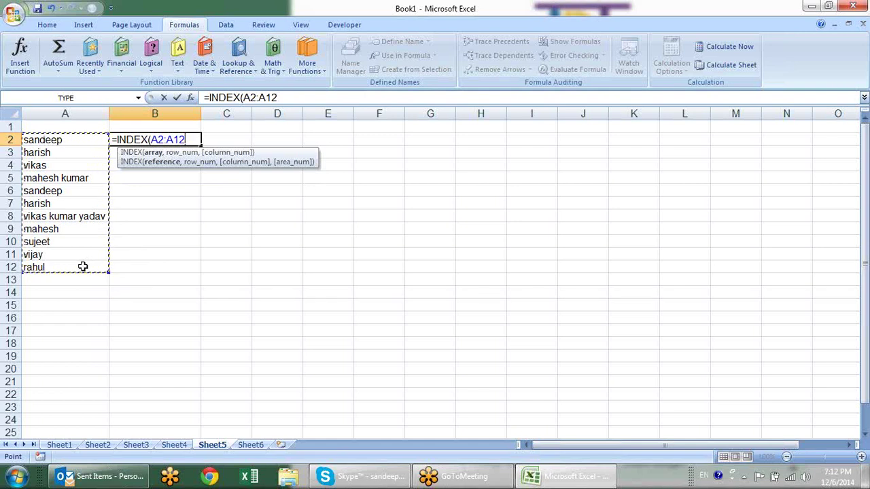
key("F4")
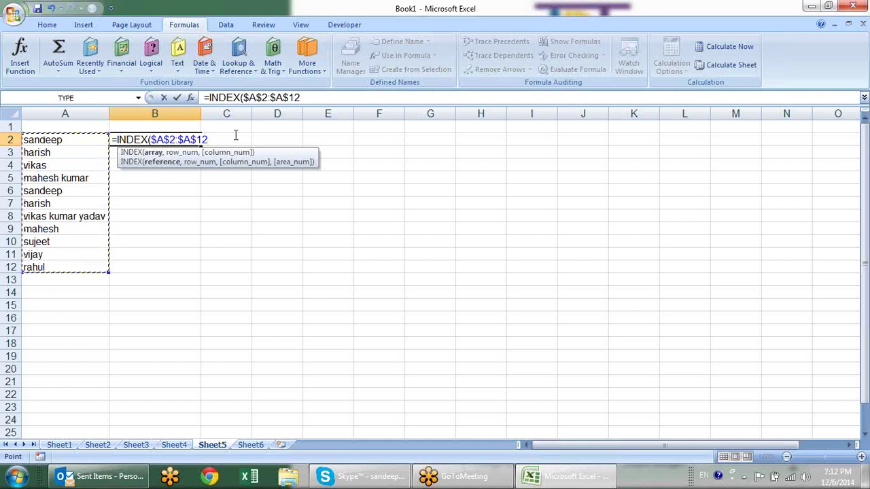
Add MATCH(0, followed by a COUNTIF call to the formula.
type(",")
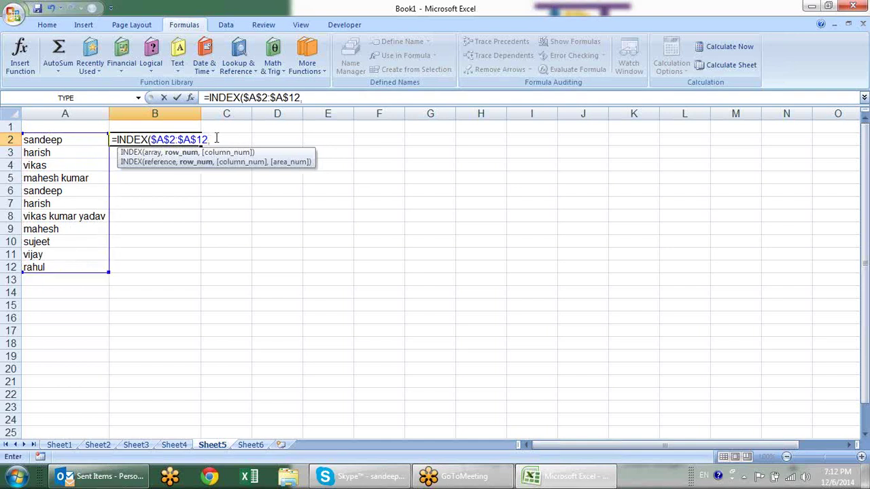
type("ma")
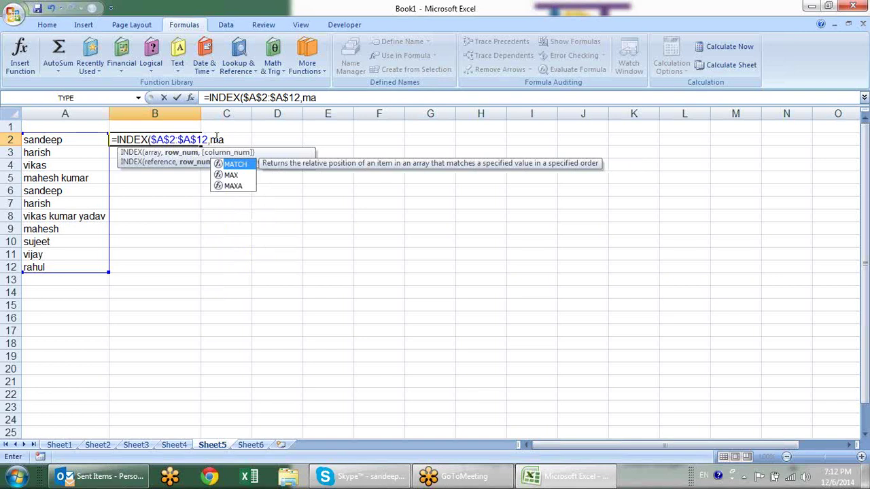
key("Tab")
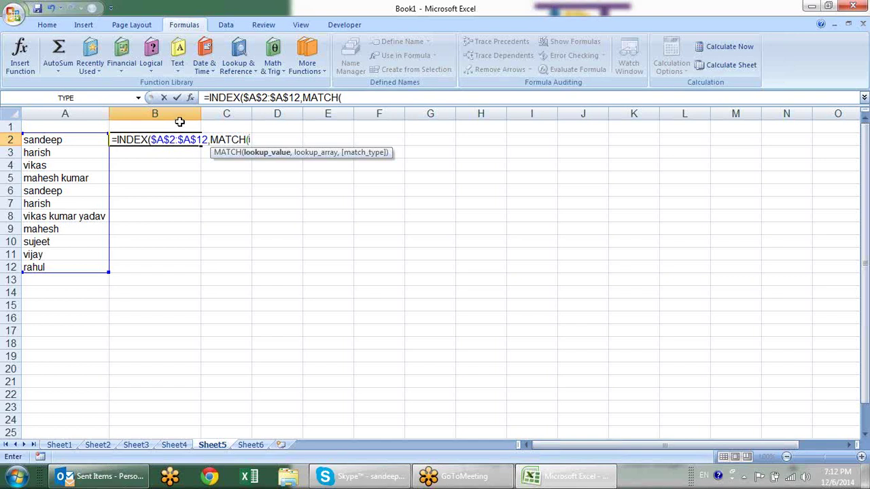
type("0")
type(",")
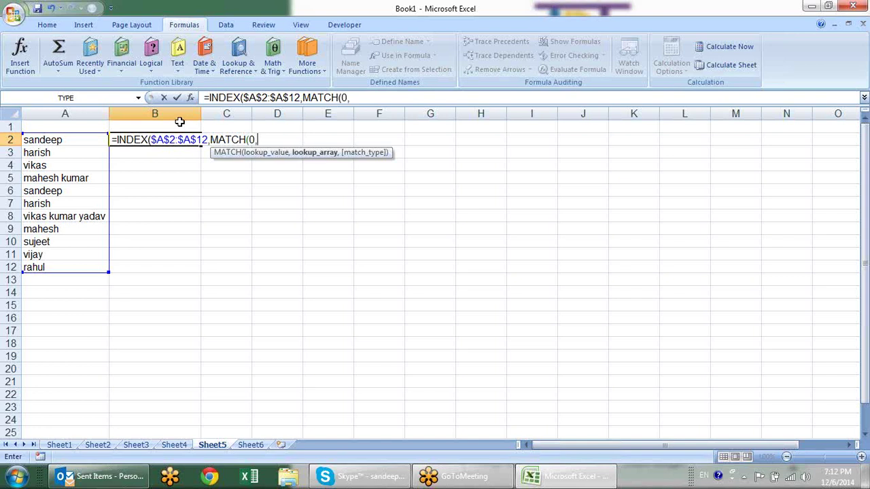
type(",")
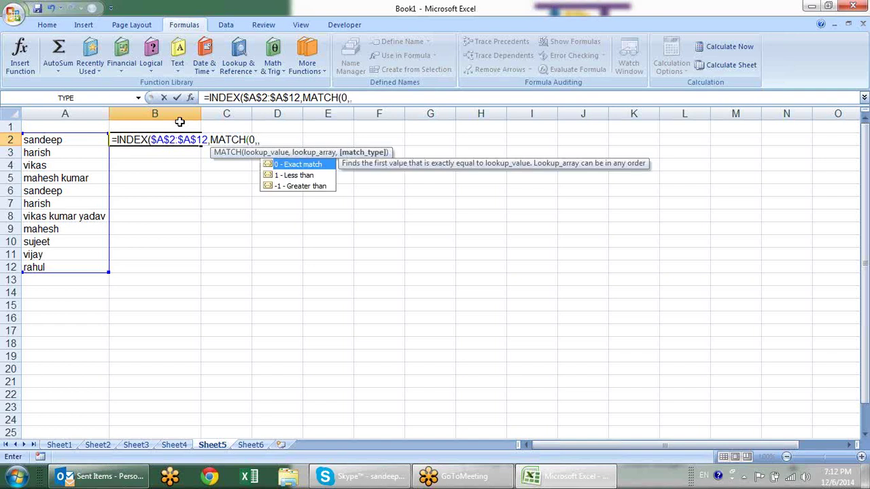
type("ind")
key("BackSpace")
key("BackSpace")
key("BackSpace")
key("BackSpace")
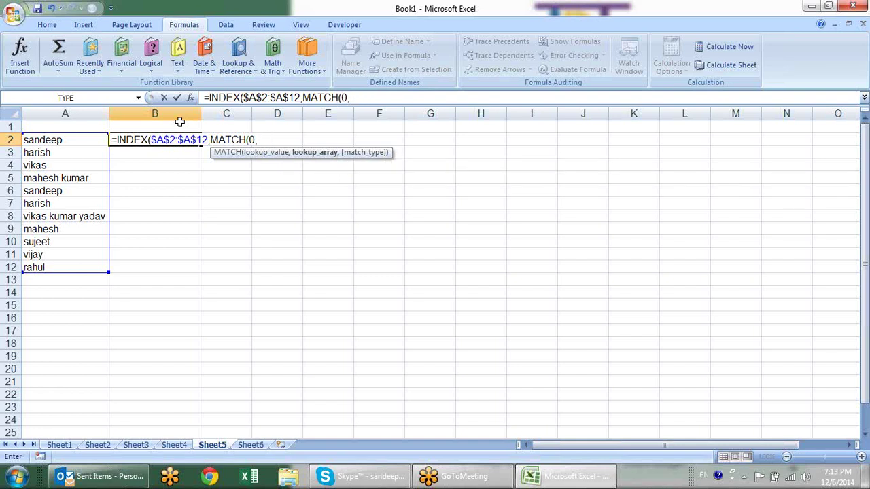
type("cou")
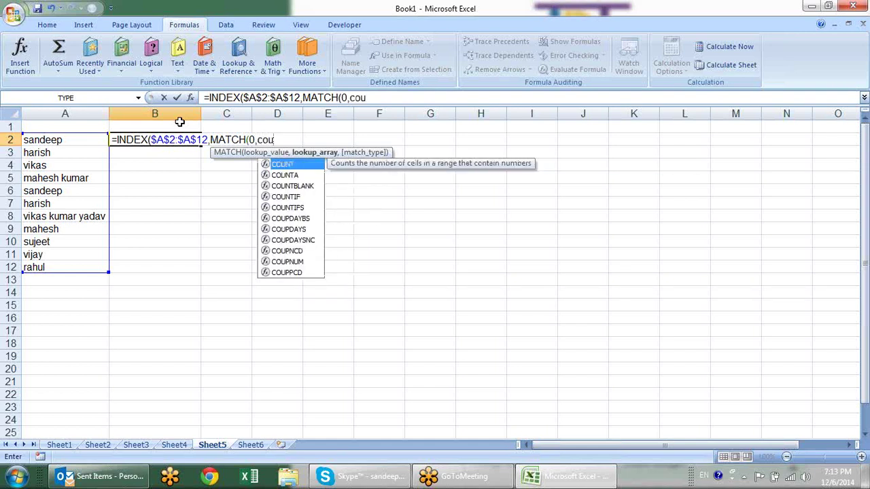
key("Down")
key("Down")
key("Down")
key("Tab")
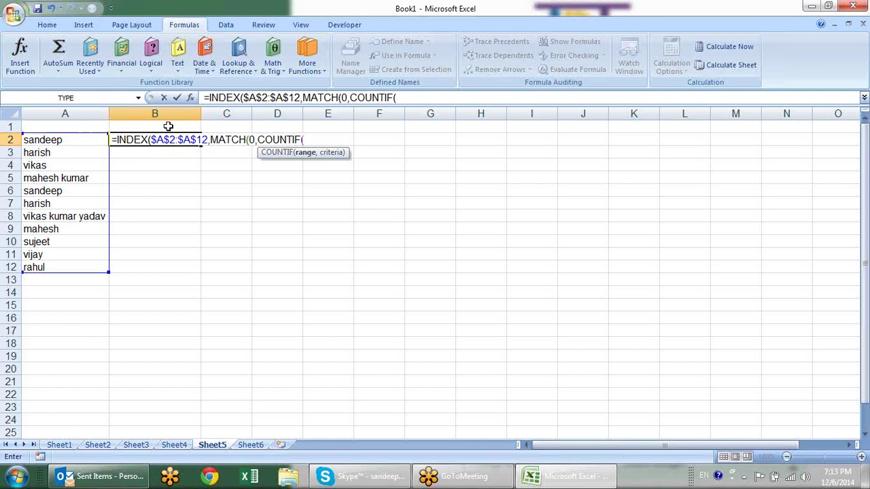
Fill in COUNTIF($B$1:B1,A2) and close MATCH with match type 0.
left_click(168, 127)
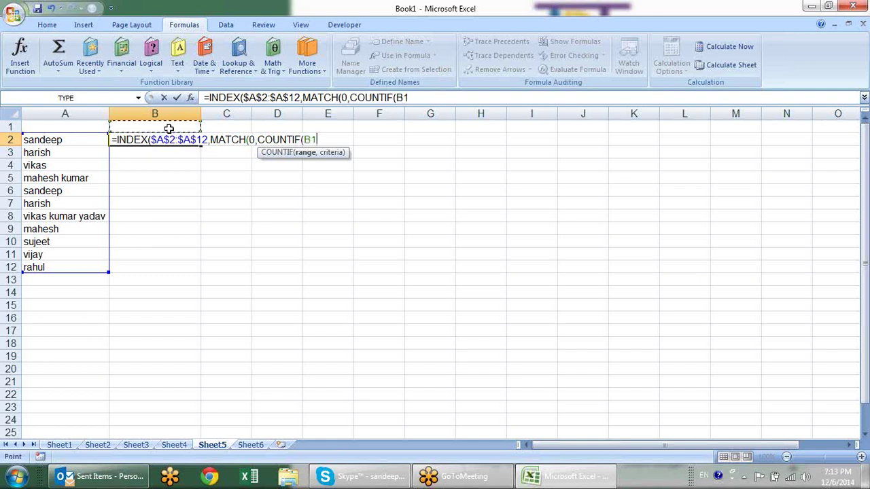
key("F8")
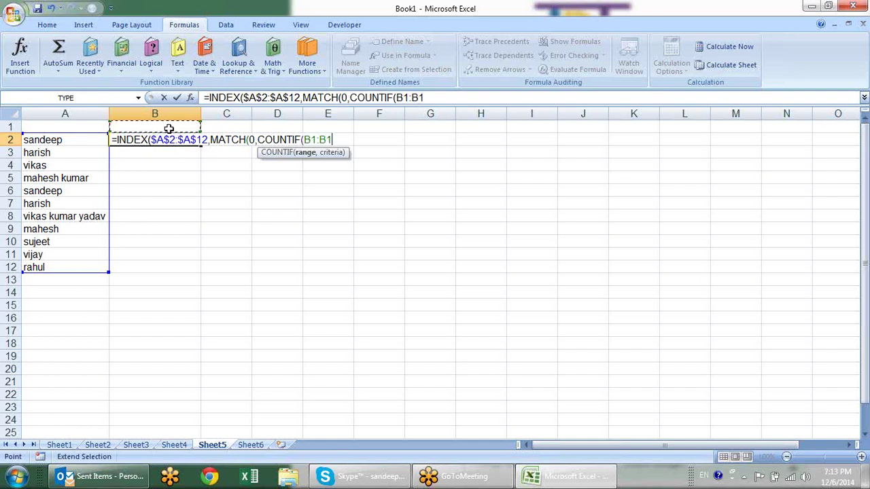
left_click_drag(304, 140, 314, 140)
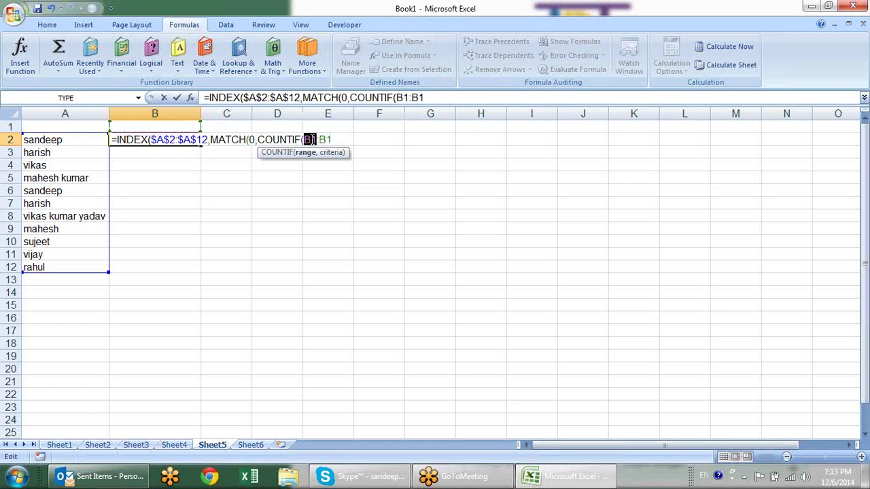
key("F4")
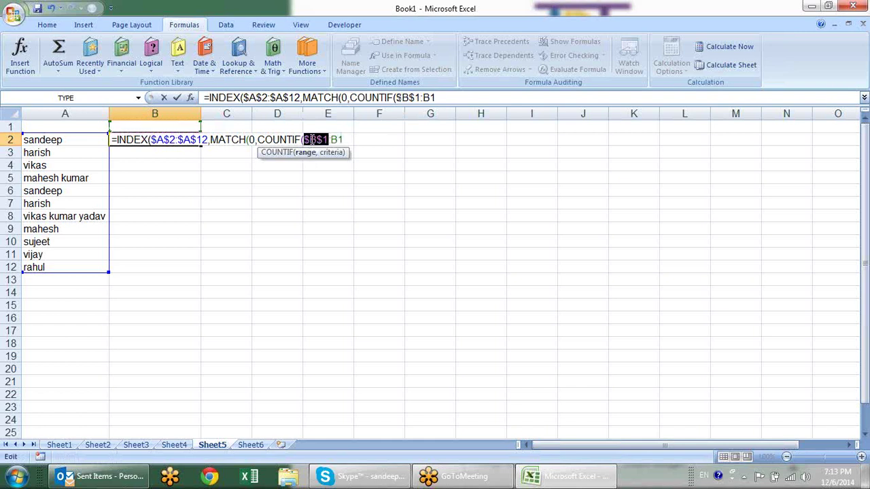
left_click(348, 139)
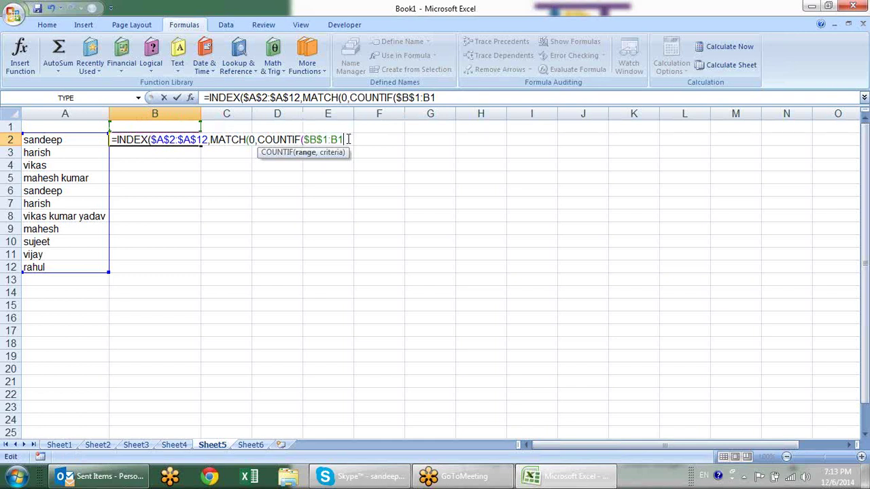
type(",")
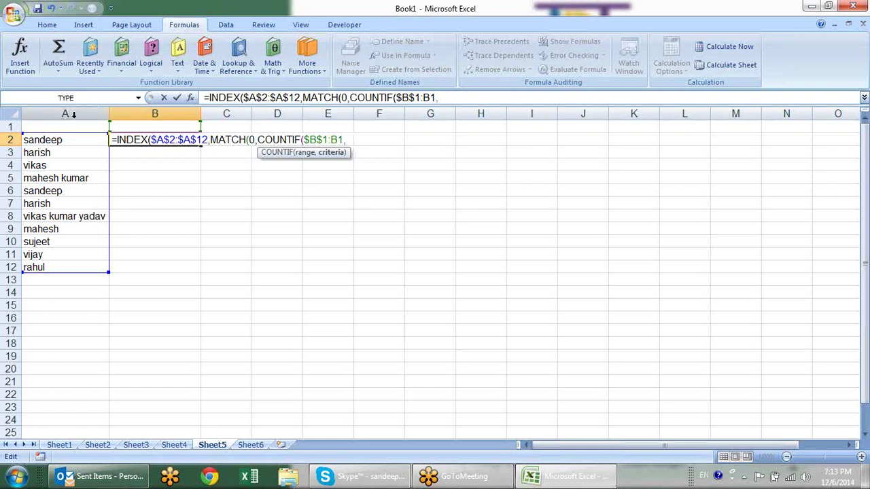
left_click(78, 139)
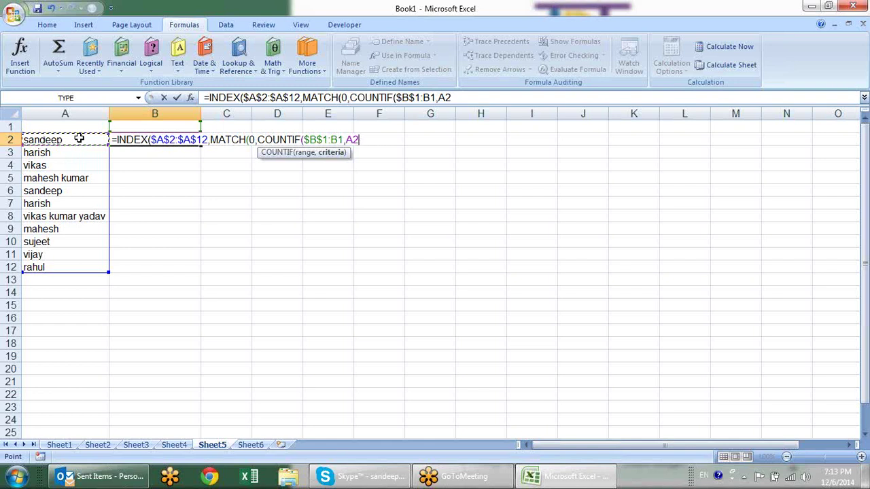
type(")")
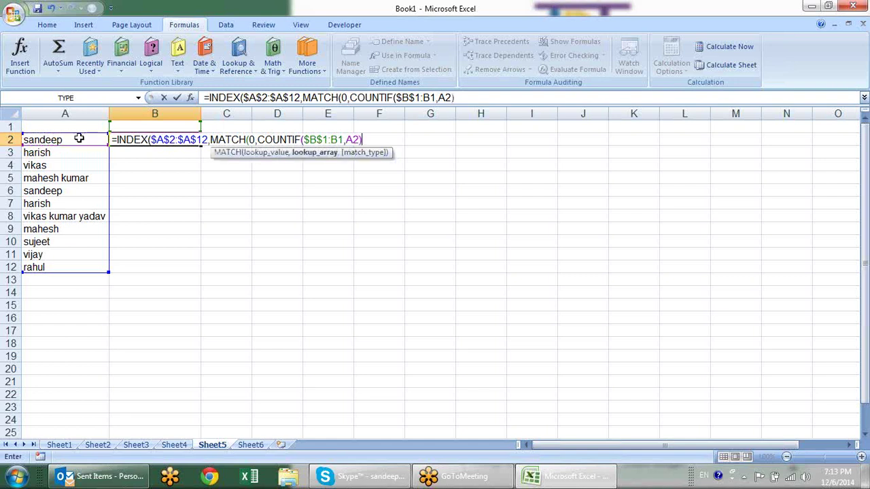
type(",")
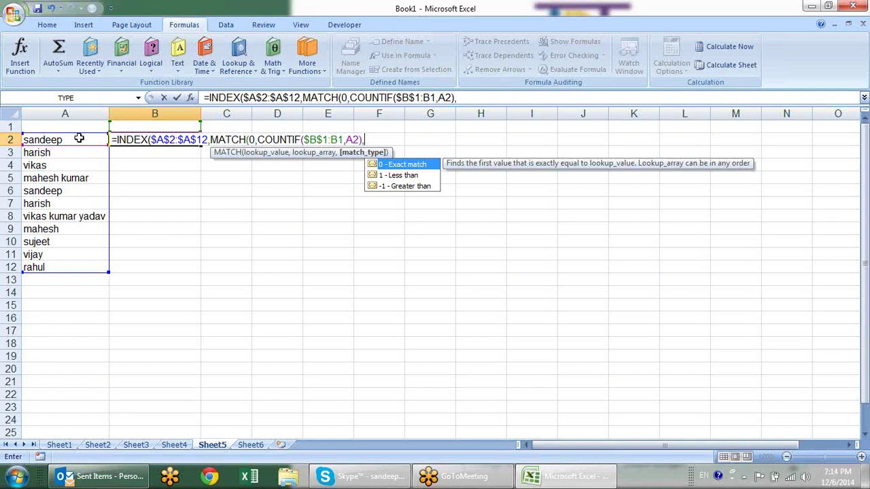
type("0")
type(")")
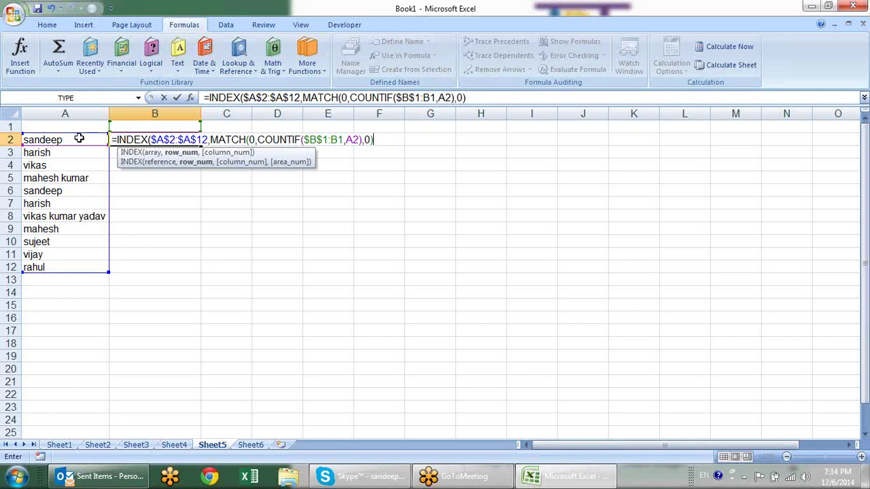
Commit B2's formula as an array formula, accepting Excel's parenthesis correction.
key("ctrl+shift+Return")
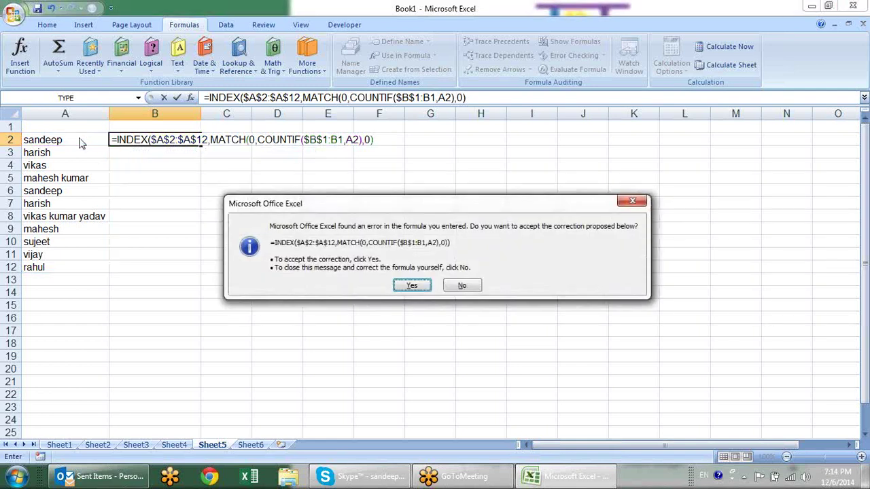
key("Return")
key("F2")
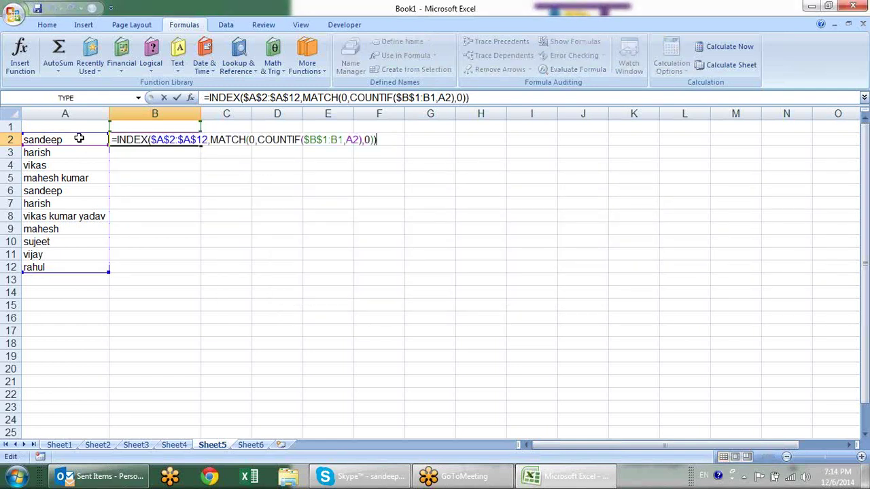
key("ctrl+shift+Return")
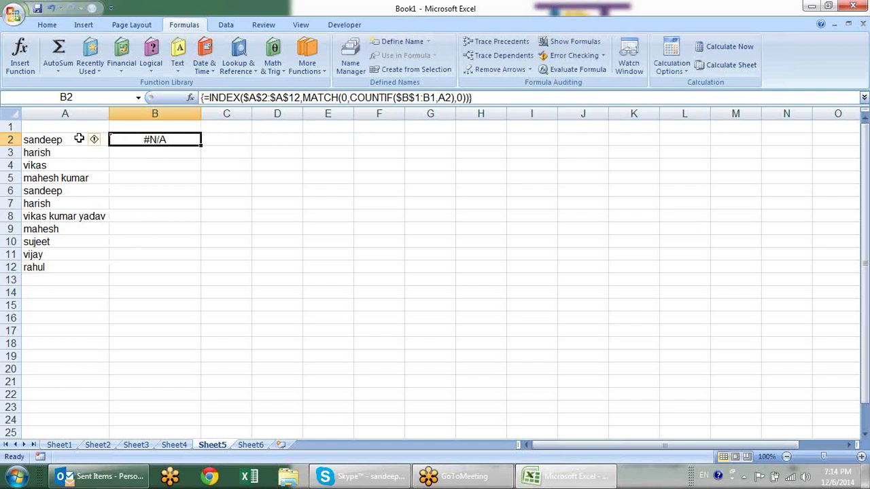
Copy B2's #N/A formula down to B9, then undo the fill.
key("Down")
key("Up")
key("Down")
key("Up")
key("Up")
key("Down")
left_click_drag(201, 146, 202, 234)
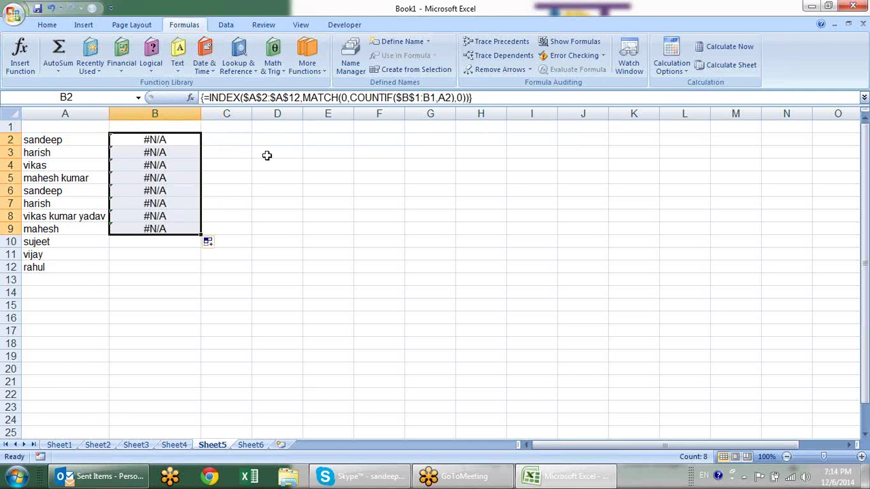
key("ctrl+z")
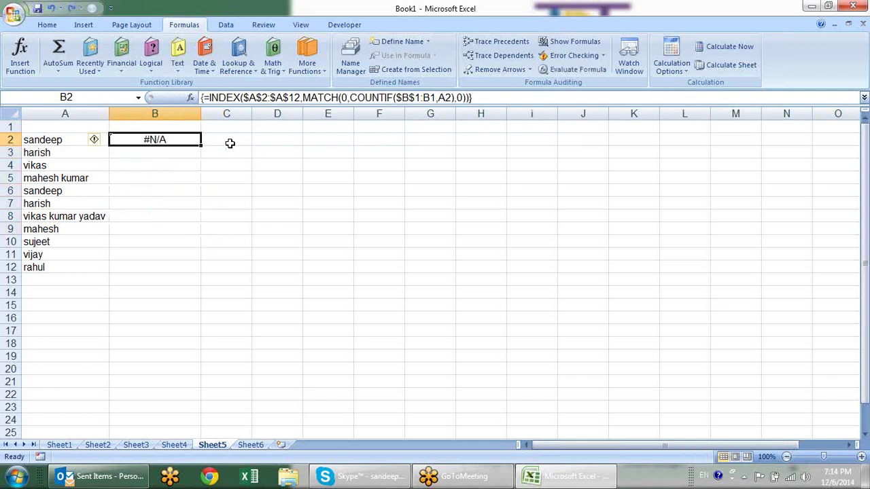
Point out the A2:A12 names and the growing B1:B2 range, then delete B2's formula.
left_click(194, 163)
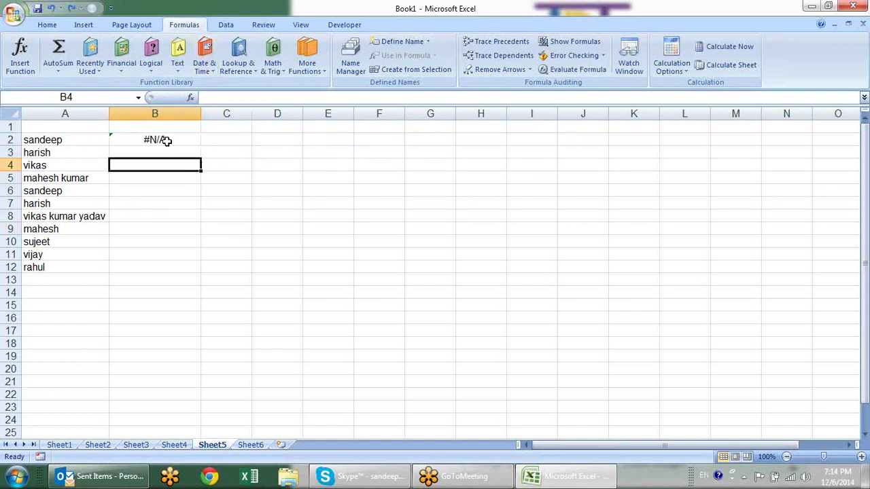
left_click(167, 141)
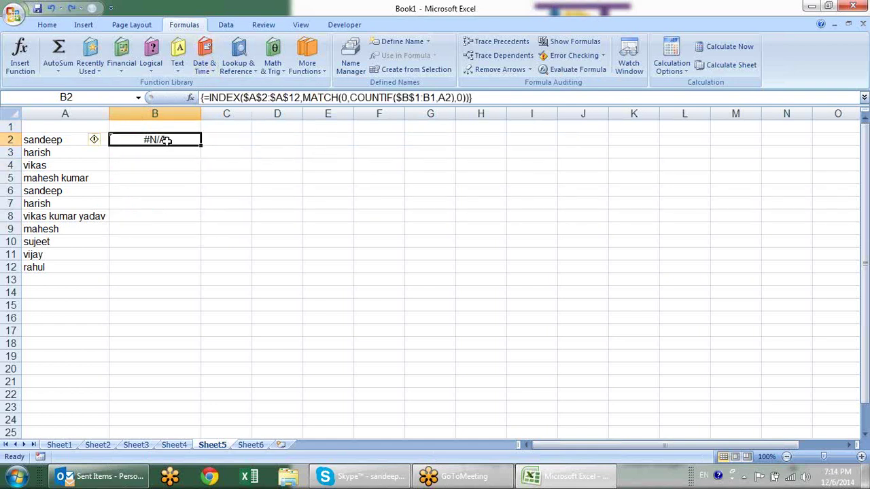
left_click(61, 140)
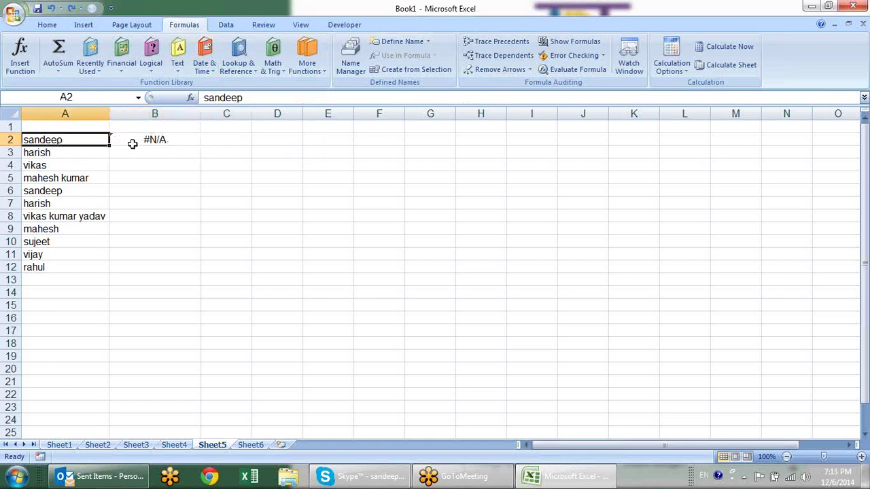
left_click_drag(87, 140, 93, 254)
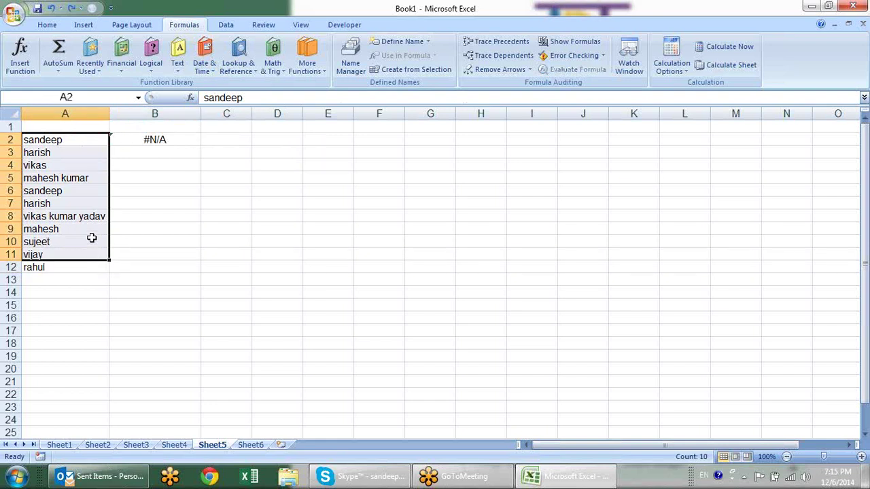
left_click(91, 139)
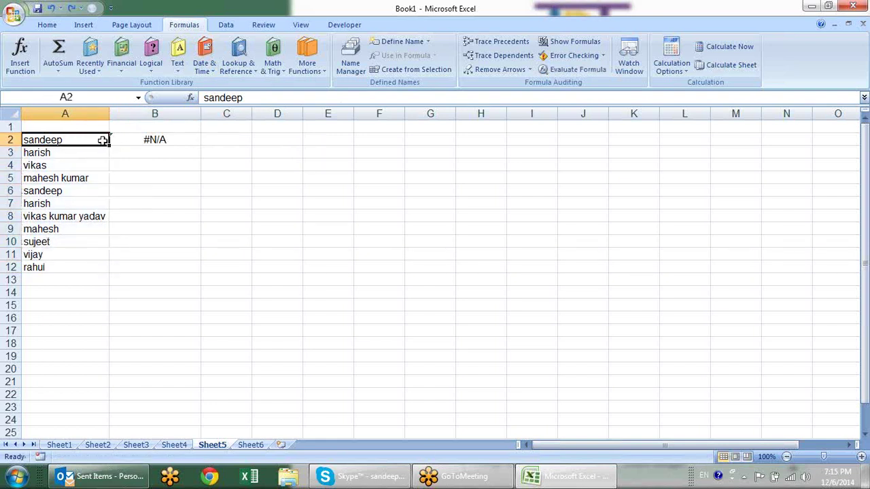
left_click(139, 129)
left_click_drag(139, 129, 147, 140)
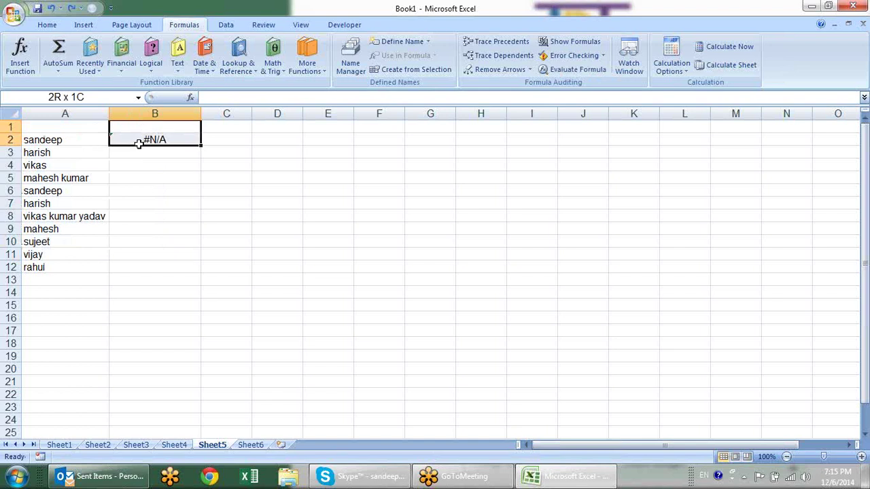
left_click(150, 140)
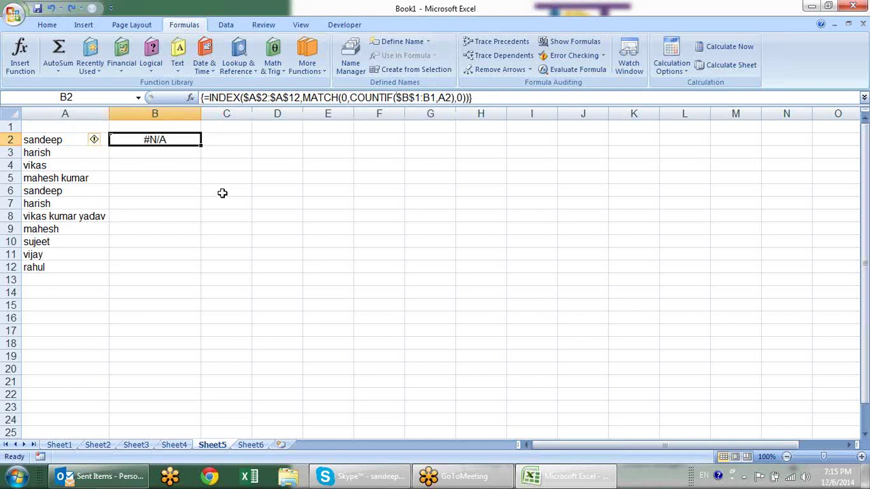
key("Delete")
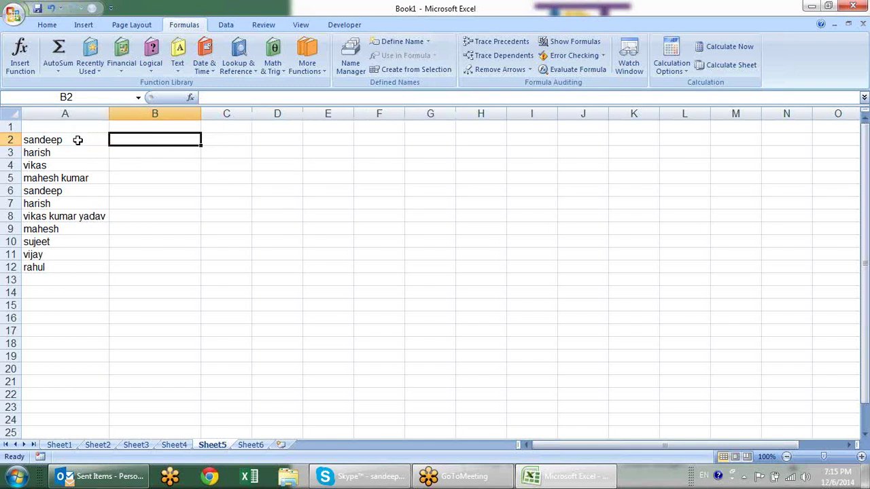
Step between B1, B2 and A2 to illustrate the expanding B1:B2 range.
left_click(157, 126)
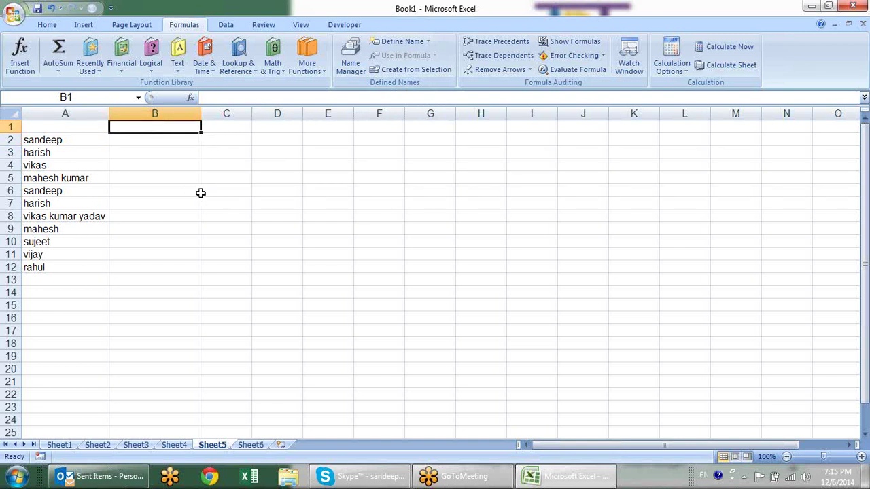
key("Down")
key("Up")
key("Down")
key("Up")
key("shift+Down")
key("Up")
key("Down")
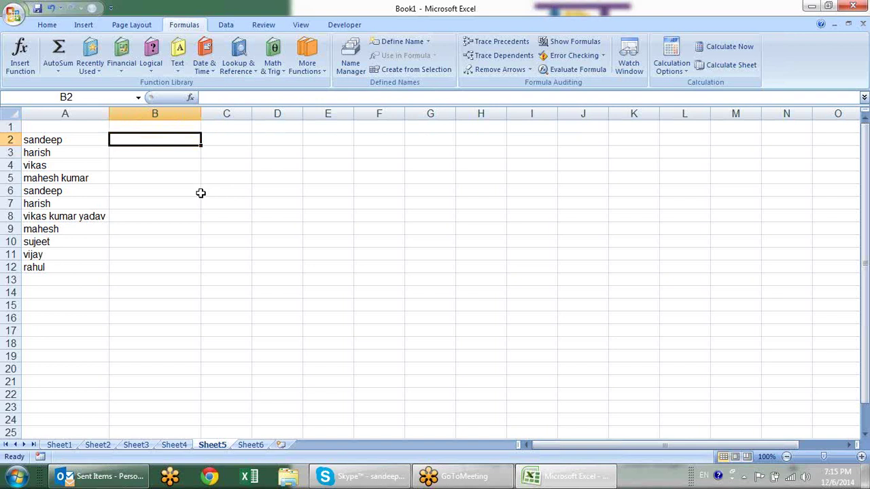
key("Left")
key("Right")
key("Up")
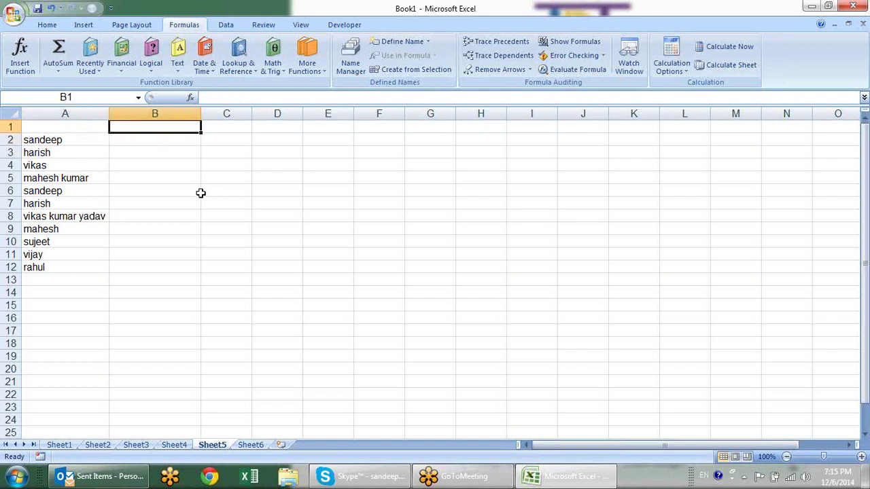
Enter acb in B1, then revisit B1, A2 and the empty B2.
type("acb")
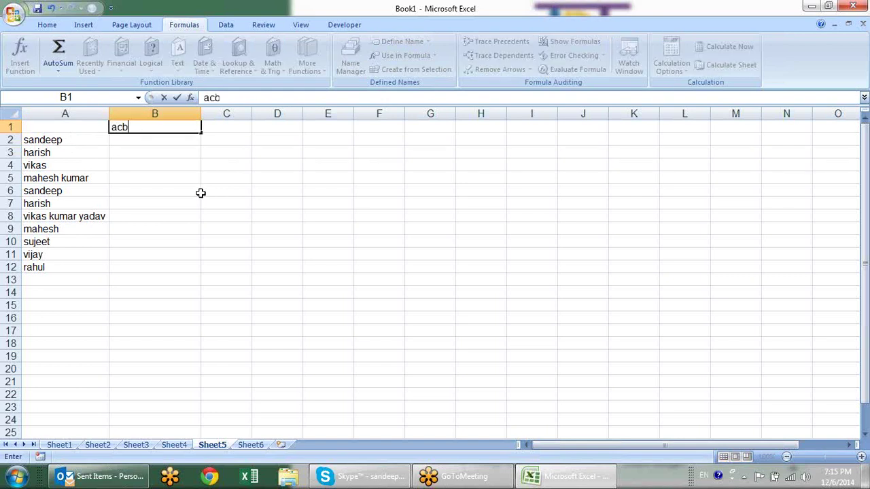
key("Return")
key("Up")
key("shift+Down")
key("shift+Up")
key("Down")
key("Up")
key("Left")
key("Down")
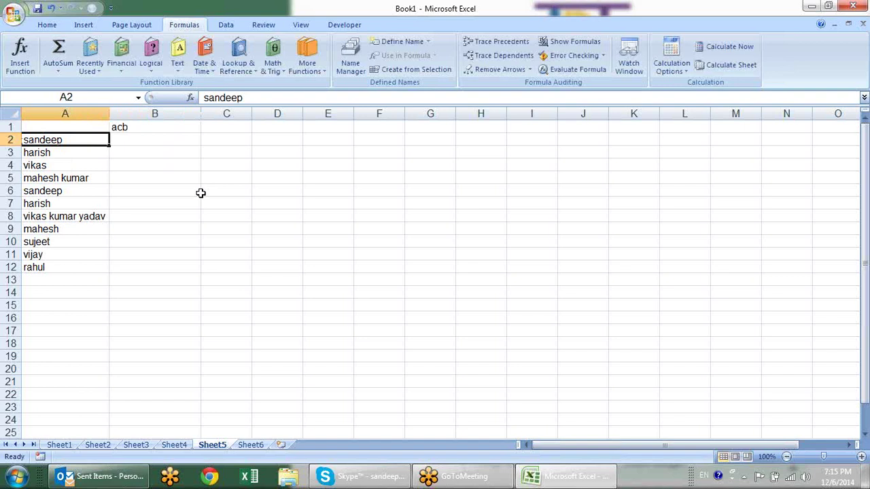
key("Right")
key("Up")
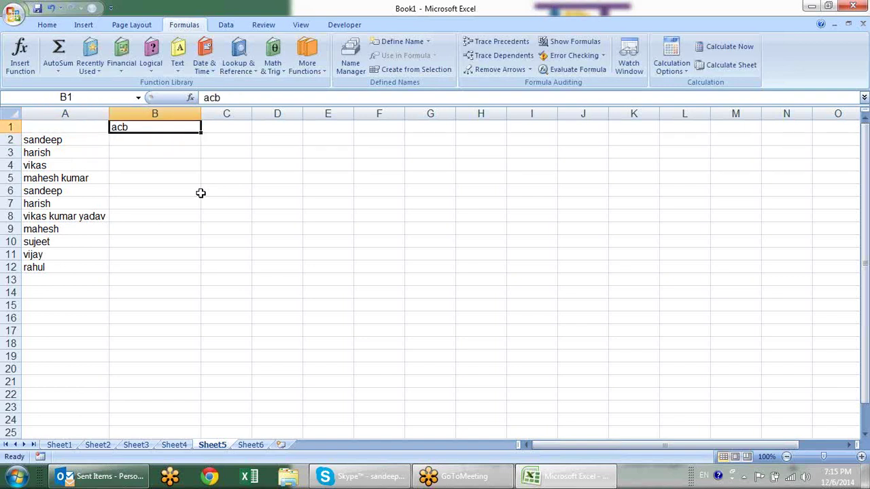
key("Down")
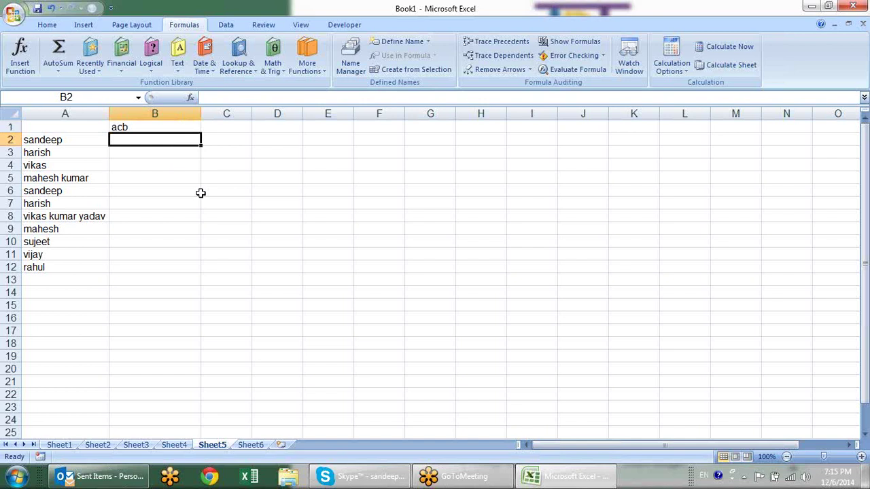
Enter sandeep in B2 under the acb header, comparing it with the names in A2 and A3.
type("sandeep")
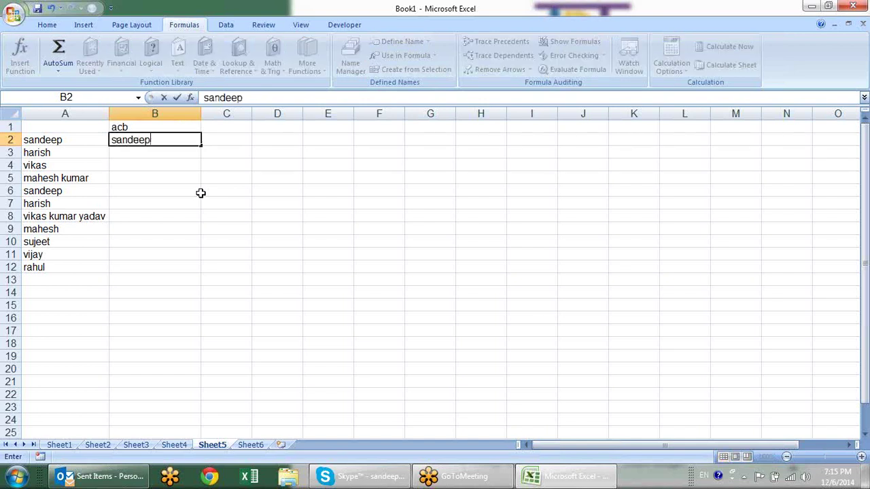
key("Return")
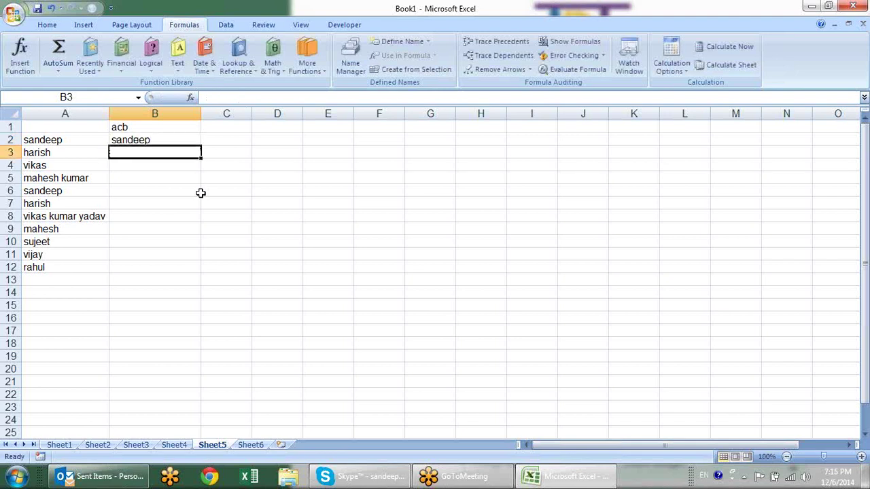
key("Up")
key("Left")
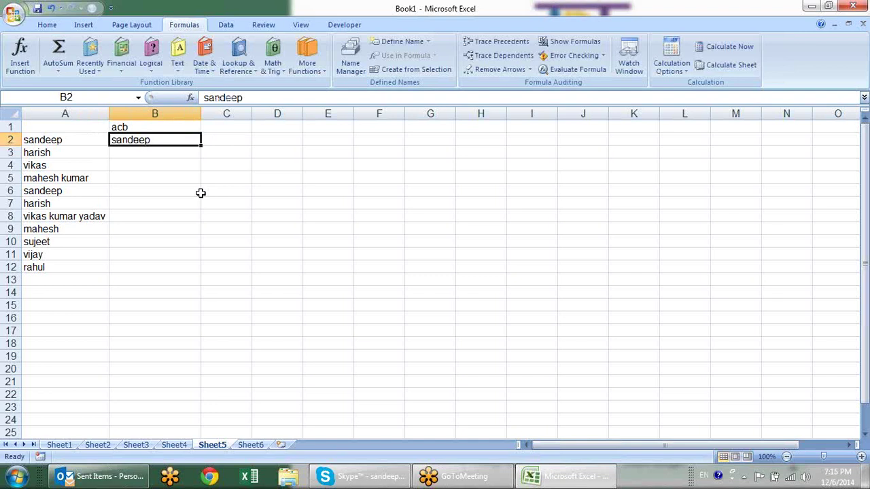
key("shift+Up")
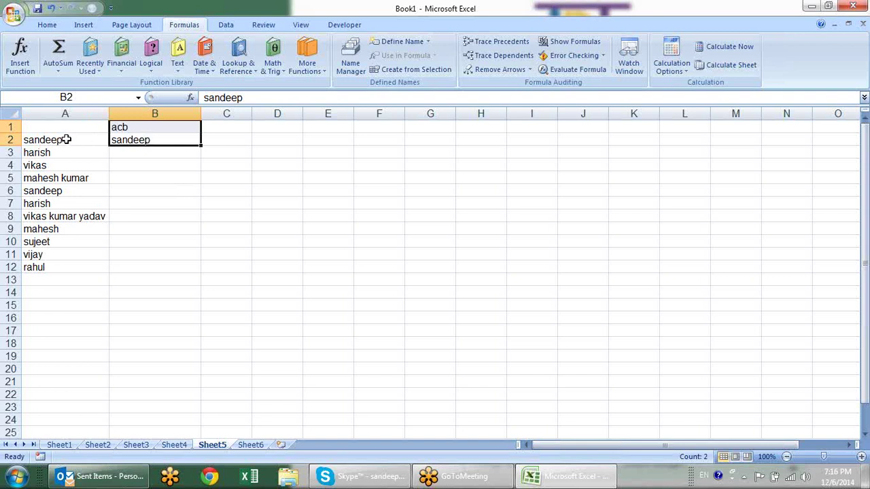
left_click(145, 139)
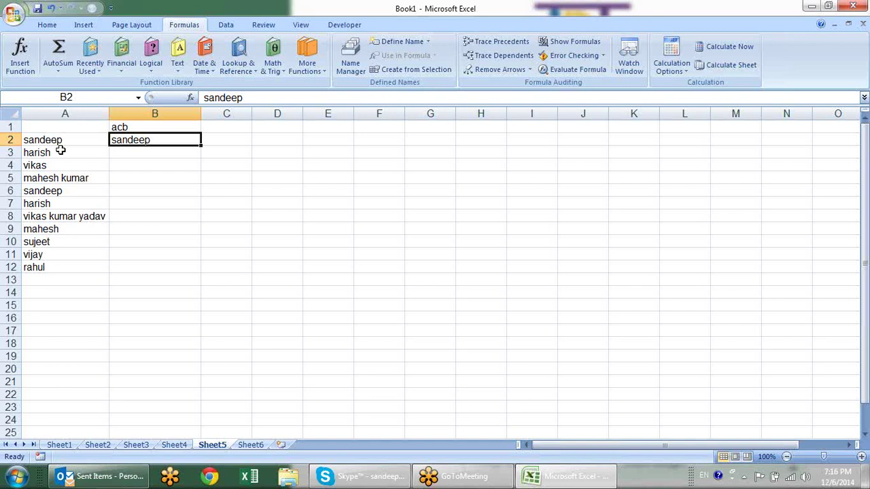
left_click(61, 151)
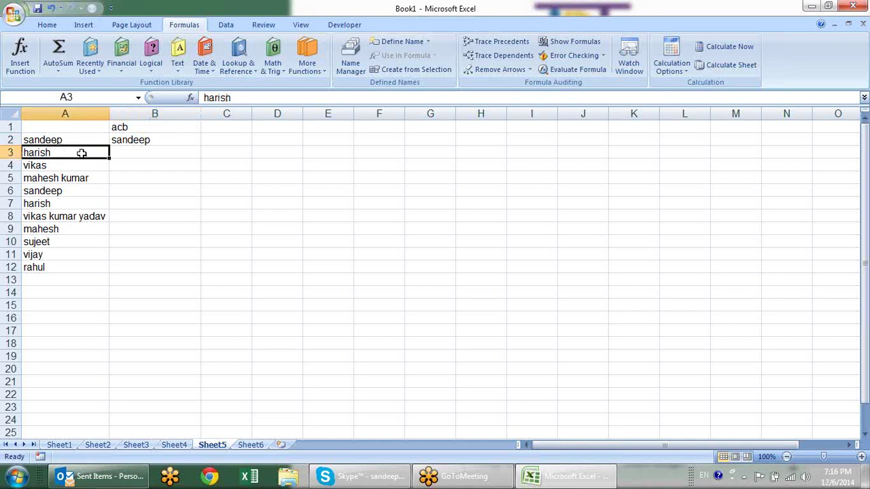
left_click_drag(141, 125, 139, 138)
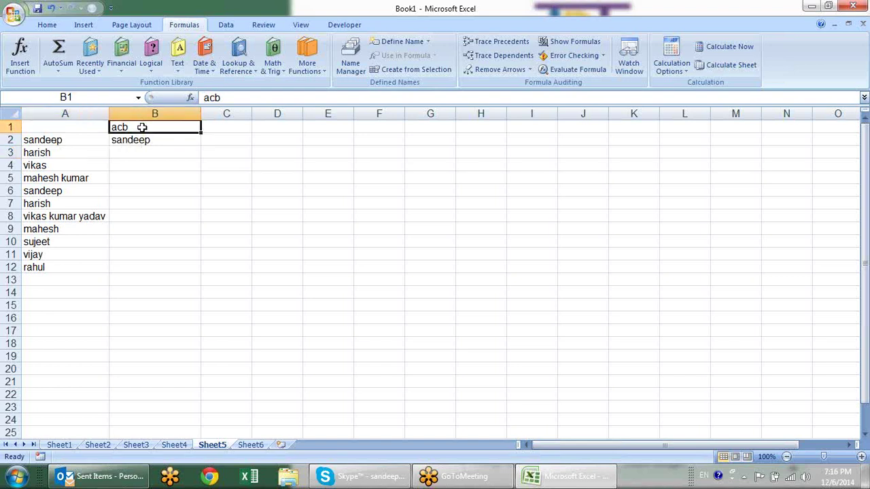
left_click(74, 143)
Enter harish in B3, check the names down to A6, and begin an =INDEX formula in B2.
left_click(78, 151)
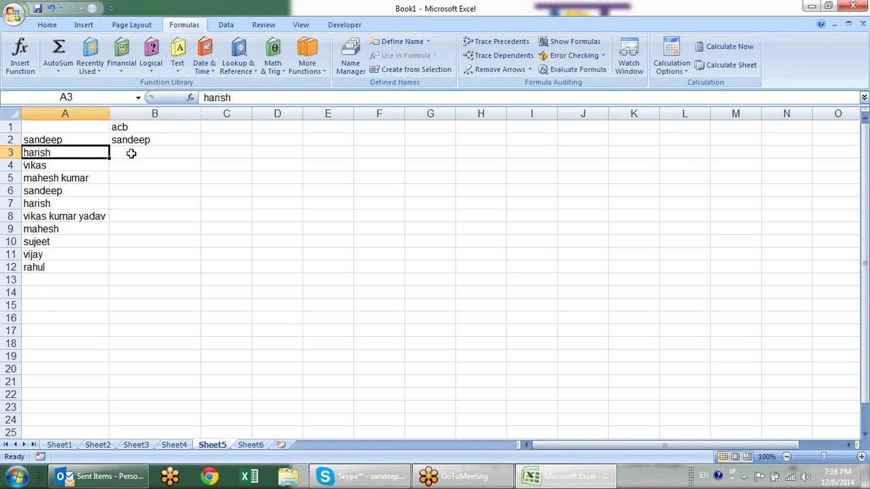
left_click(131, 153)
type("harish")
key("Return")
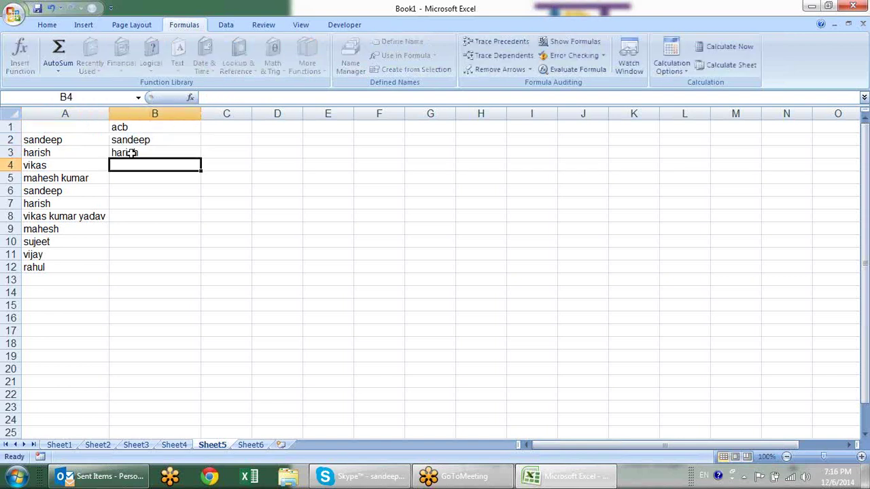
left_click(73, 155)
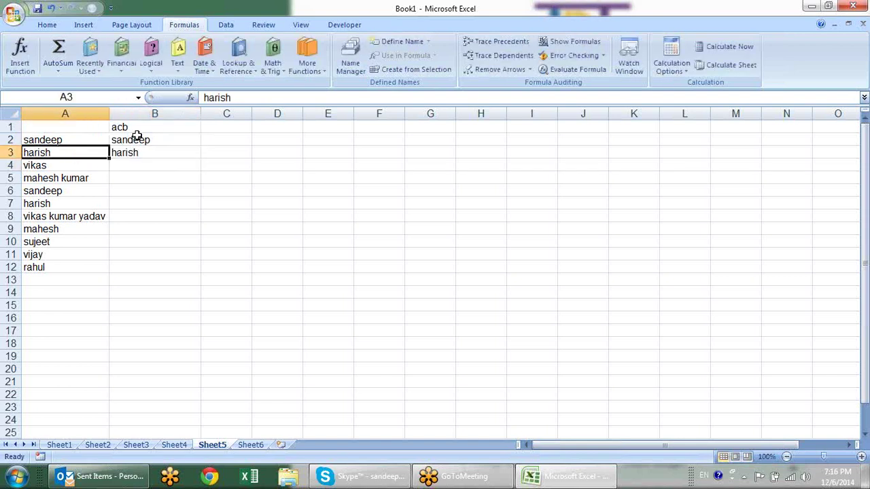
left_click(79, 163)
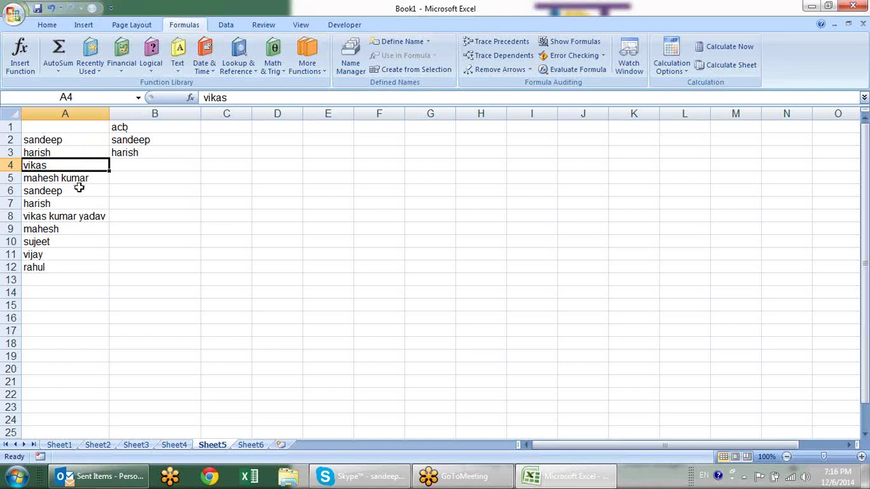
left_click(79, 189)
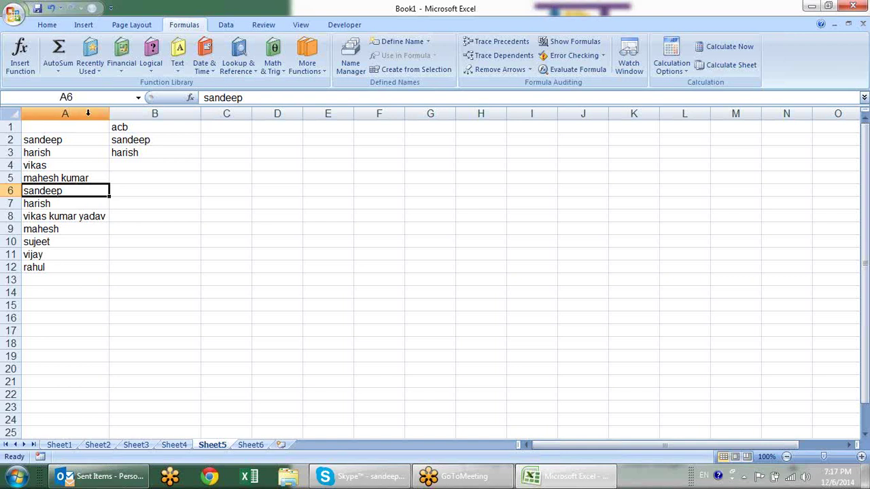
left_click(165, 140)
type("=")
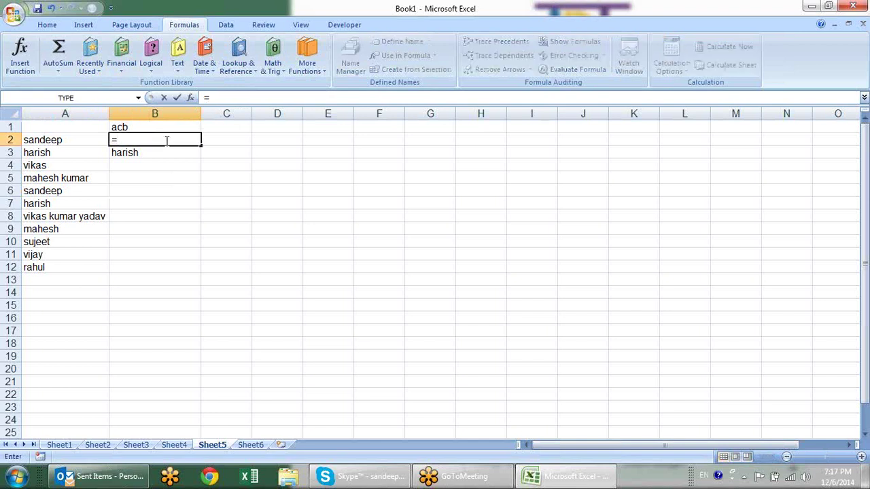
type("index")
Cancel the INDEX formula and name the range A2:A12 'data'.
key("Tab")
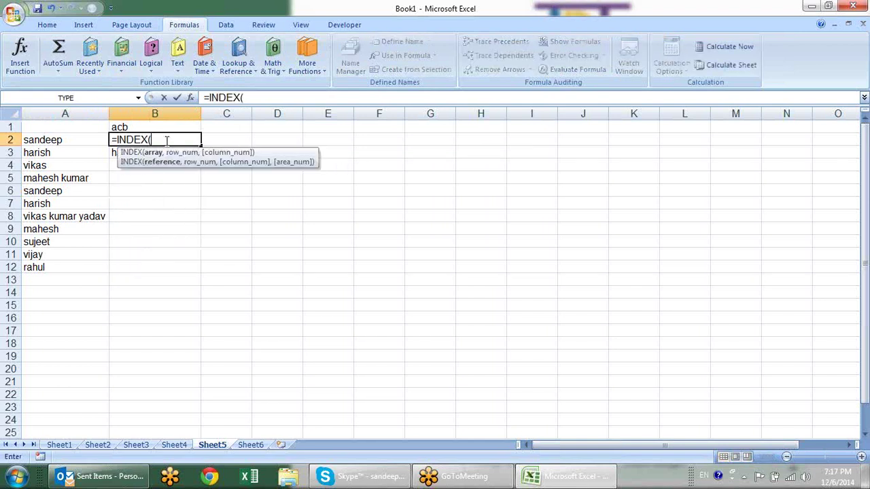
key("Escape")
left_click_drag(74, 140, 89, 267)
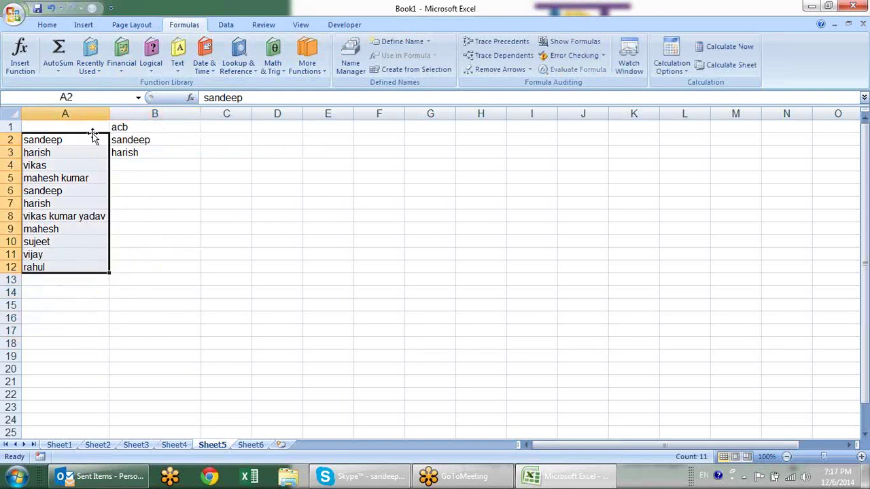
left_click(93, 102)
type("data")
key("Return")
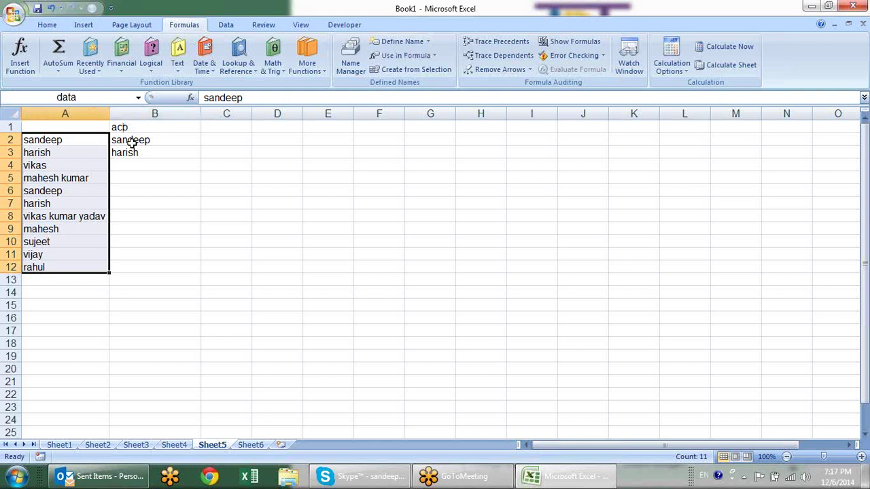
Abandon a second INDEX attempt in B2 and clear sandeep and harish from B2:B3.
left_click(133, 143)
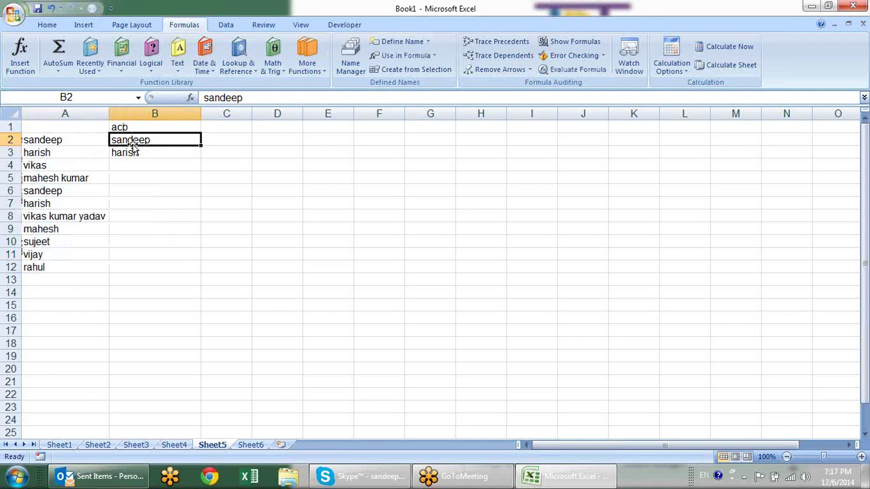
type("=ind")
key("Tab")
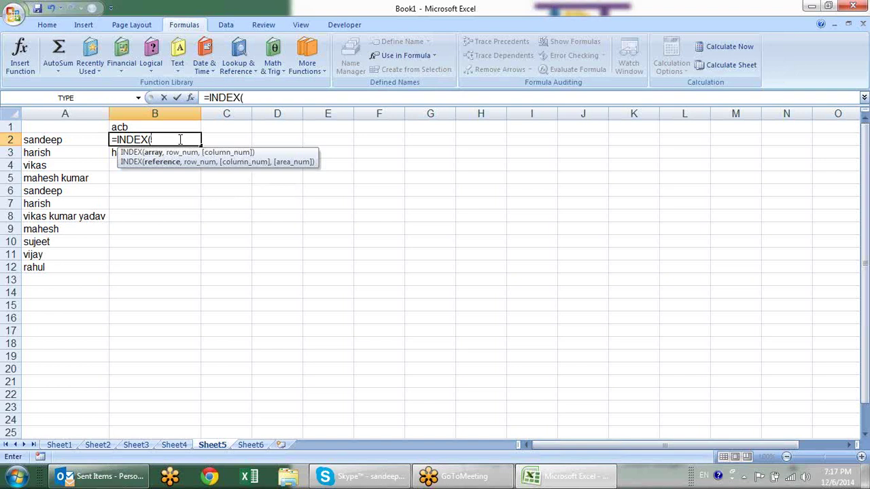
key("Escape")
key("Up")
key("Down")
key("shift+Down")
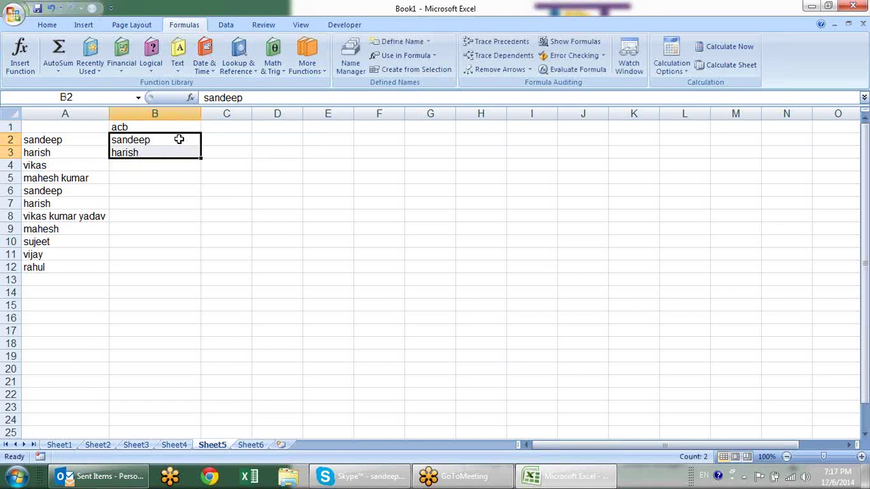
key("Delete")
key("Up")
key("Down")
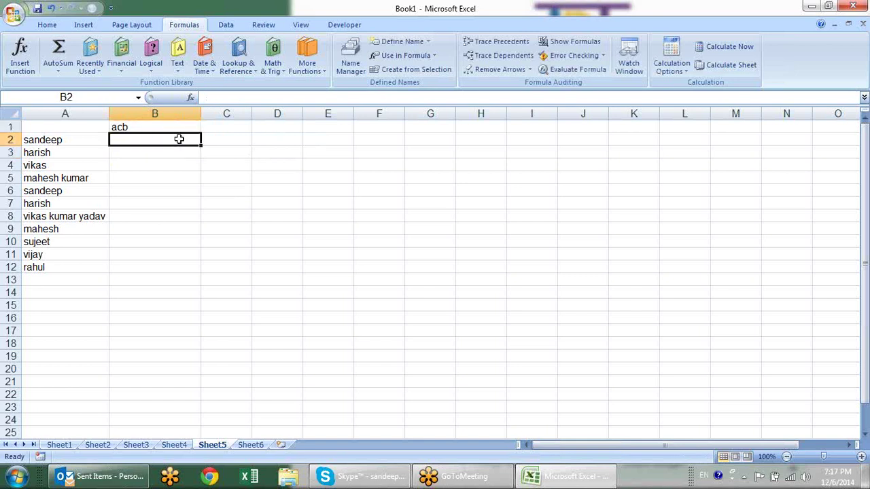
Enter =COUNTIF($B$1:B1,A2) in B2 with an absolute range start.
type("=")
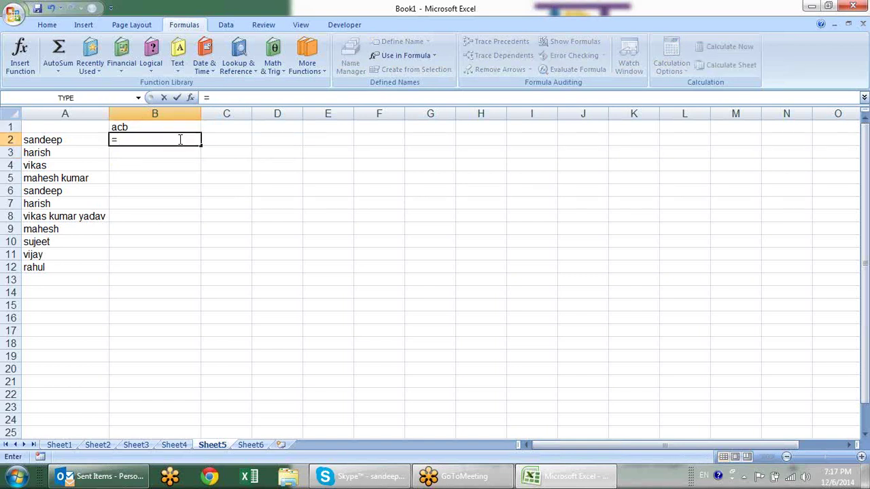
type("cou")
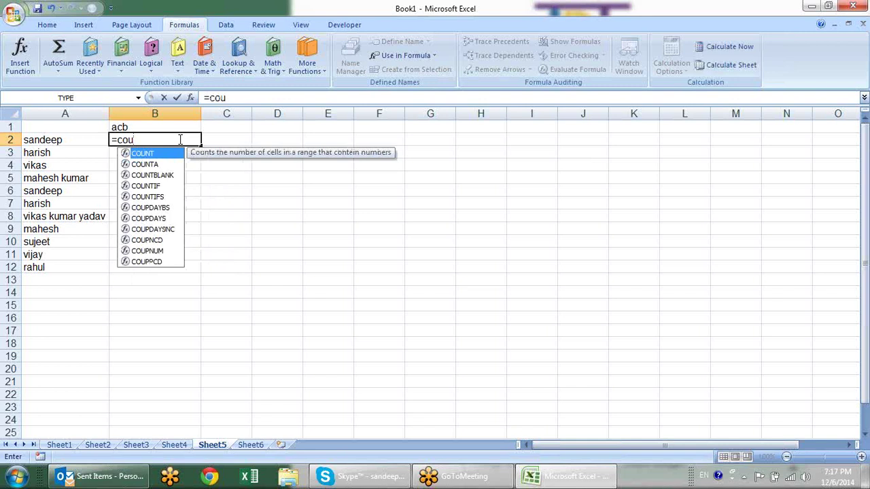
key("Down")
key("Down")
key("Down")
key("Tab")
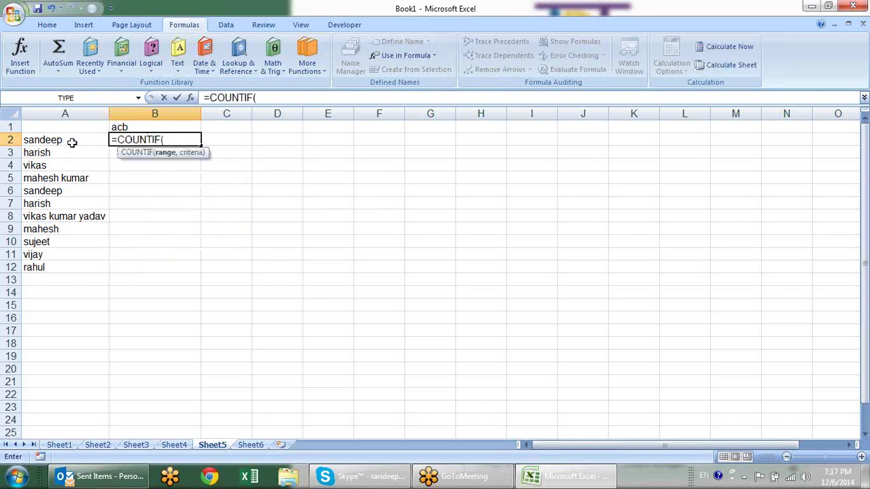
left_click(143, 127)
key("F8")
left_click_drag(191, 140, 174, 139)
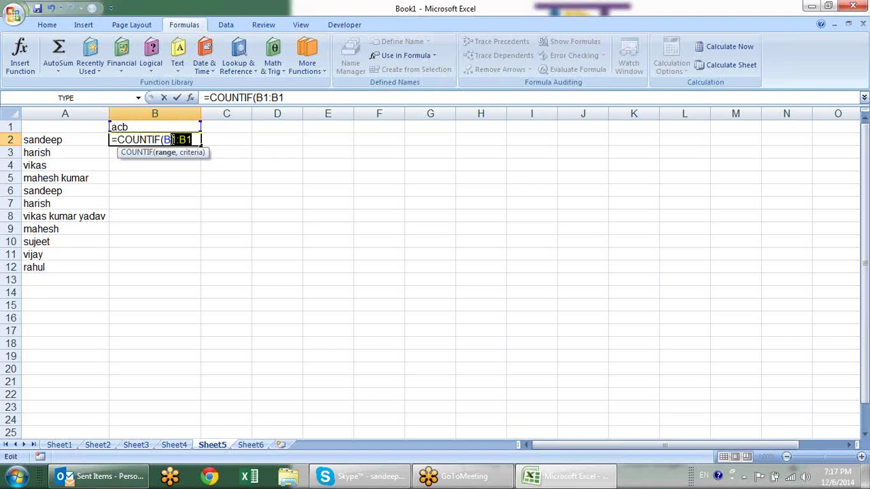
left_click(172, 139)
key("F4")
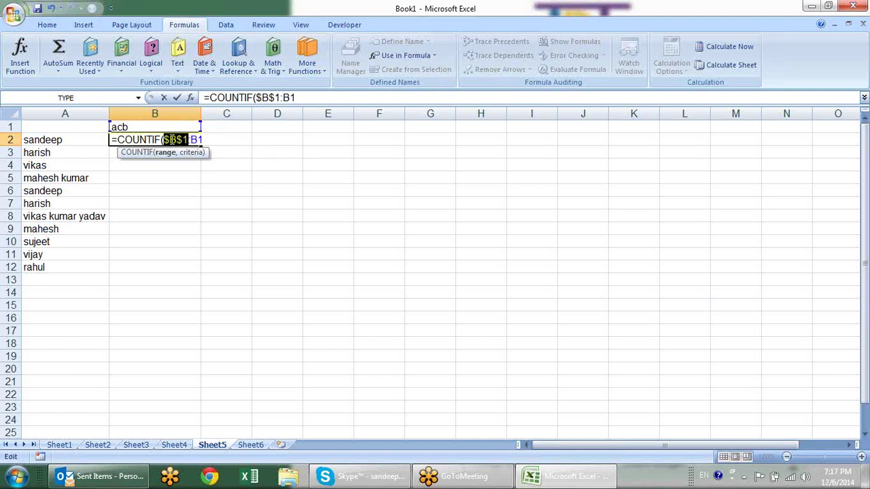
key("Right")
type(",")
left_click(96, 138)
key("Return")
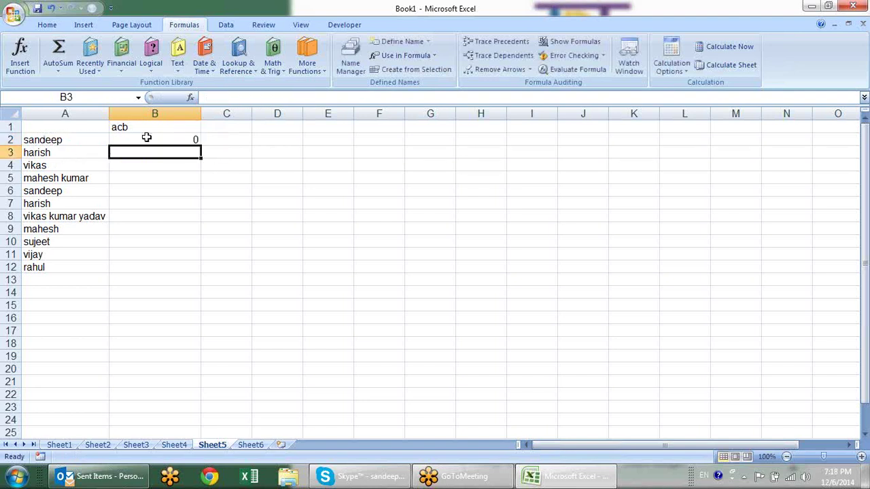
Fill the COUNTIF formula down to B12 and copy the filled range.
left_click(154, 138)
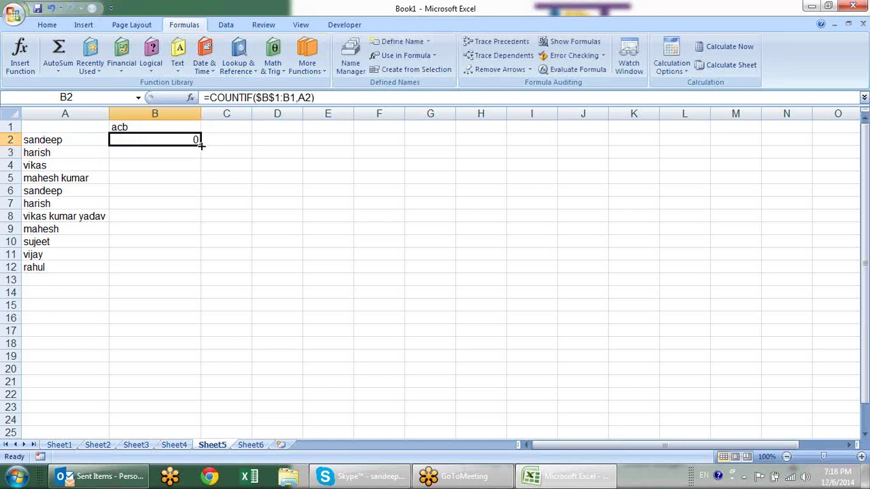
left_click_drag(201, 144, 199, 279)
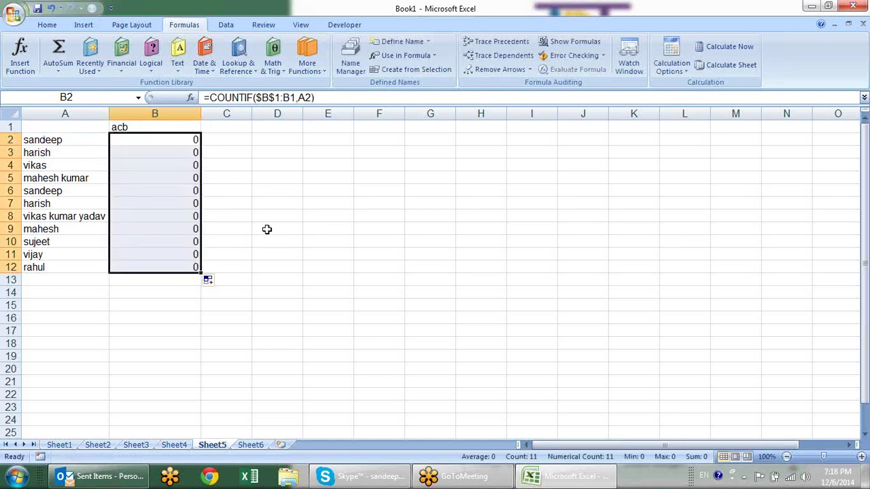
key("ctrl+c")
key("Right")
key("Return")
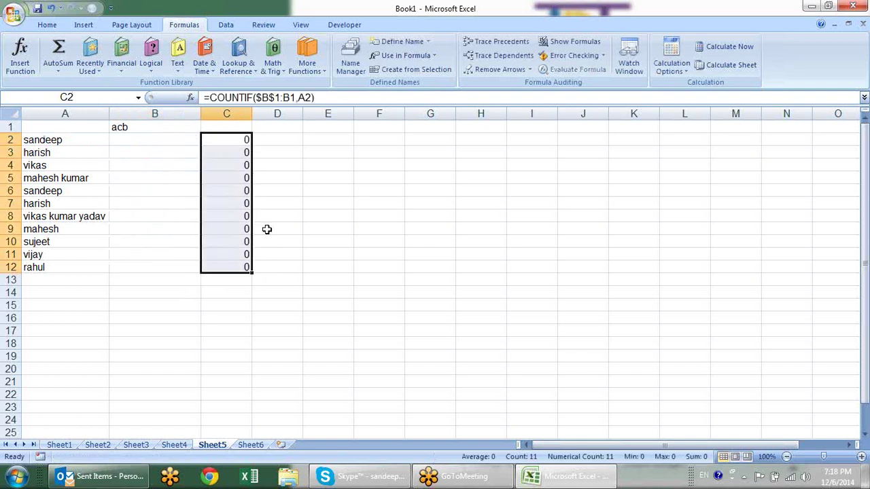
left_click(222, 139)
key("F2")
key("Return")
key("F2")
key("Return")
key("F2")
key("Return")
key("F2")
key("Return")
key("F2")
key("Escape")
key("Up")
key("Up")
key("Up")
key("Up")
key("Left")
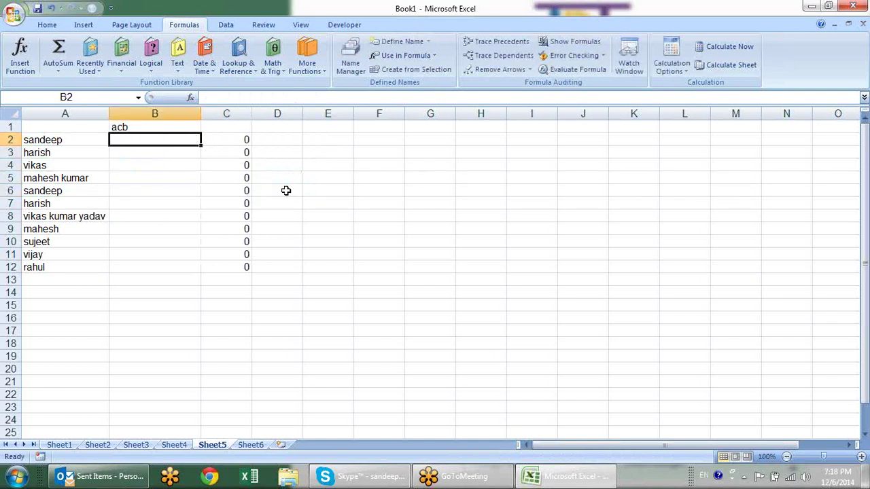
type("sandeep")
key("Return")
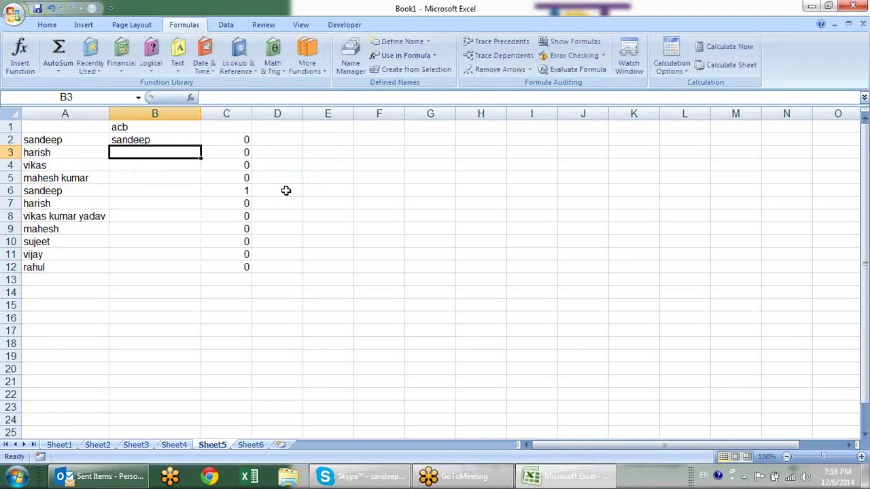
left_click(246, 190)
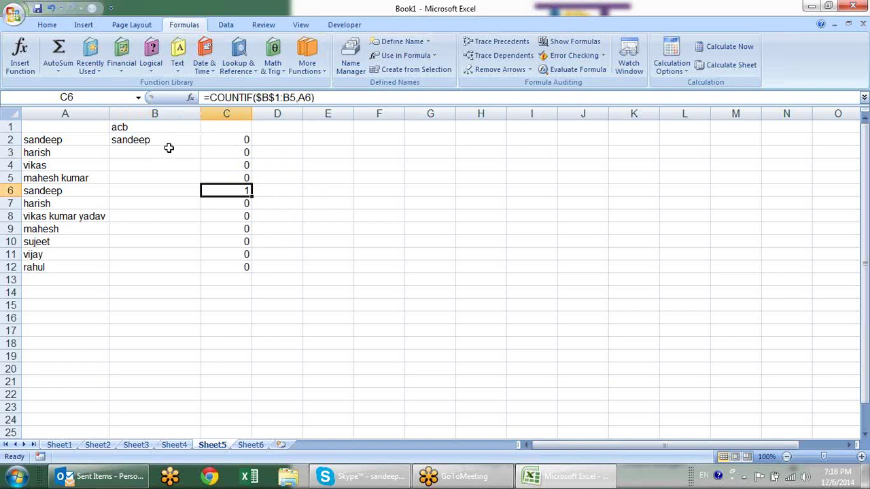
left_click(171, 141)
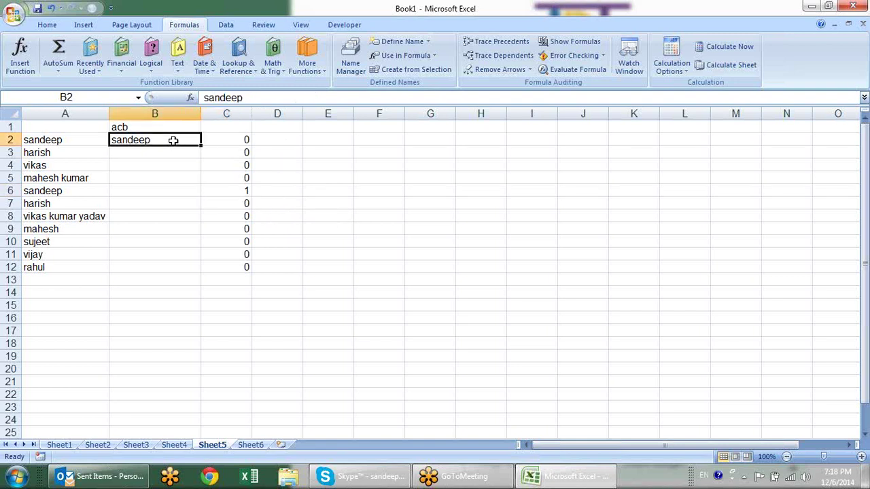
left_click(218, 142)
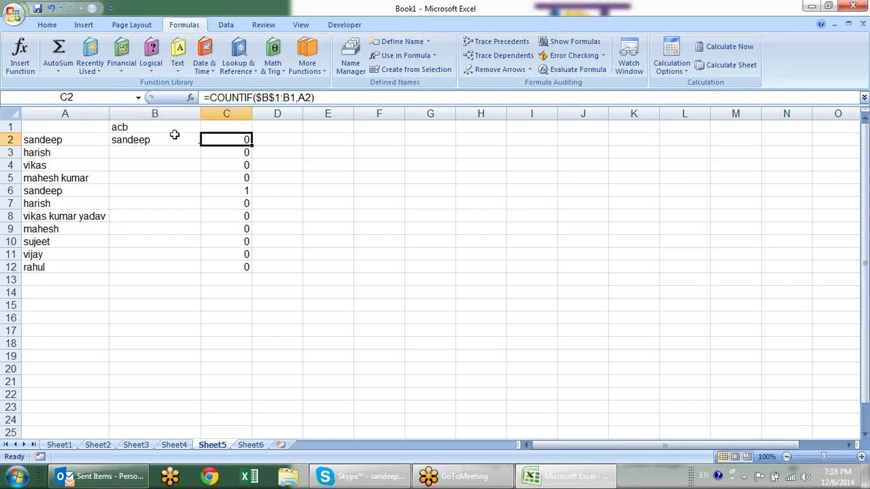
left_click(179, 127)
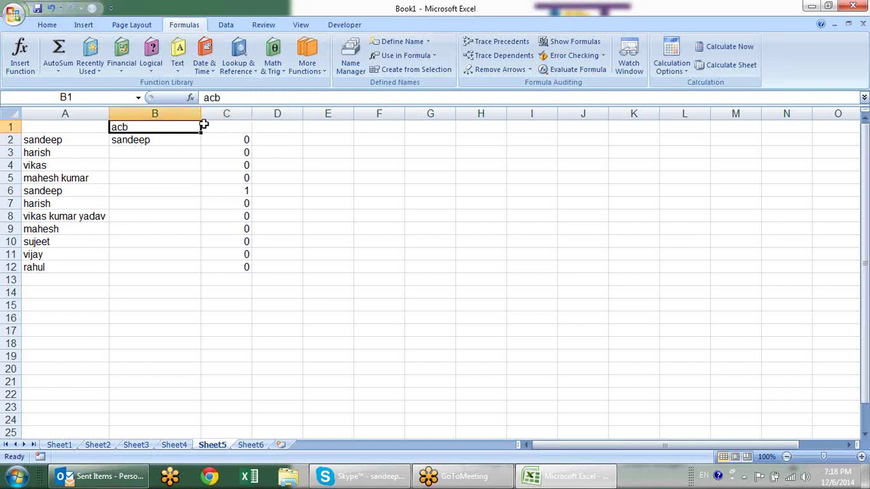
left_click_drag(202, 125, 237, 127)
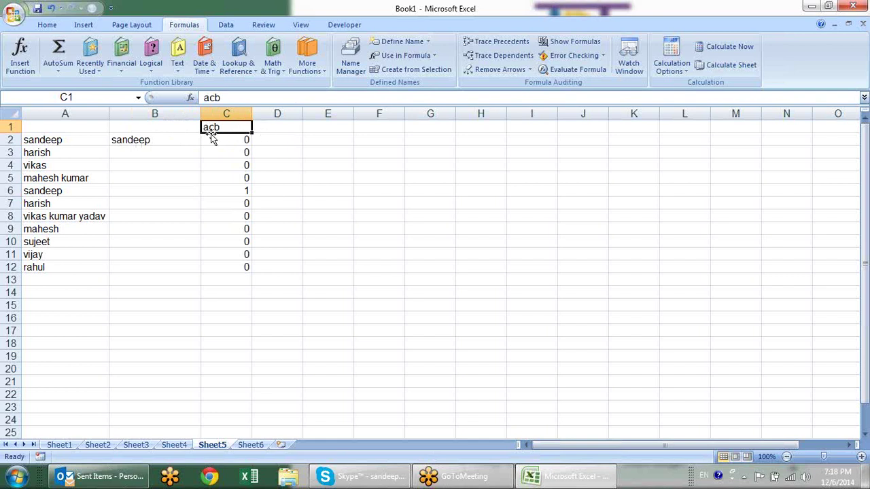
left_click(226, 142)
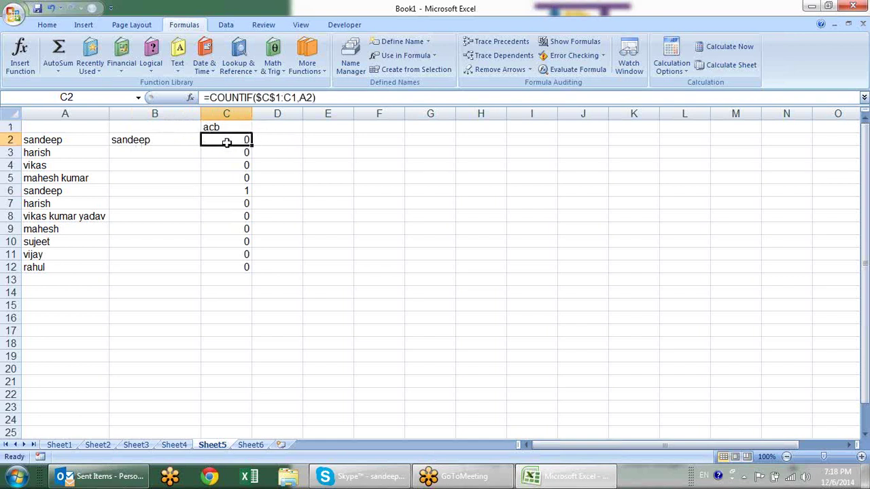
key("Up")
key("Down")
key("F2")
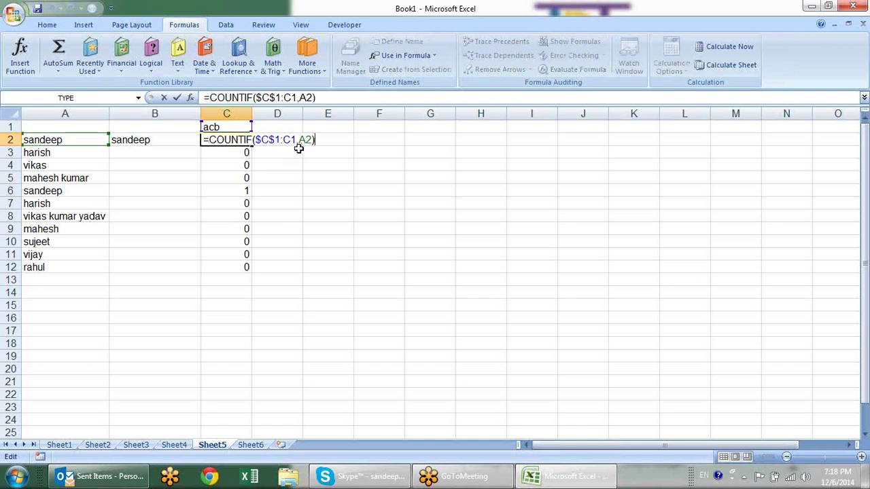
key("Escape")
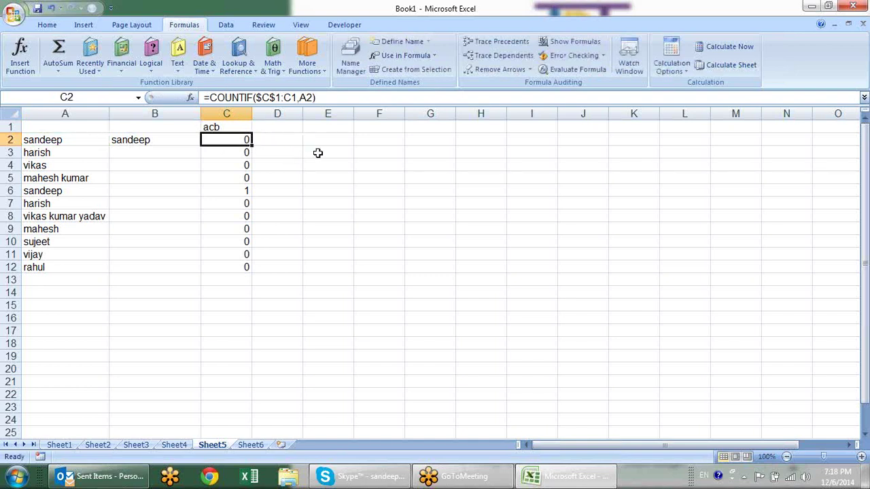
key("ctrl+z")
key("Down")
key("Down")
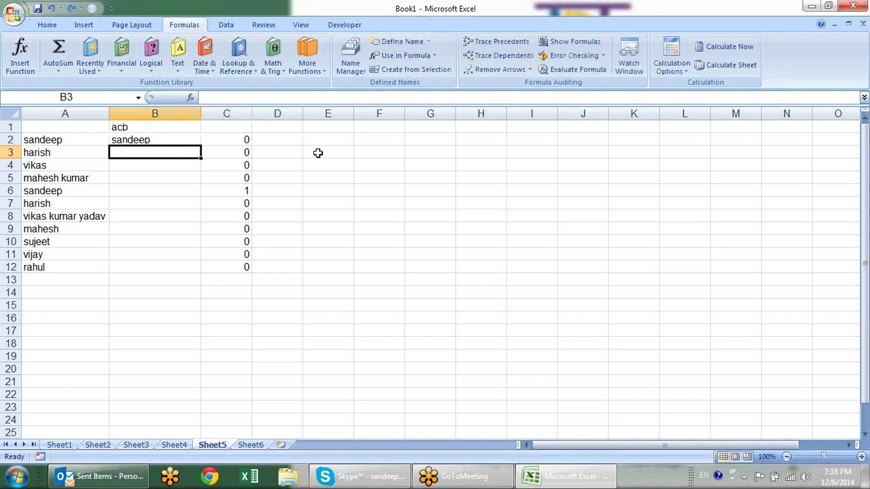
Enter harish in B3 and vikas in B4, checking the updated flag in C7.
type("harish")
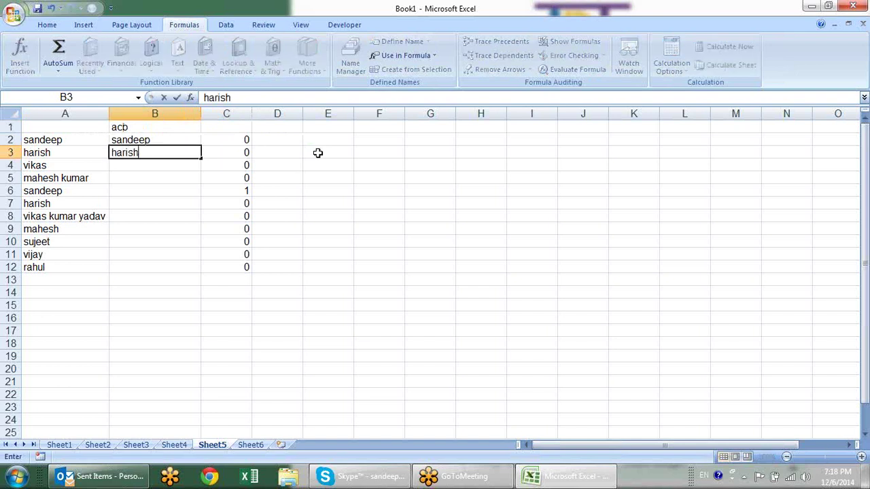
key("Return")
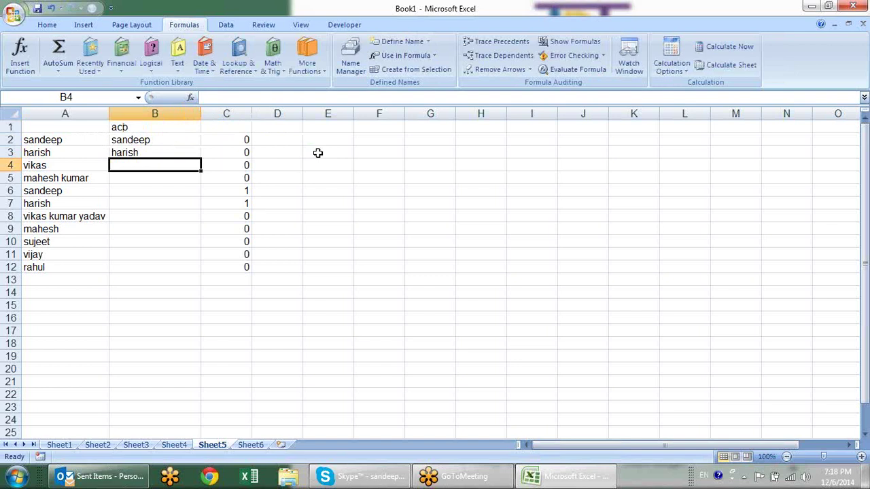
left_click(247, 203)
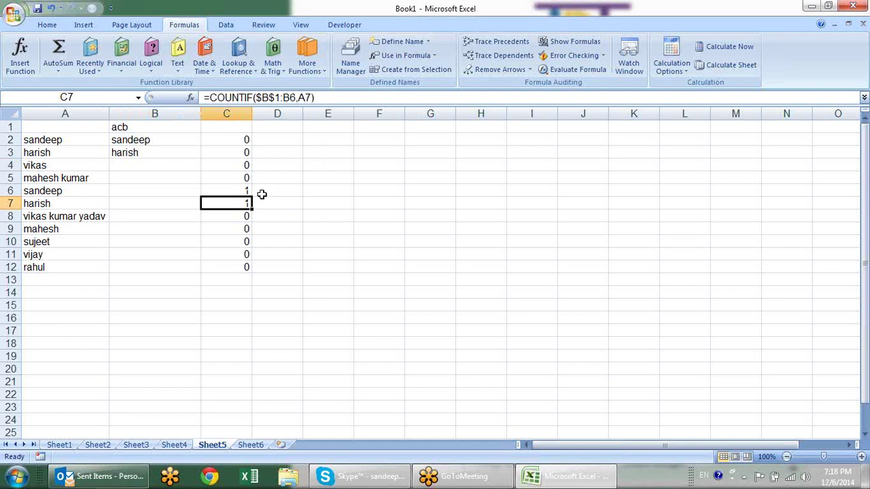
left_click(145, 168)
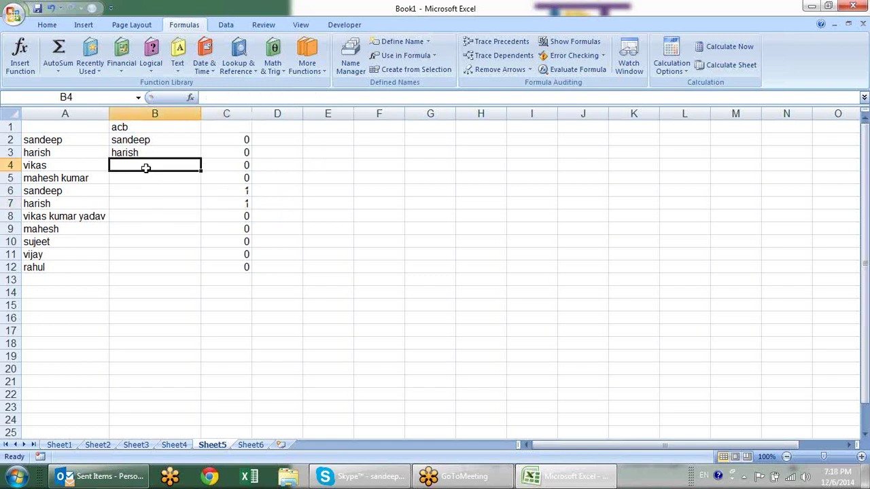
type("vikas")
key("Return")
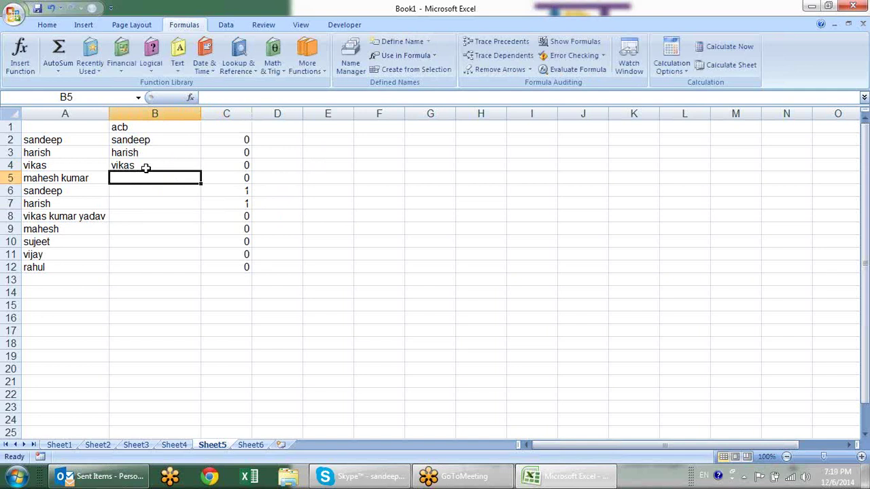
Reveal the range references of the flag formulas in C5 through C10.
key("Up")
key("Up")
key("Up")
key("Right")
key("Down")
key("Down")
key("Down")
key("Down")
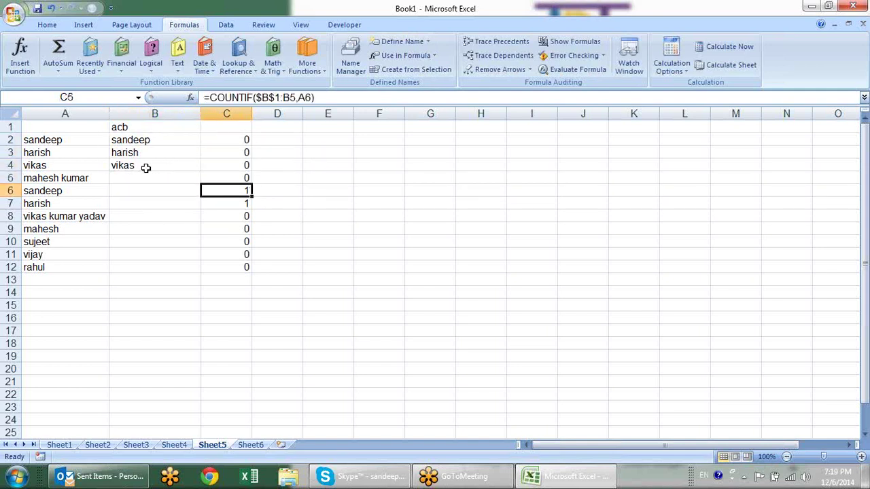
key("F2")
key("Return")
key("F2")
key("Return")
key("F2")
key("Return")
key("F2")
key("Return")
key("F2")
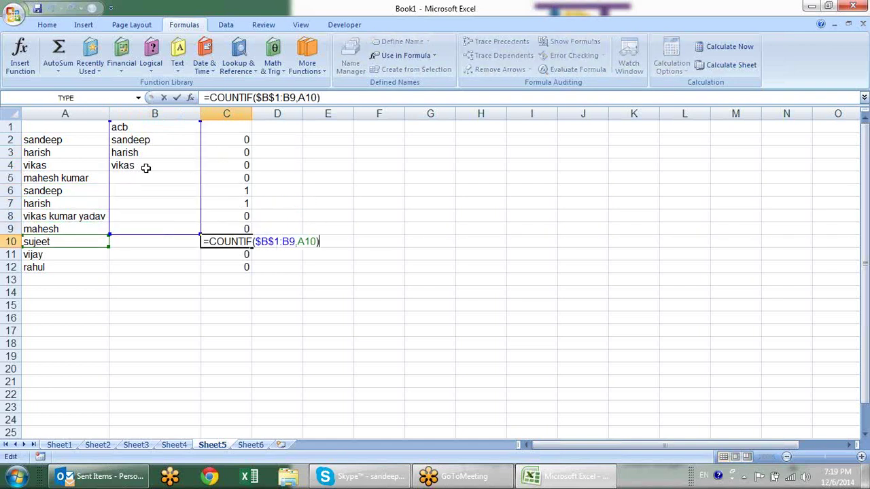
key("Escape")
Reveal the range references of the flag formulas in C2 through C5.
key("Up")
key("Up")
key("Up")
key("Up")
key("Up")
key("Up")
key("Up")
key("Up")
key("F2")
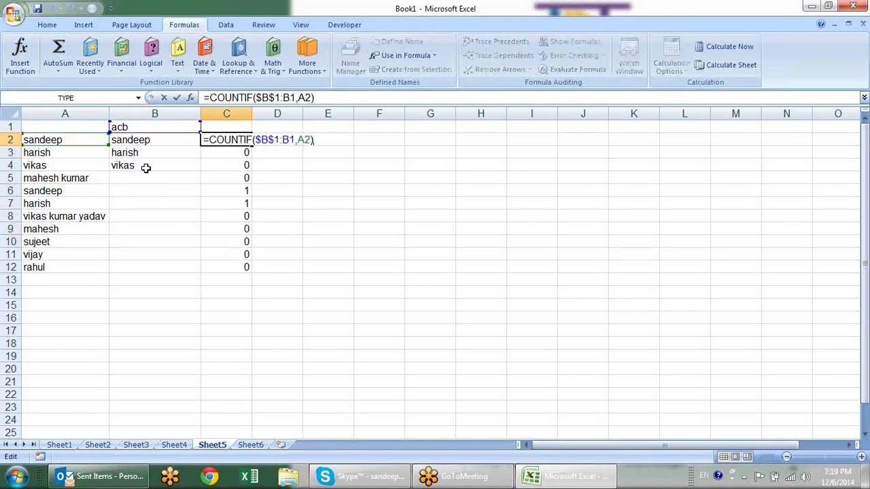
key("Return")
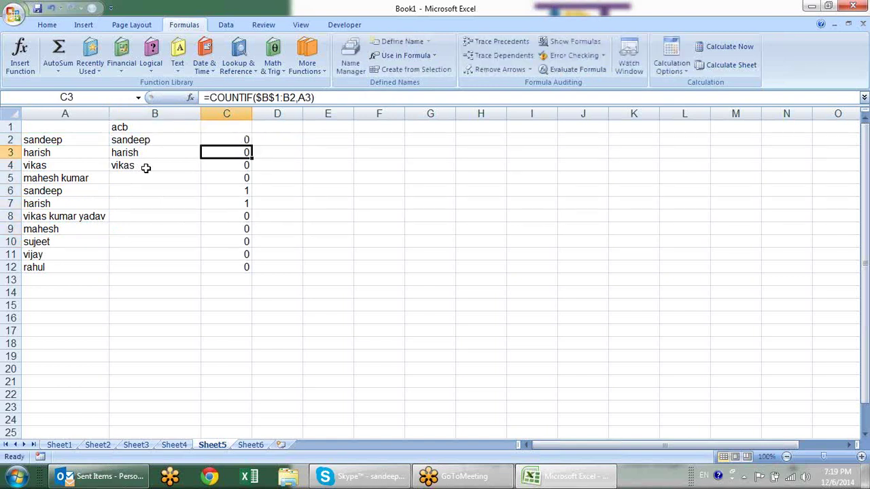
key("F2")
key("Return")
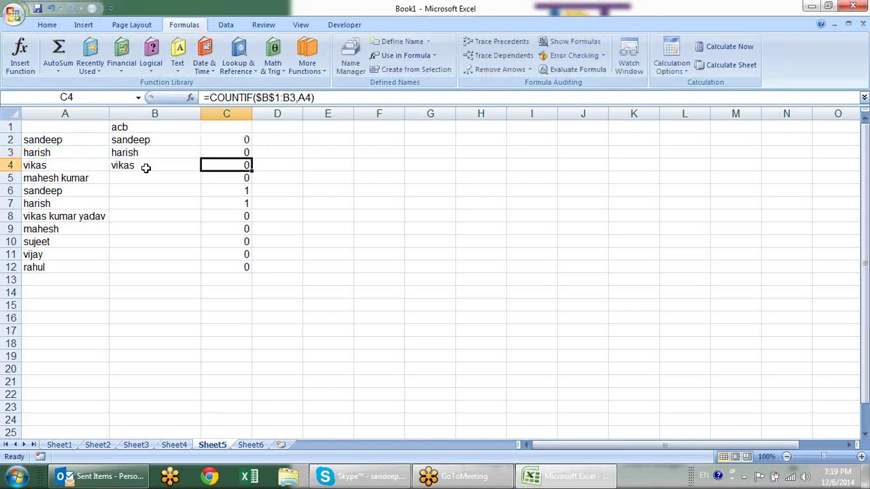
key("F2")
key("Return")
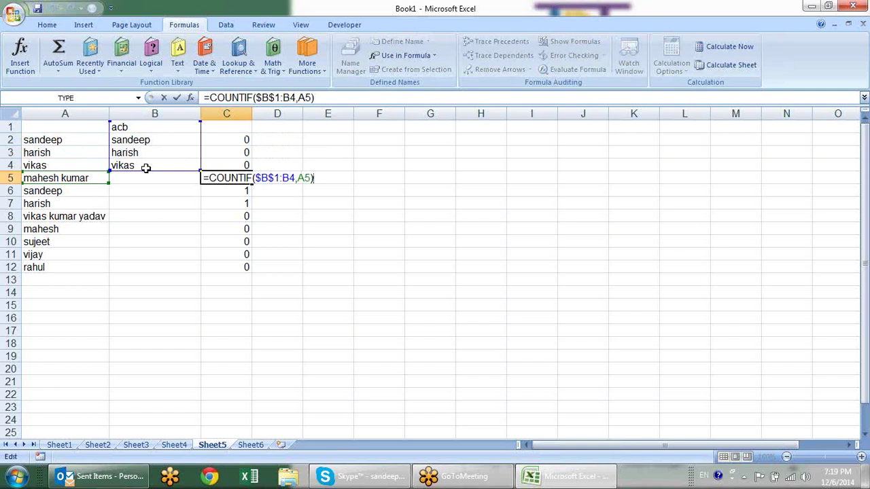
key("Escape")
key("Left")
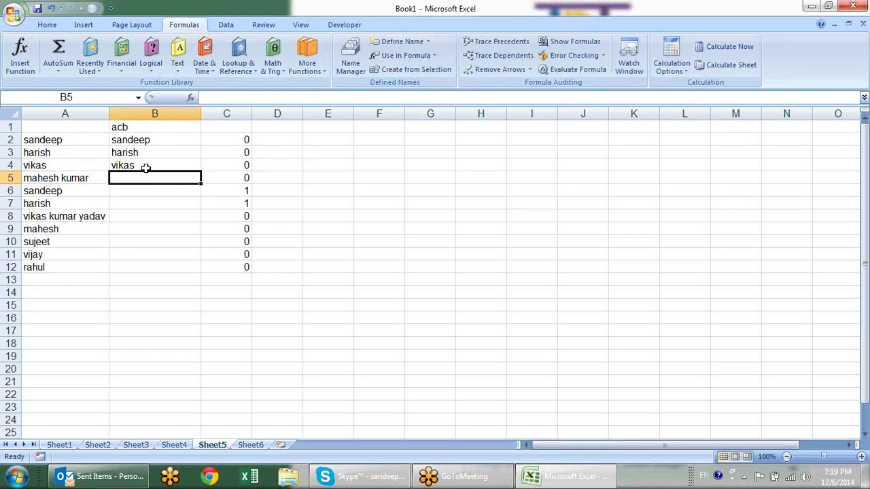
type("mahesh")
key("Return")
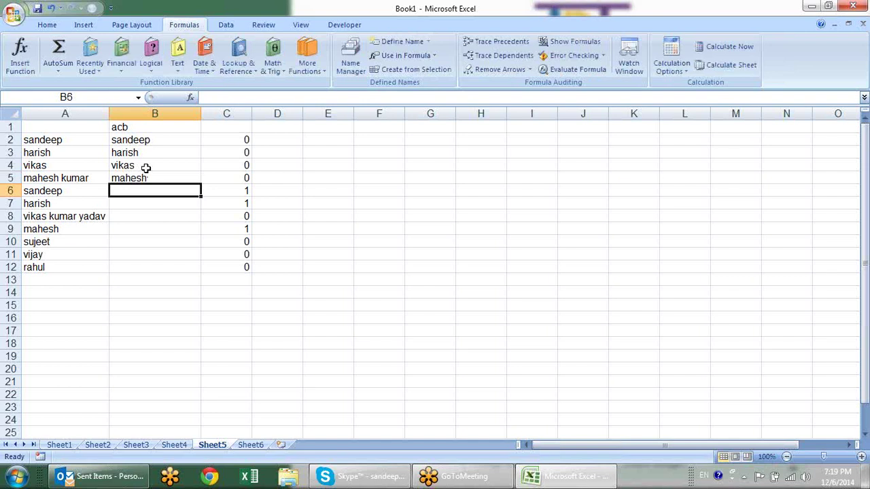
key("Right")
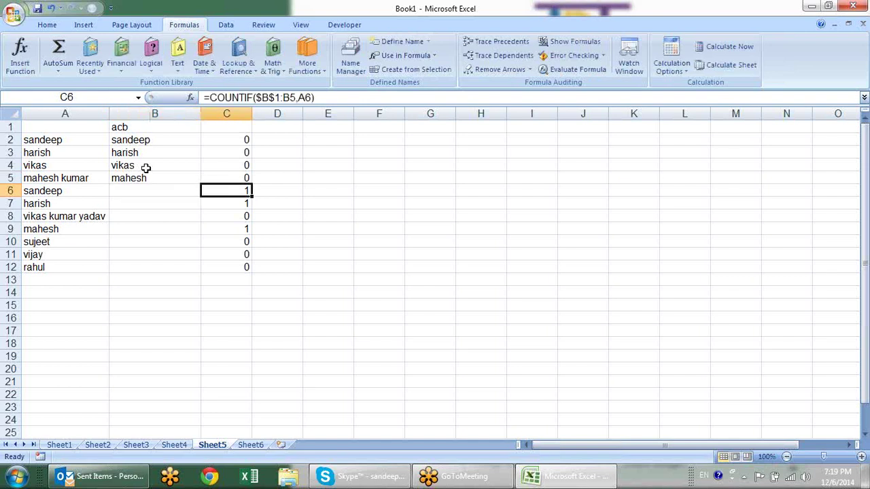
key("Left")
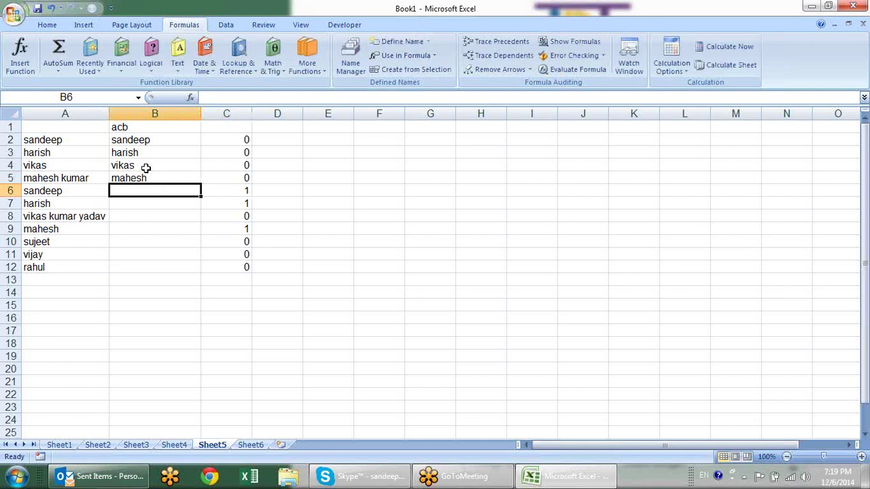
type("vikas kumar yad")
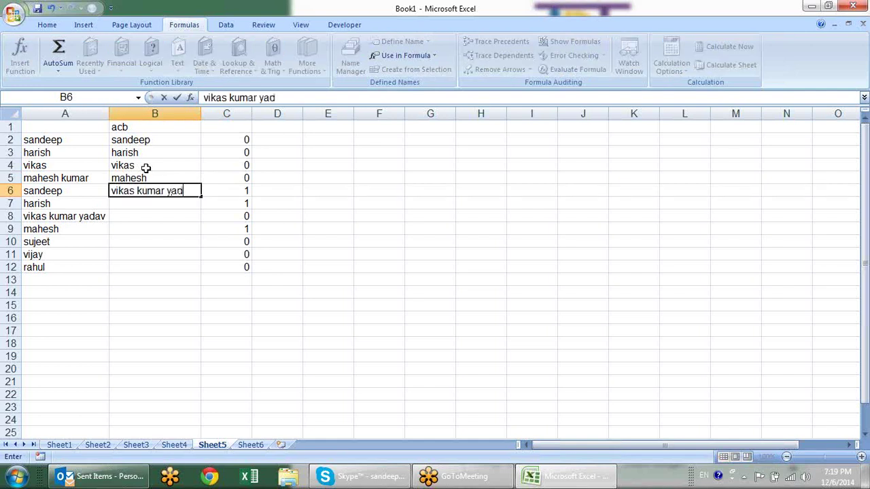
type("av")
key("Return")
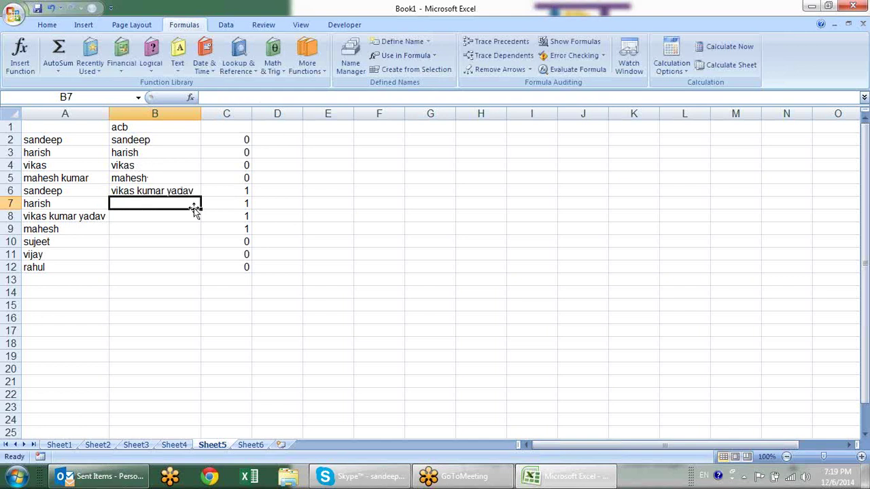
left_click(231, 193)
left_click(231, 205)
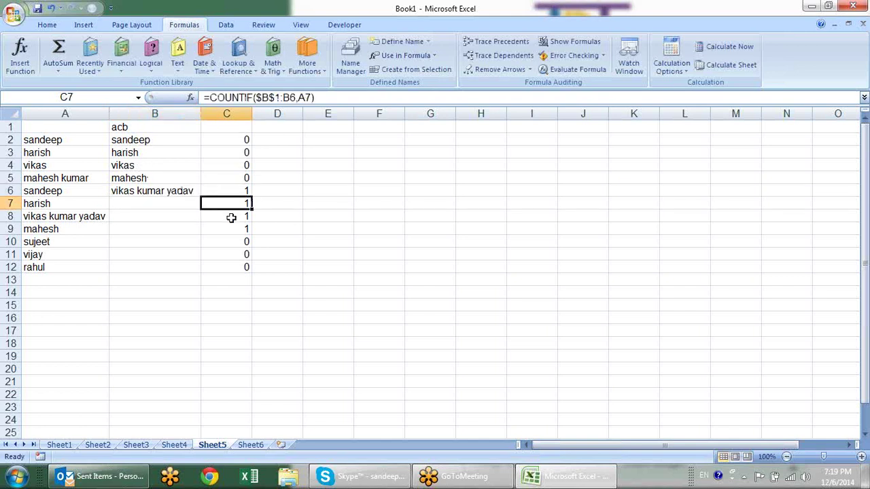
left_click(230, 216)
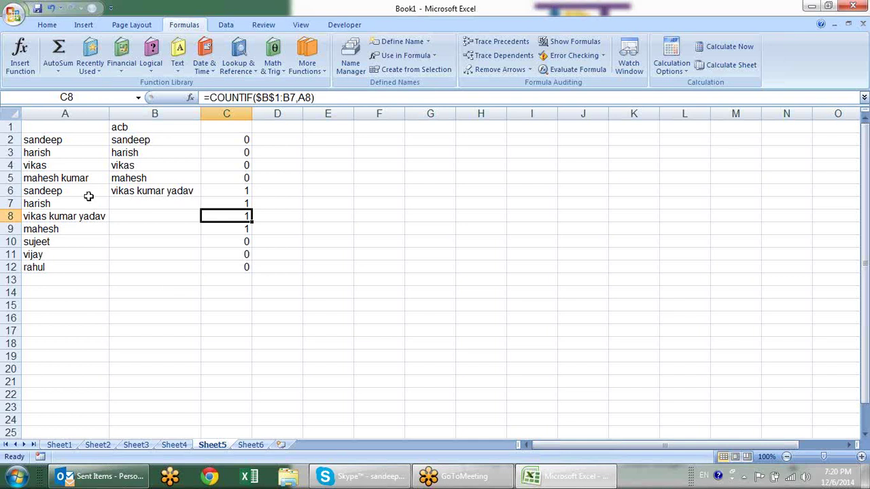
Review the unique names in column B against the COUNTIF flags in column C.
left_click(174, 138)
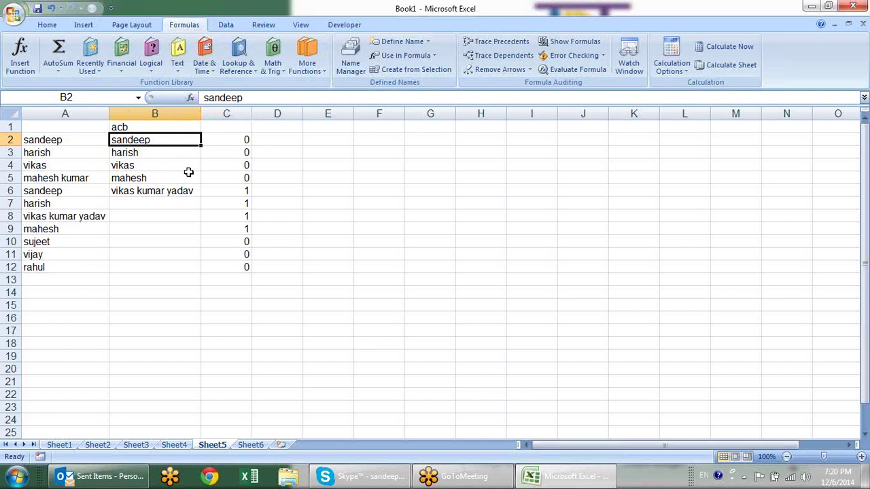
key("Down")
key("Down")
key("Down")
key("Down")
key("Down")
key("Right")
key("Right")
key("Up")
key("Left")
key("Up")
key("Left")
key("Left")
key("Right")
key("Right")
key("Up")
key("Up")
key("Up")
key("Left")
key("Down")
key("Down")
key("Down")
key("Down")
key("Right")
key("Up")
key("Up")
key("Up")
key("Up")
key("Down")
key("Down")
key("Down")
key("Down")
key("Down")
key("Down")
key("Down")
key("Down")
key("Down")
key("Up")
key("Up")
key("Up")
key("Up")
key("Up")
key("Up")
key("Up")
key("Up")
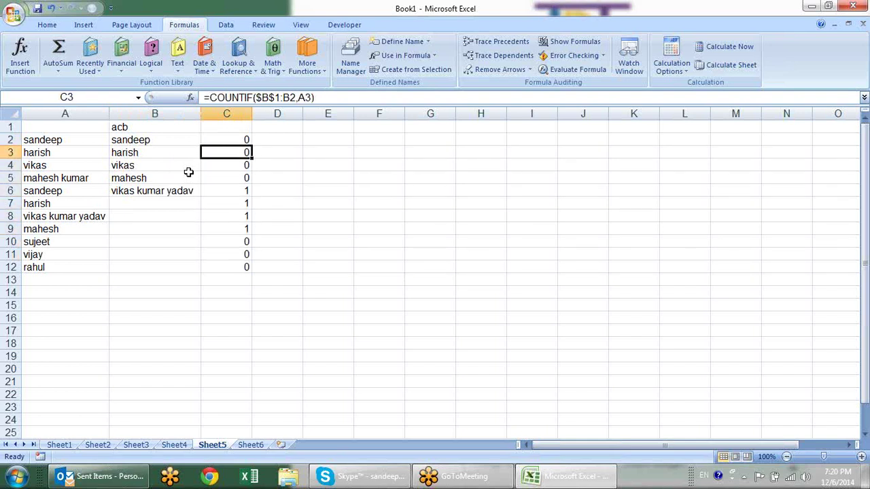
key("Up")
key("Left")
key("Right")
key("Left")
key("Right")
key("Left")
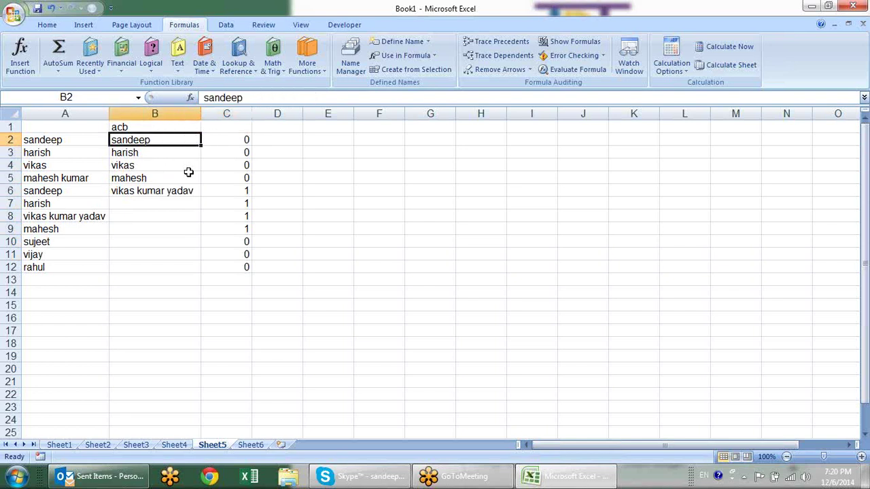
key("Right")
key("Left")
key("Right")
key("Left")
key("Right")
key("Left")
key("Down")
key("Down")
key("Down")
key("Down")
key("Down")
key("Up")
key("Up")
key("Up")
key("Up")
key("Up")
key("Up")
key("Down")
key("Down")
key("Down")
key("Down")
key("Down")
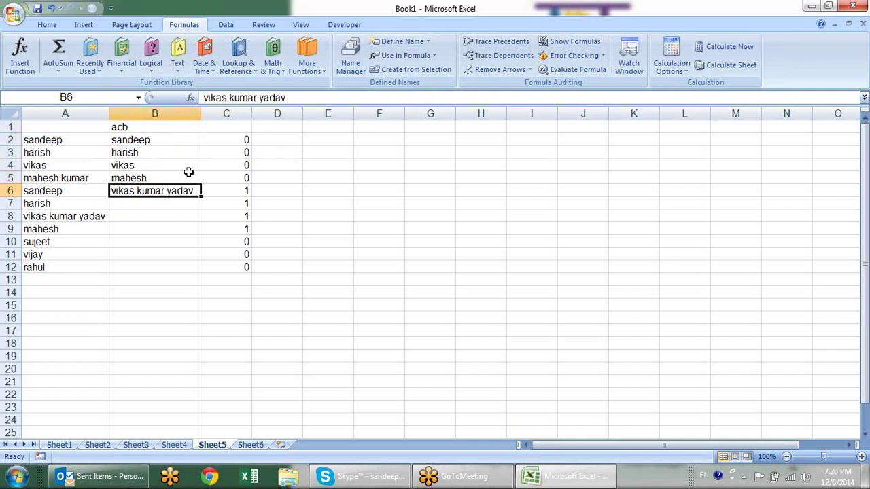
key("Right")
key("Right")
key("Up")
key("Up")
key("Up")
key("Up")
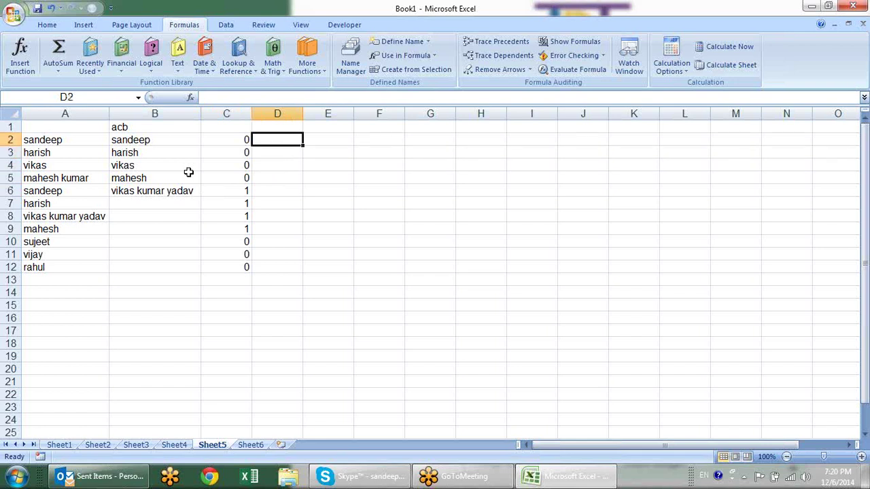
Start an INDEX formula in D2, then cancel it.
type("=ind")
key("Tab")
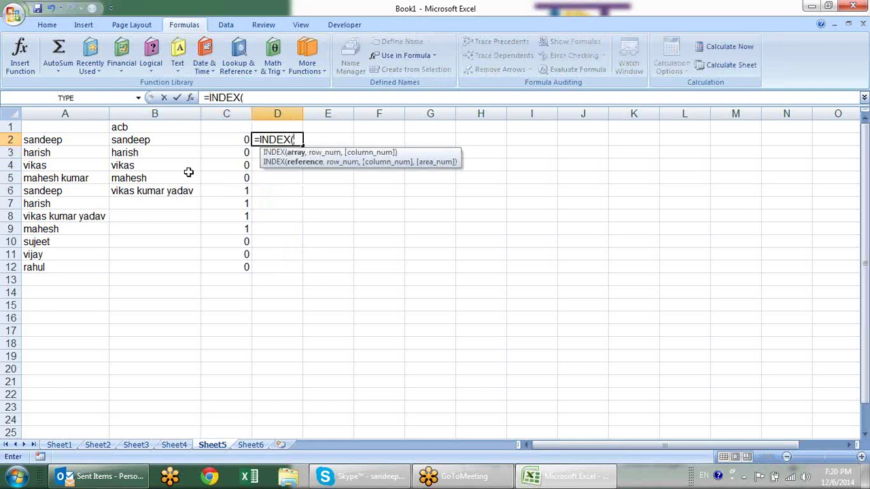
type("0")
type(",")
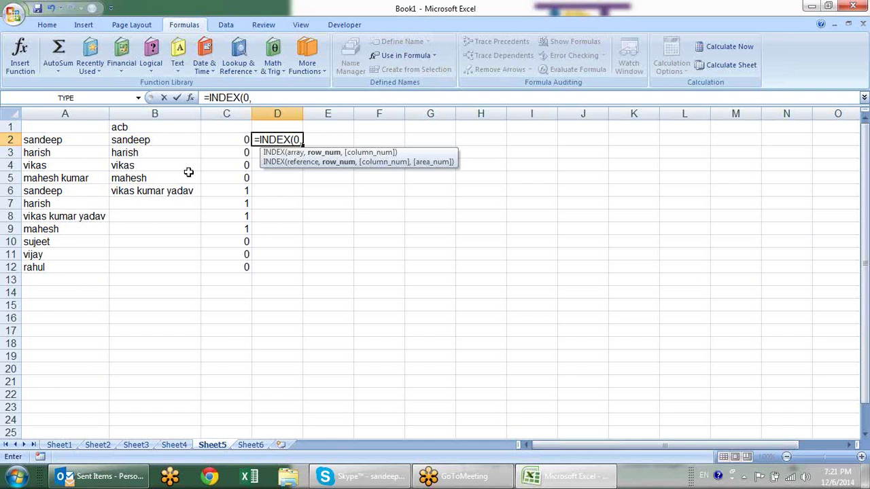
key("Escape")
In B2, begin the formula =INDEX( using autocomplete for the function and the data name.
left_click(174, 142)
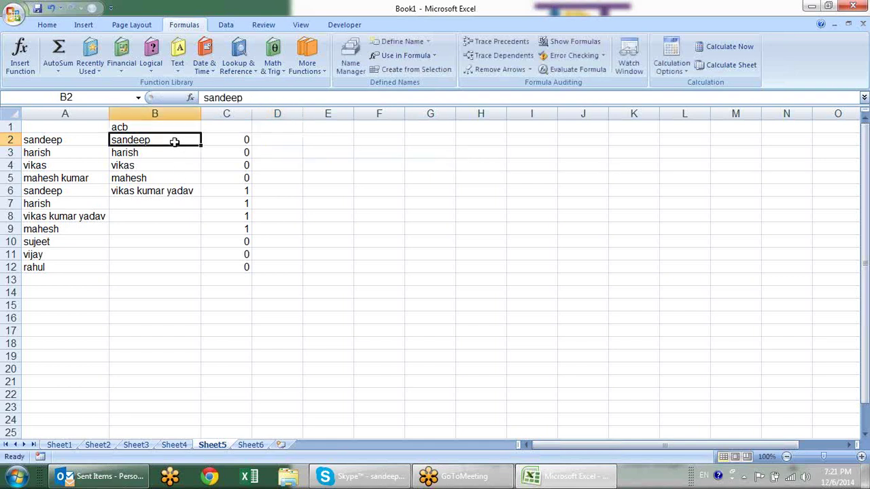
type("=ind")
key("Tab")
type("=")
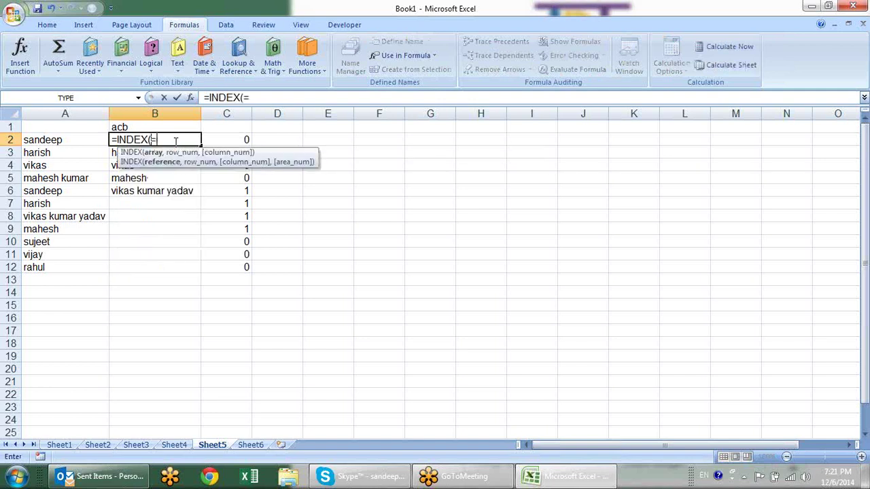
type("da")
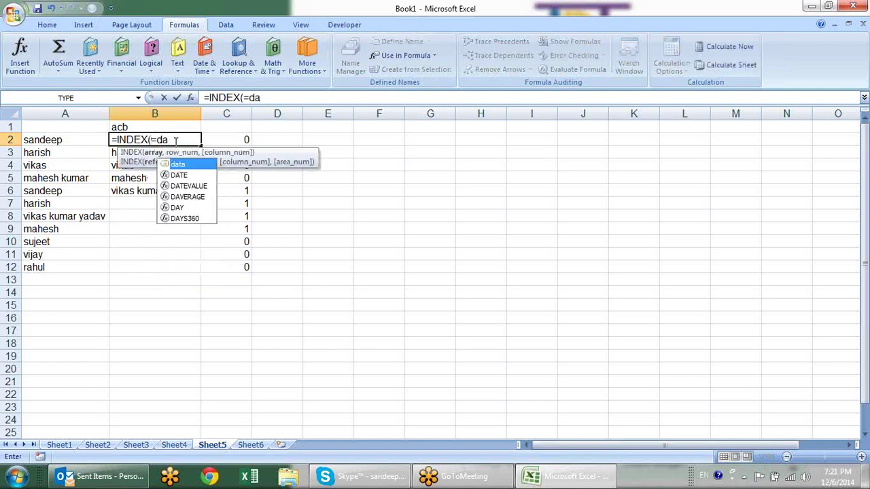
key("Tab")
key("BackSpace")
key("BackSpace")
key("BackSpace")
key("BackSpace")
key("BackSpace")
Continue B2's formula with data,MATCH(0,COUNTIF( and the range B1:B1.
type("data")
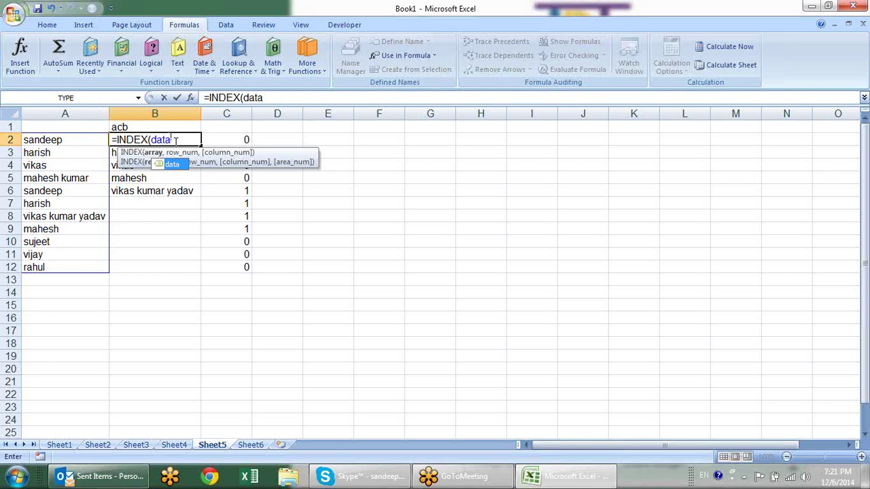
type(",")
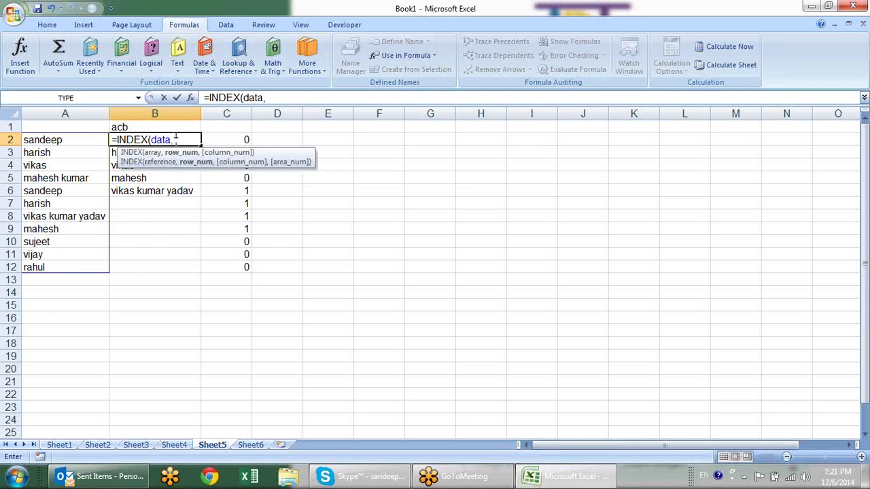
type("mat")
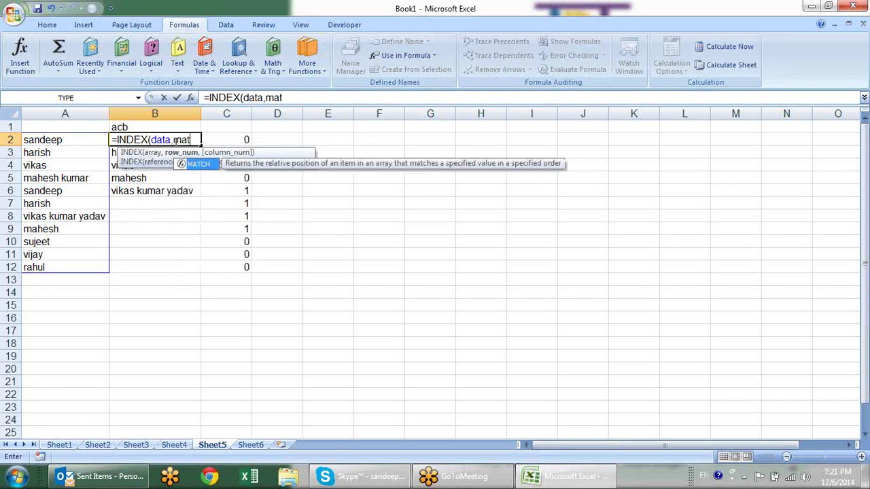
key("Tab")
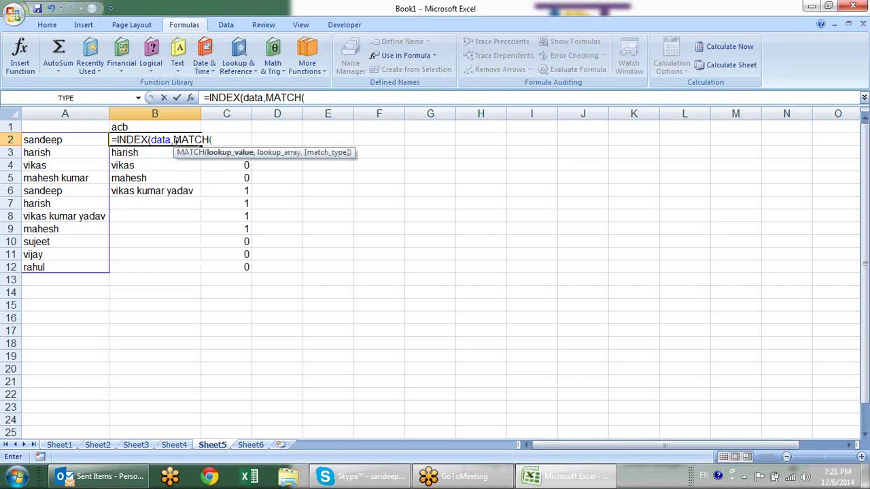
type("0,")
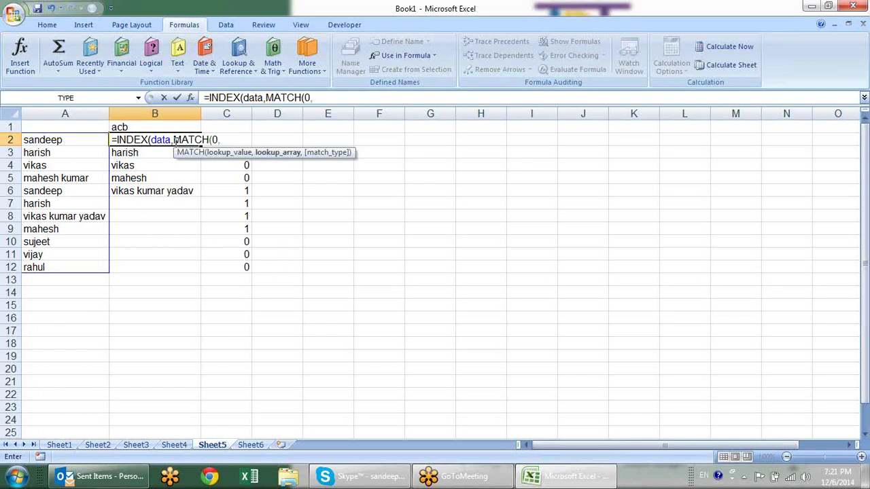
type("countif")
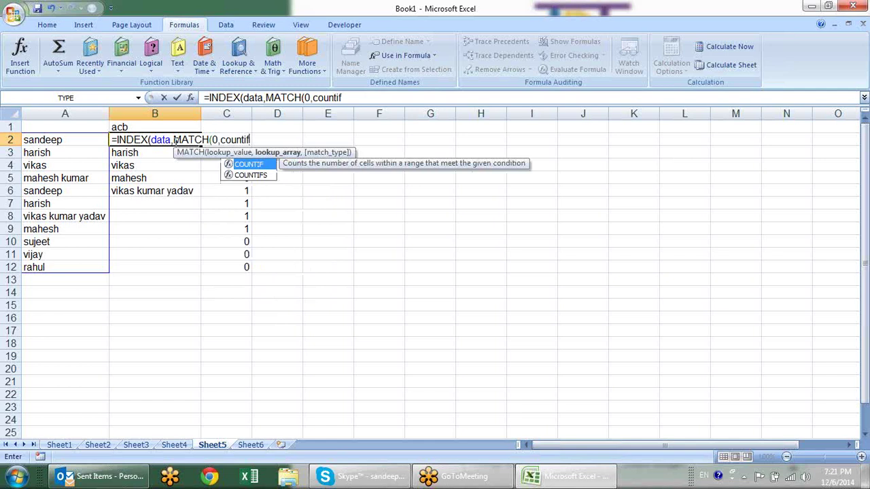
key("Tab")
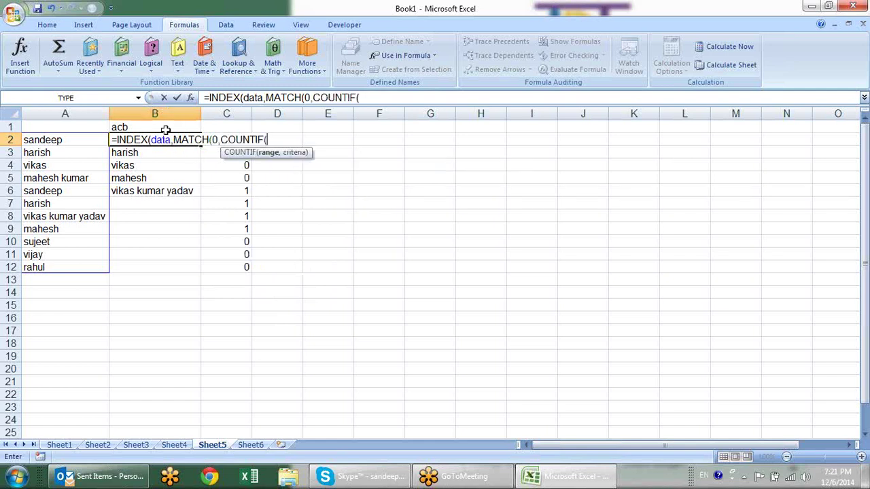
left_click(167, 126)
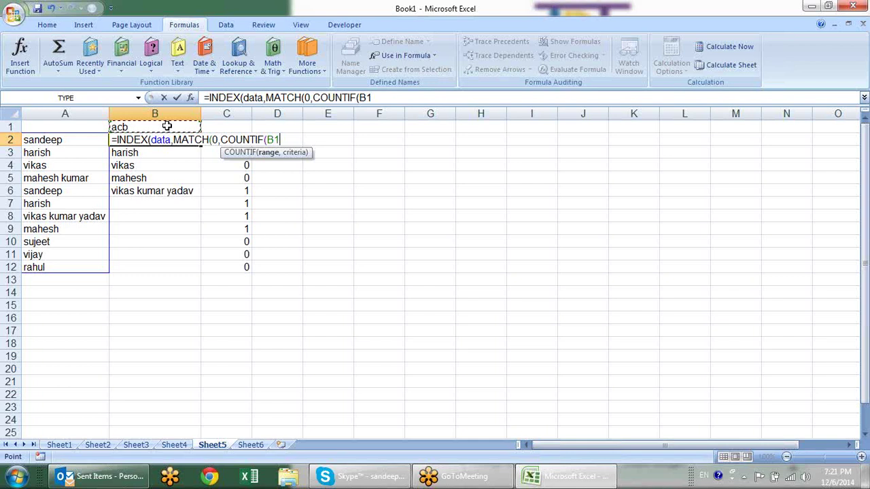
key("F8")
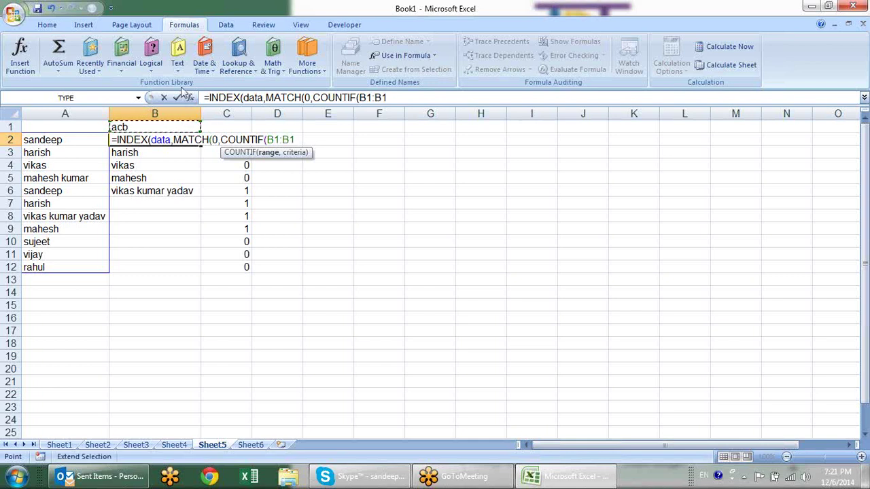
left_click(273, 139, "shift")
left_click(273, 139)
Anchor the COUNTIF range as $B$1:B1 and close it with ,data).
key("F4")
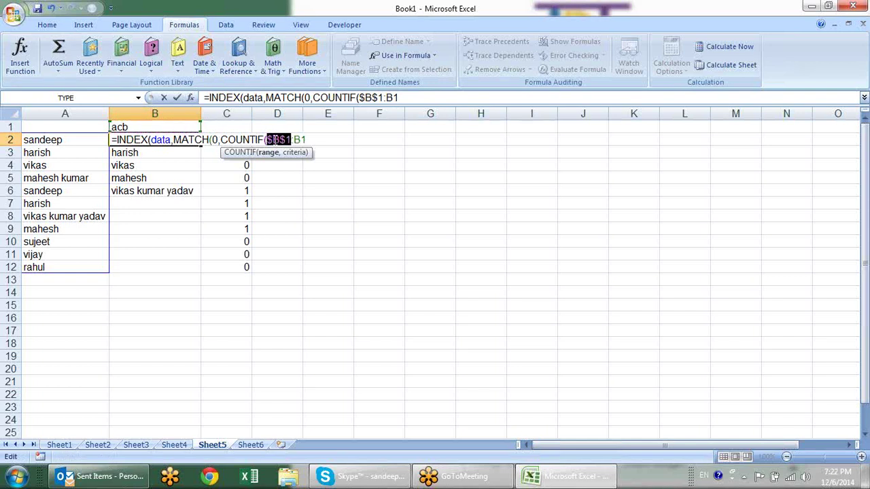
left_click(313, 139)
type(",")
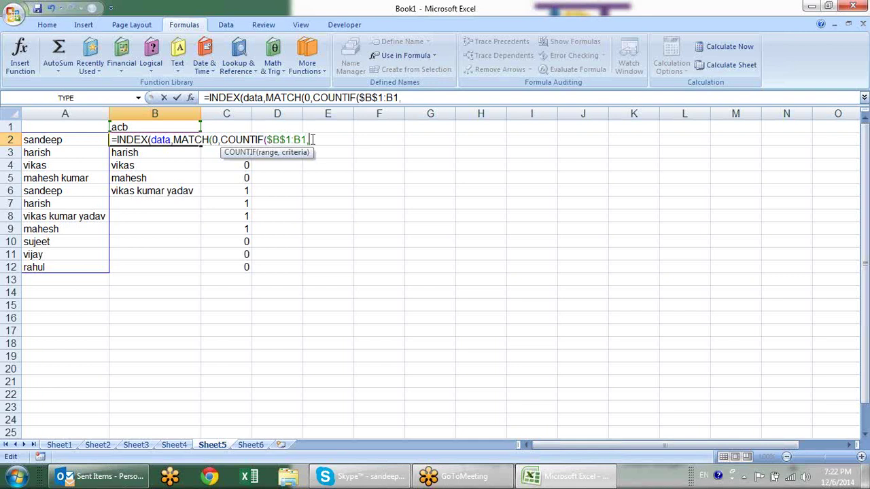
type("data")
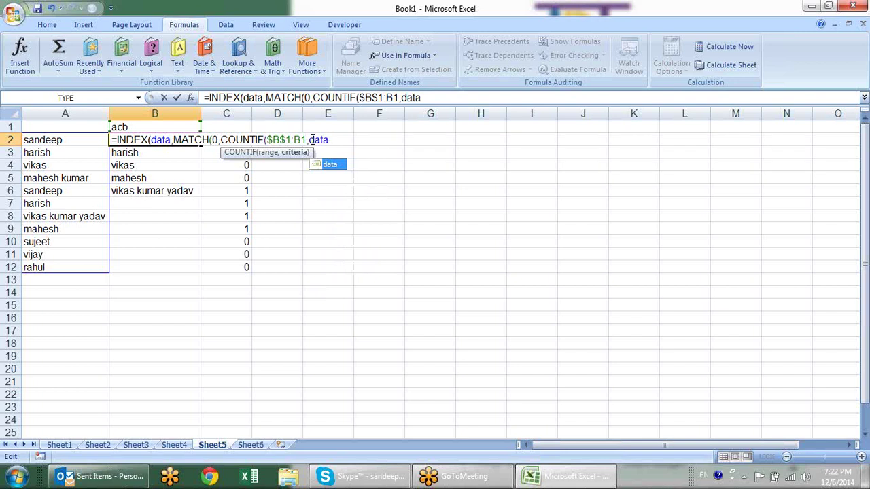
key("Escape")
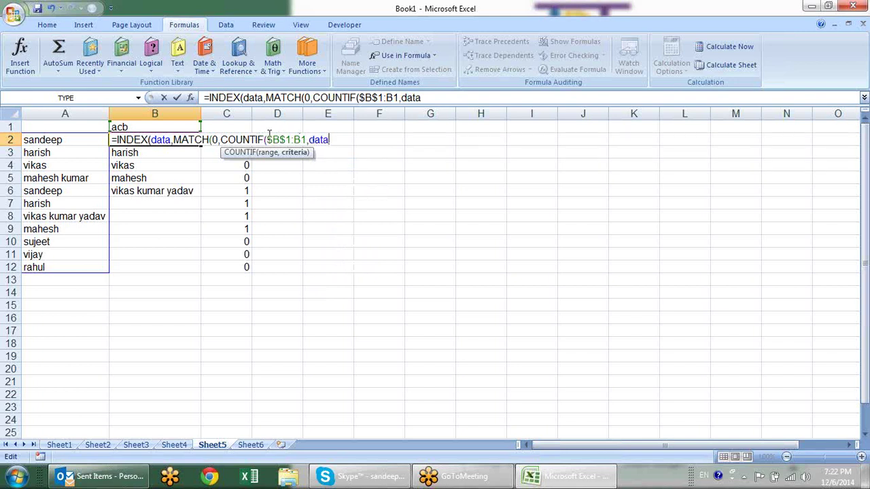
left_click(268, 140)
left_click(332, 139)
type(")")
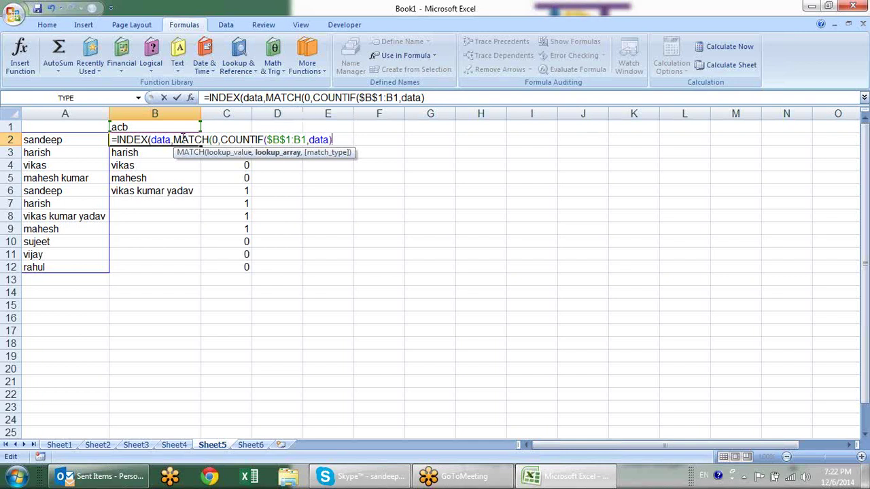
left_click(217, 139)
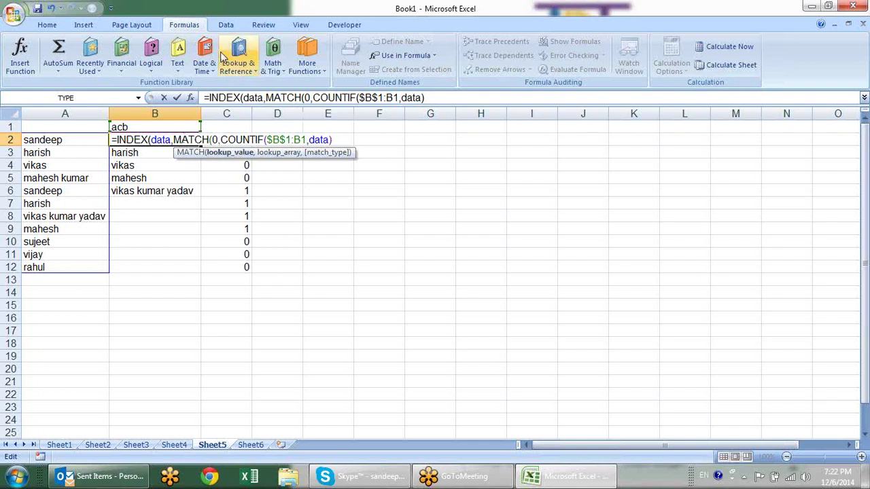
left_click(220, 140)
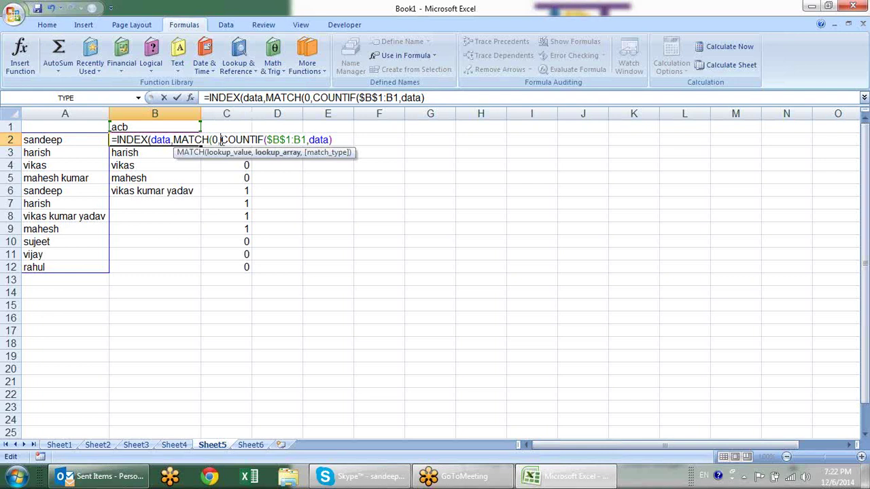
Wrap the COUNTIF in an INDEX and append +(COUNTIF(data,data)<>1).
type("ind")
double_click(239, 164)
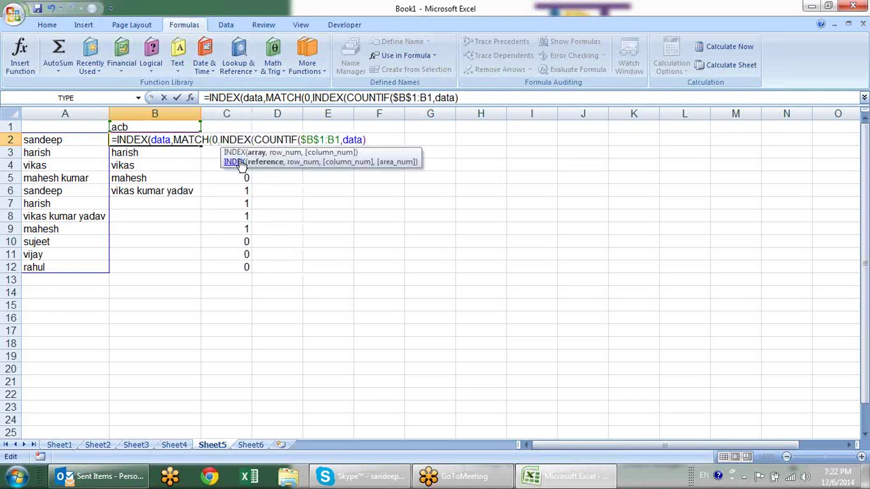
left_click(376, 140)
type("+")
type("(coun")
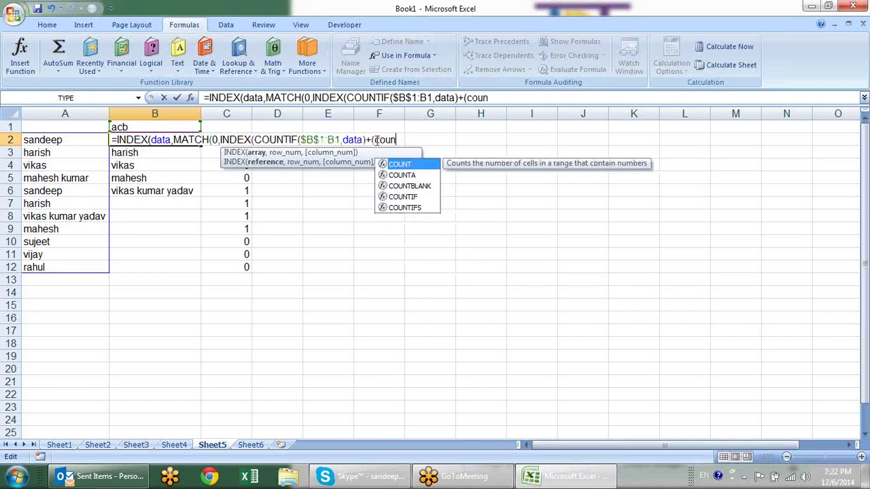
key("Down")
key("Down")
key("Down")
key("Tab")
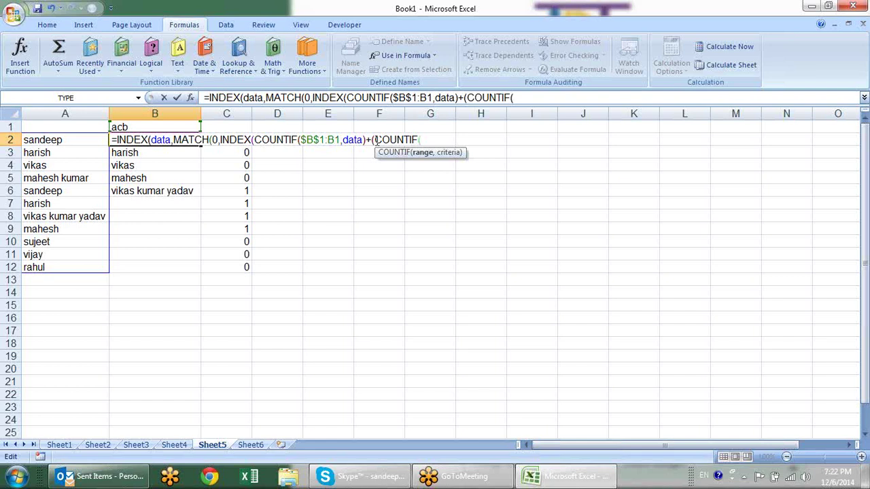
type("dat")
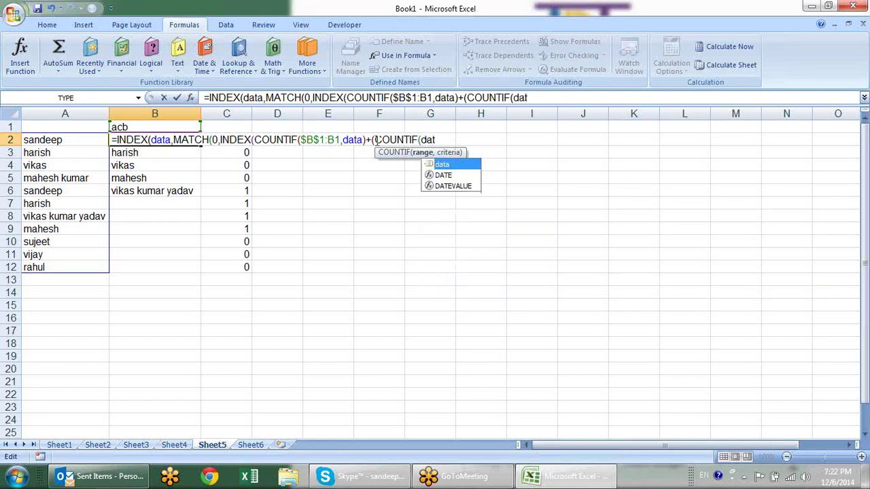
type("a,")
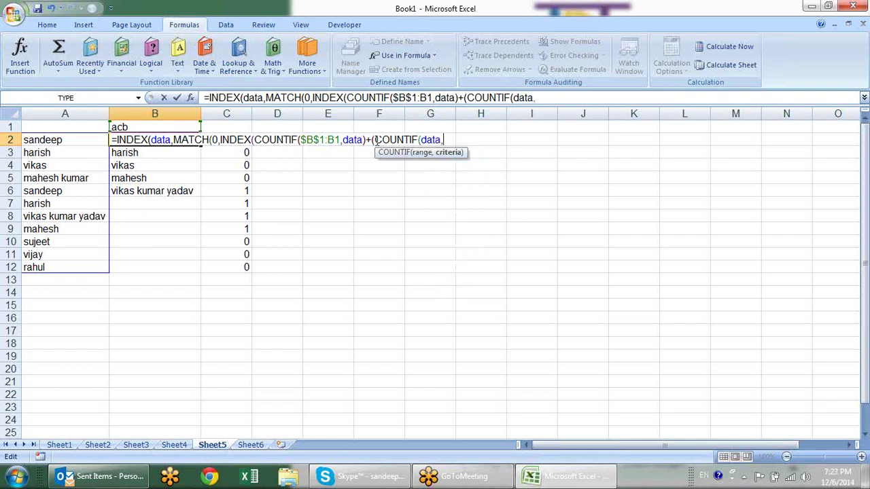
type("d")
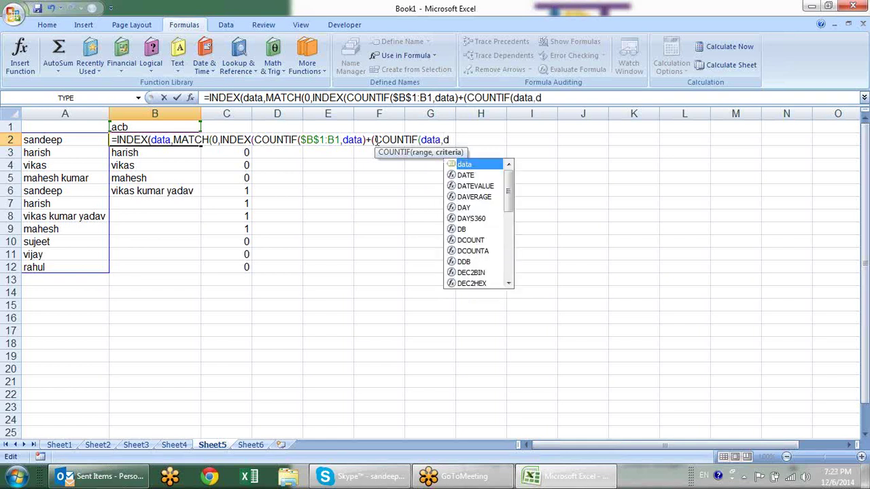
key("Tab")
key("BackSpace")
key("BackSpace")
key("BackSpace")
key("BackSpace")
key("BackSpace")
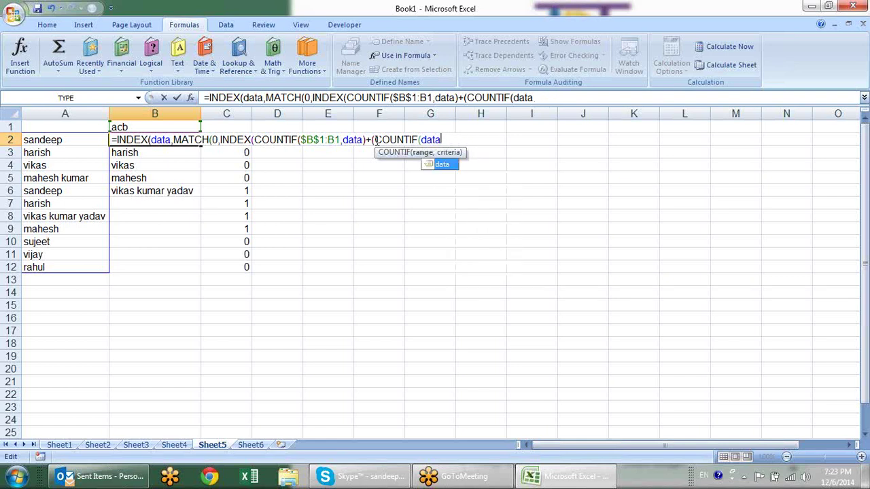
type(",da")
key("Tab")
type(")")
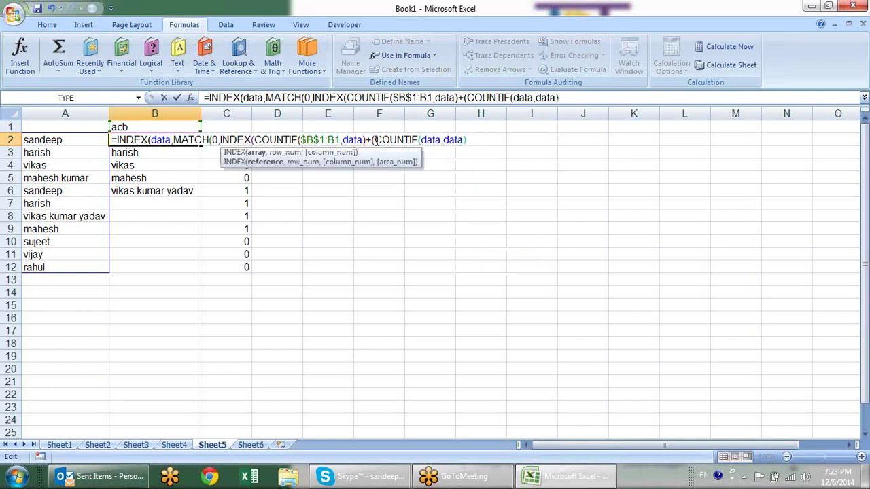
type("<>")
type("1")
Close B2's formula with the ending ),0),0).
type(",")
type("0")
type(")")
type(",")
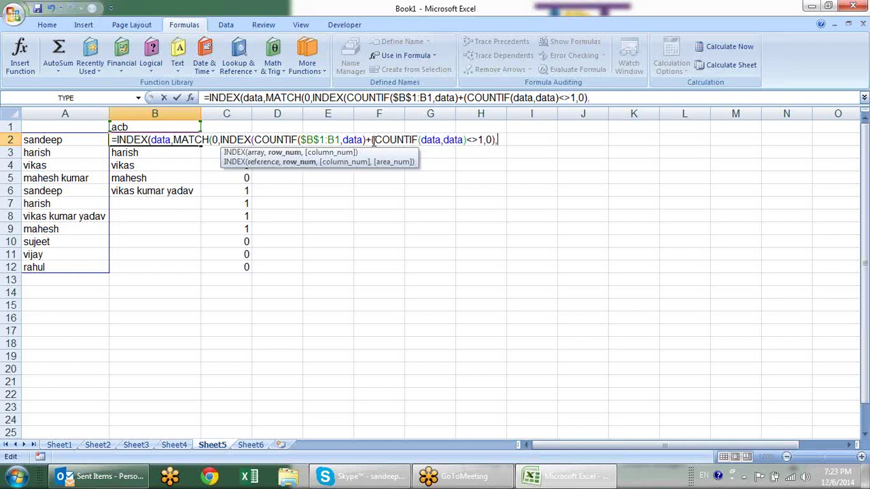
type("0")
key("BackSpace")
key("BackSpace")
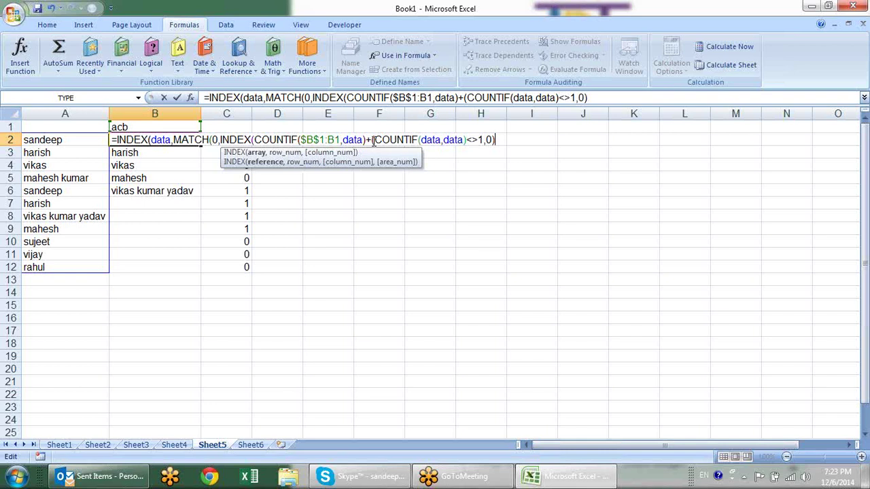
key("BackSpace")
key("BackSpace")
type(")")
type(",")
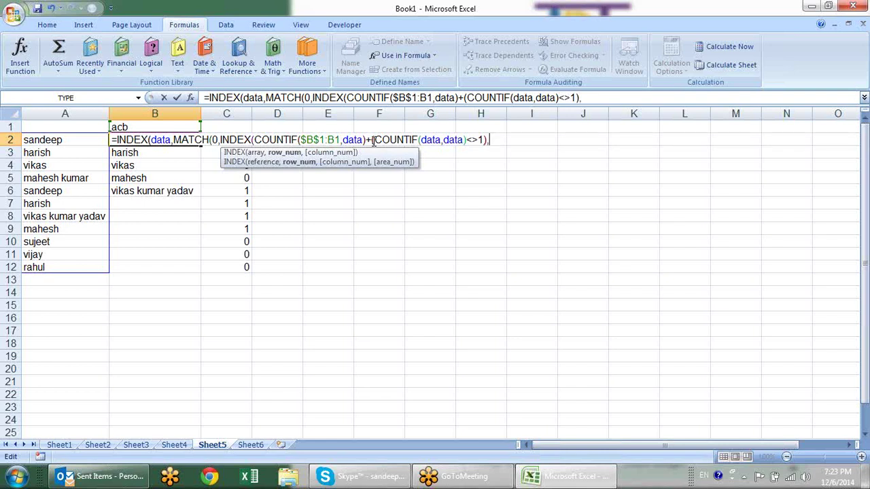
type("0")
type(")")
type(",0")
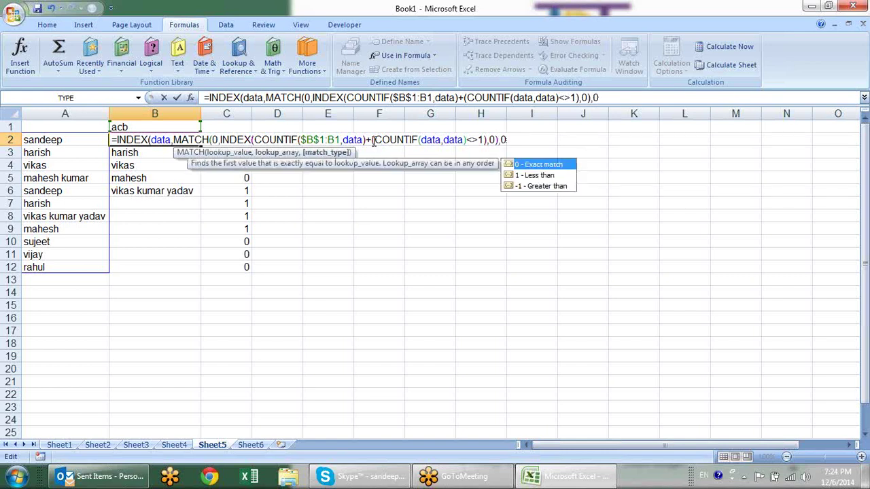
type(")")
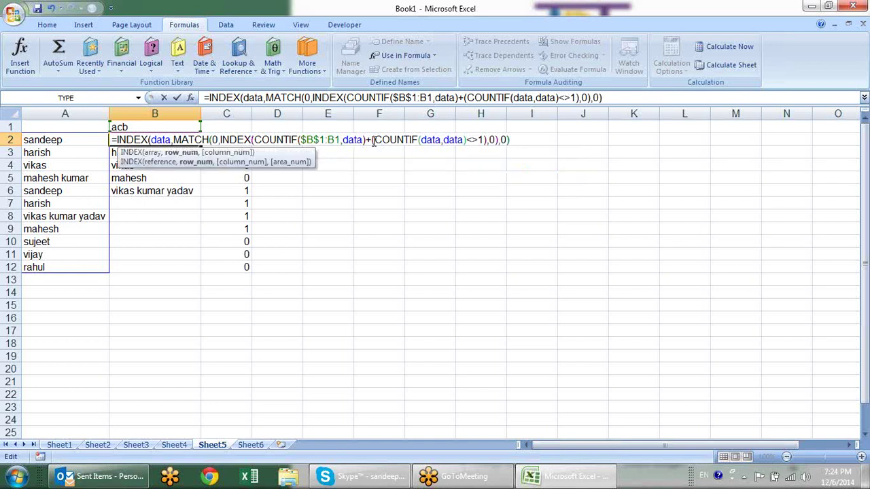
Commit B2 as an array formula, accept Excel's correction, and fill it down to B12.
key("Return")
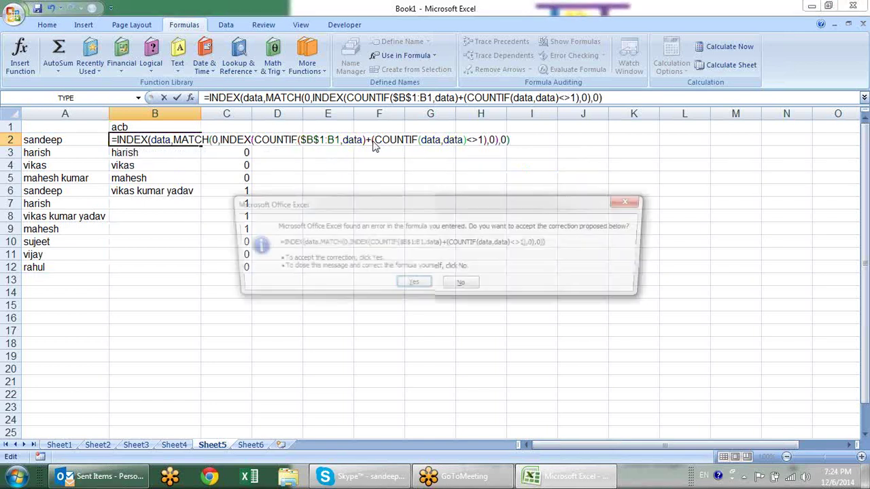
key("Return")
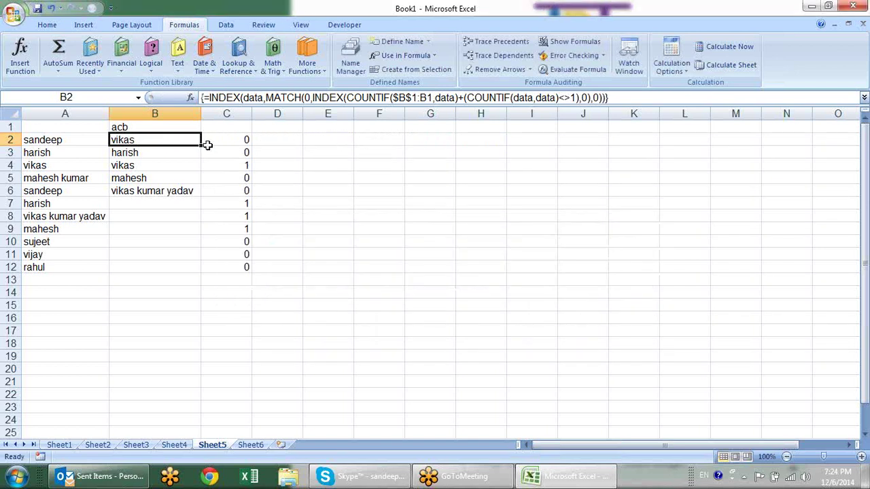
left_click_drag(202, 144, 202, 274)
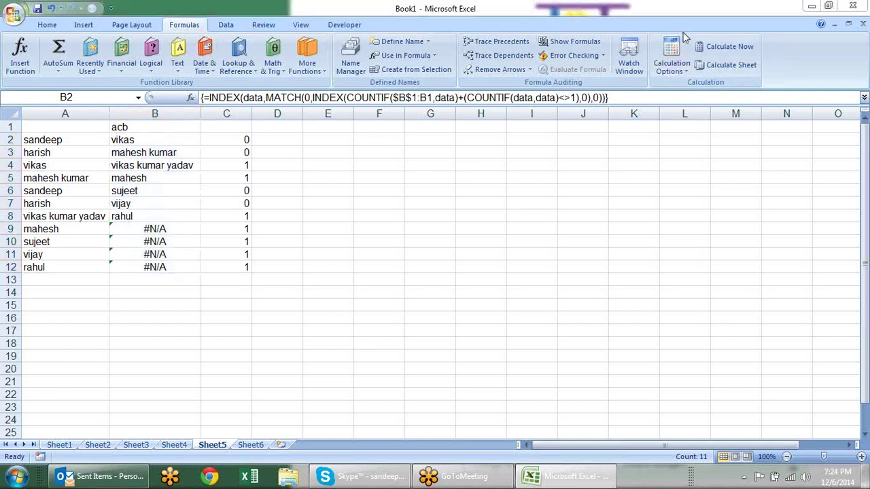
left_click(440, 203)
left_click(182, 148)
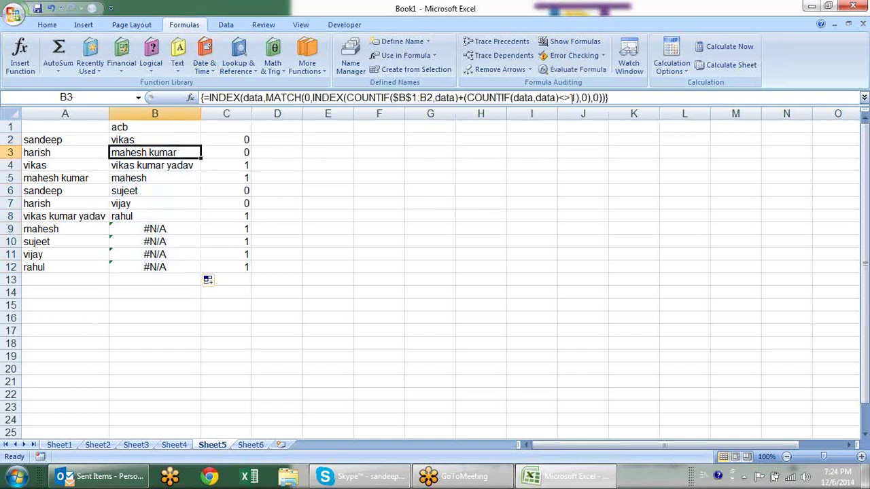
Evaluate B3's formula step by step until COUNTIF(data,data) gives {2;2;1;1;2;2;1;1;1;1;1}.
left_click(567, 69)
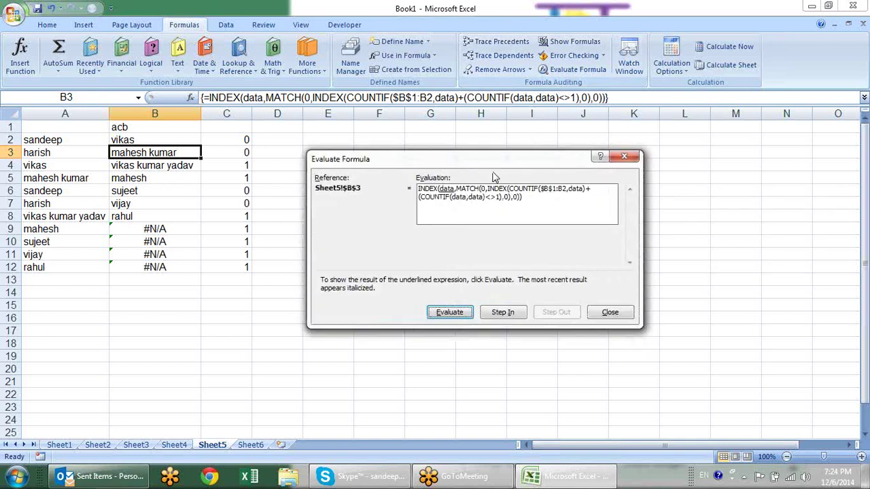
left_click_drag(485, 168, 440, 142)
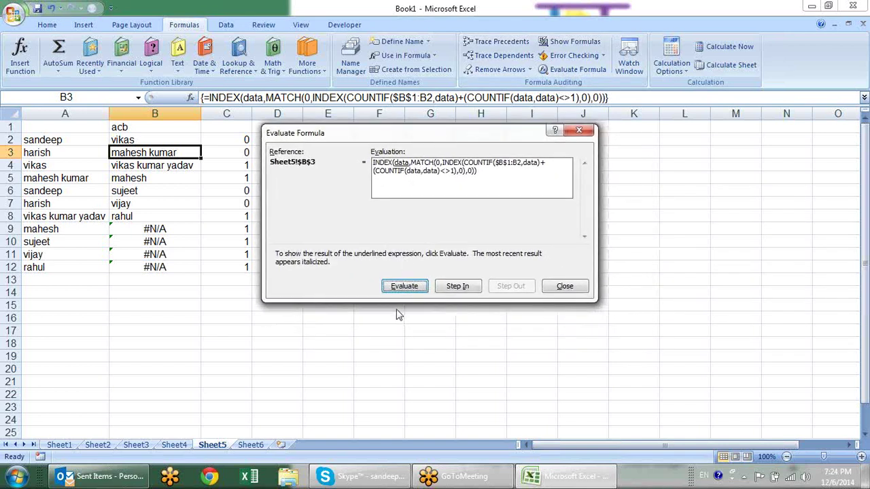
left_click(405, 287)
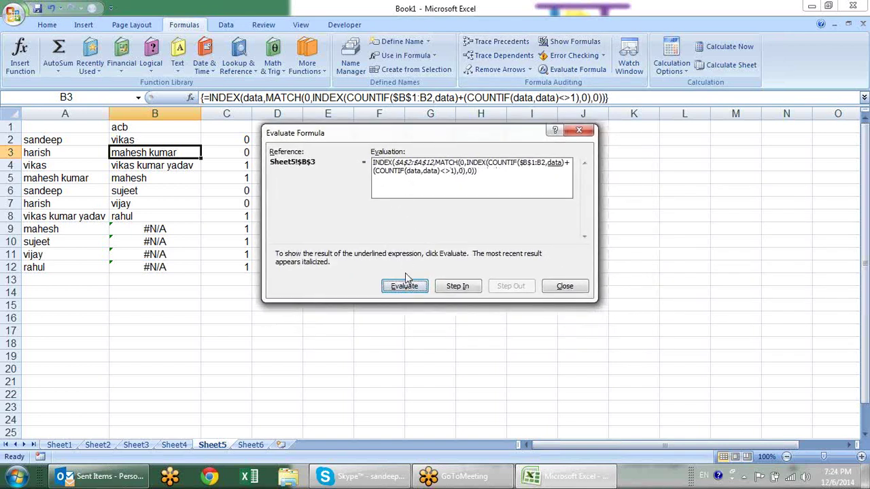
left_click(405, 287)
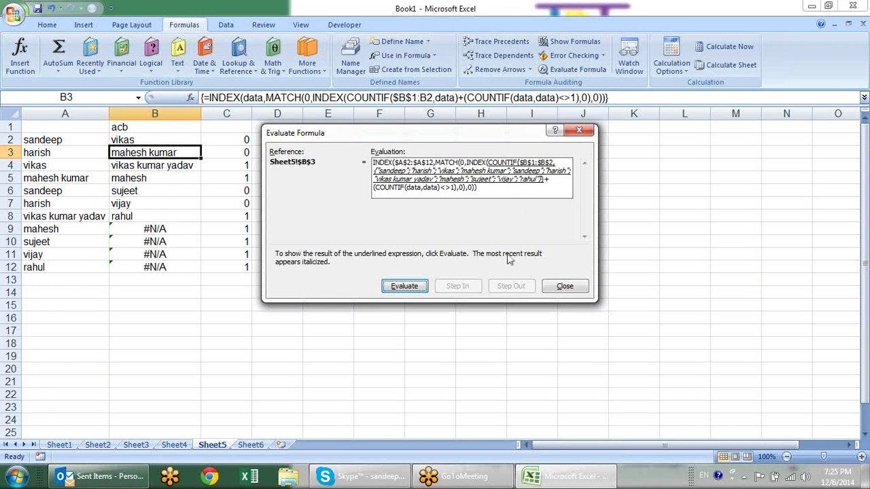
left_click(422, 290)
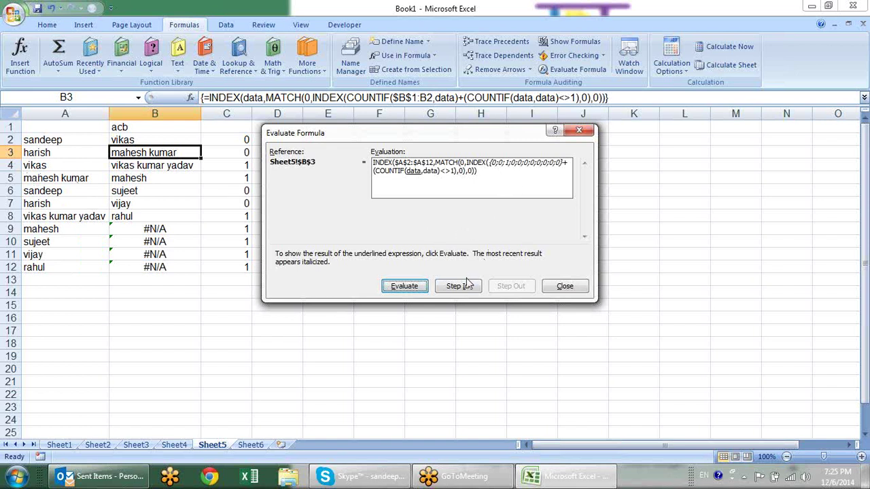
left_click(406, 288)
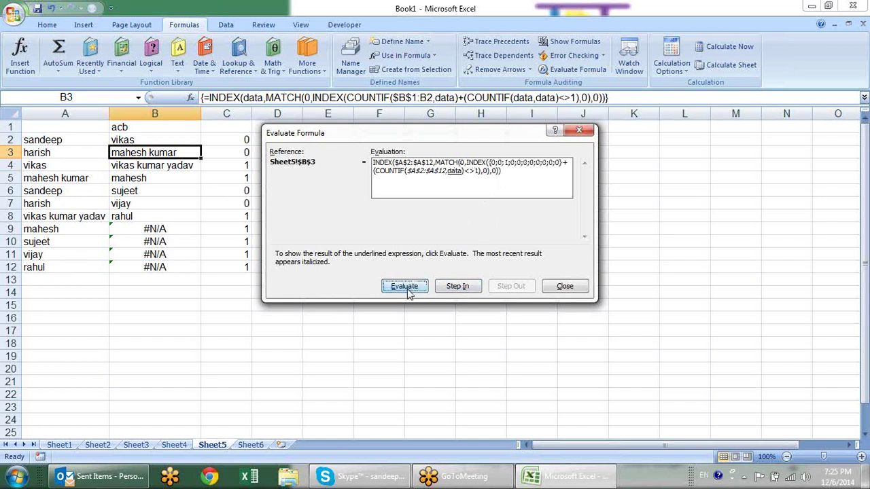
left_click(408, 288)
left_click(406, 289)
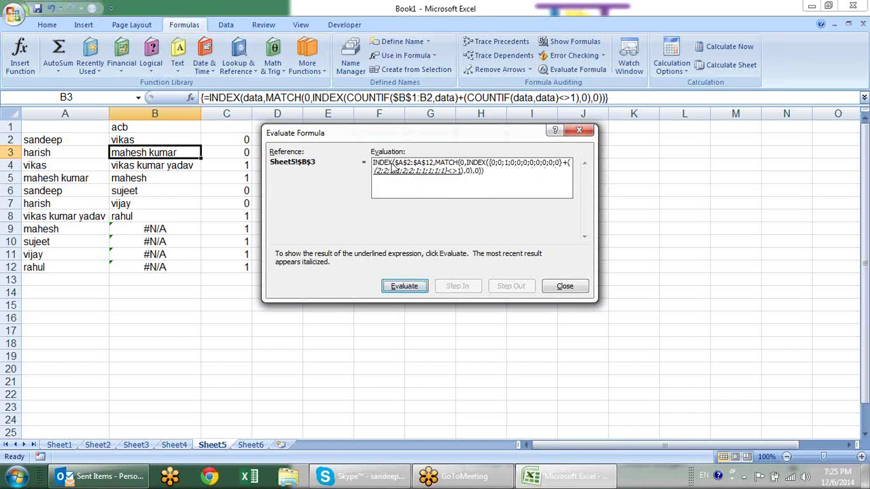
Continue evaluating B3 through the <>1 test, the array sum, the inner INDEX and MATCH.
left_click(410, 286)
left_click(411, 286)
left_click(411, 286)
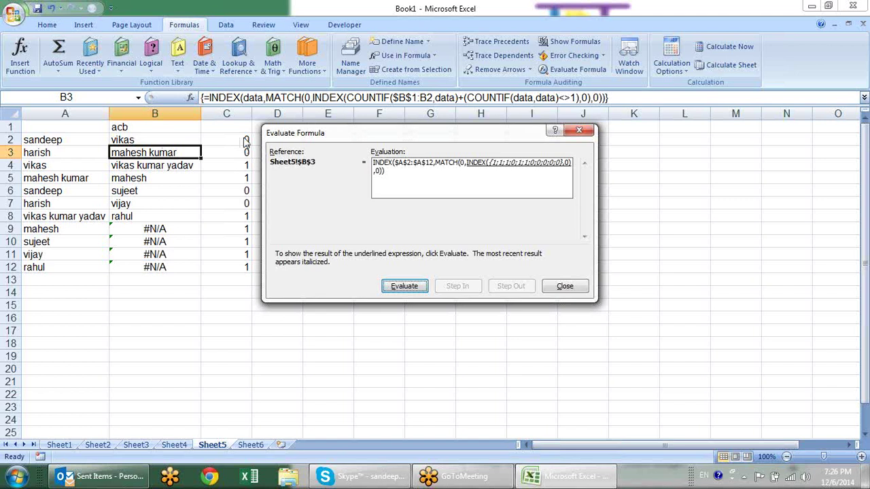
left_click_drag(278, 133, 429, 131)
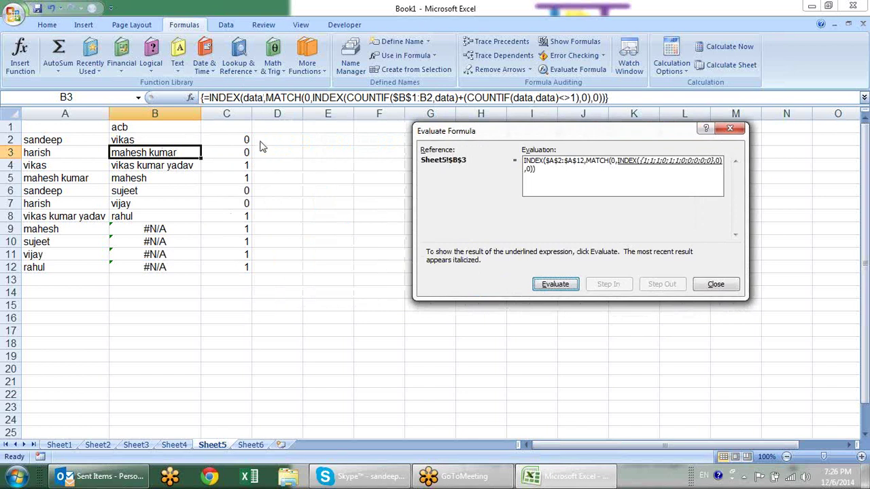
mouse_move(639, 134)
left_mouse_down()
mouse_move(553, 145)
mouse_move(485, 139)
left_mouse_up()
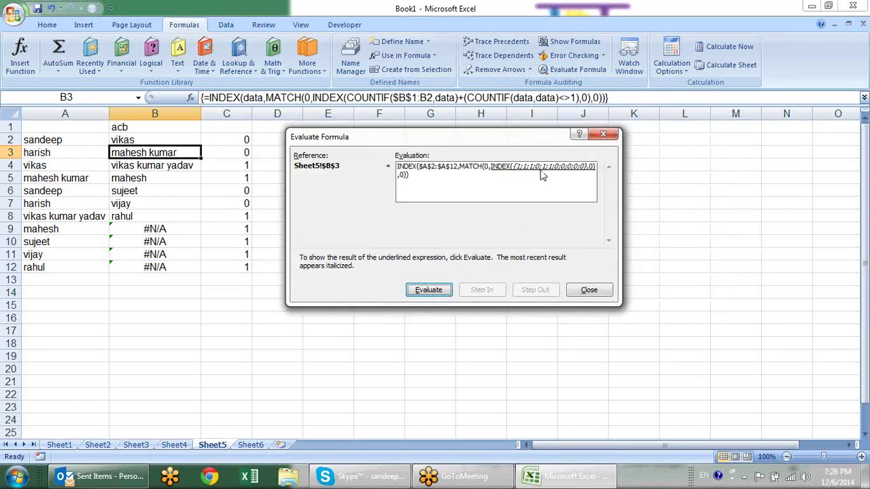
left_click(431, 292)
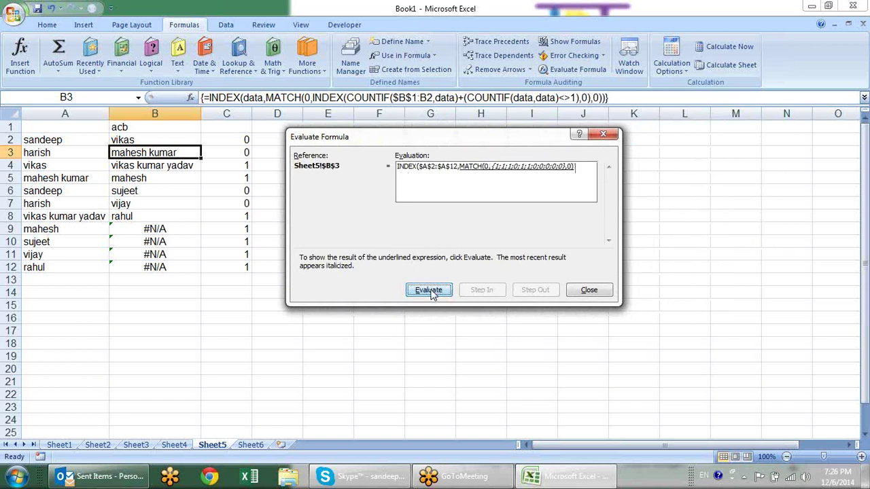
left_click(432, 292)
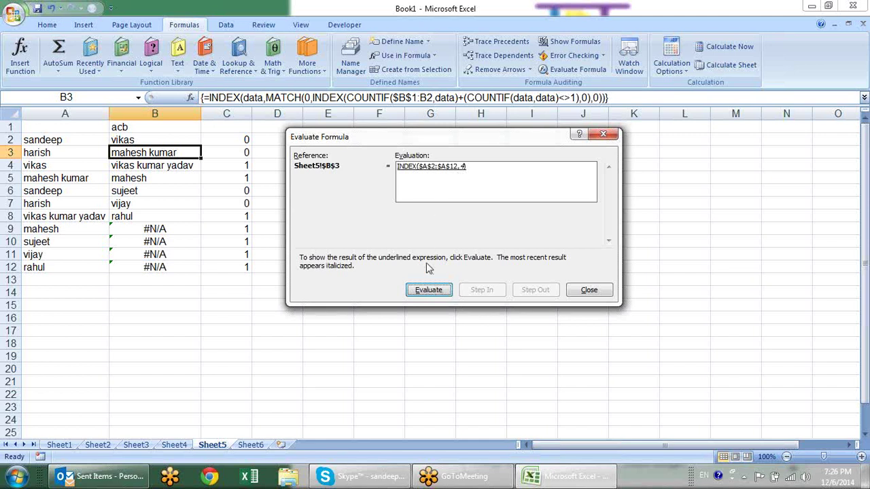
left_click(429, 292)
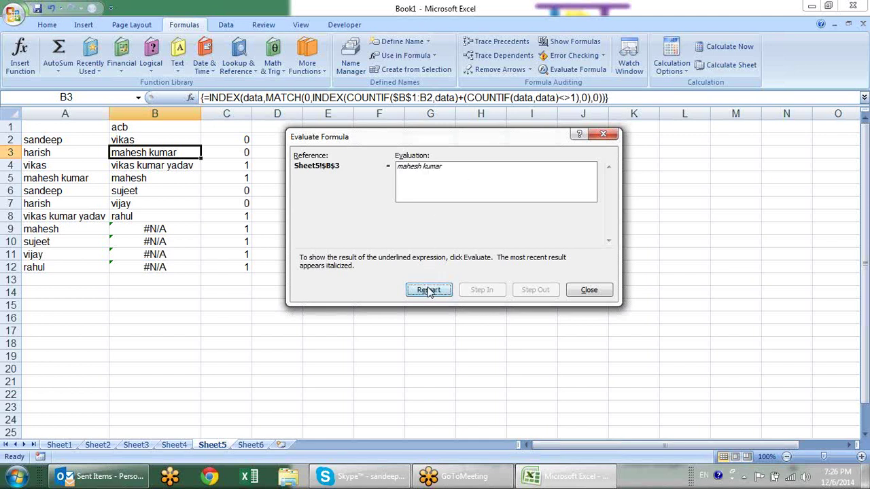
left_click(428, 291)
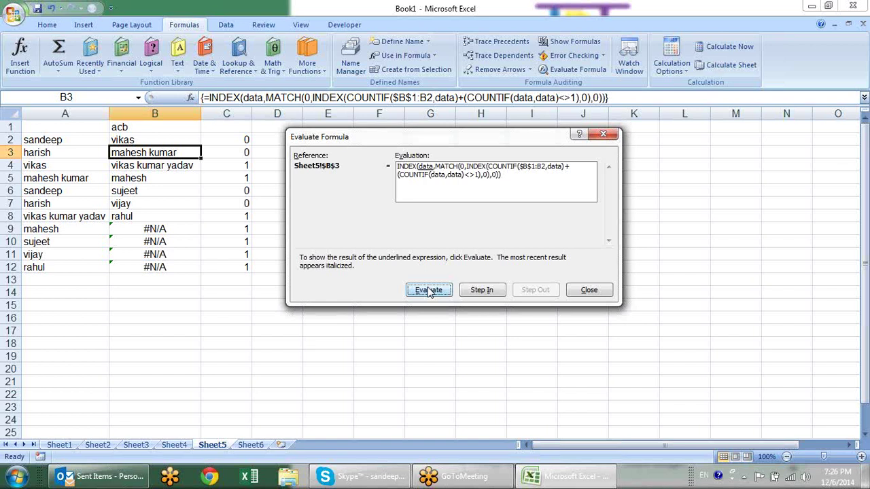
left_click(428, 290)
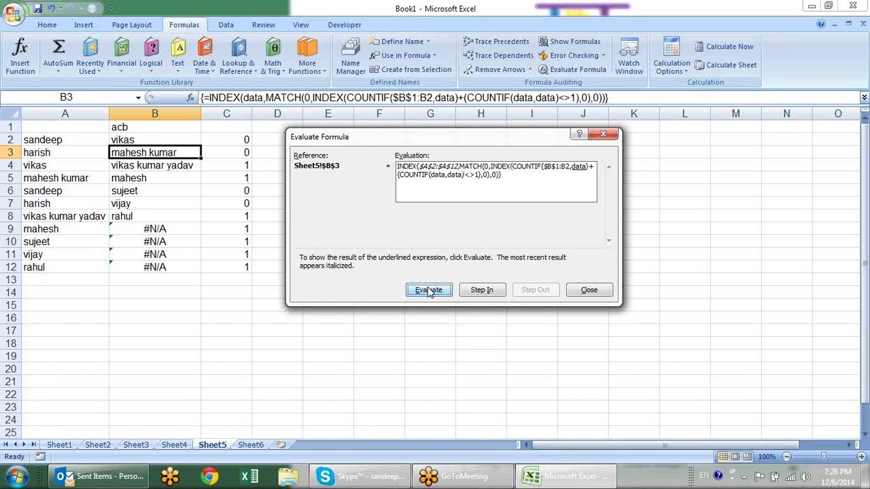
left_click(428, 290)
left_click(428, 290)
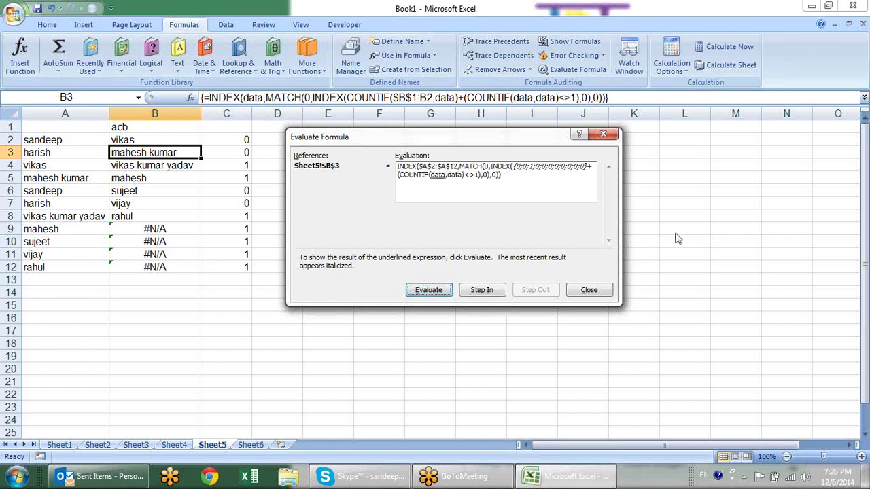
left_click(589, 290)
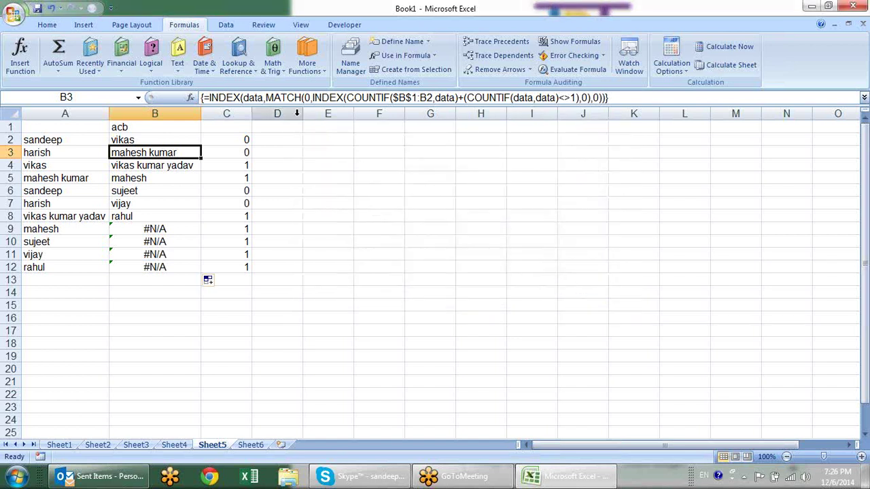